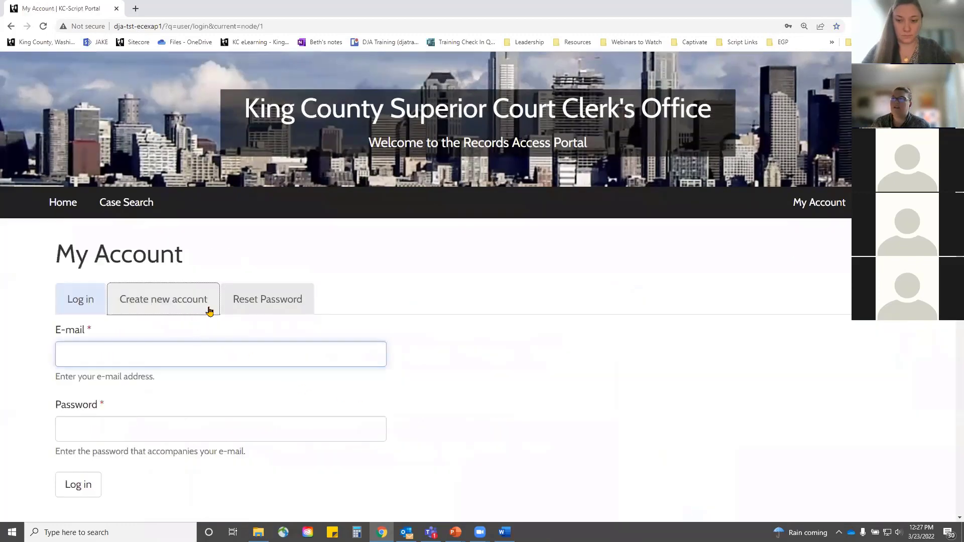
Step: Look over the new account registration form, then go to the password reset page
left_click(209, 311)
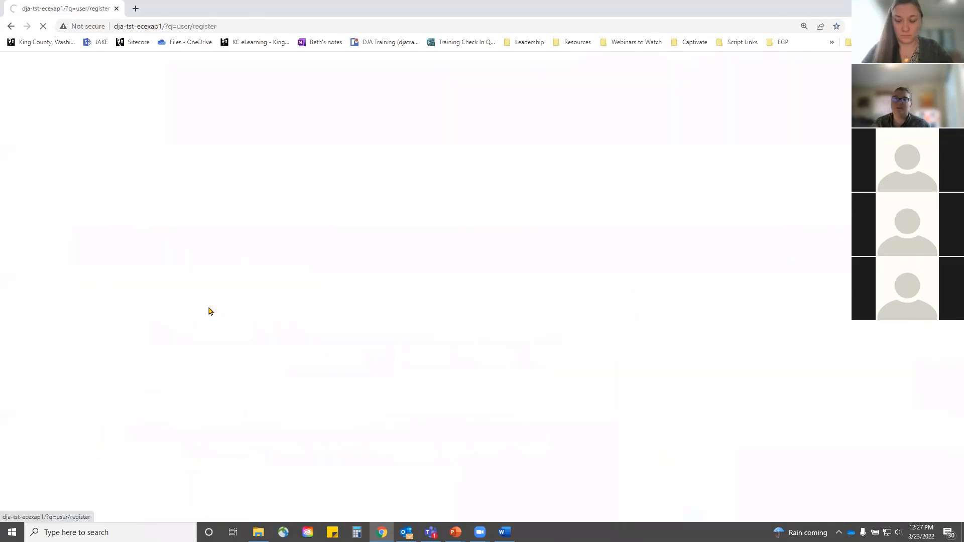
scroll(210, 311, "down", 1)
scroll(210, 311, "down", 1)
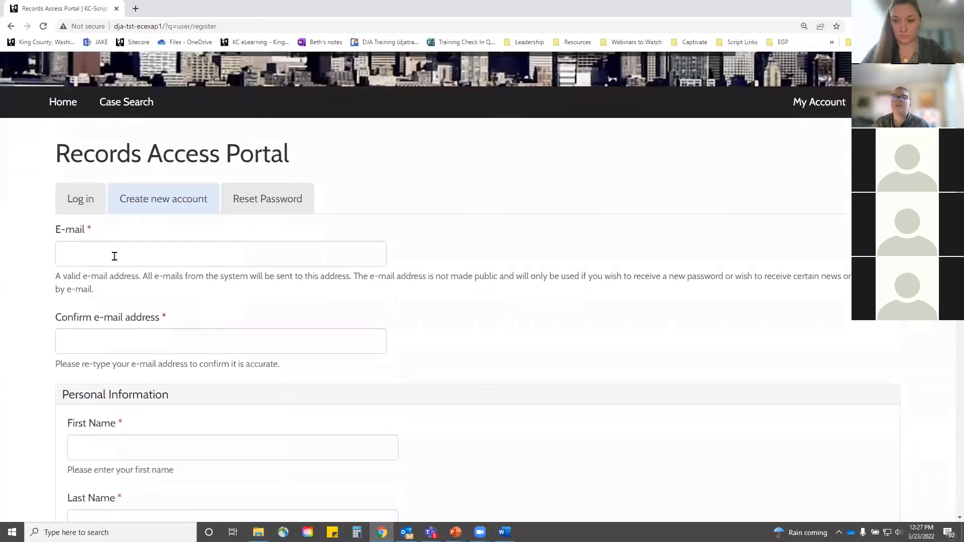
scroll(377, 336, "down", 3)
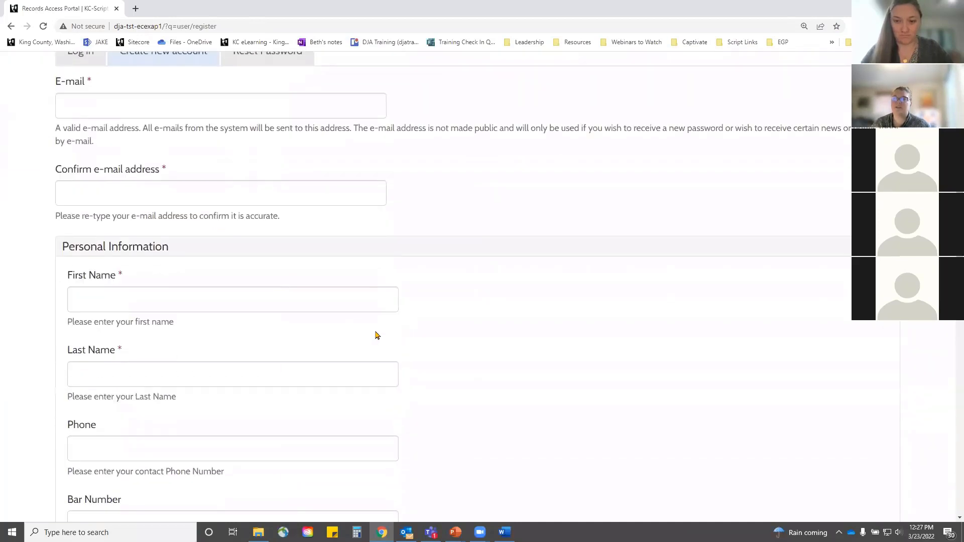
scroll(172, 376, "down", 10)
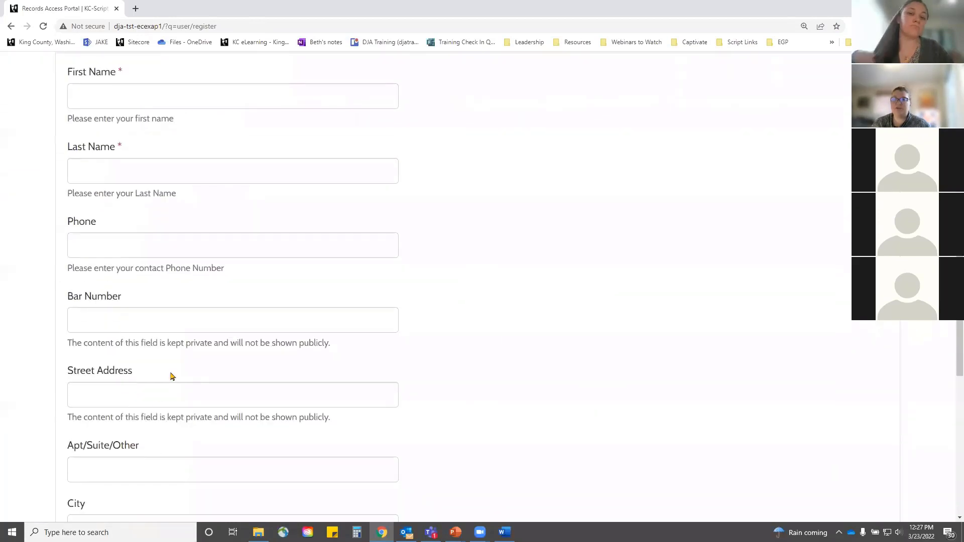
scroll(172, 345, "down", 2)
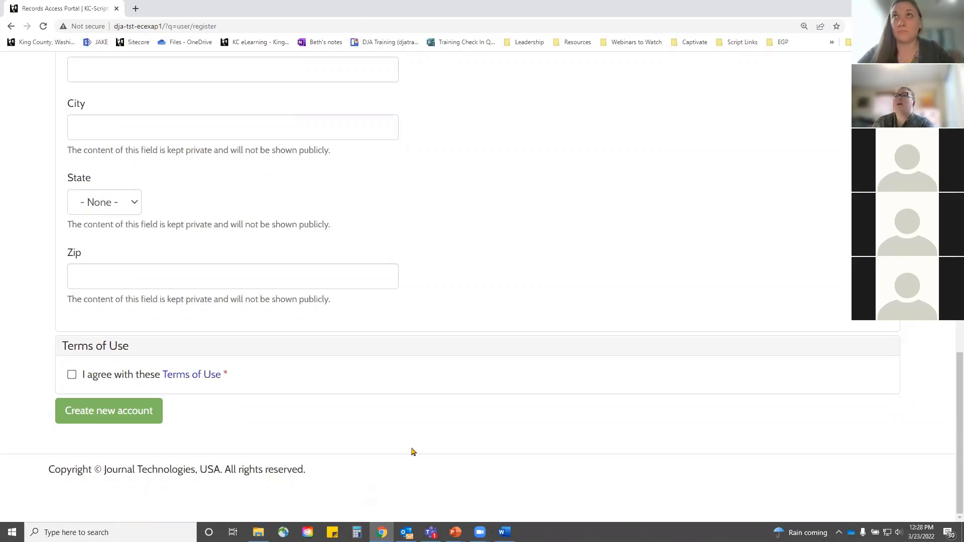
scroll(412, 452, "up", 13)
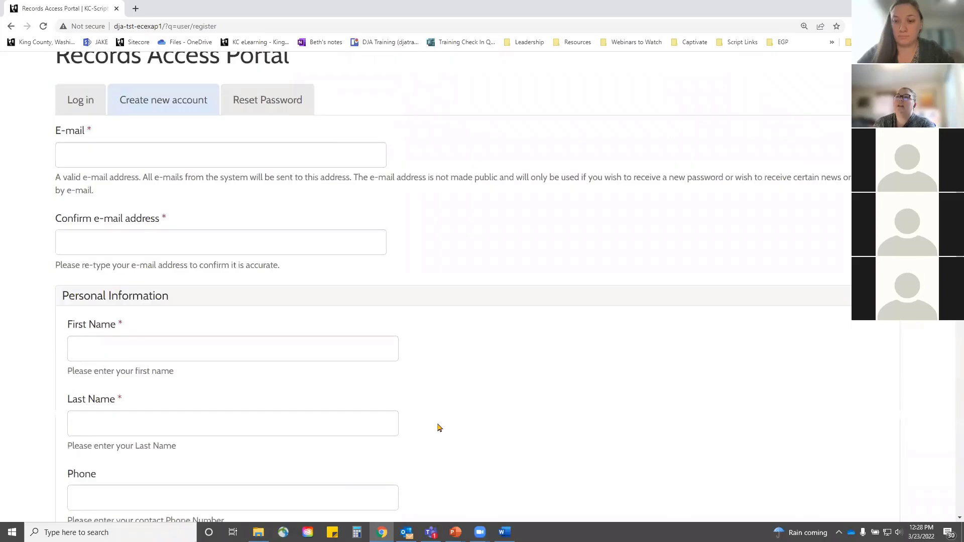
scroll(438, 427, "up", 3)
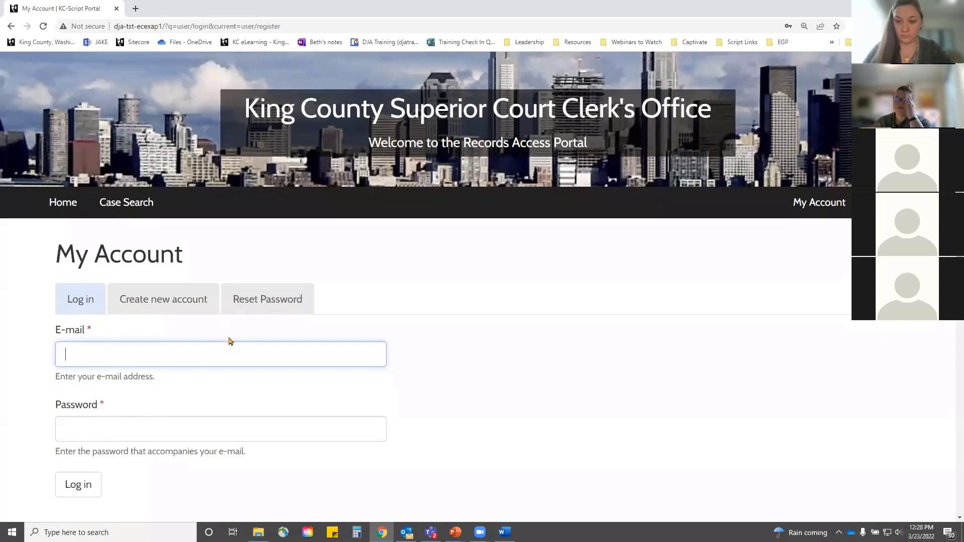
left_click(278, 301)
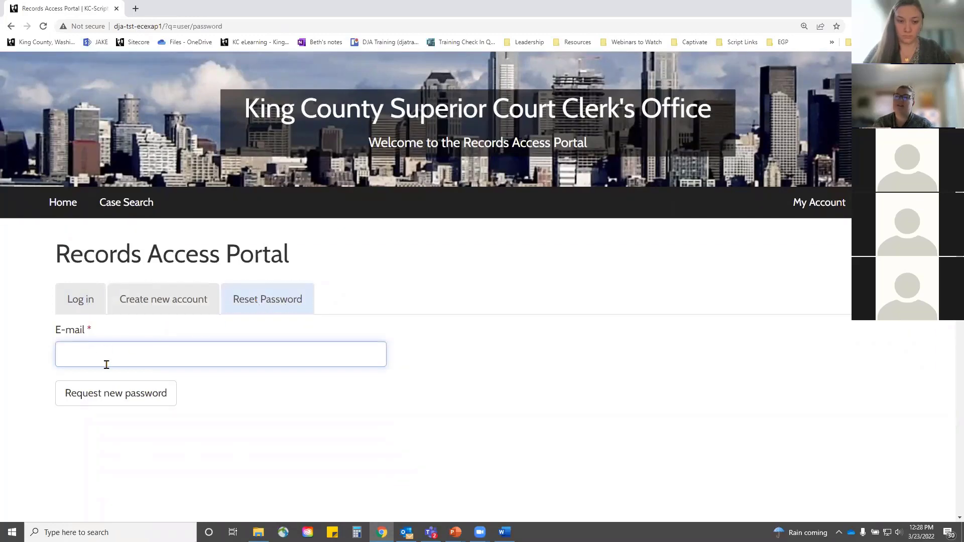
Step: Log in with the browser's saved e-mail and password suggestion
left_click(73, 299)
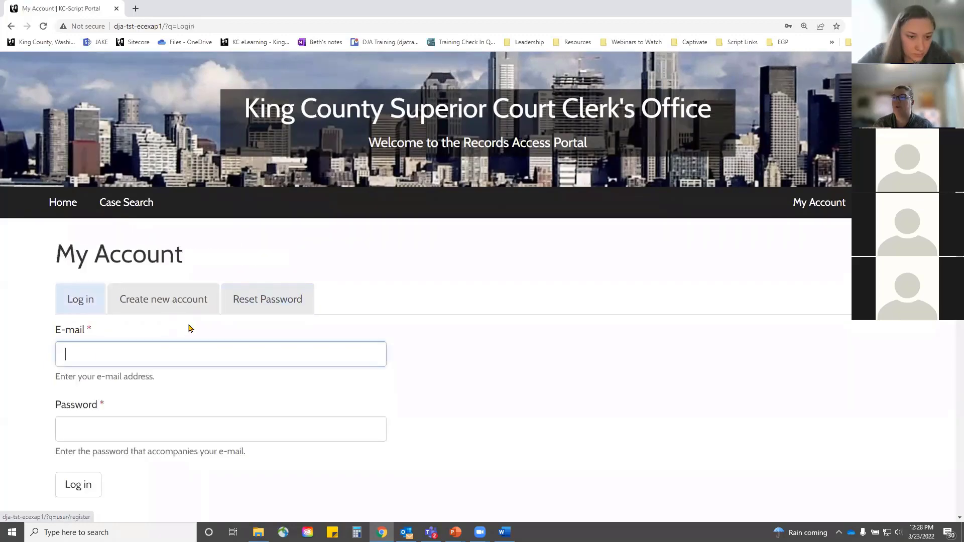
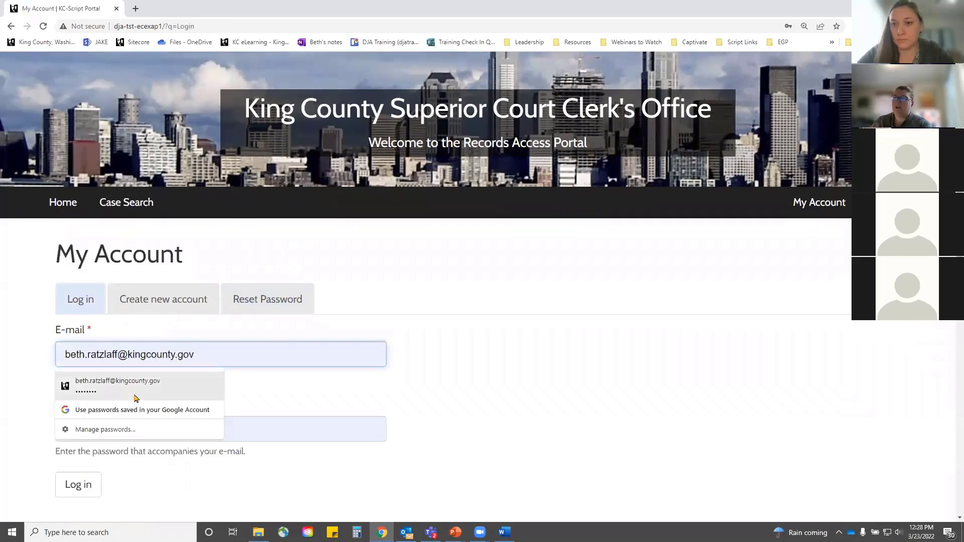
left_click(131, 386)
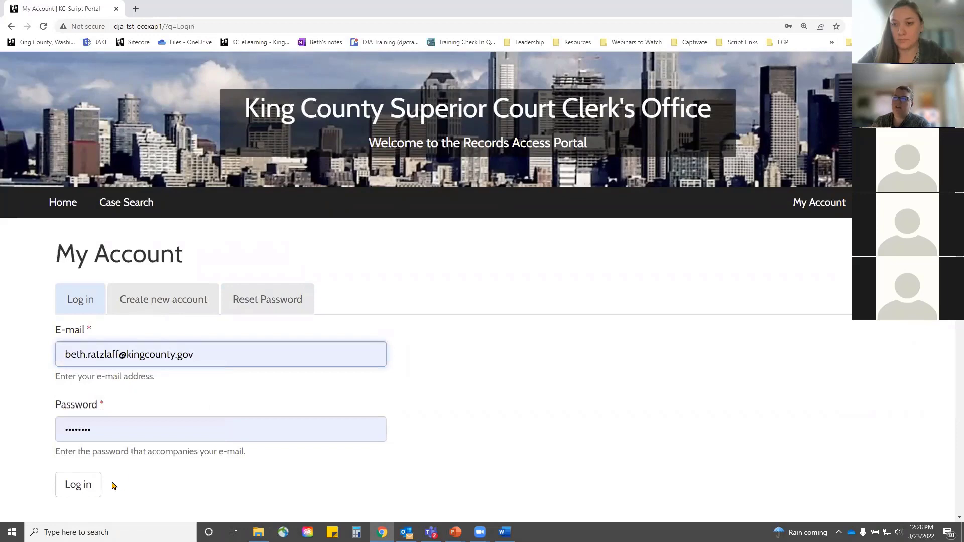
left_click(79, 485)
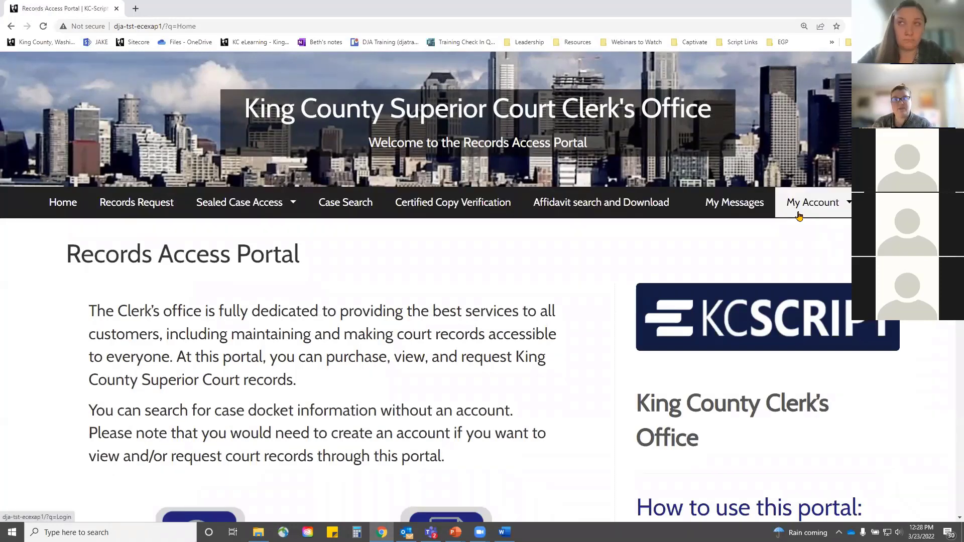
Step: Open the signed-in user's My Account page and its Personal Information section
key("alt+Tab")
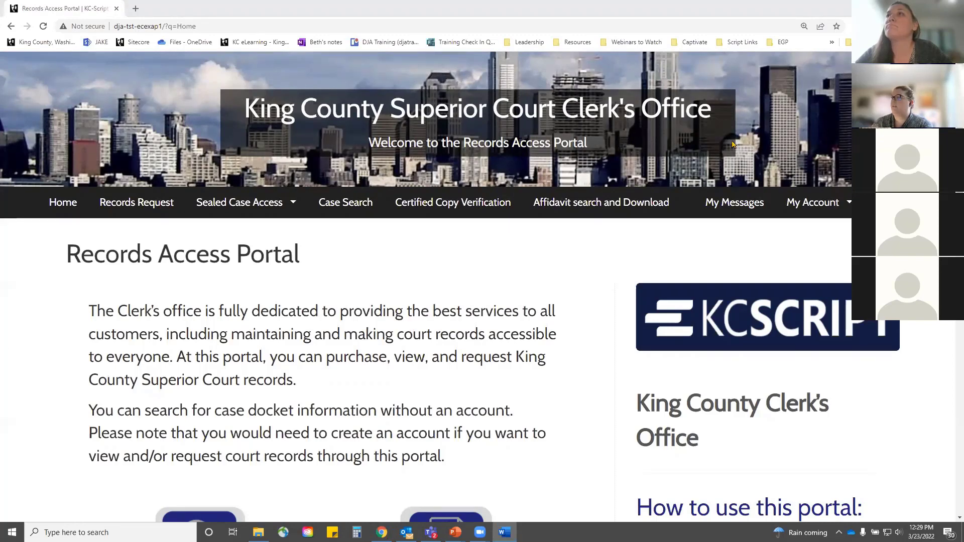
left_click(826, 205)
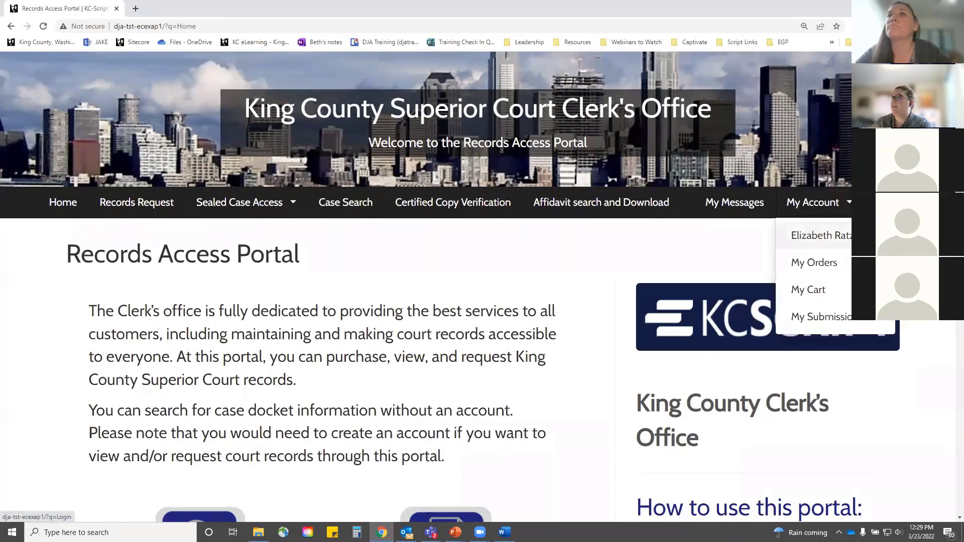
left_click(818, 235)
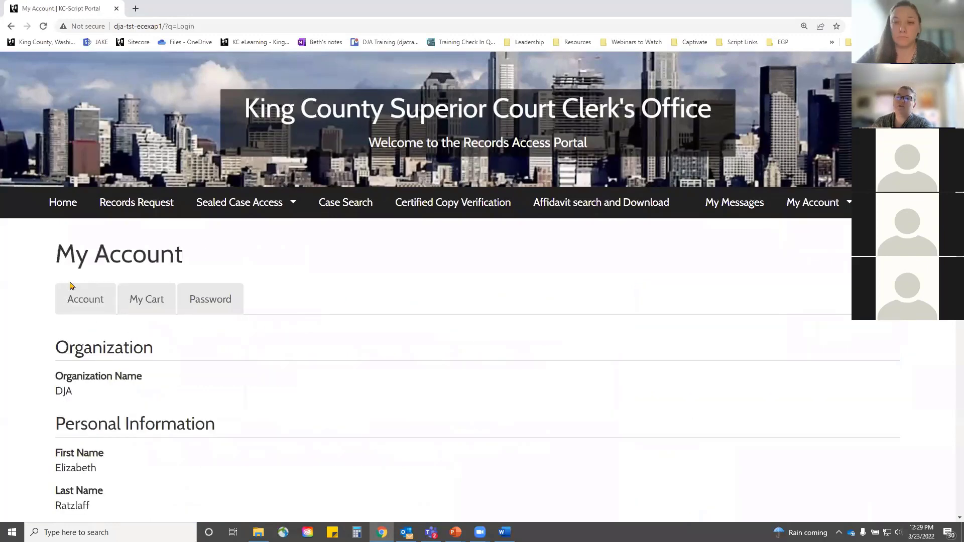
left_click(69, 299)
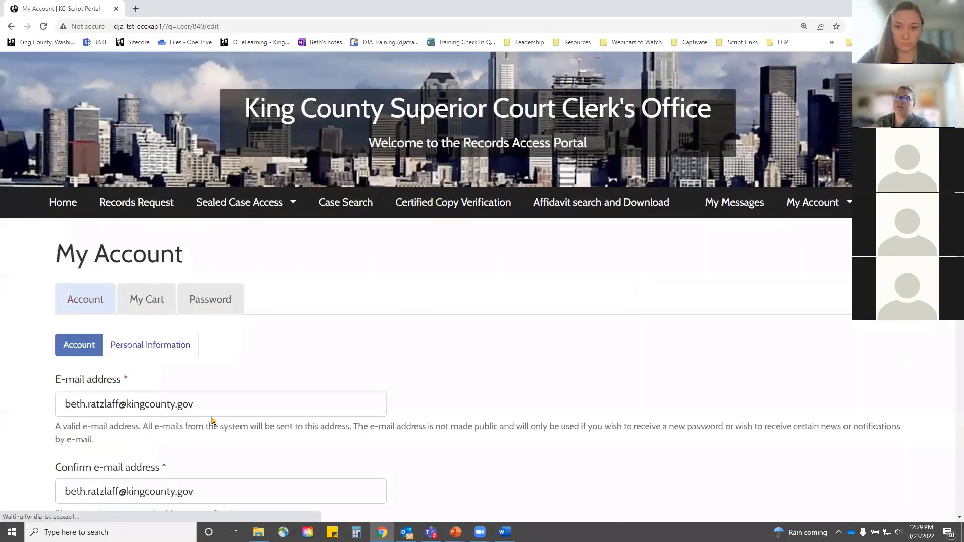
left_click(166, 349)
Step: Scroll through the personal details, then bring up the password-change page
scroll(221, 338, "down", 5)
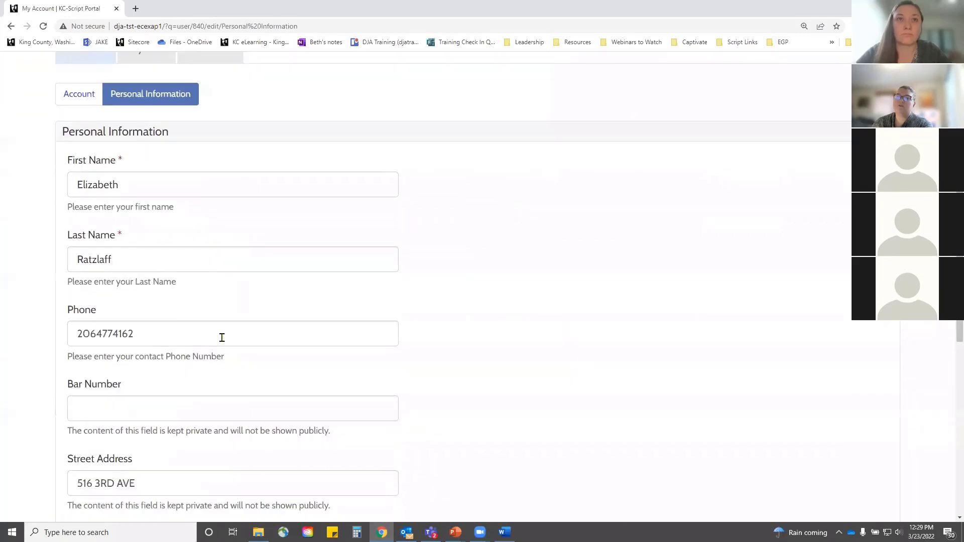
scroll(176, 376, "down", 3)
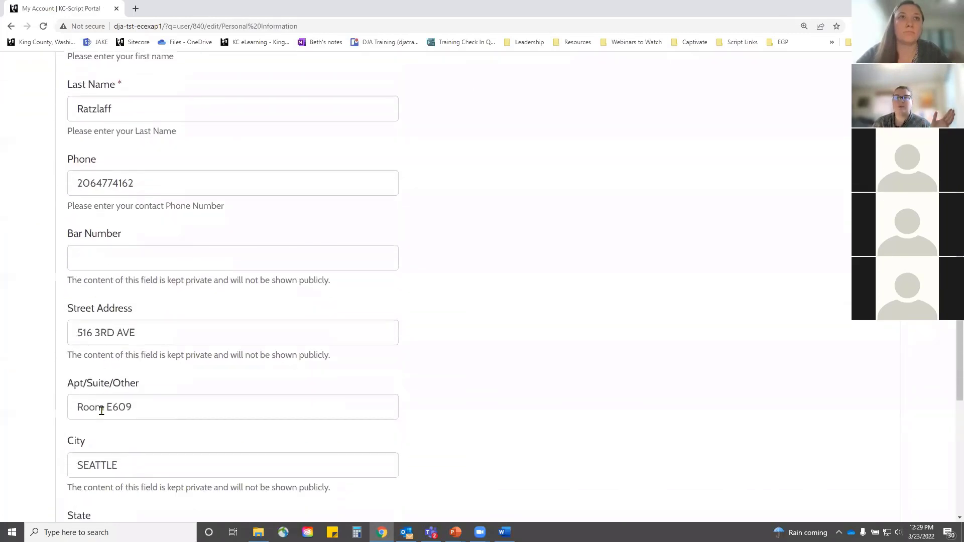
scroll(171, 396, "down", 5)
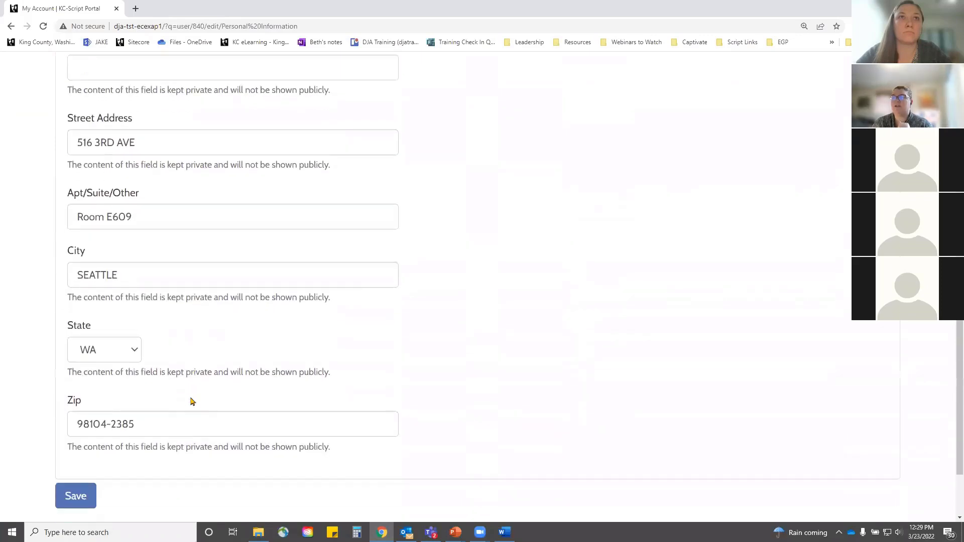
scroll(272, 402, "up", 15)
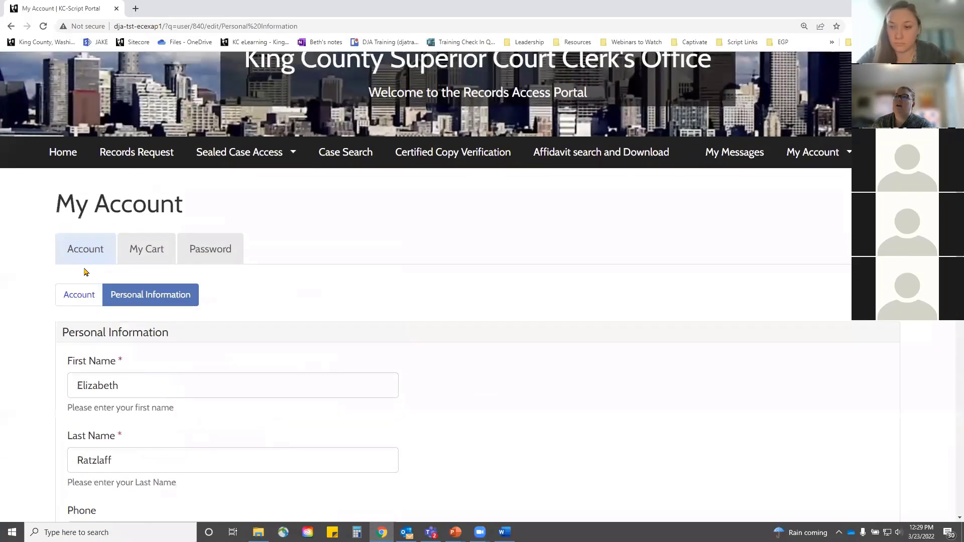
left_click(215, 241)
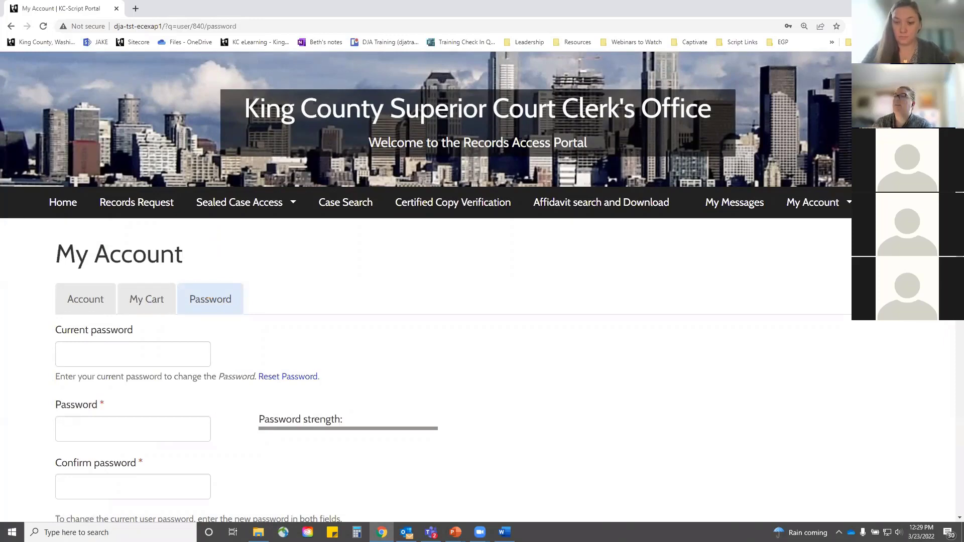
Step: Return home and open Search & View Court Records to list the case-type searches
left_click(65, 214)
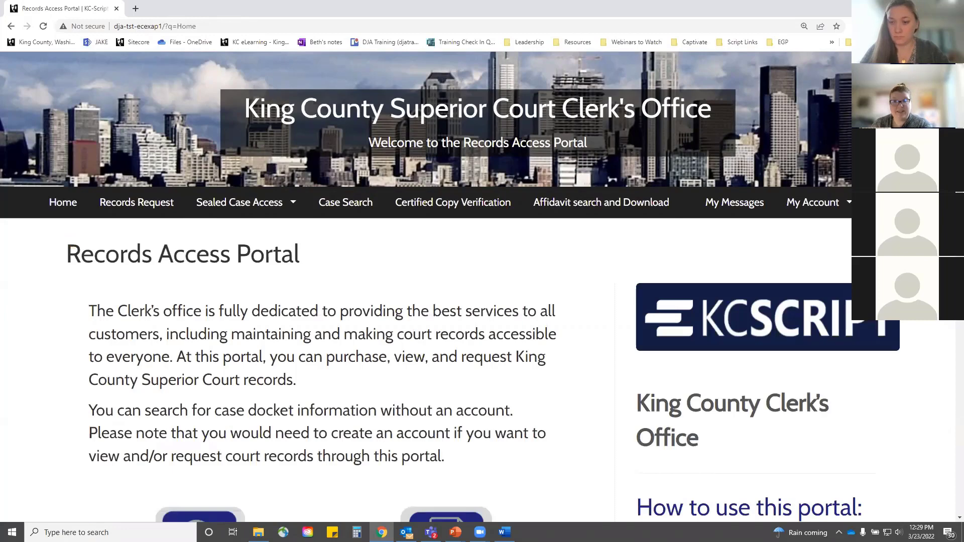
key("alt+Tab")
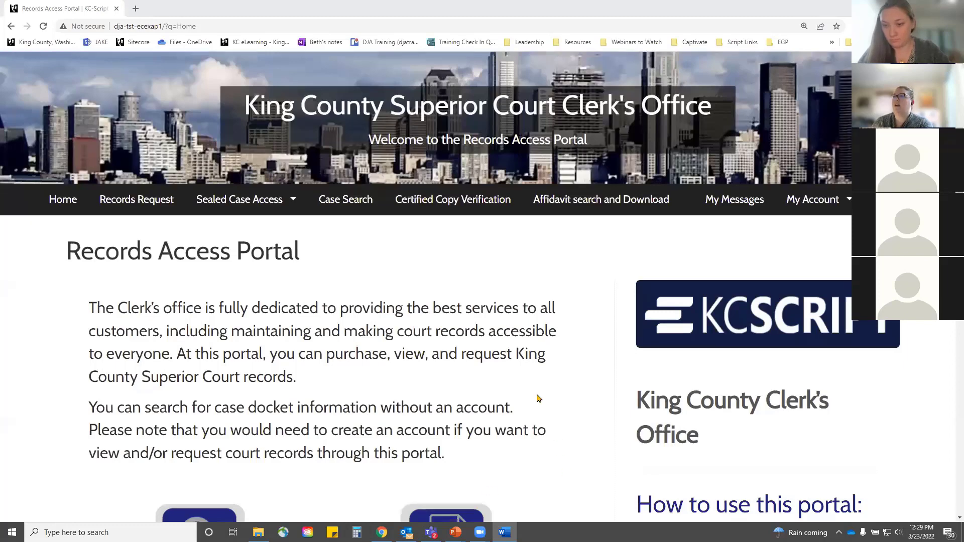
scroll(538, 398, "down", 2)
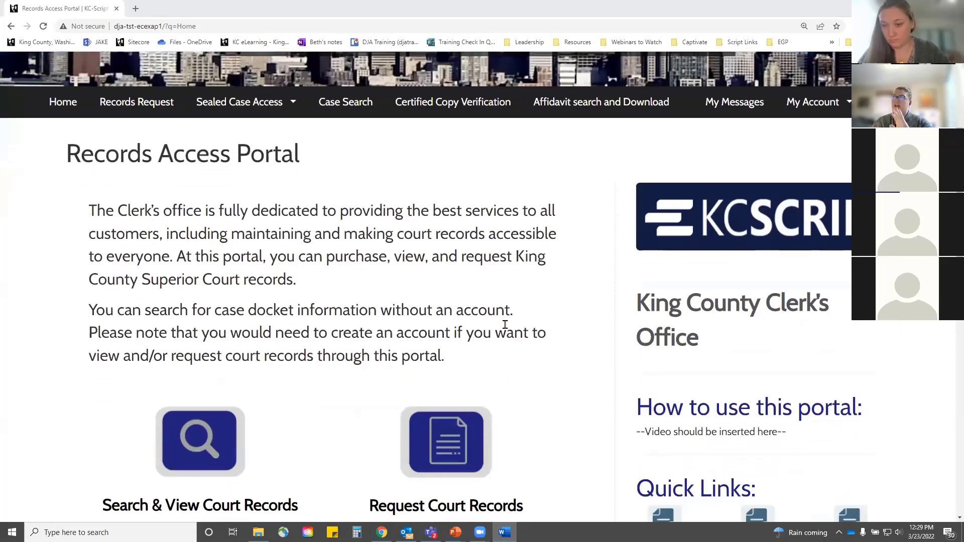
scroll(530, 279, "down", 2)
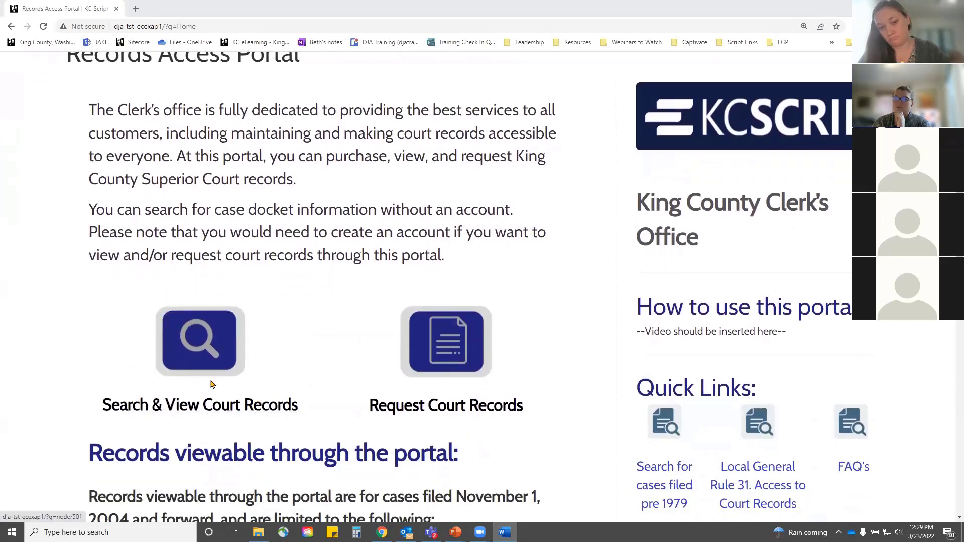
left_click(227, 359)
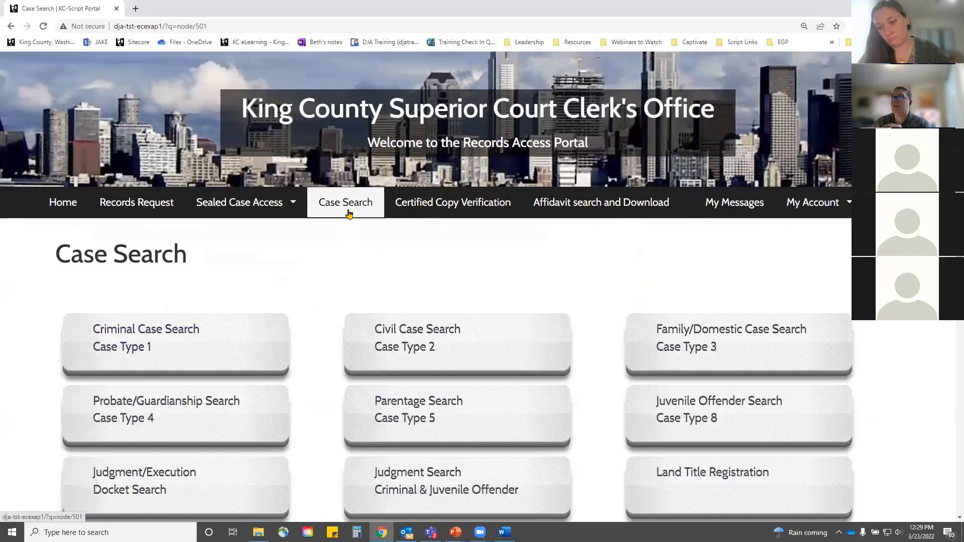
Step: Briefly visit Case Search and the Records Request form, ending back on the home page
left_click(75, 207)
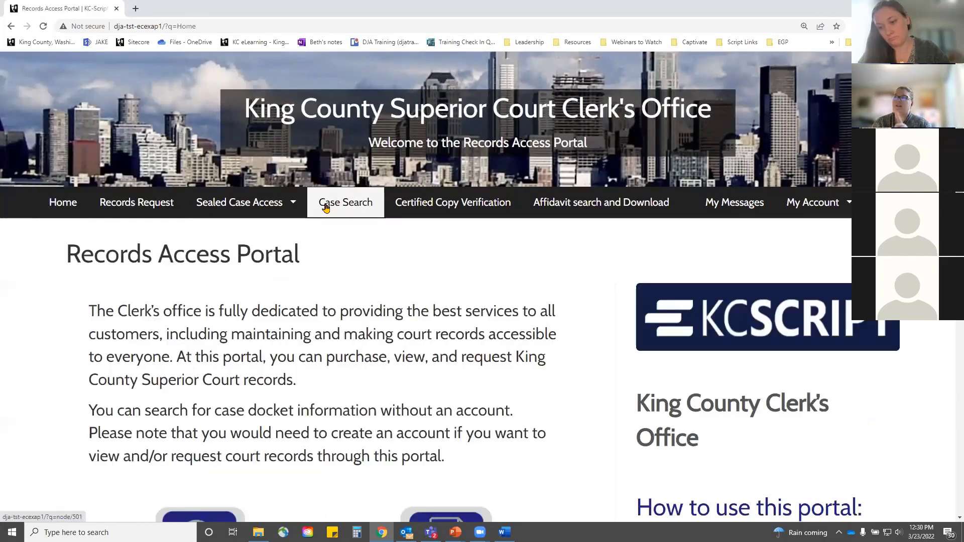
left_click(355, 204)
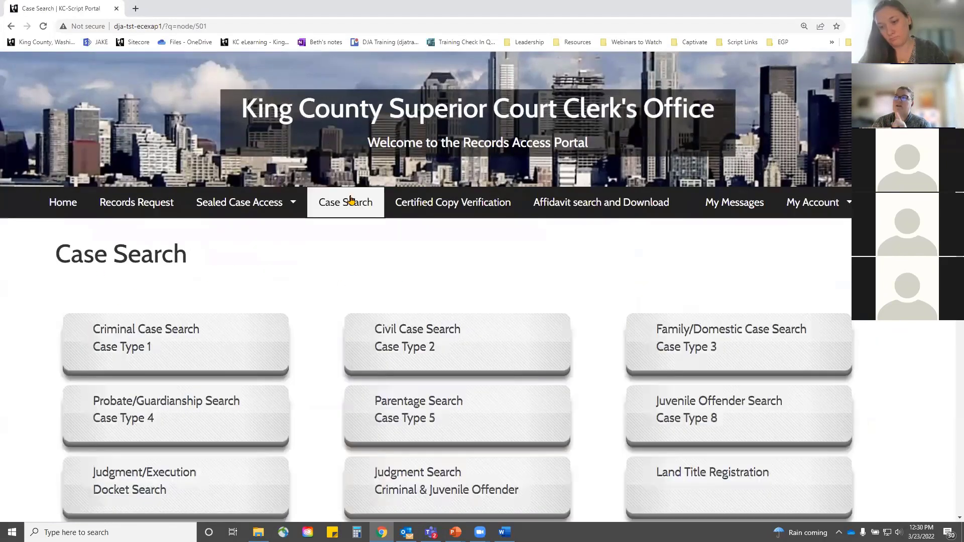
left_click(63, 202)
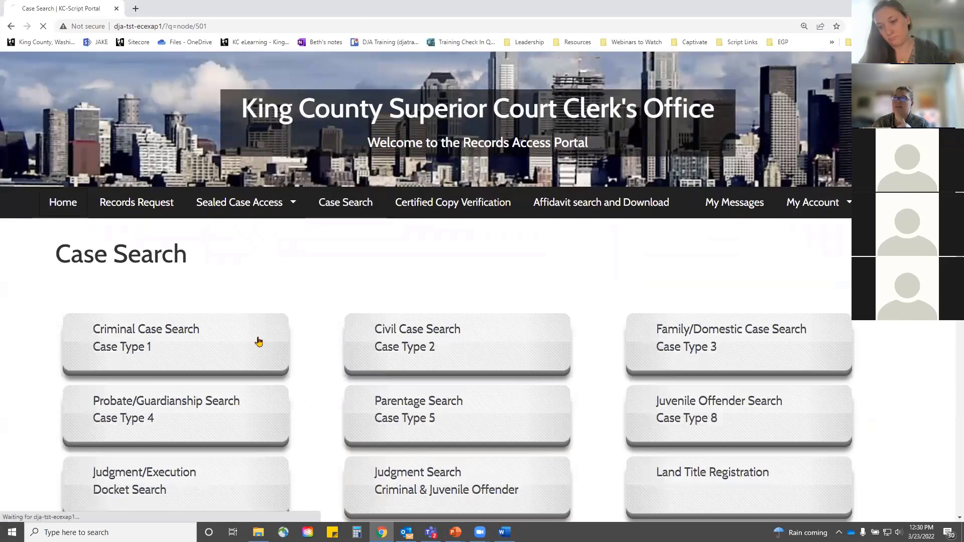
scroll(291, 386, "down", 2)
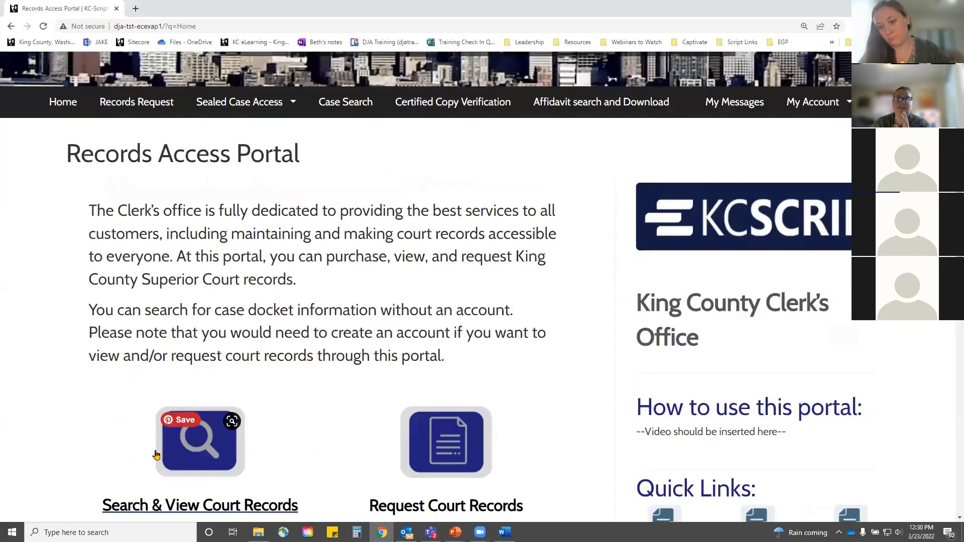
scroll(225, 436, "down", 1)
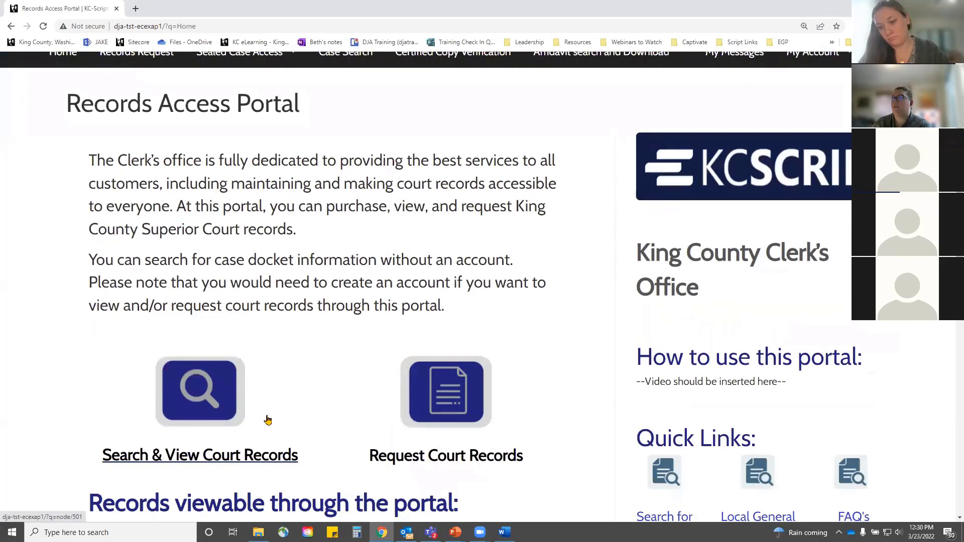
left_click(453, 409)
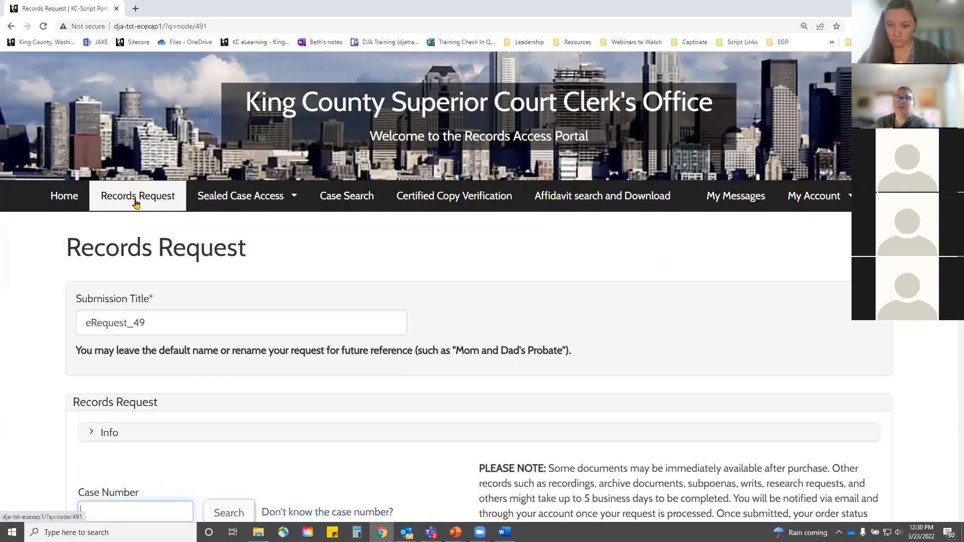
left_click(78, 201)
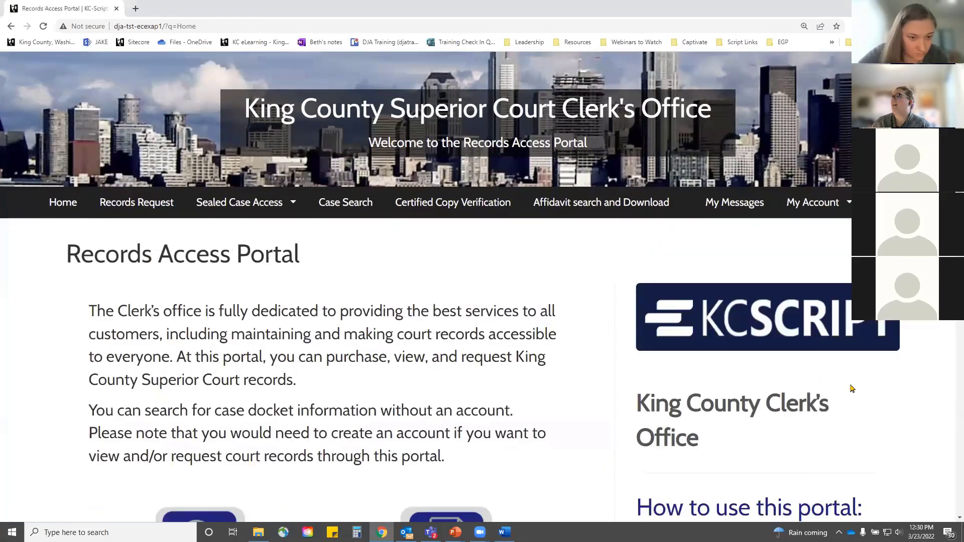
scroll(852, 391, "down", 5)
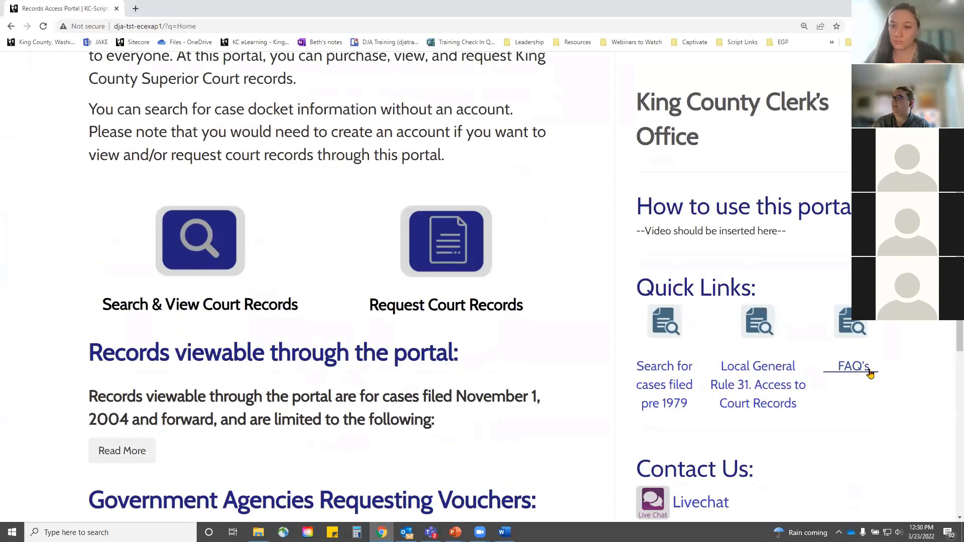
left_click(855, 368)
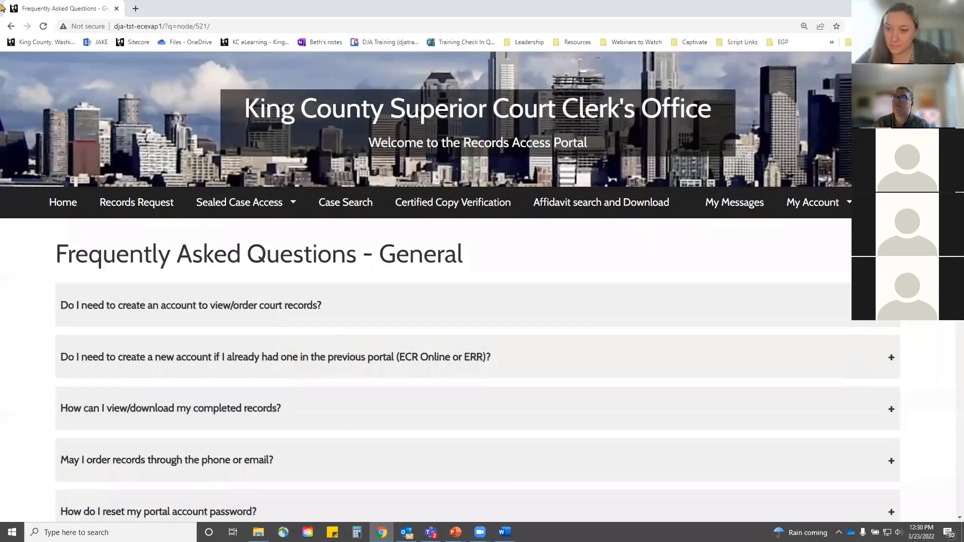
left_click(70, 206)
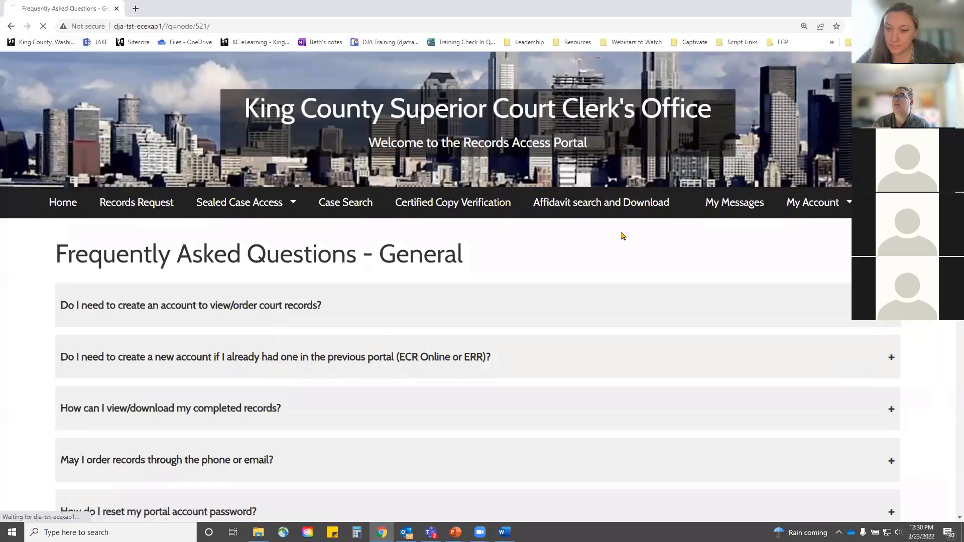
scroll(911, 340, "down", 8)
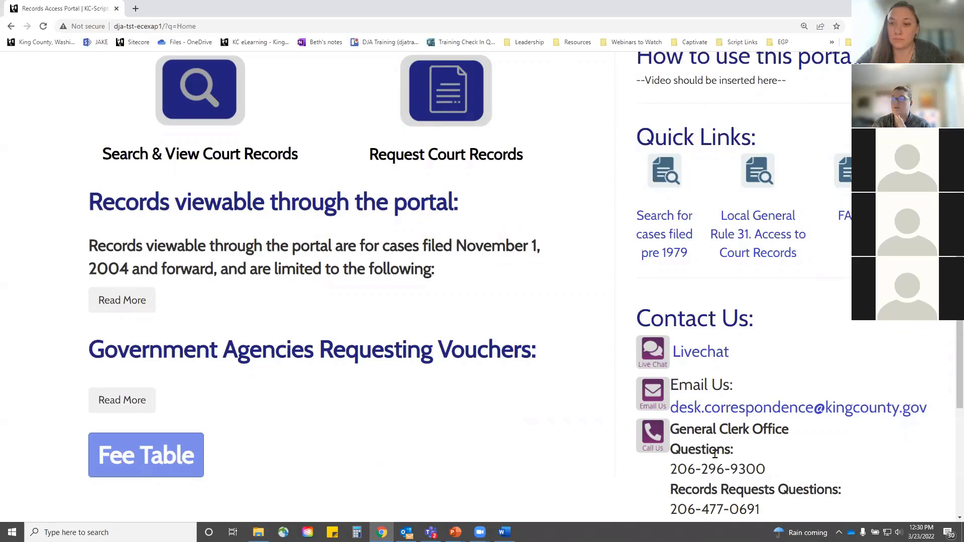
scroll(715, 454, "down", 2)
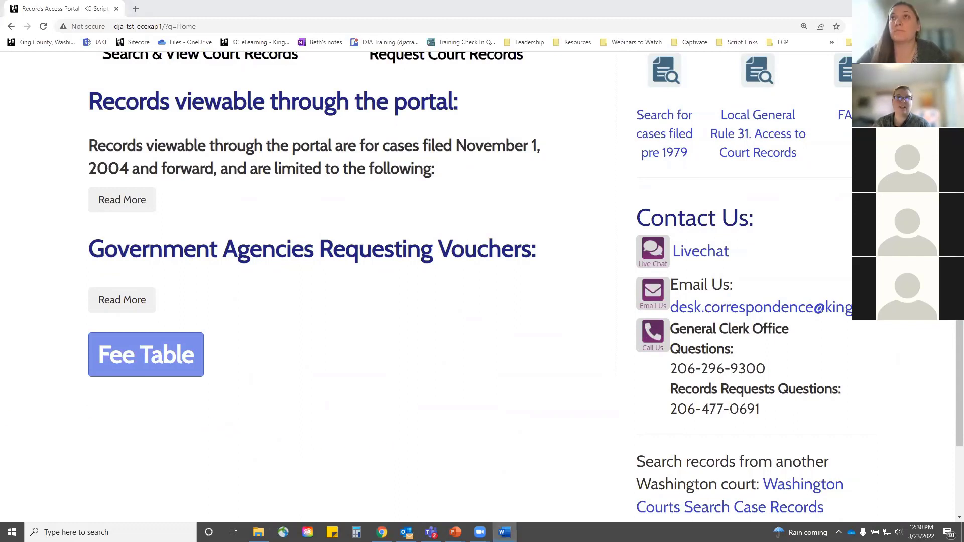
key("alt+Tab")
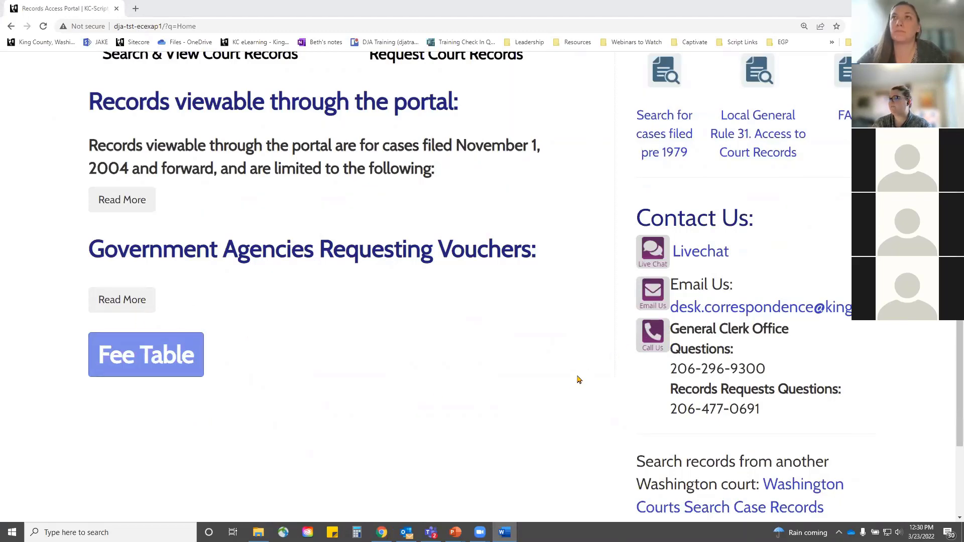
scroll(578, 380, "down", 3)
scroll(421, 390, "up", 4)
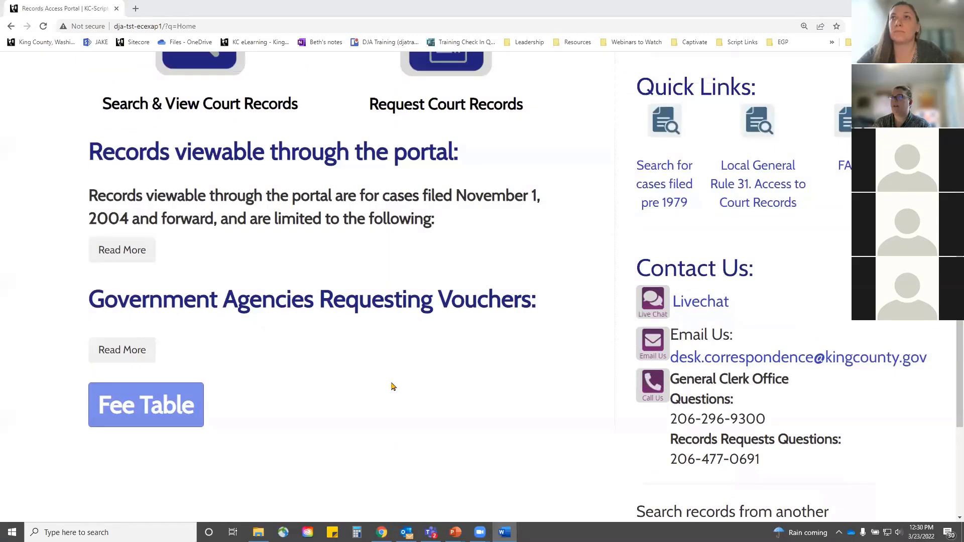
scroll(408, 389, "up", 3)
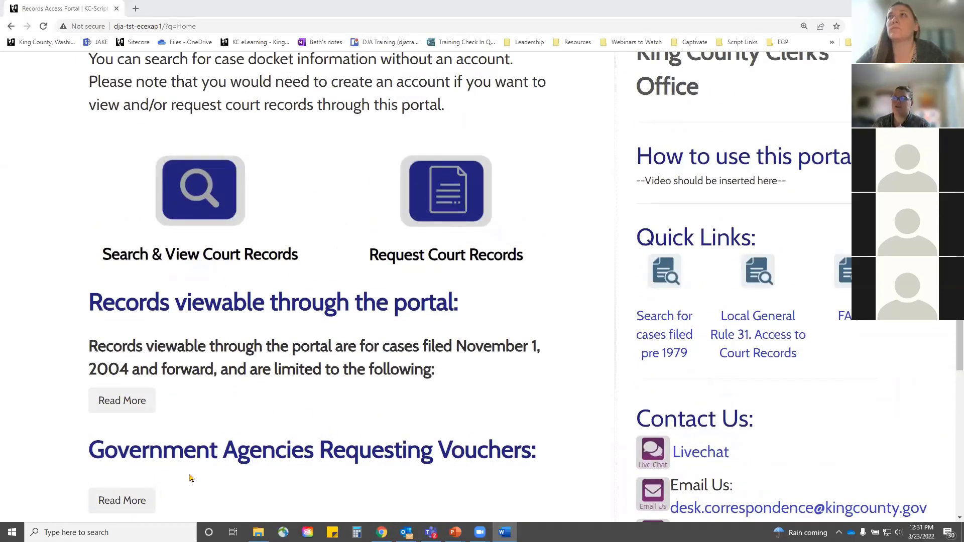
scroll(923, 365, "up", 2)
scroll(923, 366, "up", 5)
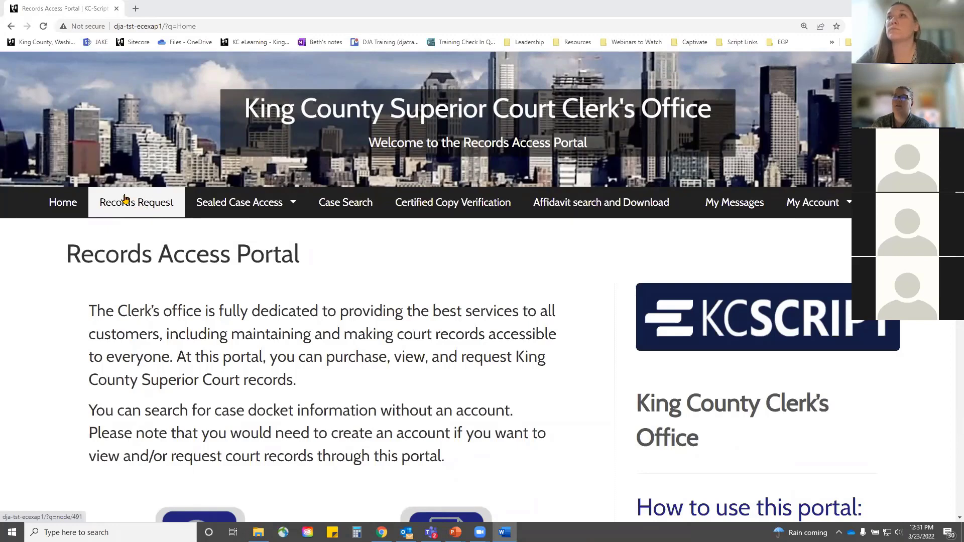
Step: Start a Request Court Records form and replace its submission title with 'Document Request'
scroll(515, 480, "down", 2)
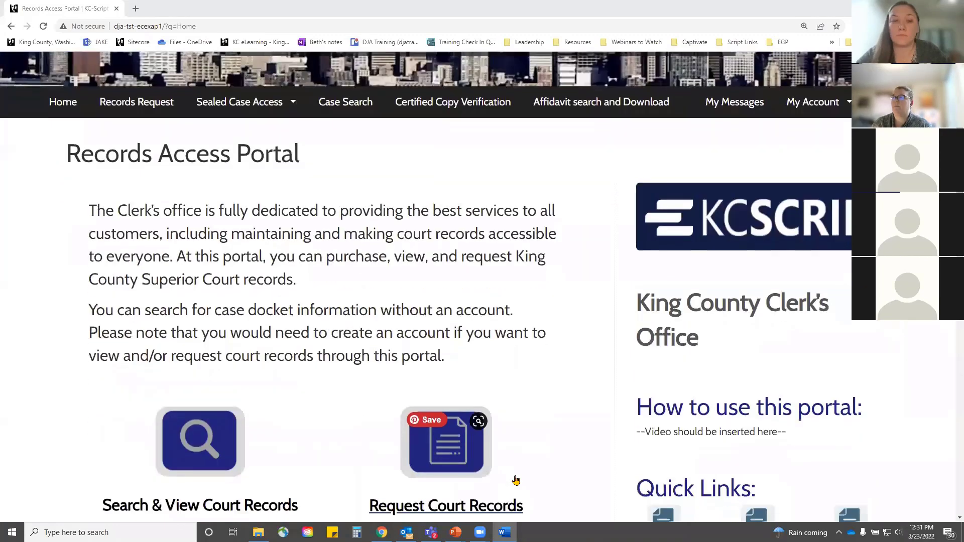
left_click(452, 458)
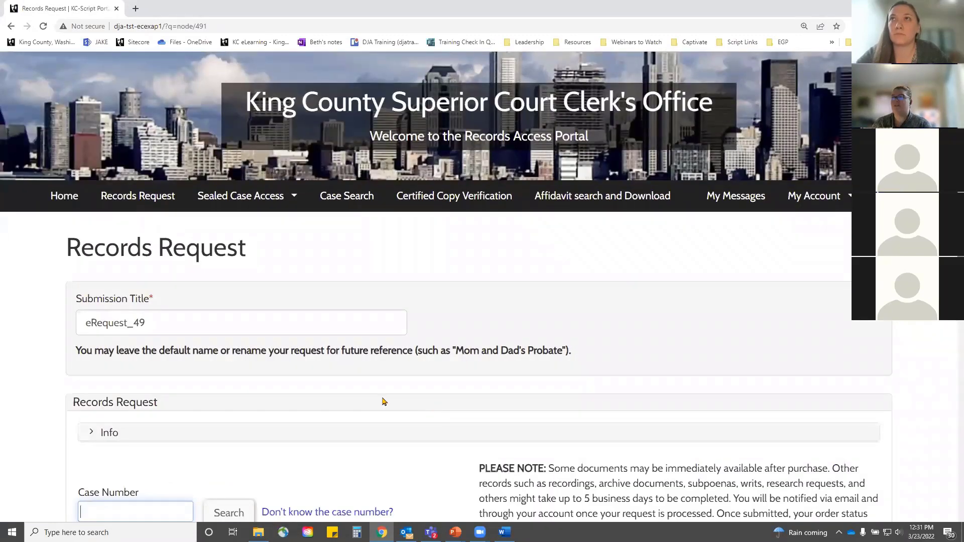
scroll(362, 397, "down", 1)
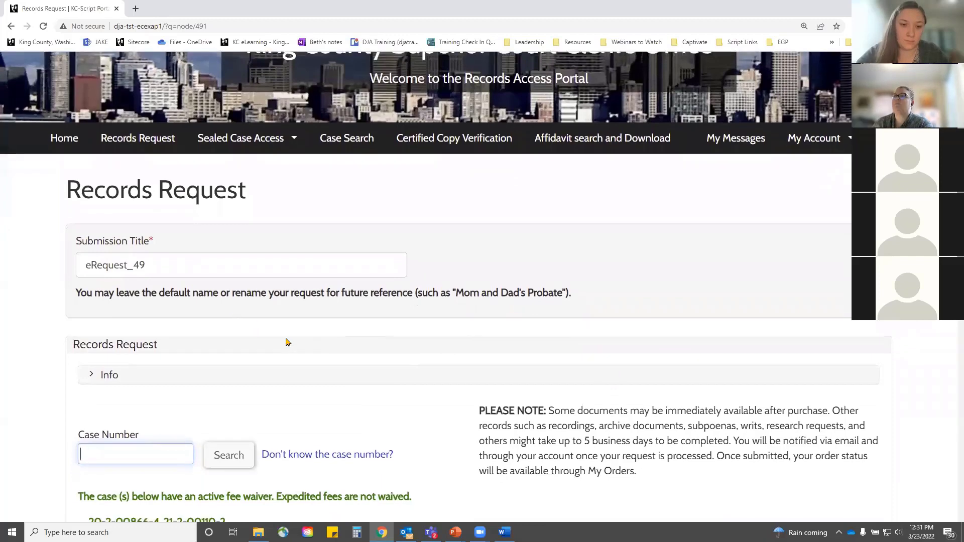
scroll(288, 342, "down", 1)
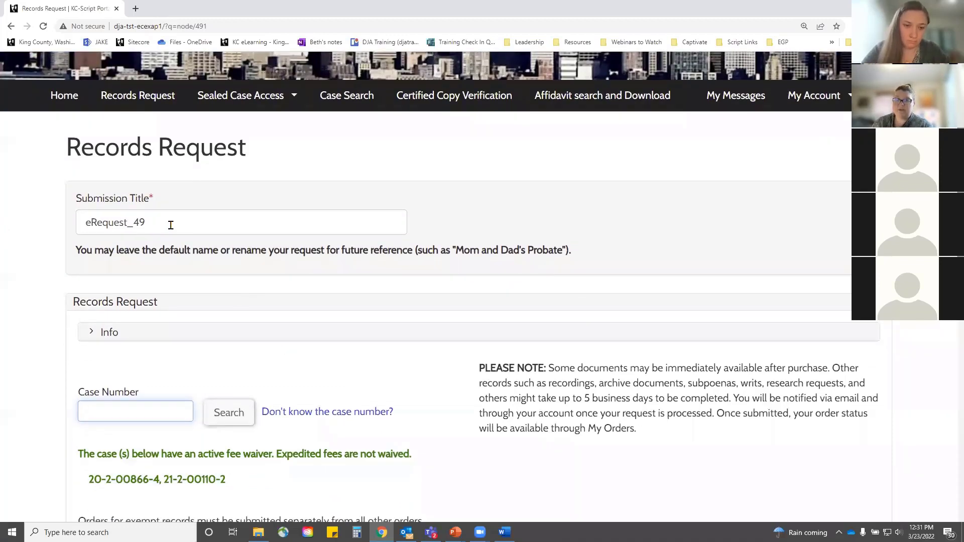
left_click_drag(172, 225, 8, 241)
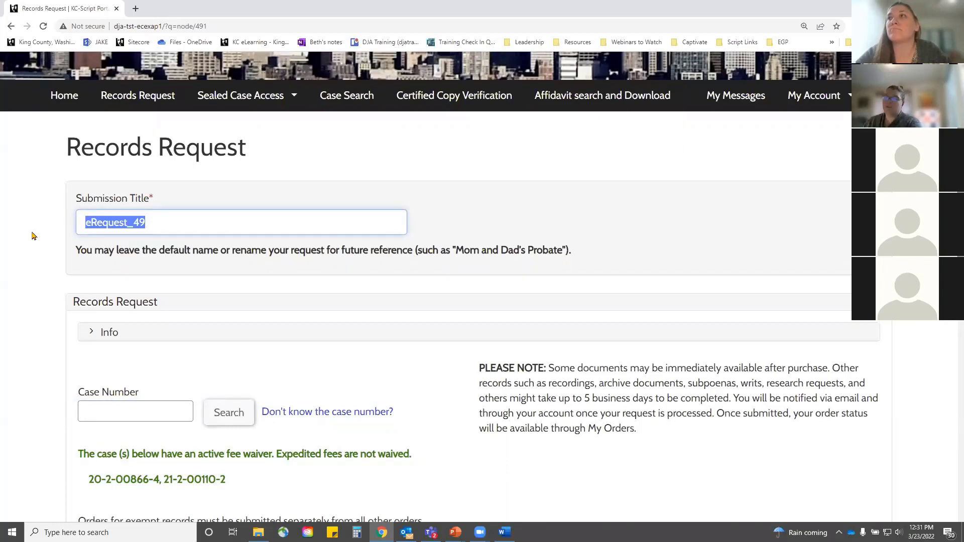
type("Document R")
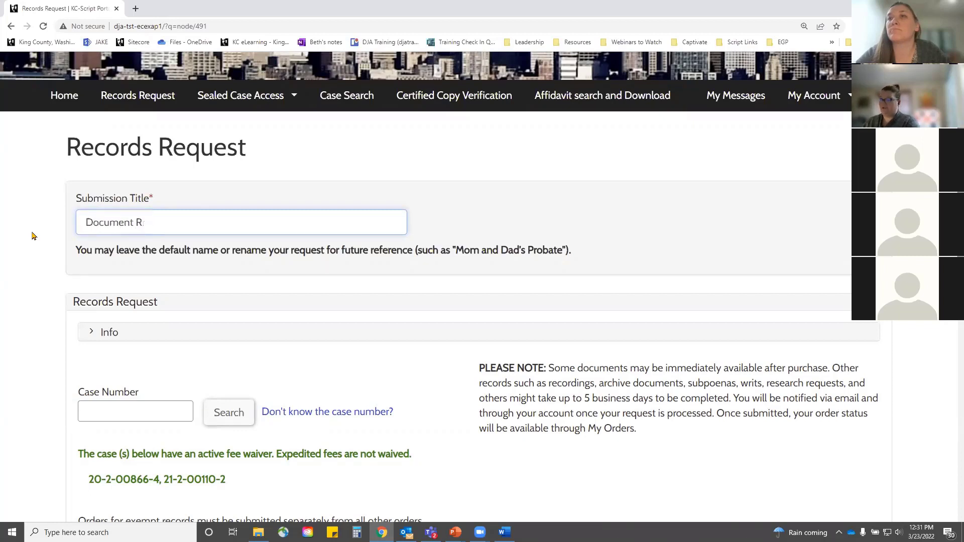
type("equest")
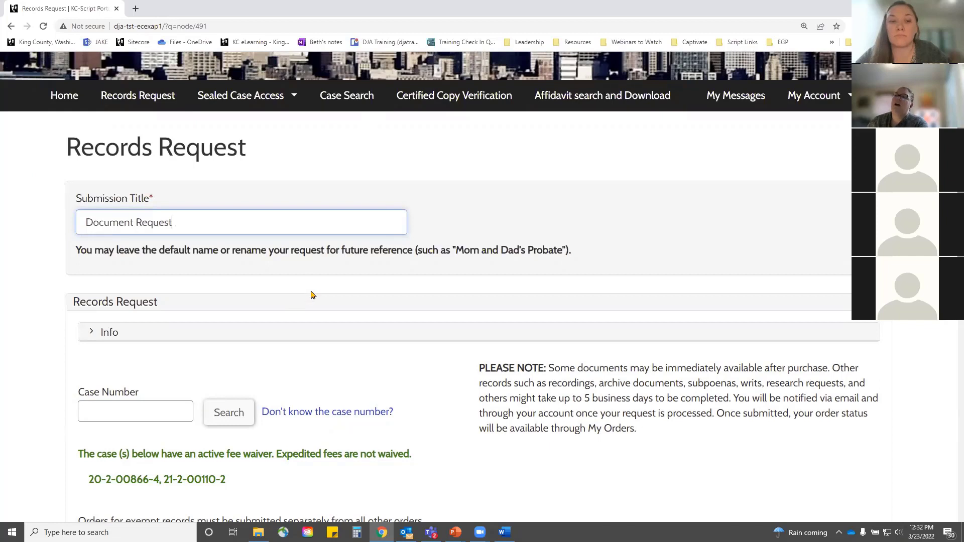
scroll(316, 299, "down", 2)
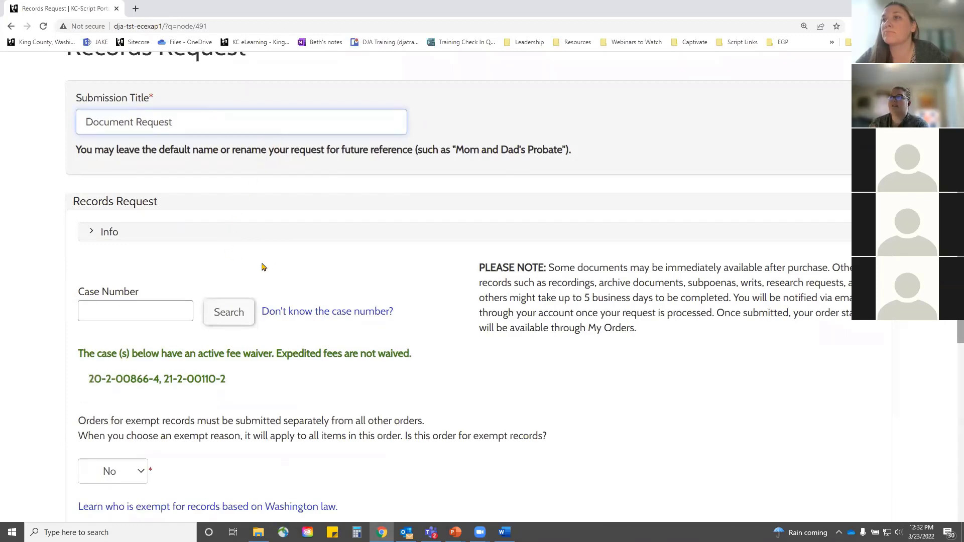
scroll(374, 276, "down", 2)
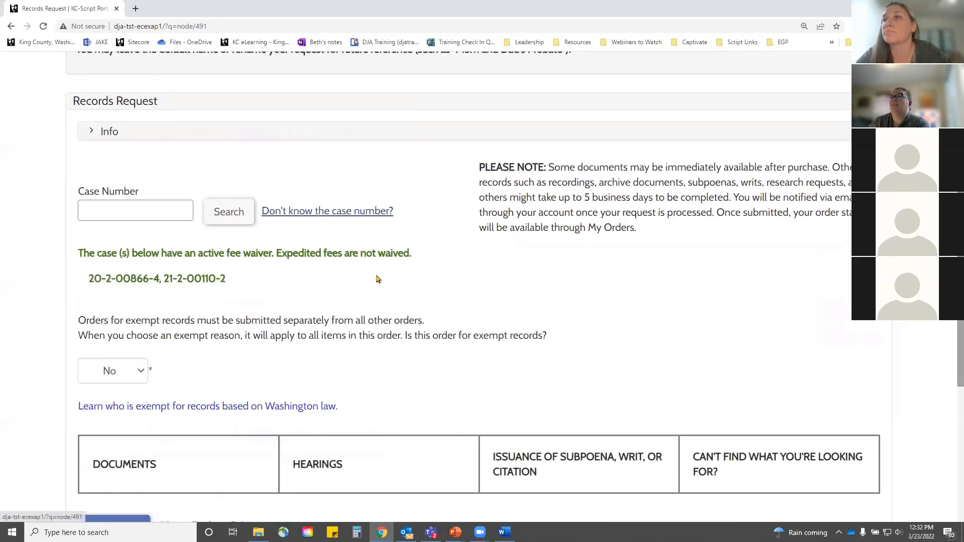
left_click(118, 210)
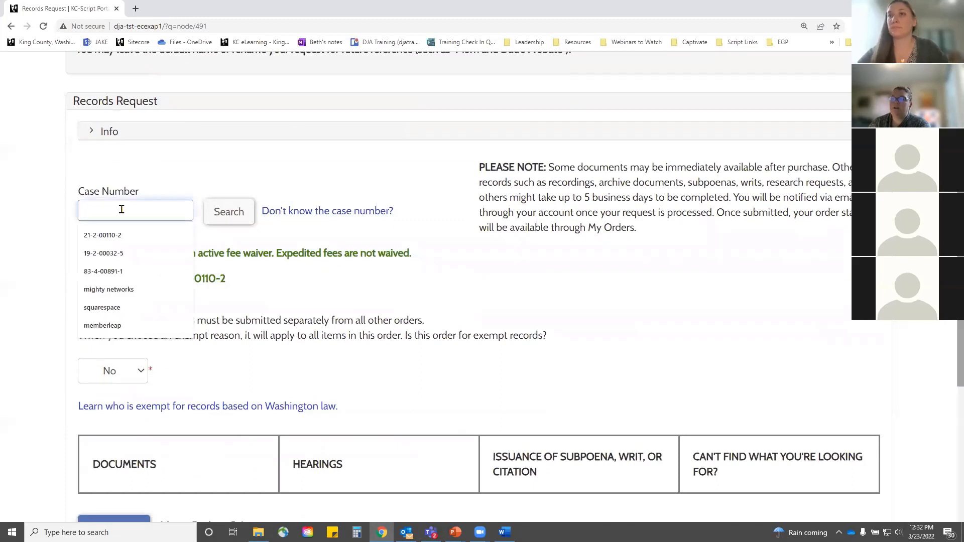
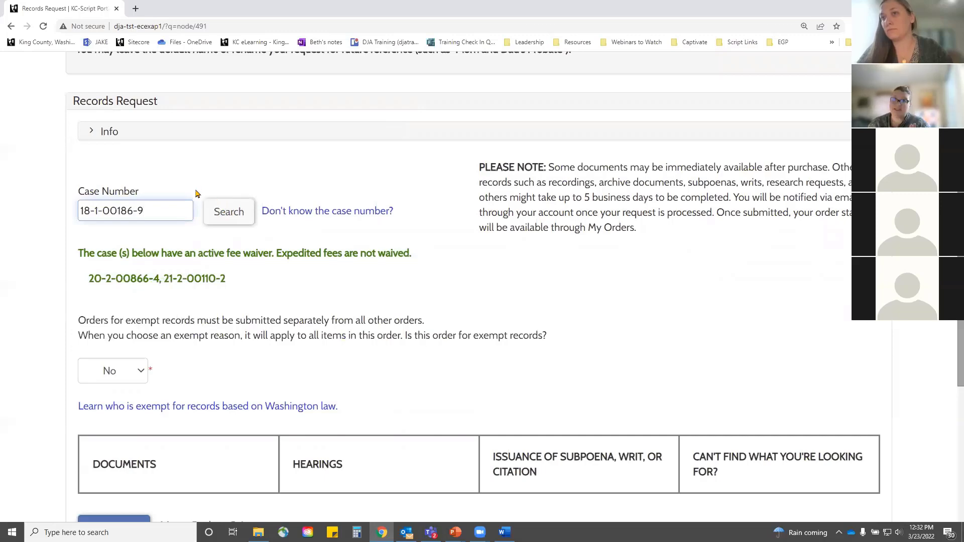
left_click(230, 212)
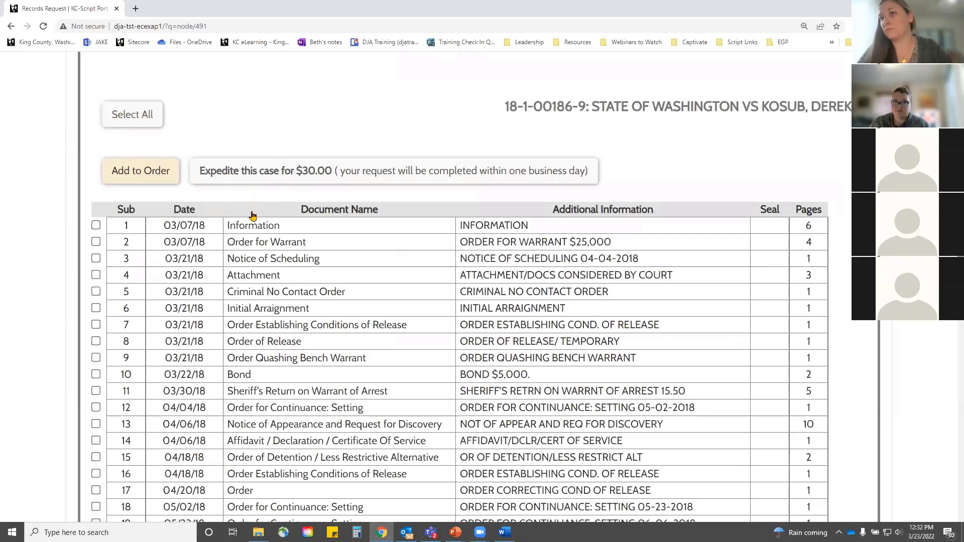
scroll(259, 241, "up", 12)
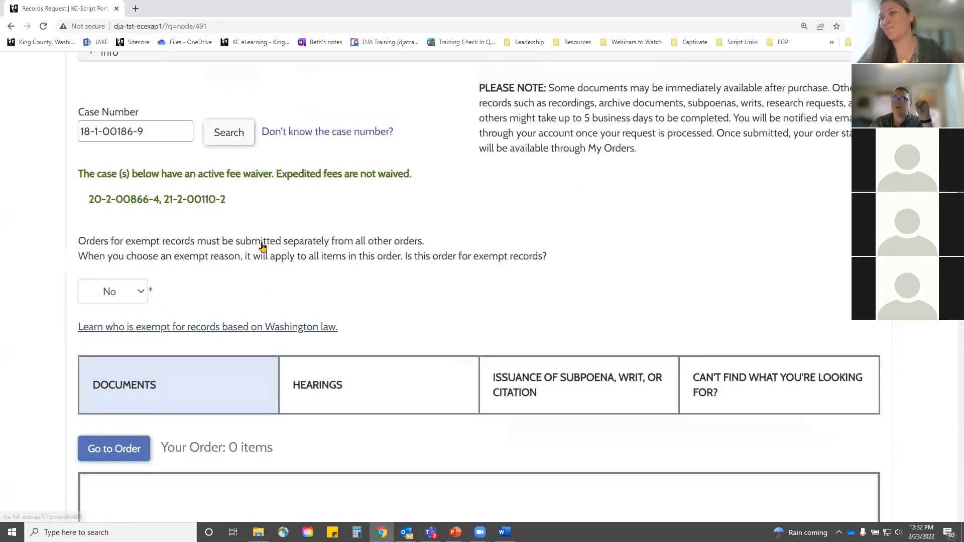
scroll(344, 242, "down", 2)
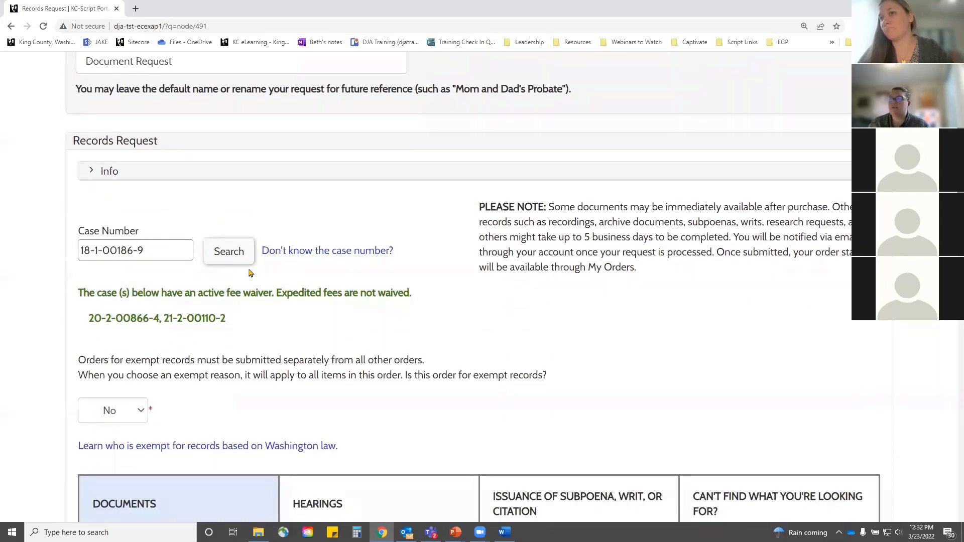
scroll(241, 264, "down", 3)
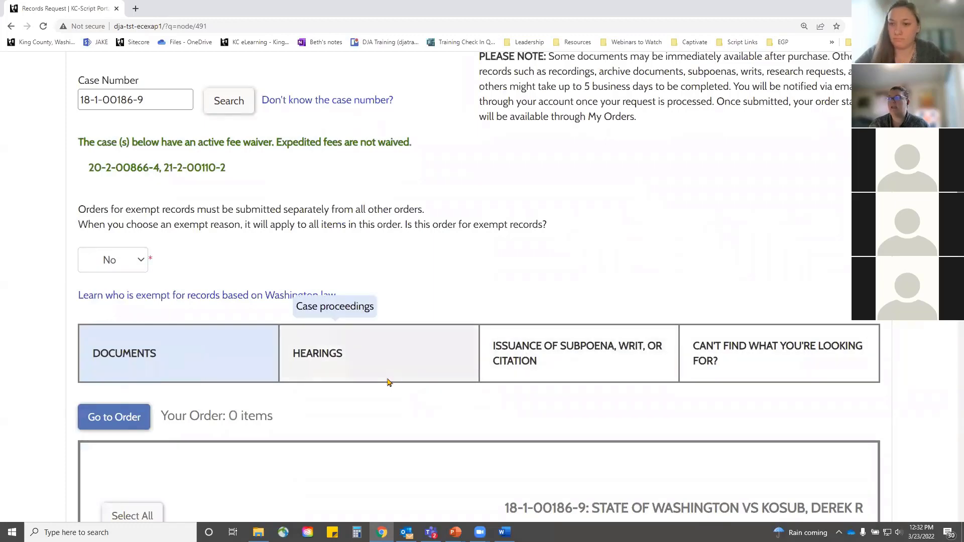
scroll(387, 383, "down", 3)
left_click(346, 221)
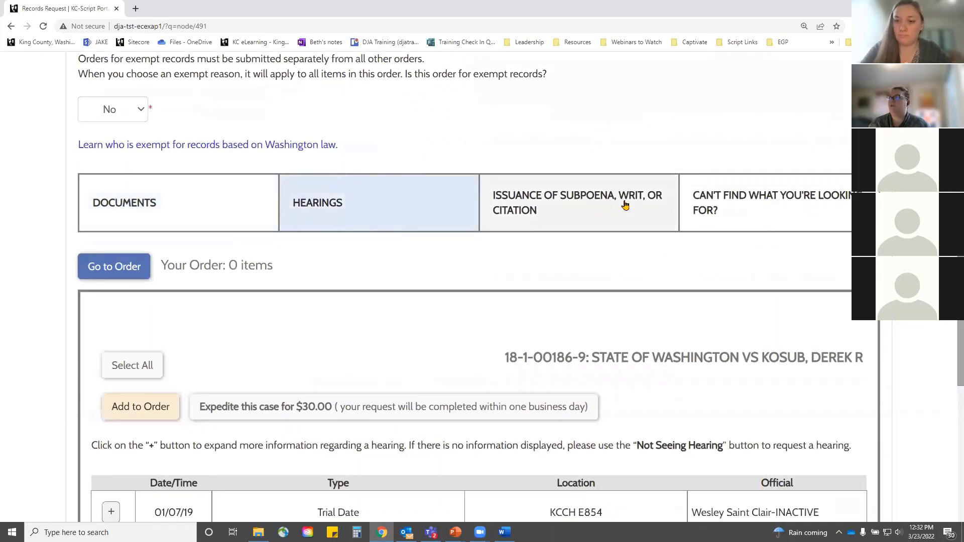
left_click(623, 203)
left_click(731, 197)
left_click(210, 223)
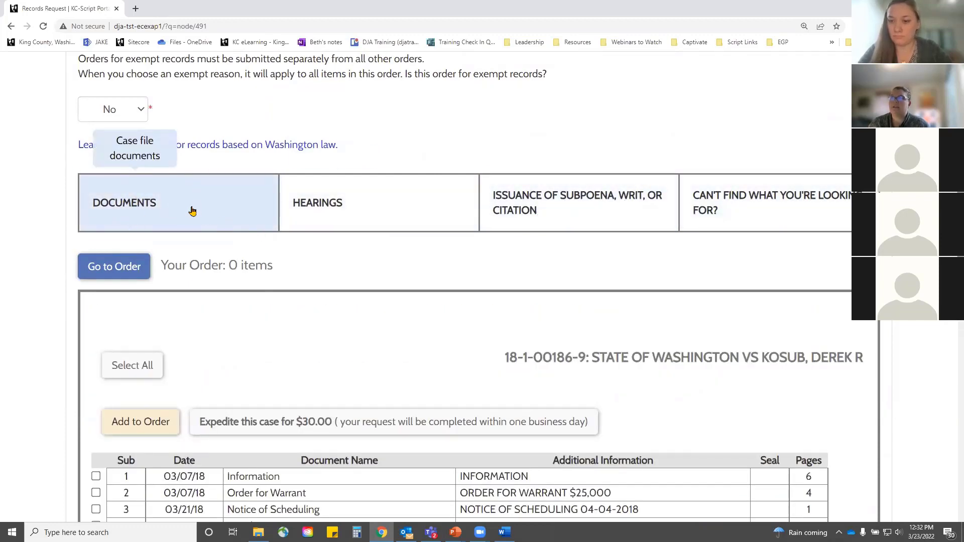
scroll(192, 210, "down", 6)
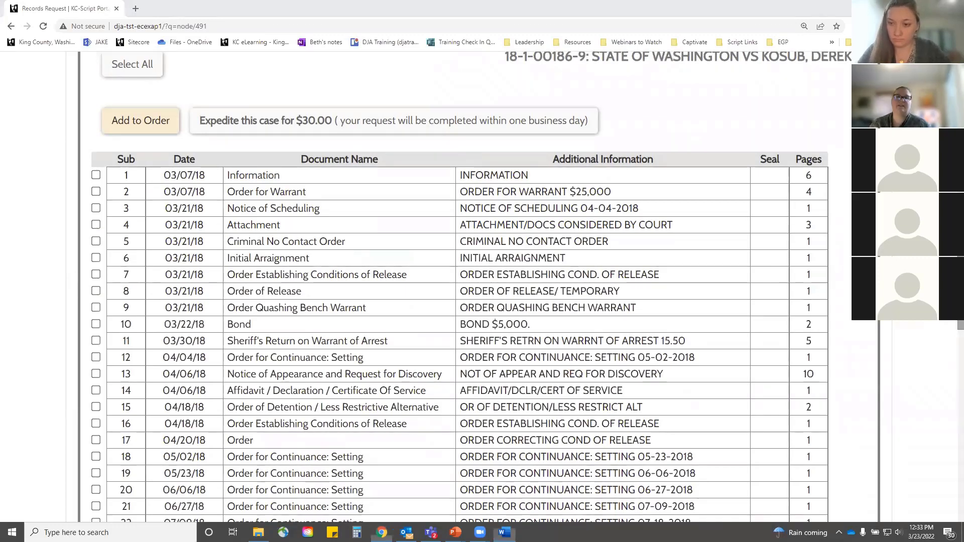
scroll(98, 327, "up", 2)
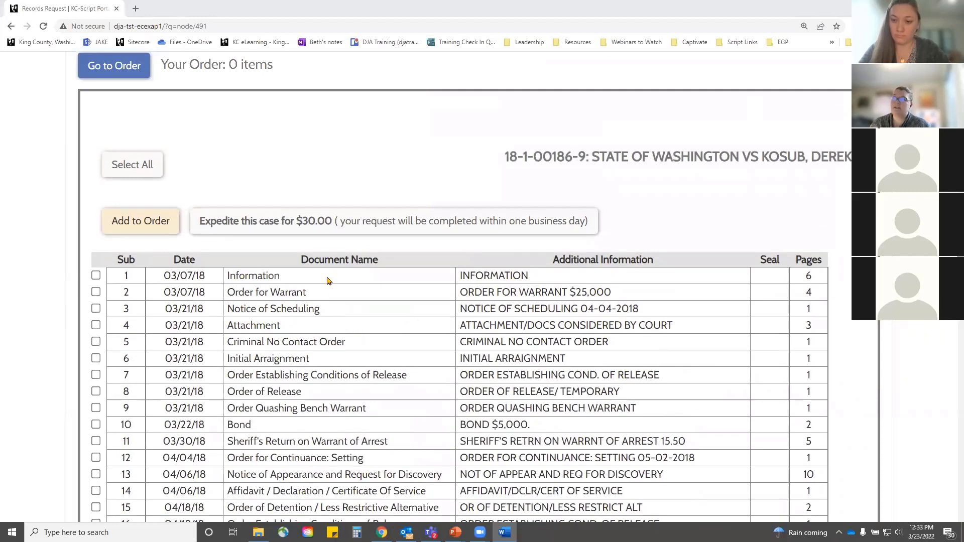
left_click(255, 224)
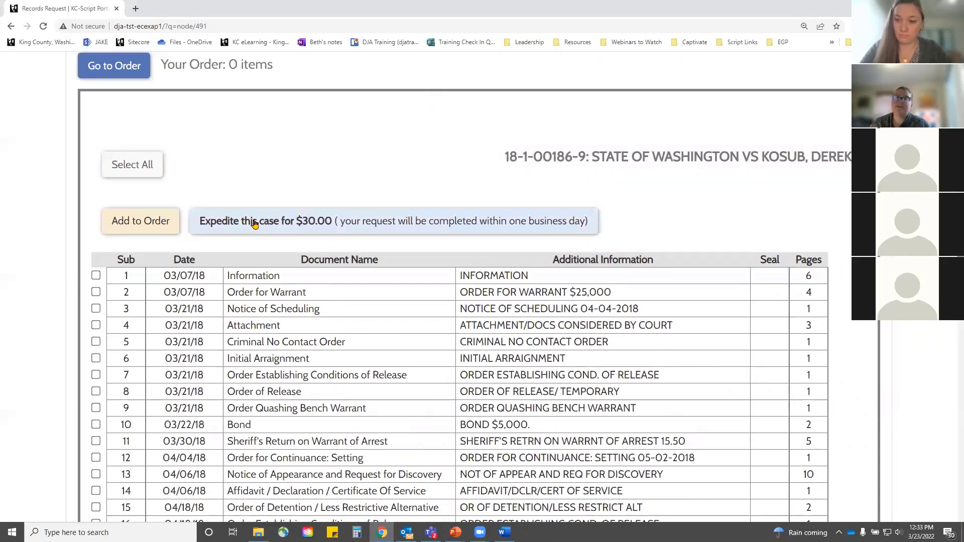
left_click(254, 224)
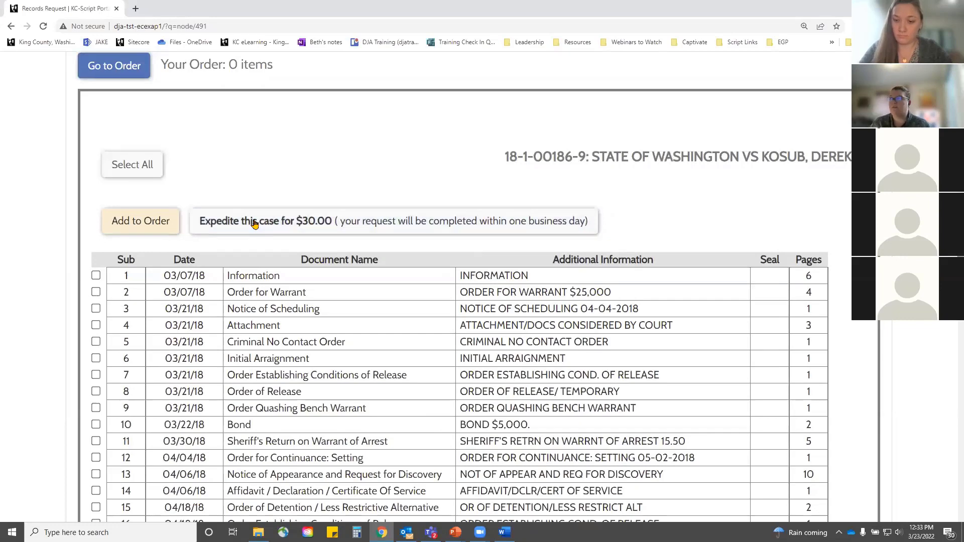
scroll(239, 263, "down", 5)
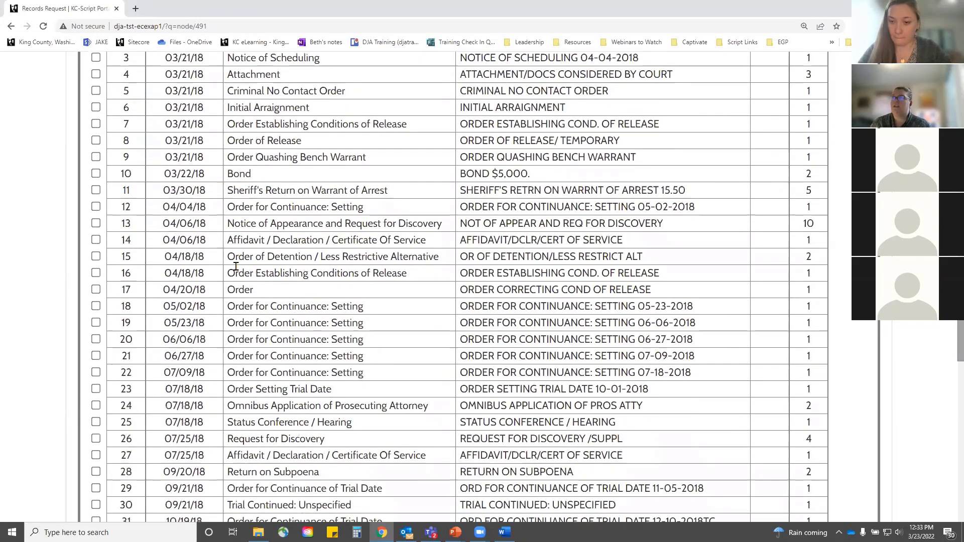
Step: Tick subs 17, 18 and 19, and set sub 17 to Electronic delivery, Plain copy
scroll(226, 311, "up", 3)
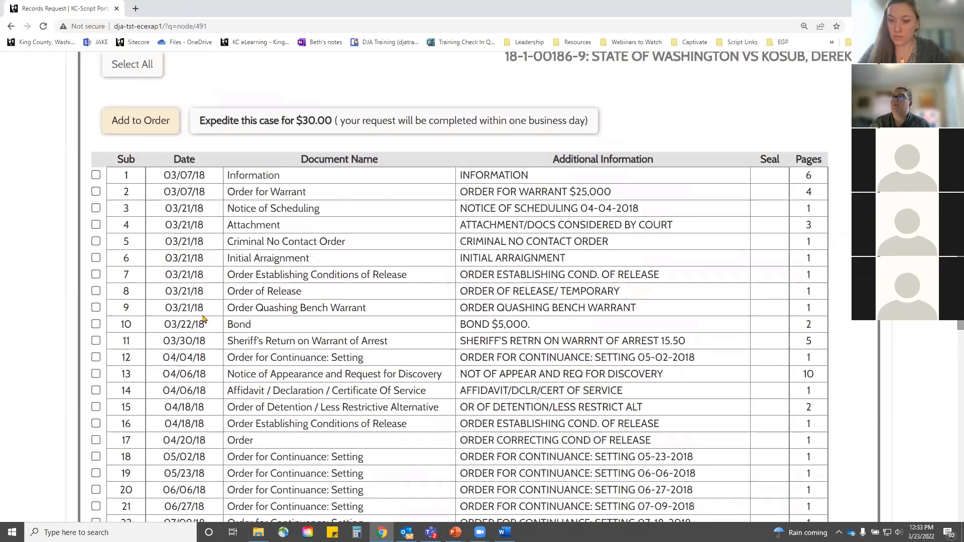
scroll(116, 355, "down", 2)
left_click(95, 340)
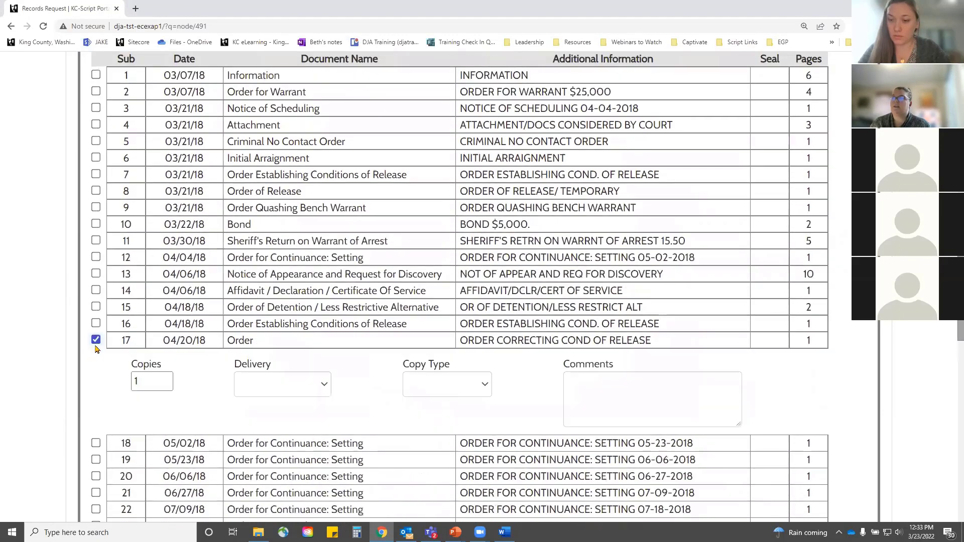
left_click(95, 443)
scroll(98, 447, "down", 2)
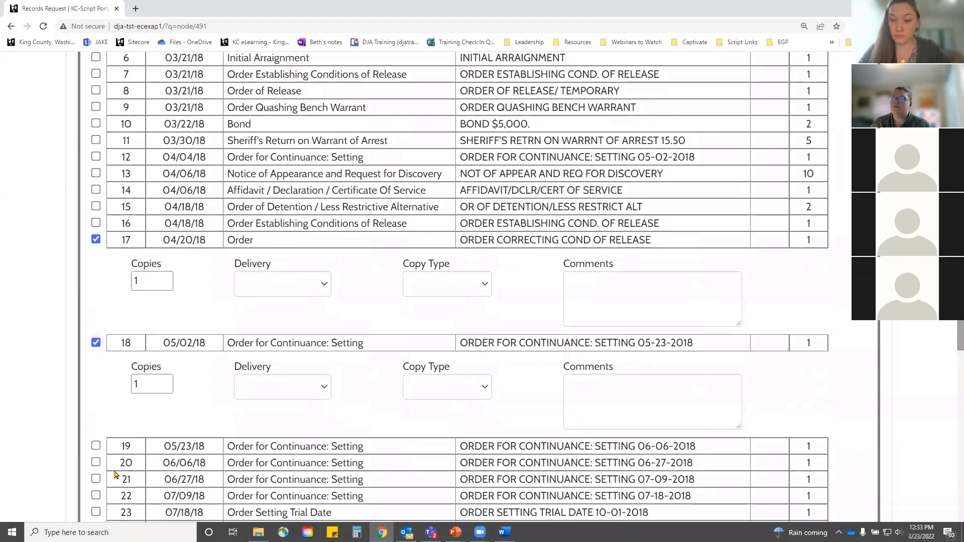
left_click(95, 446)
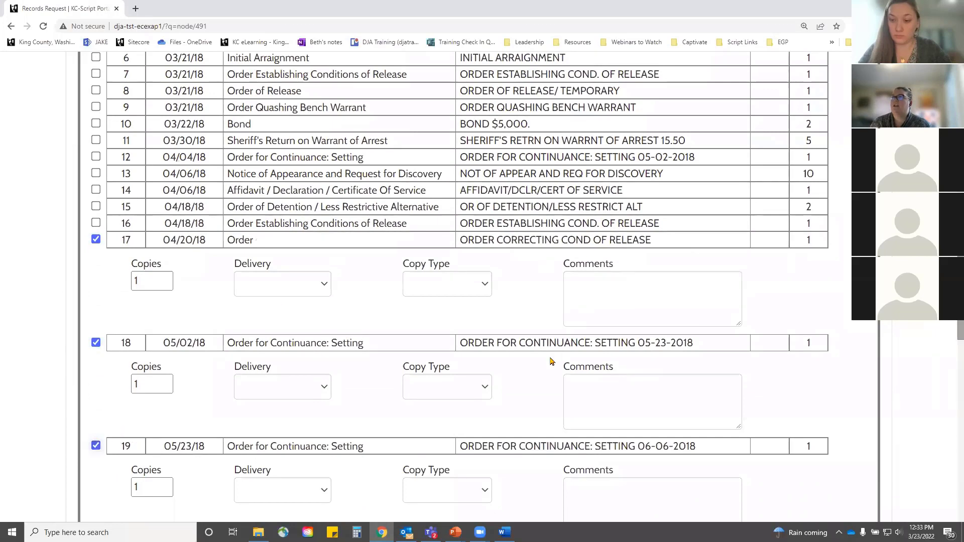
scroll(442, 311, "down", 1)
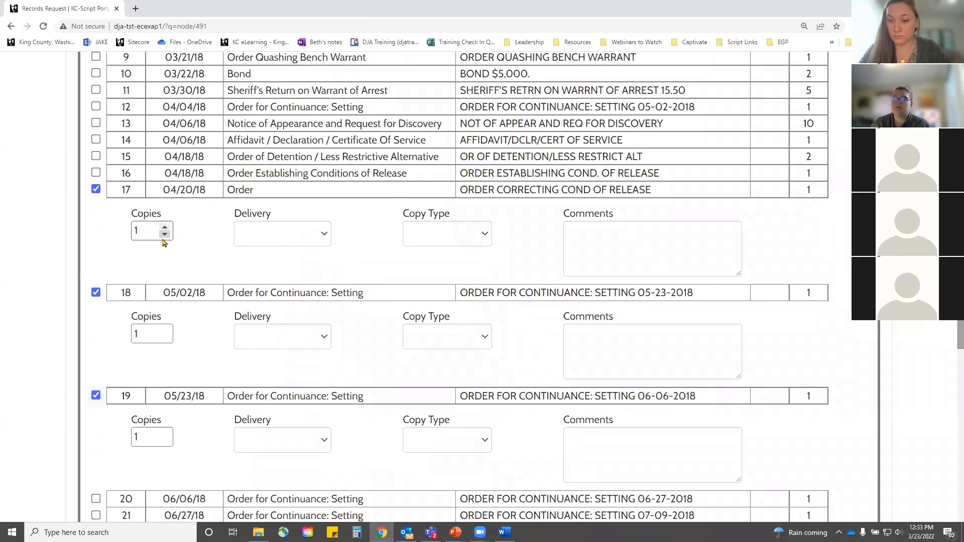
left_click(324, 236)
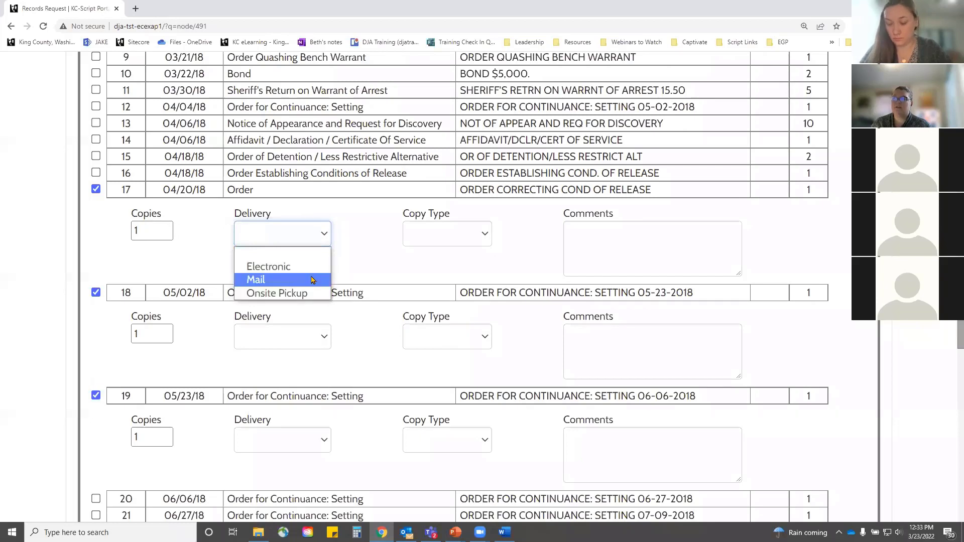
left_click(304, 269)
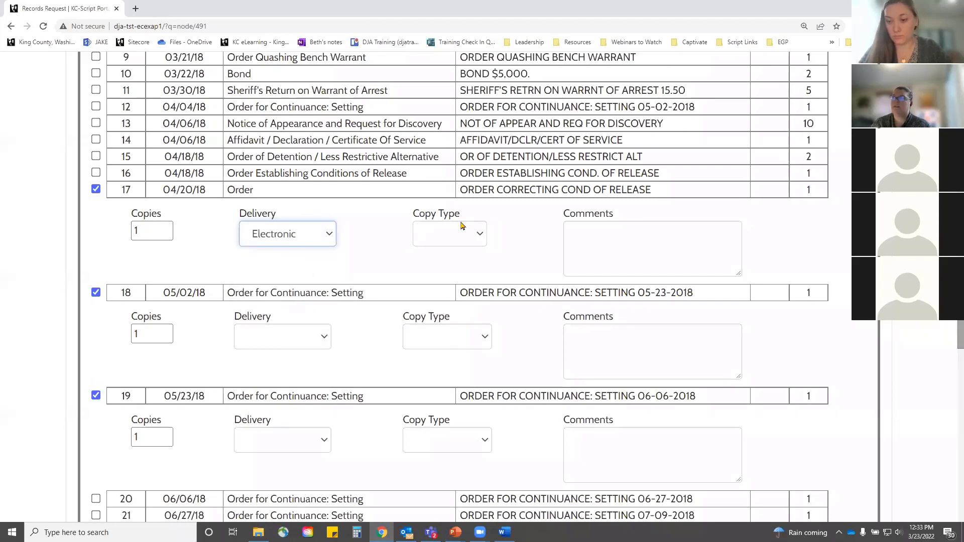
left_click(479, 235)
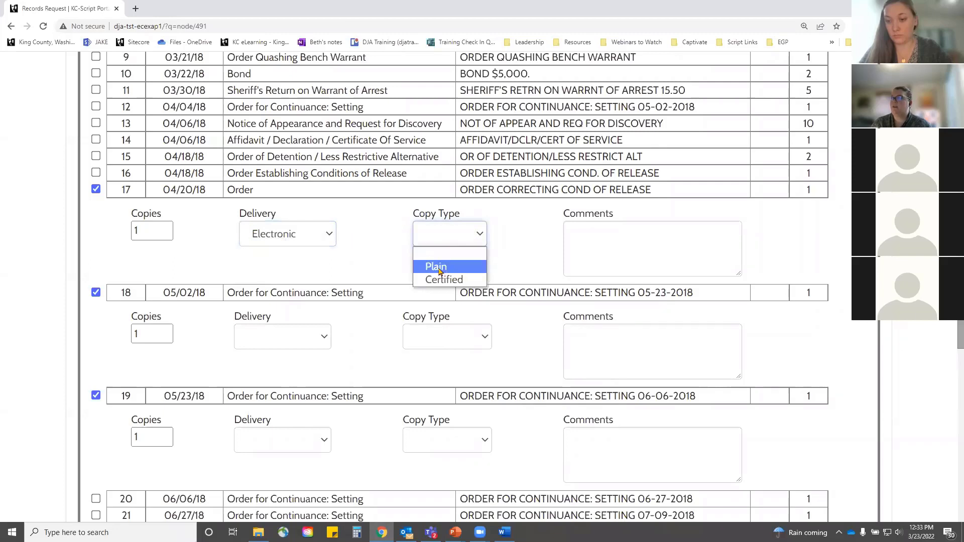
left_click(438, 268)
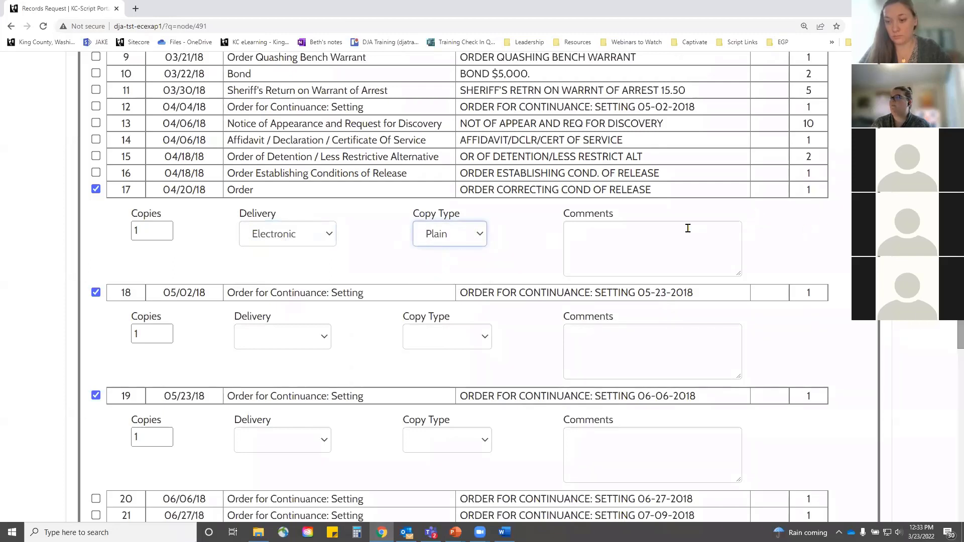
Step: Set sub 18 to Mail, Certified and sub 19 to Onsite Pickup, Exemplified
scroll(359, 273, "down", 1)
left_click(321, 285)
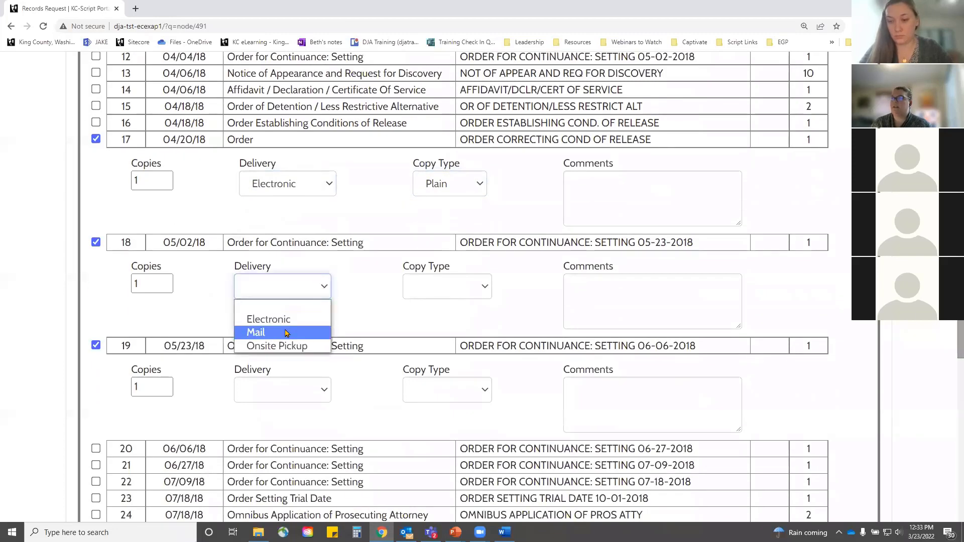
left_click(287, 334)
left_click(477, 287)
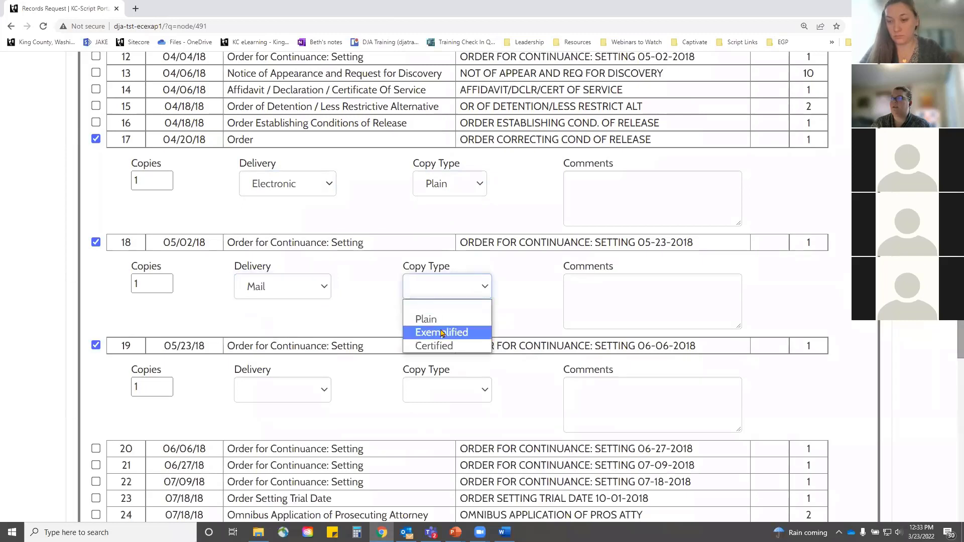
left_click(463, 344)
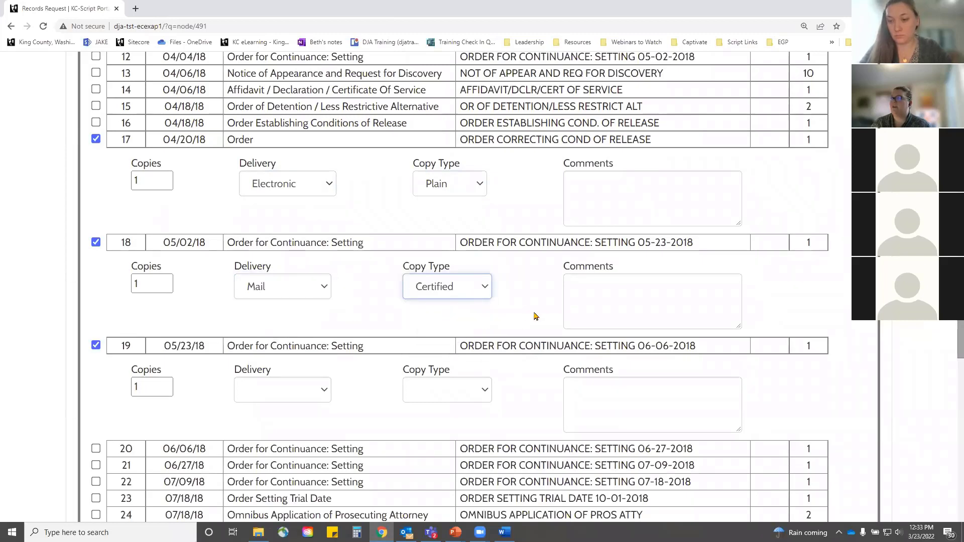
left_click(311, 392)
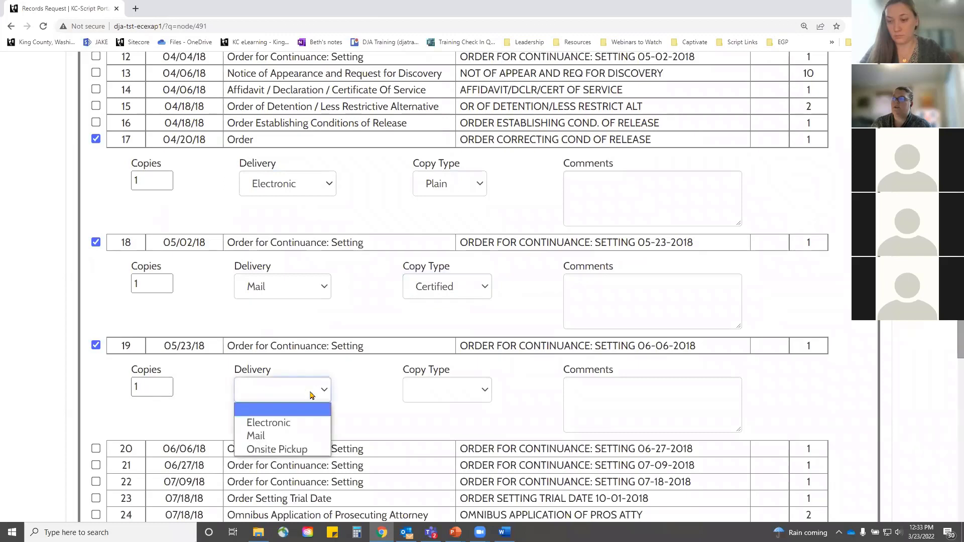
left_click(277, 450)
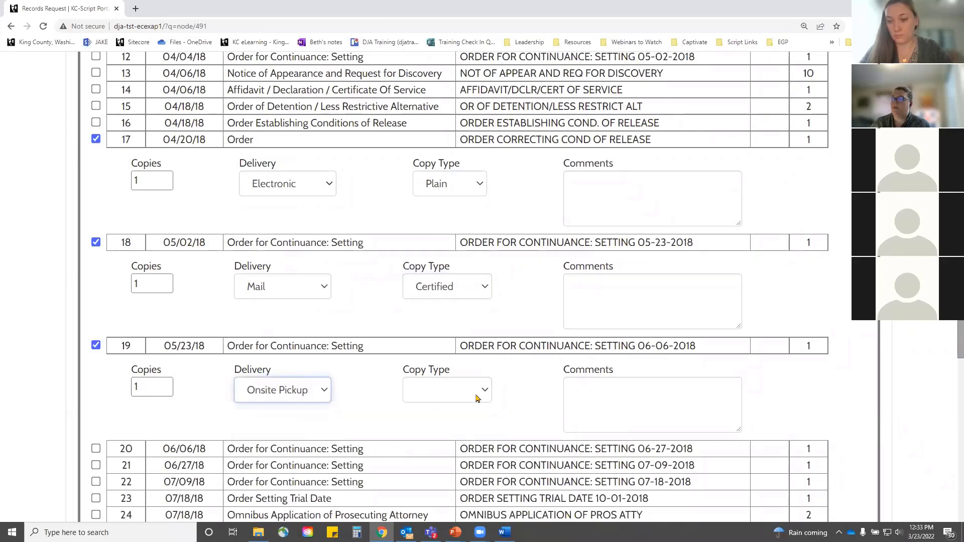
left_click(477, 399)
left_click(441, 433)
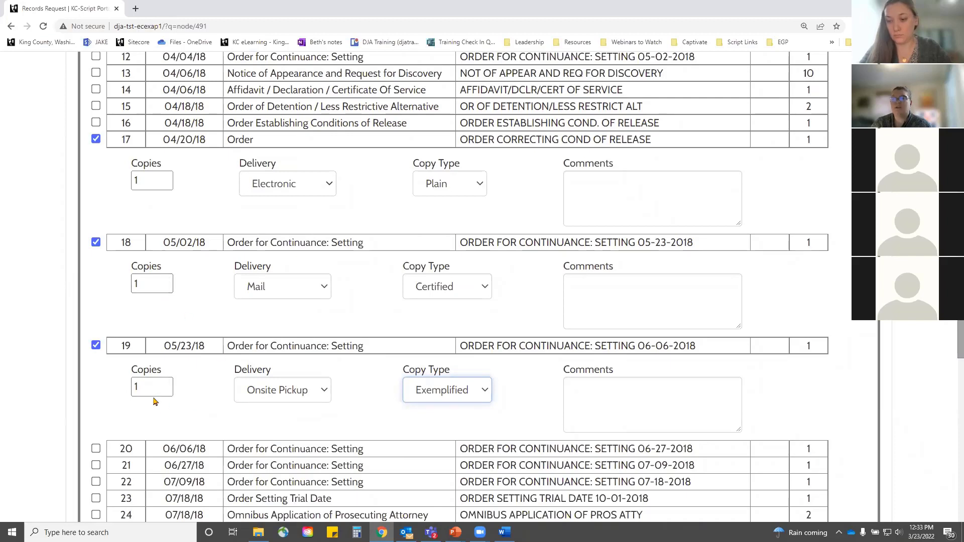
Step: Raise sub 18's copies to 2, then set them back to 1
left_click(164, 282)
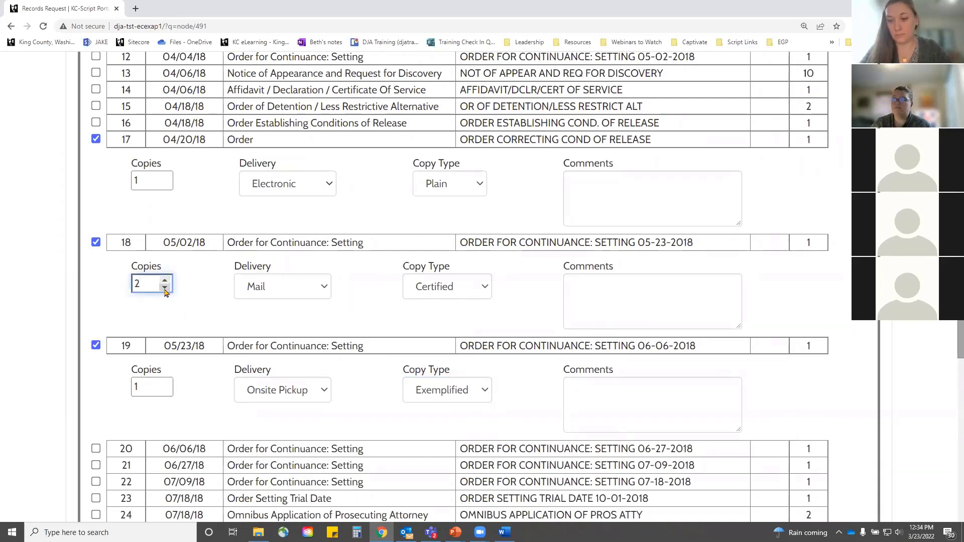
left_click(164, 288)
scroll(777, 404, "down", 1)
scroll(777, 404, "down", 5)
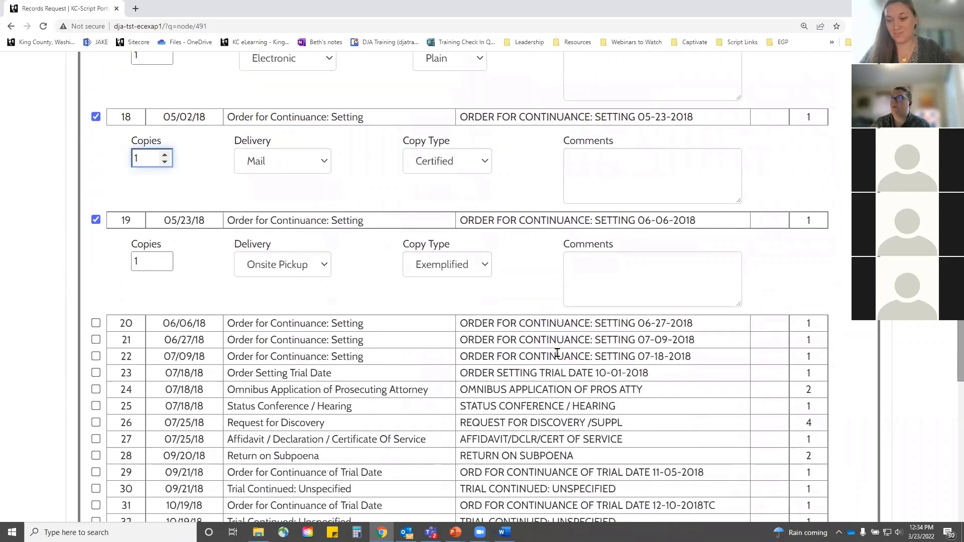
scroll(559, 346, "up", 14)
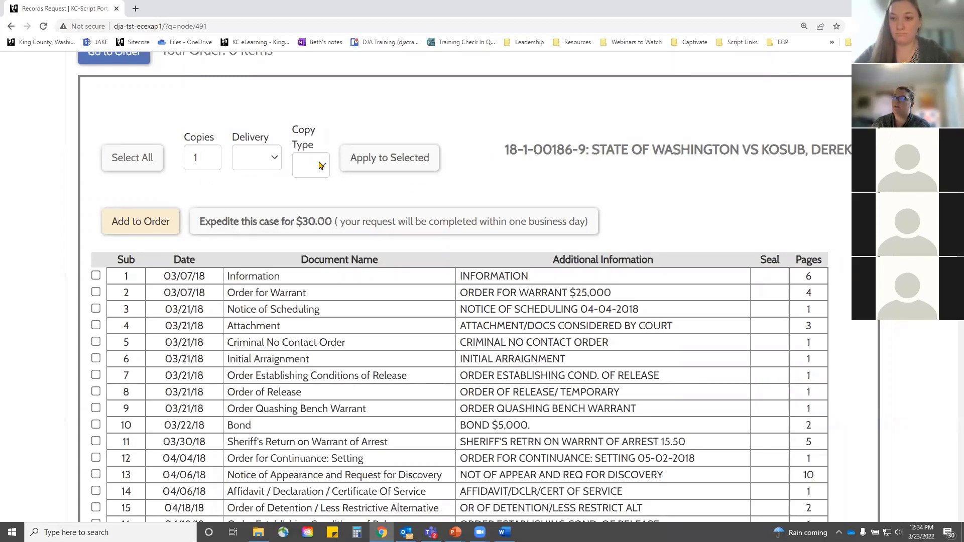
Step: Set the bulk Delivery to Electronic and add subs 17–19 to the order
left_click(278, 158)
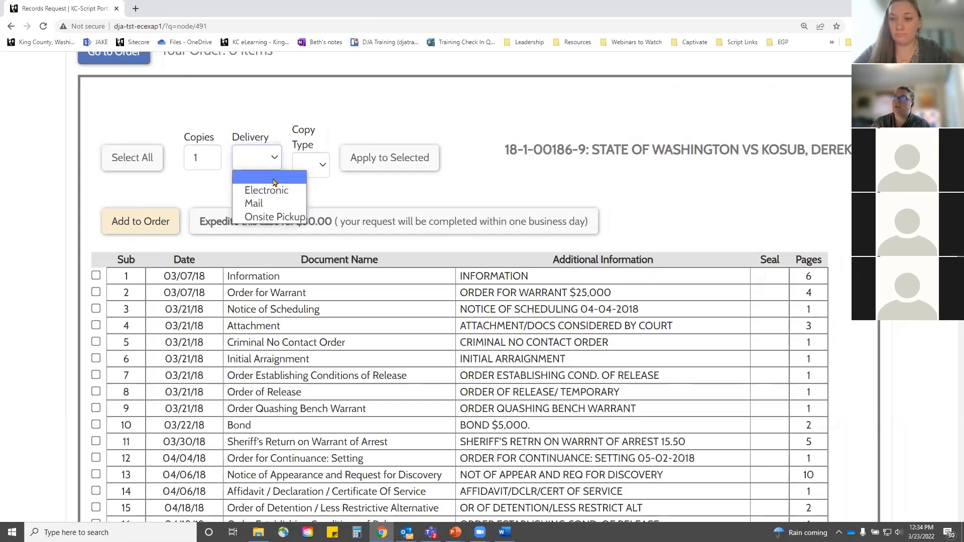
left_click(257, 191)
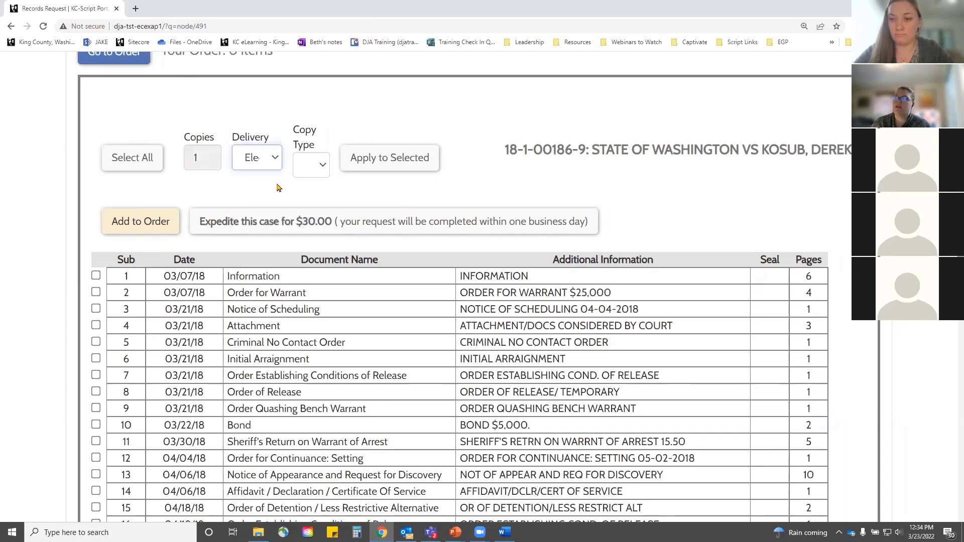
left_click(320, 169)
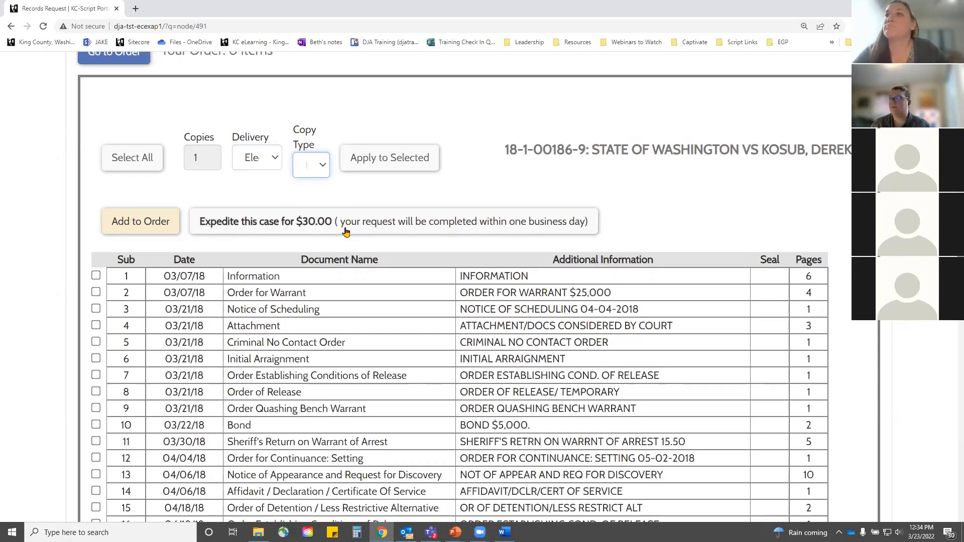
scroll(505, 173, "down", 8)
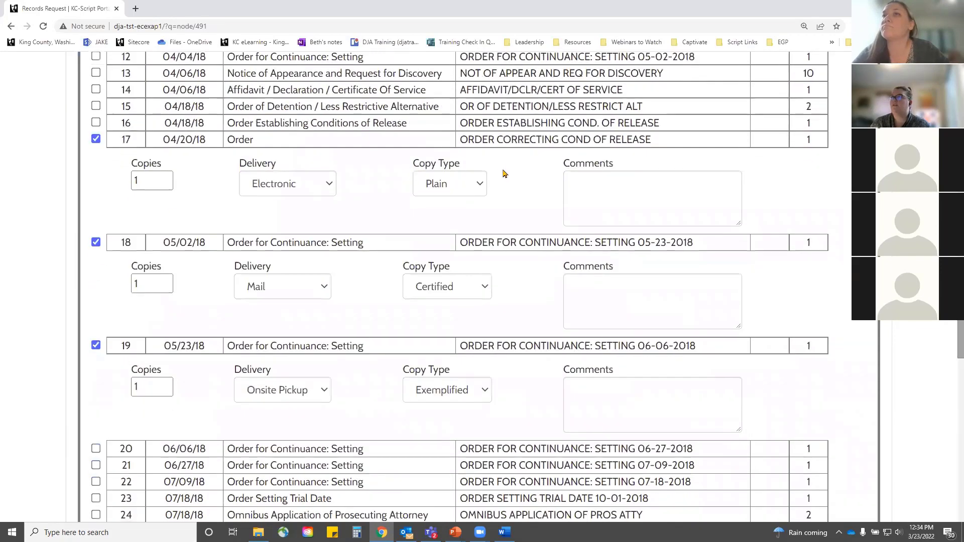
scroll(378, 424, "down", 16)
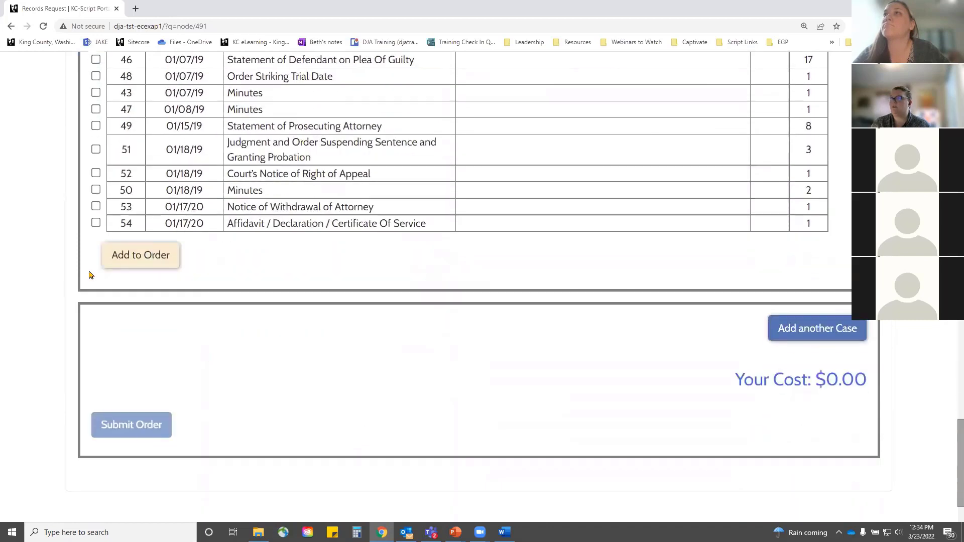
left_click(149, 256)
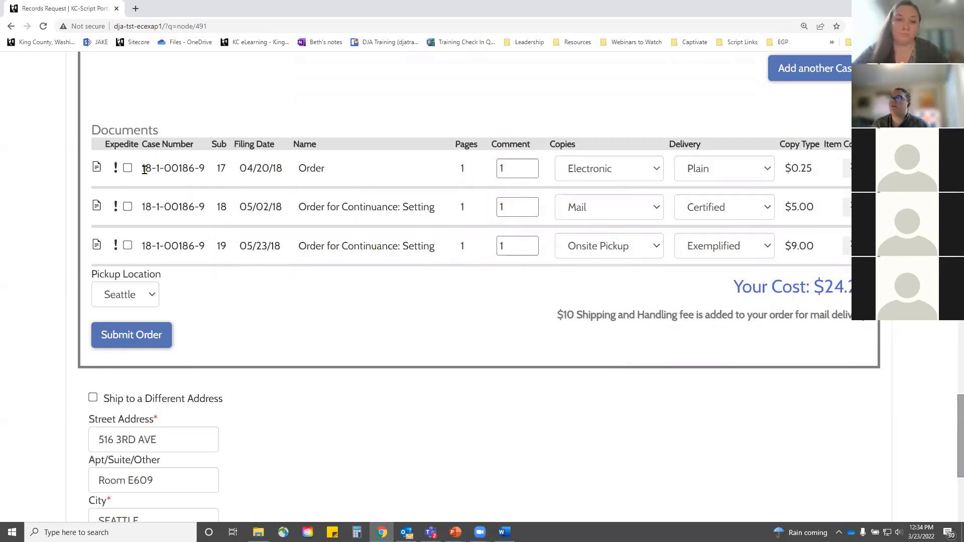
Step: Turn on expedited handling for all three ordered documents
scroll(144, 172, "up", 1)
left_click(128, 219)
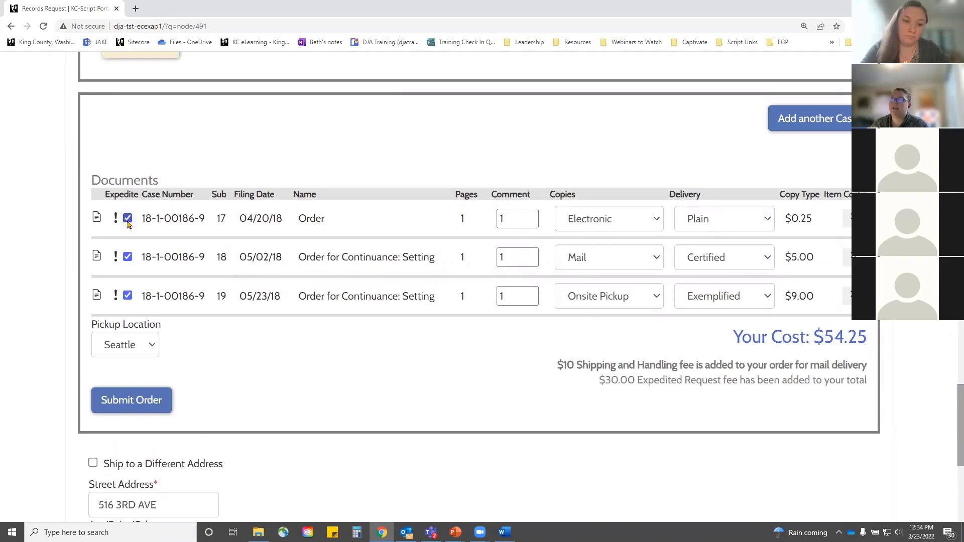
left_click(128, 256)
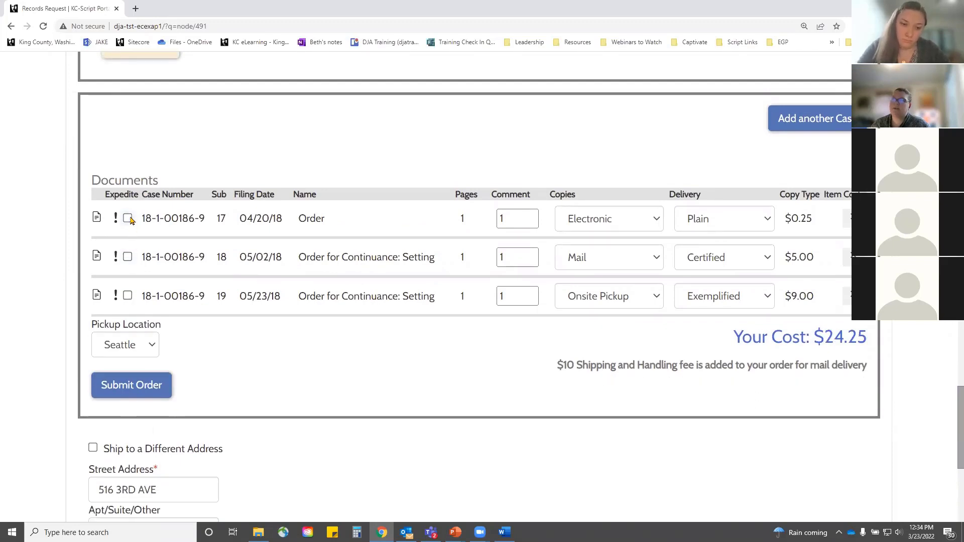
left_click(129, 219)
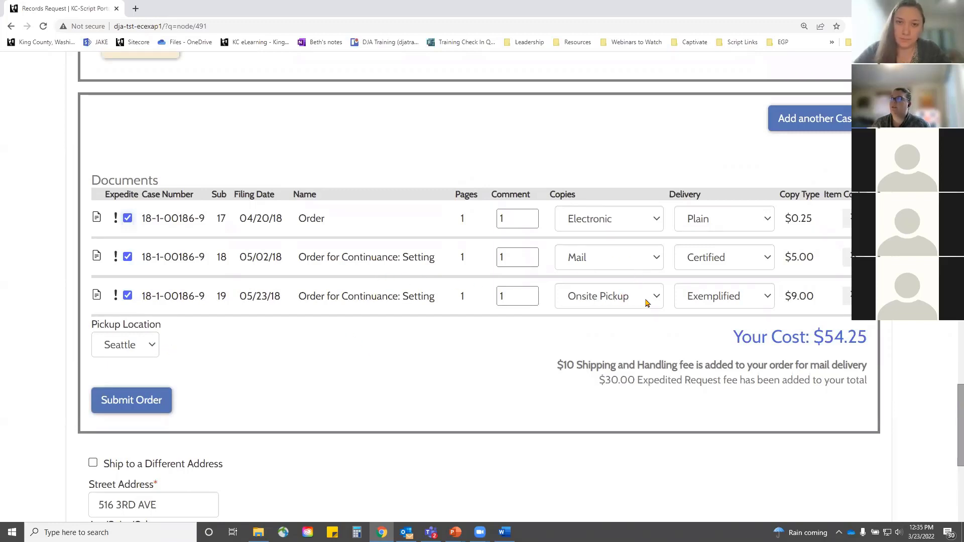
Step: Keep Seattle as the pickup location, with the documents left expedited
left_click(153, 345)
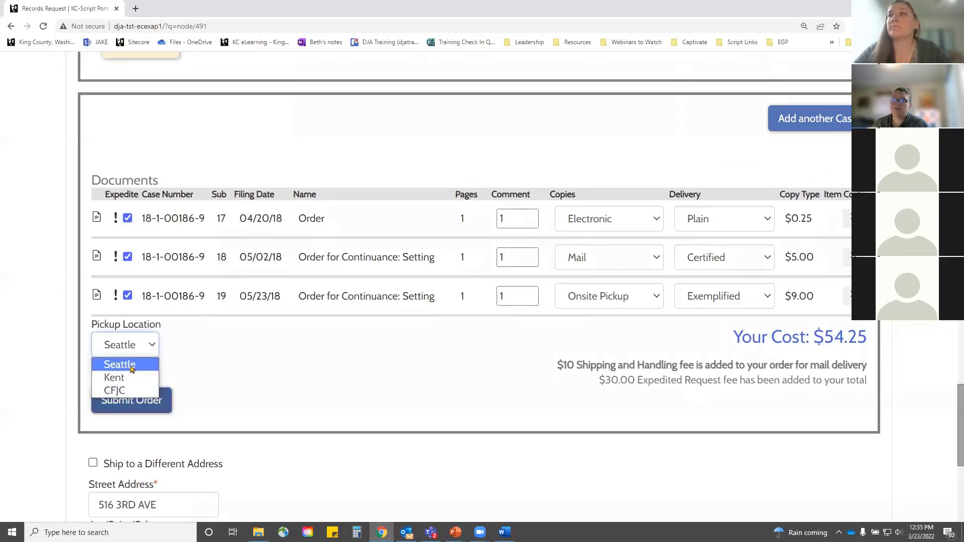
left_click(120, 364)
left_click(269, 368)
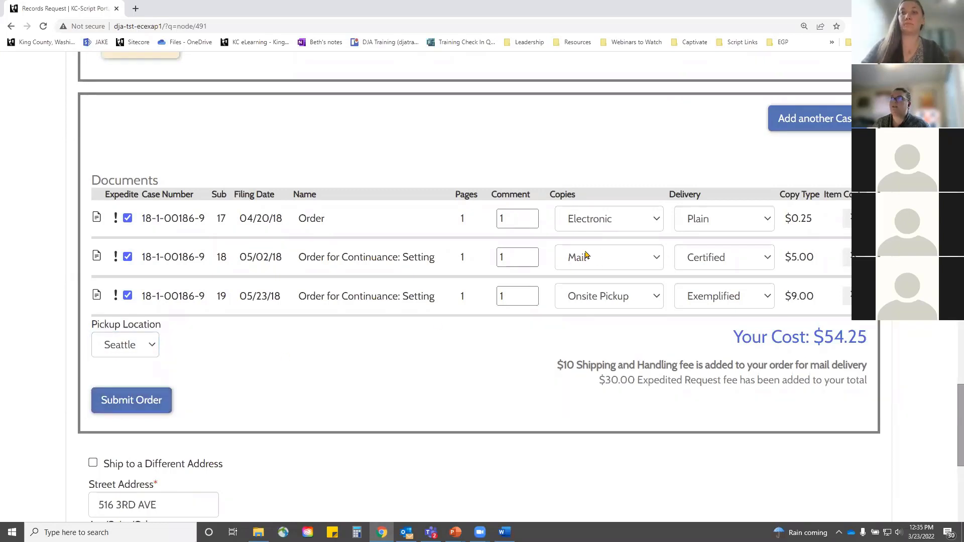
scroll(432, 310, "down", 3)
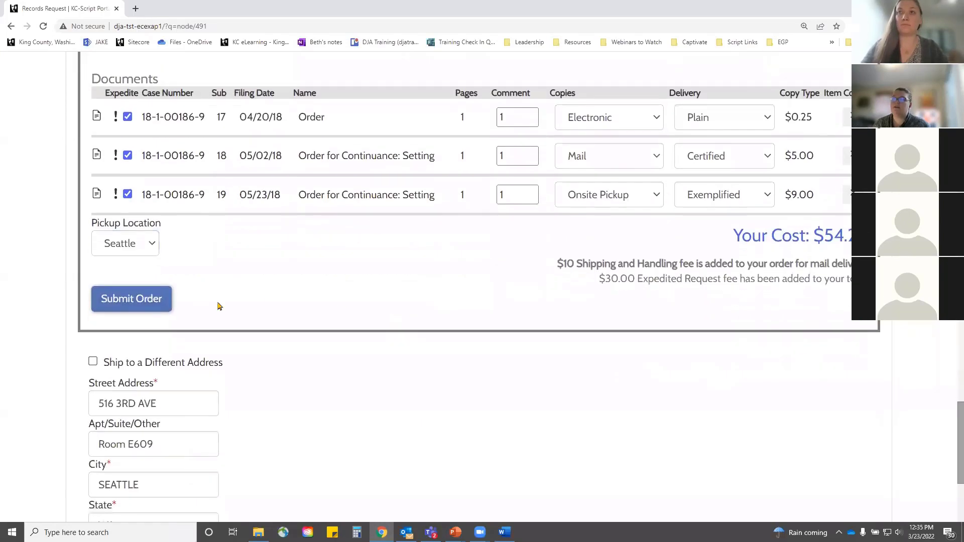
scroll(130, 502, "down", 2)
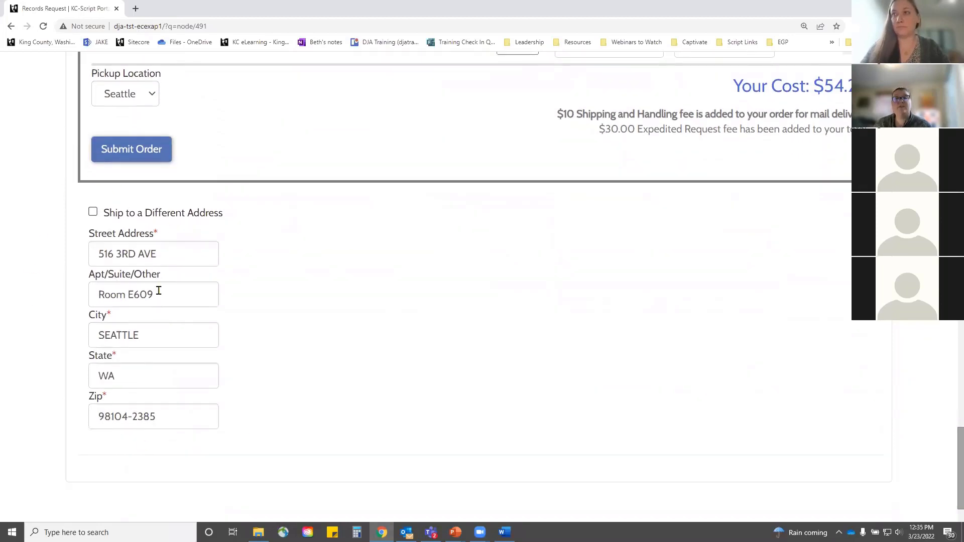
scroll(279, 339, "up", 3)
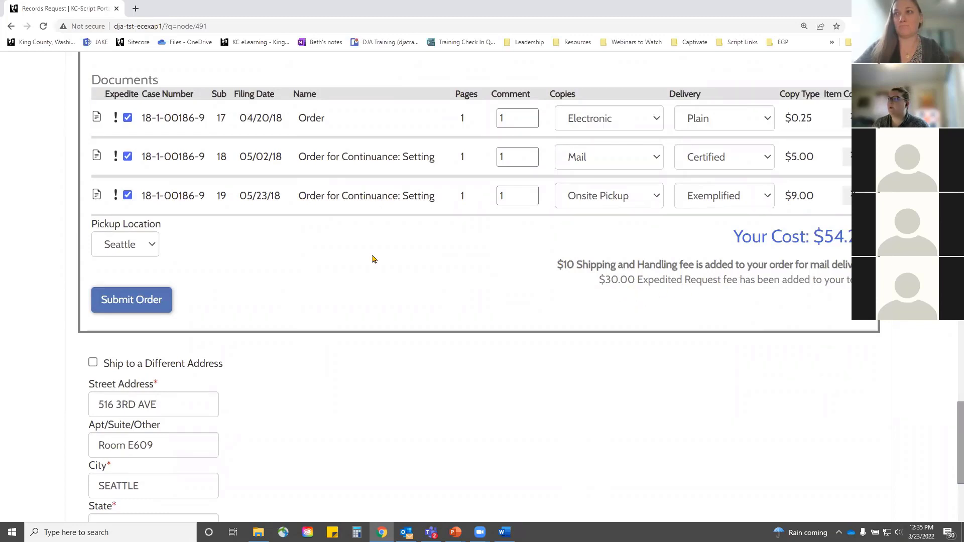
left_click(127, 196)
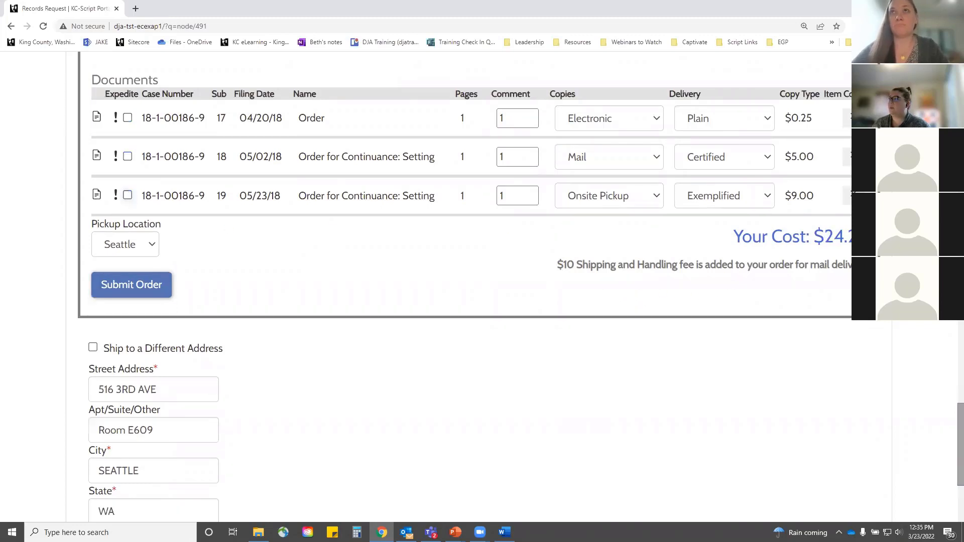
left_click(127, 196)
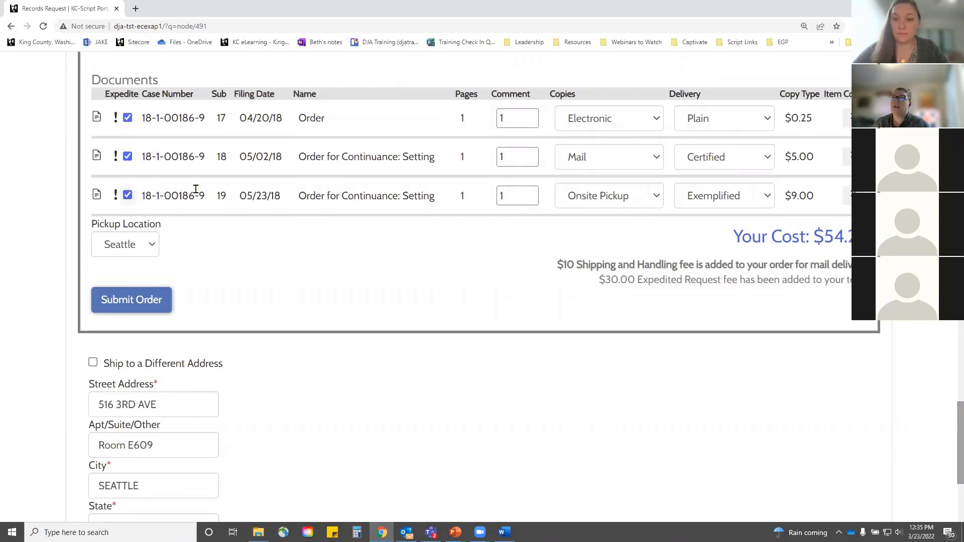
Step: Submit the three-document order and confirm it
left_click(132, 301)
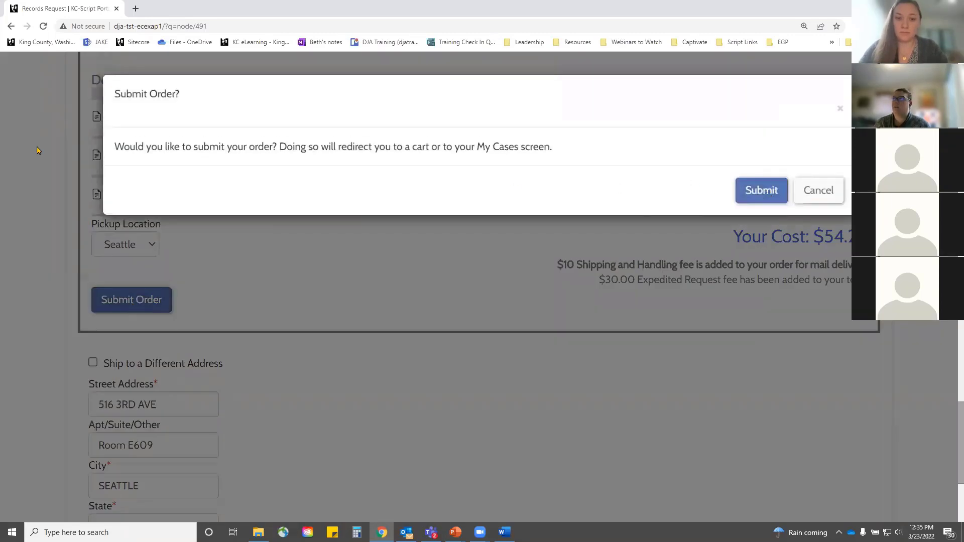
left_click(756, 191)
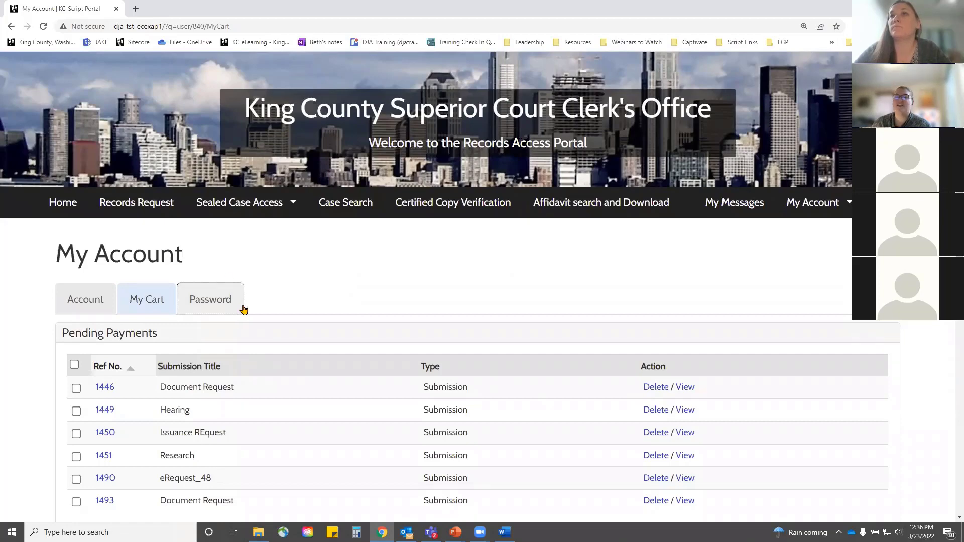
Step: Review the pending My Cart submissions, then start a new Records Request form (eRequest_50)
scroll(241, 307, "down", 2)
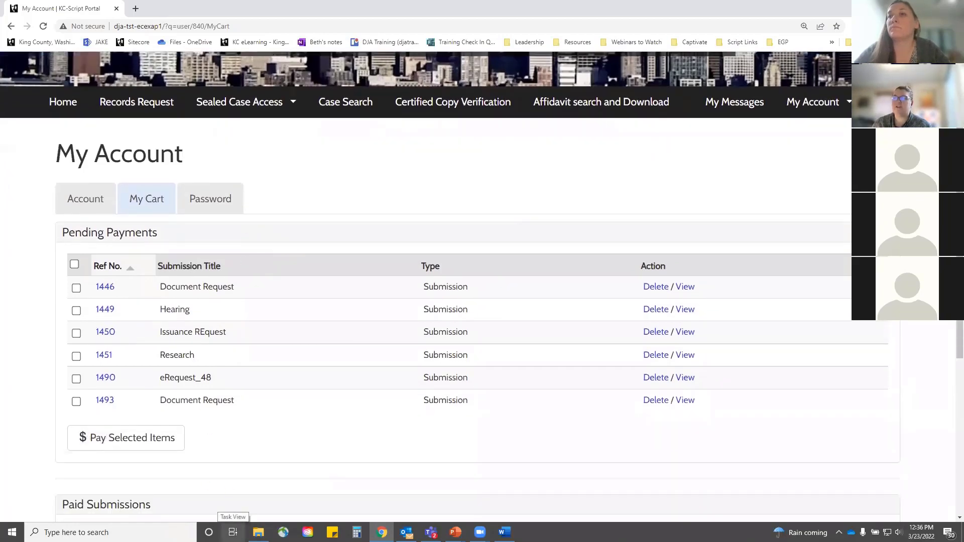
left_click_drag(162, 288, 222, 282)
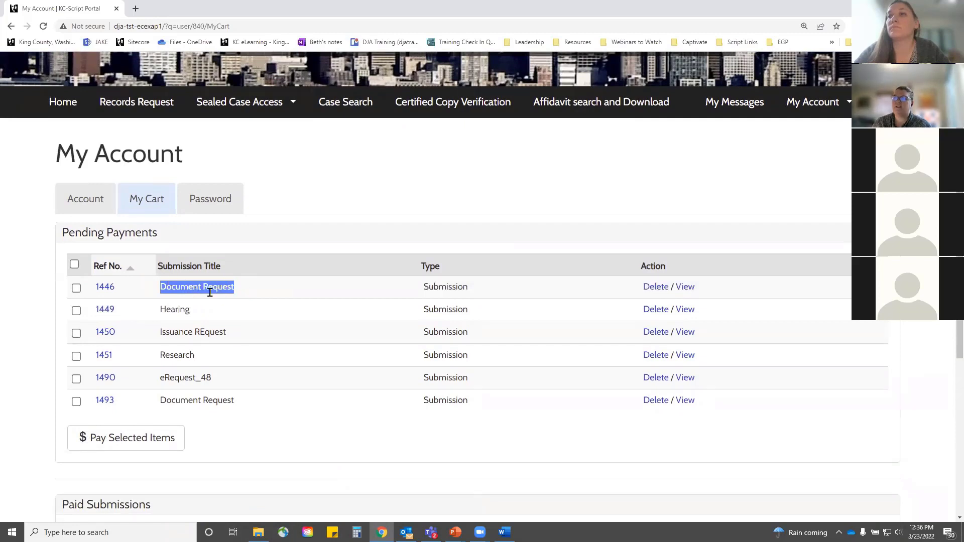
left_click(333, 305)
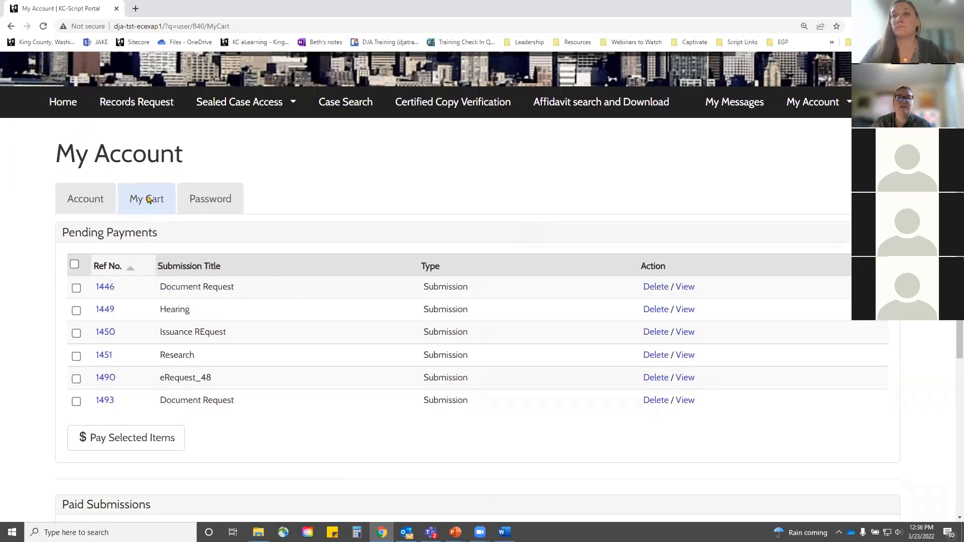
key("alt+Tab")
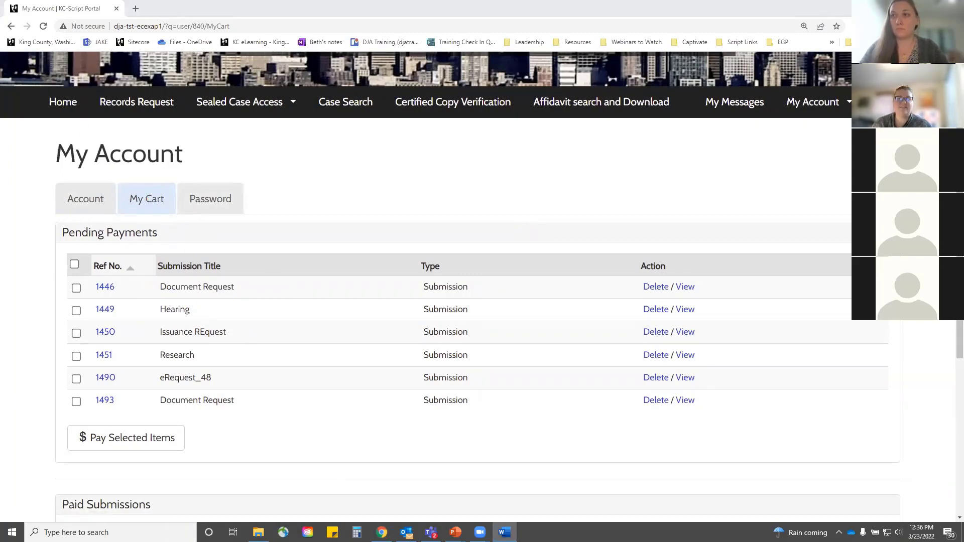
left_click(127, 102)
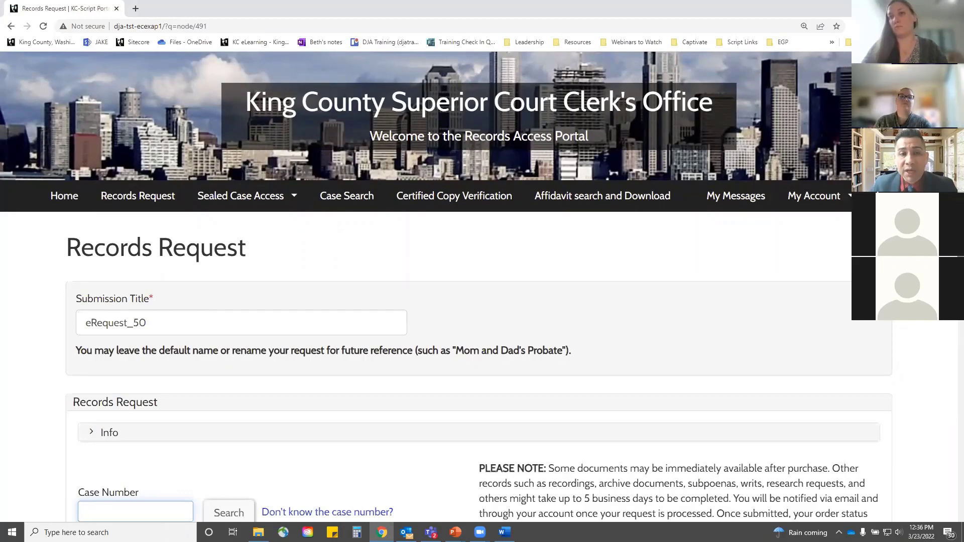
Step: Retitle the new request 'Page Count Request', correcting the mistyped capital E
triple_click(229, 325)
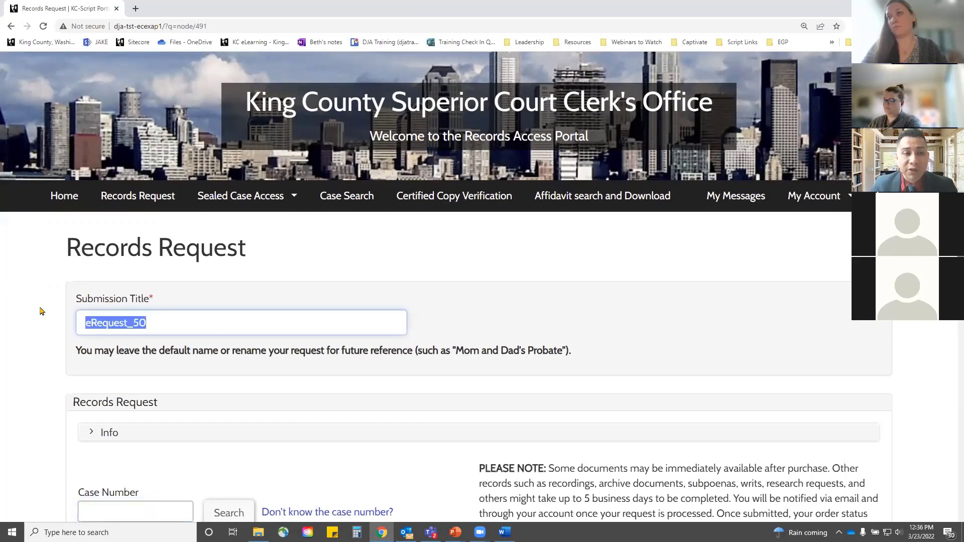
type("Page")
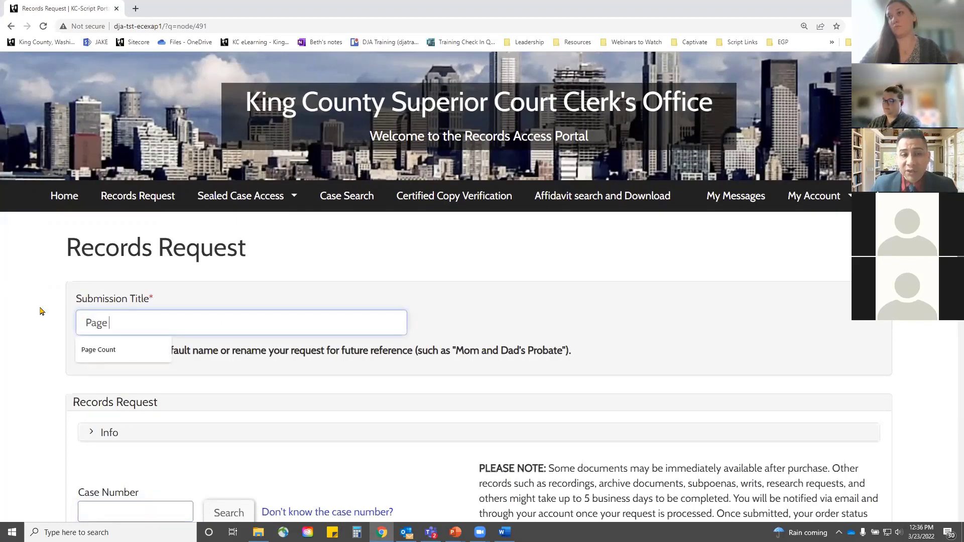
type(" Count REquest")
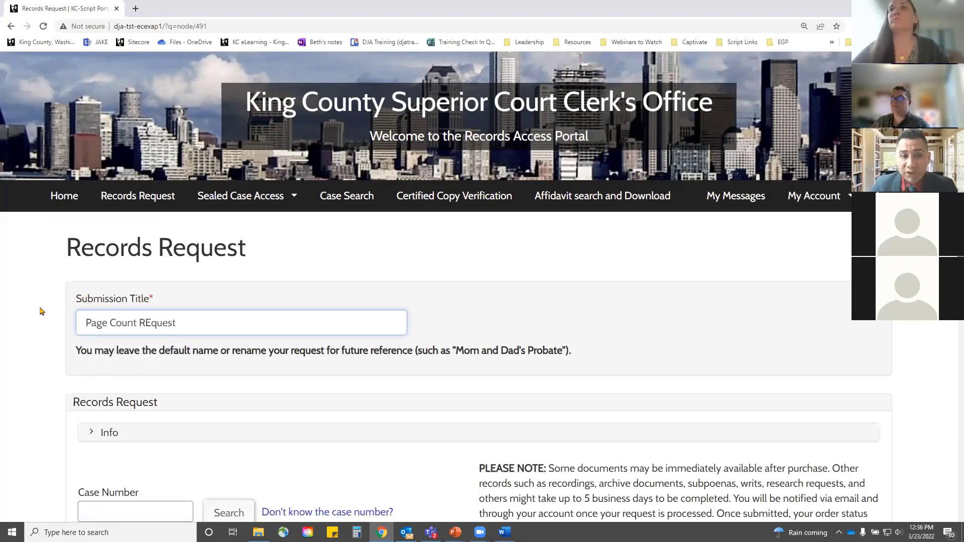
left_click(155, 324)
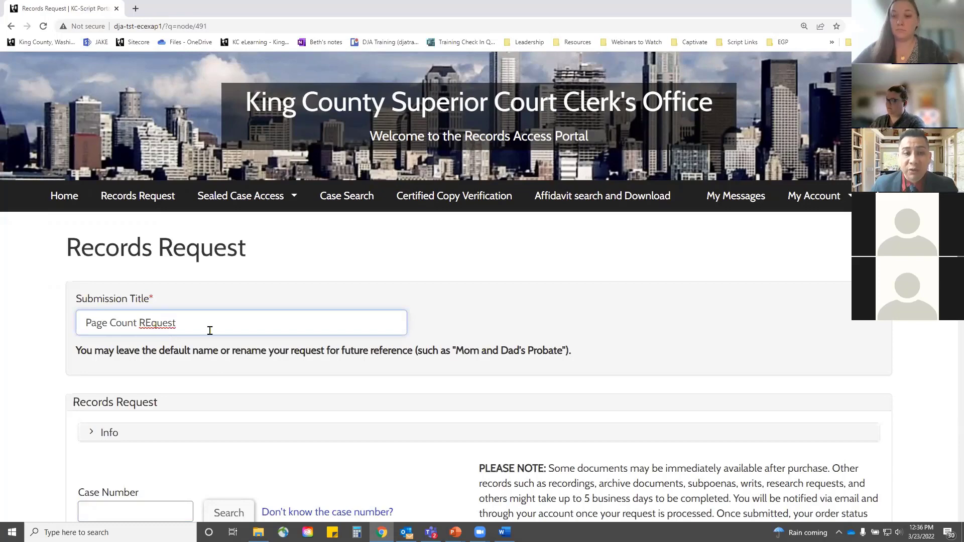
key("BackSpace")
type("e")
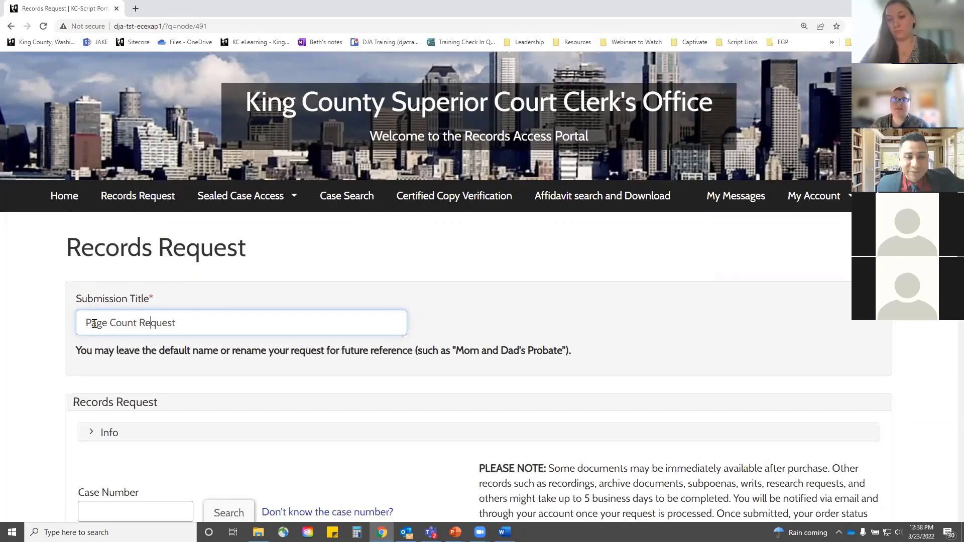
scroll(188, 310, "down", 3)
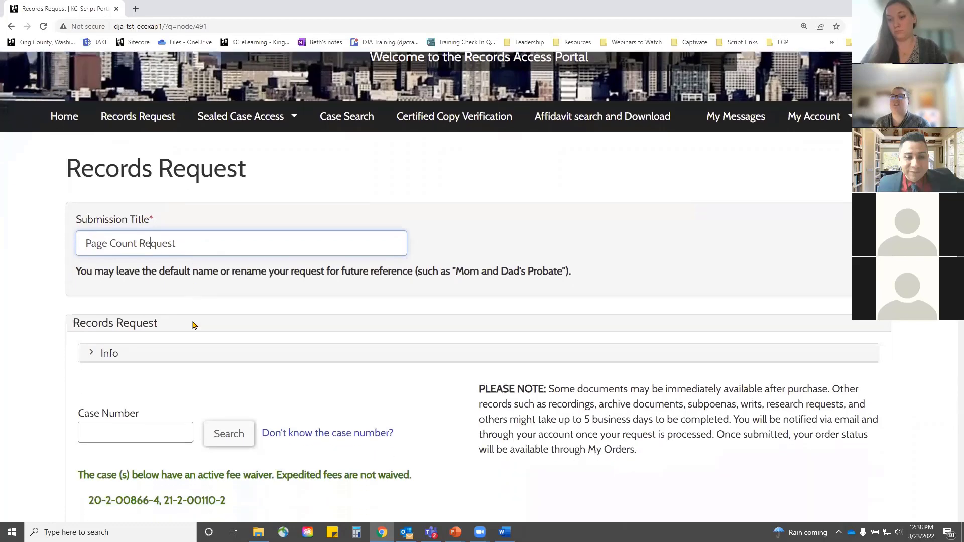
left_click(157, 359)
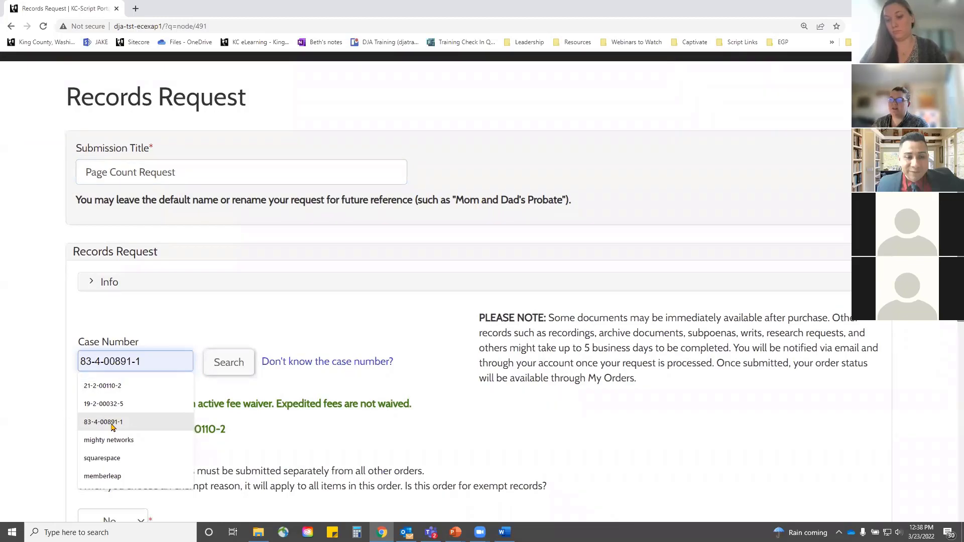
left_click(111, 426)
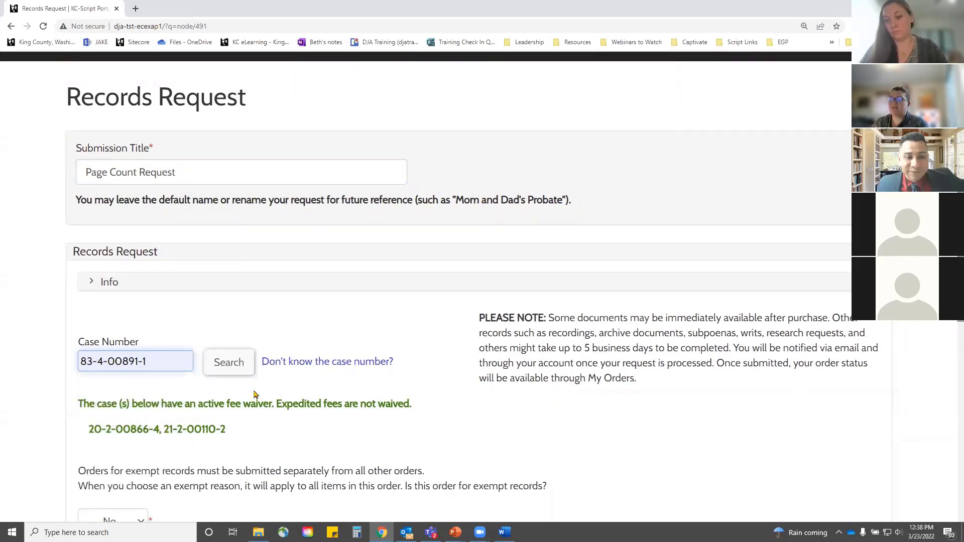
left_click(229, 362)
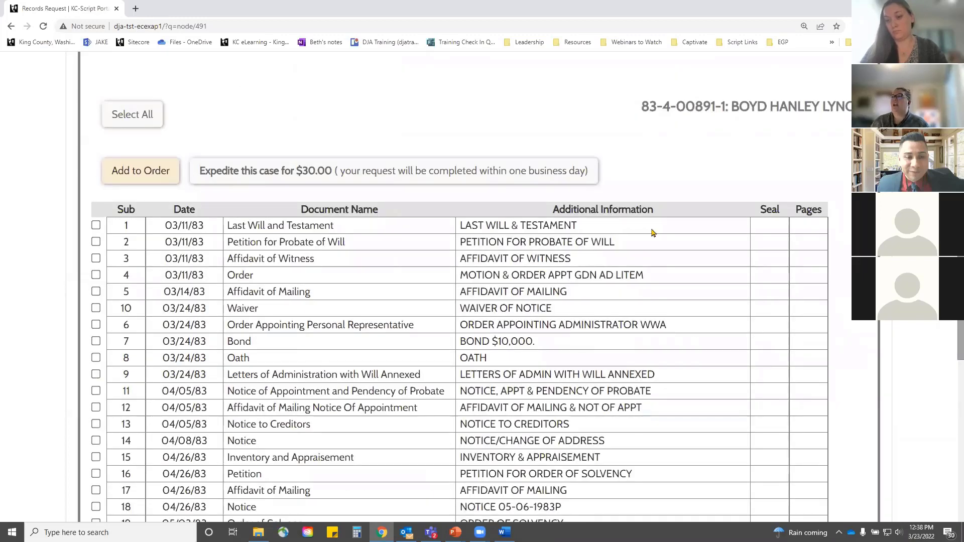
scroll(530, 279, "down", 2)
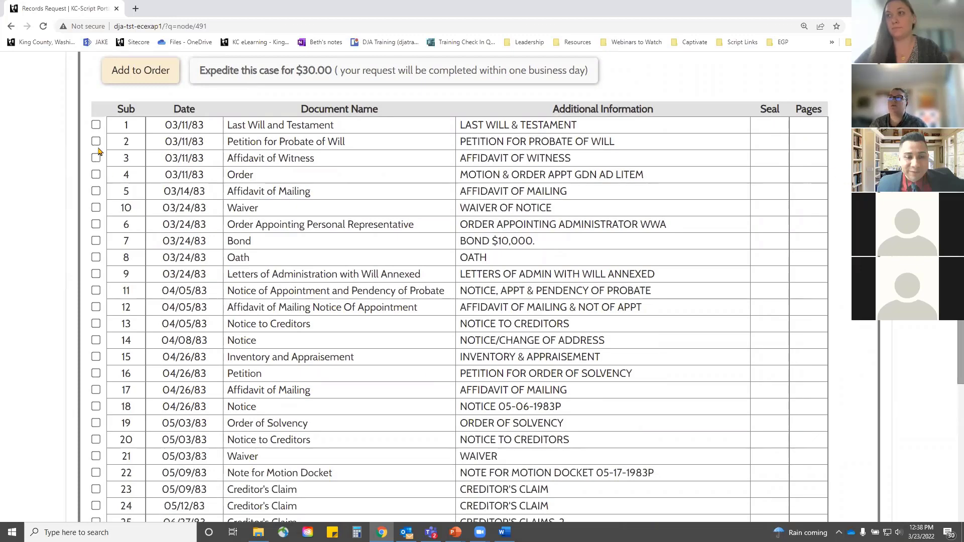
left_click(96, 126)
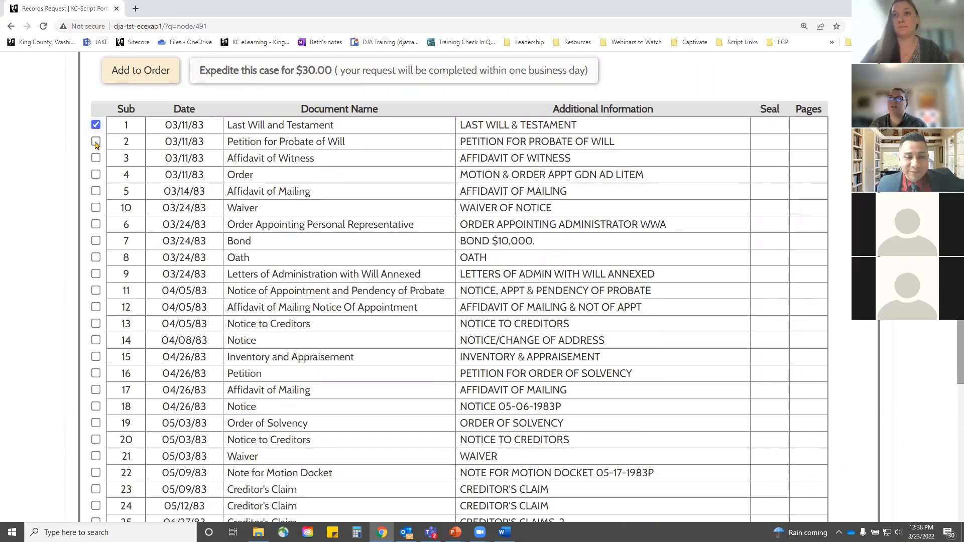
left_click(96, 142)
scroll(591, 412, "down", 9)
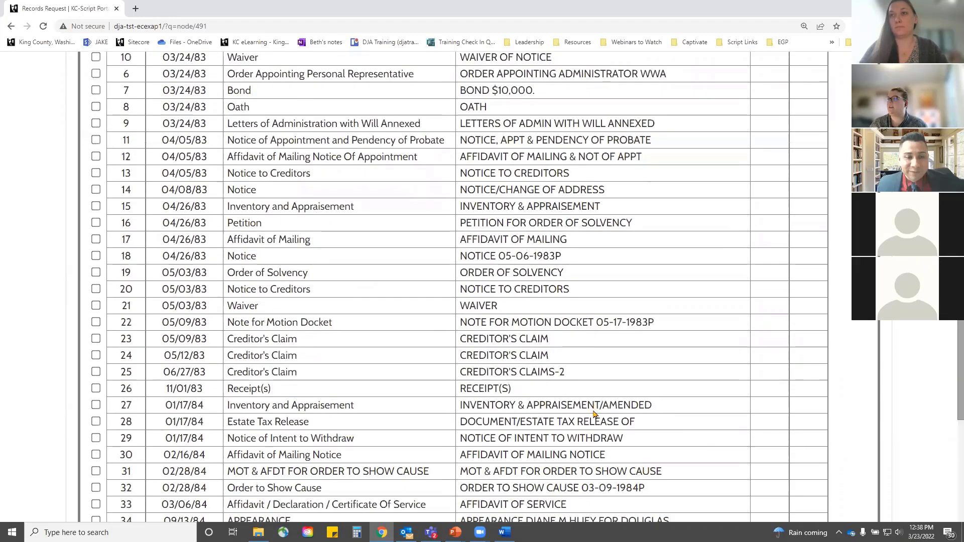
left_click(157, 309)
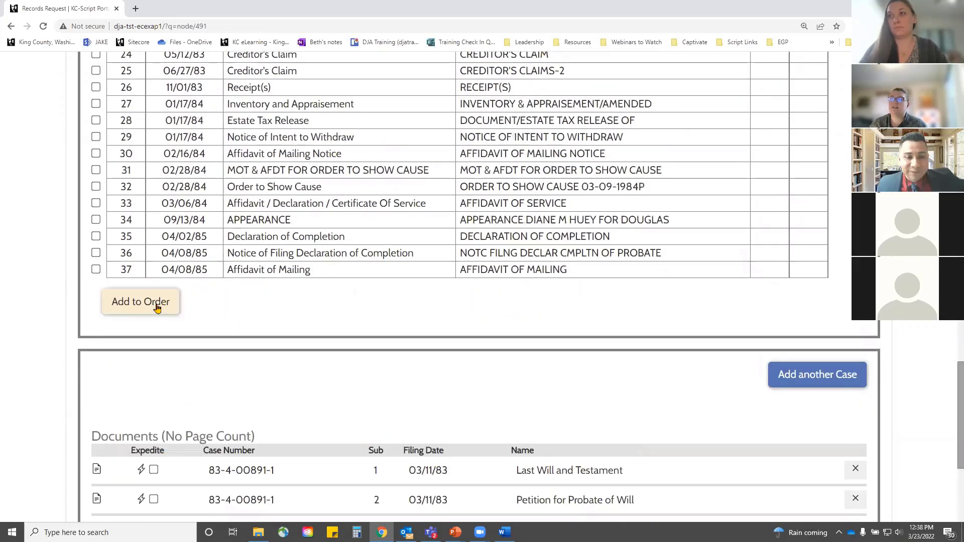
Step: Submit the $0.00 two-document page count order and confirm the submission
scroll(677, 428, "down", 2)
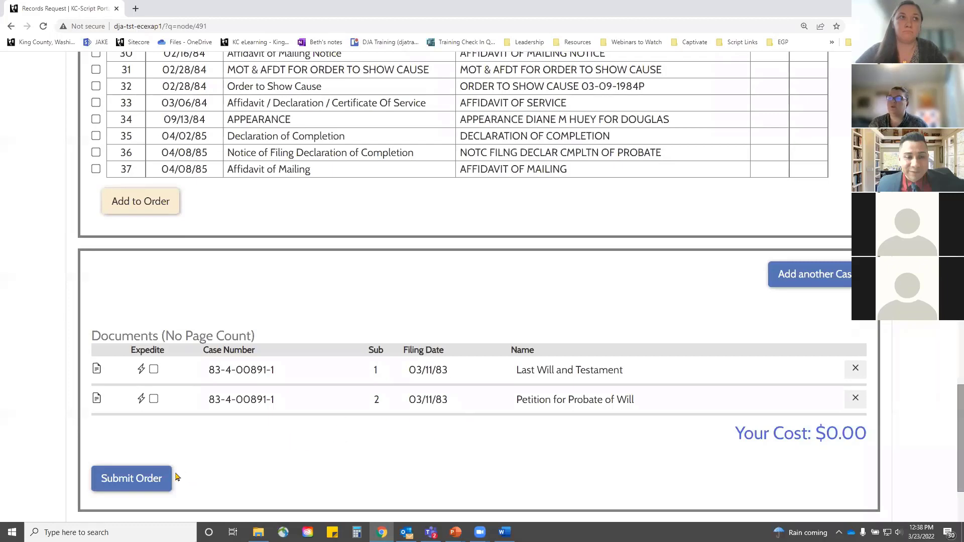
left_click(147, 482)
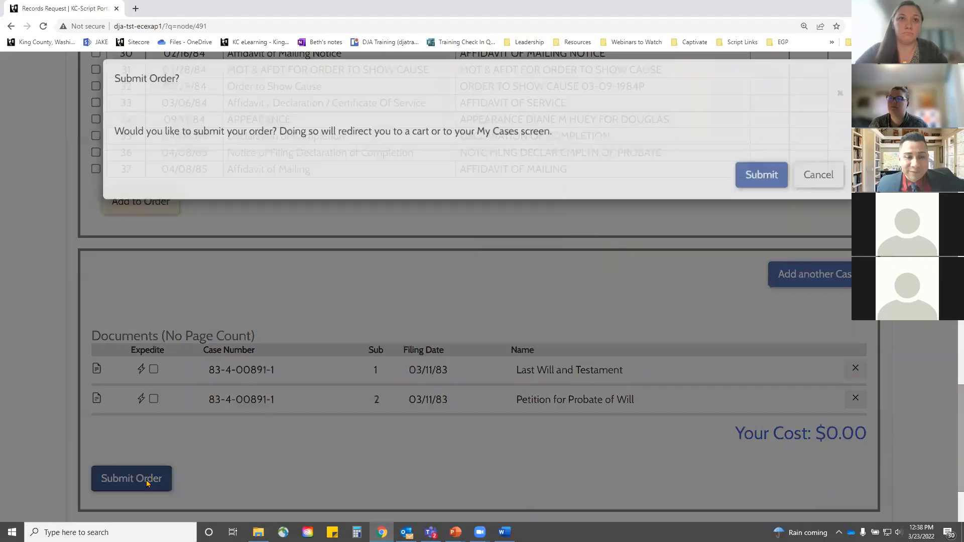
left_click(756, 183)
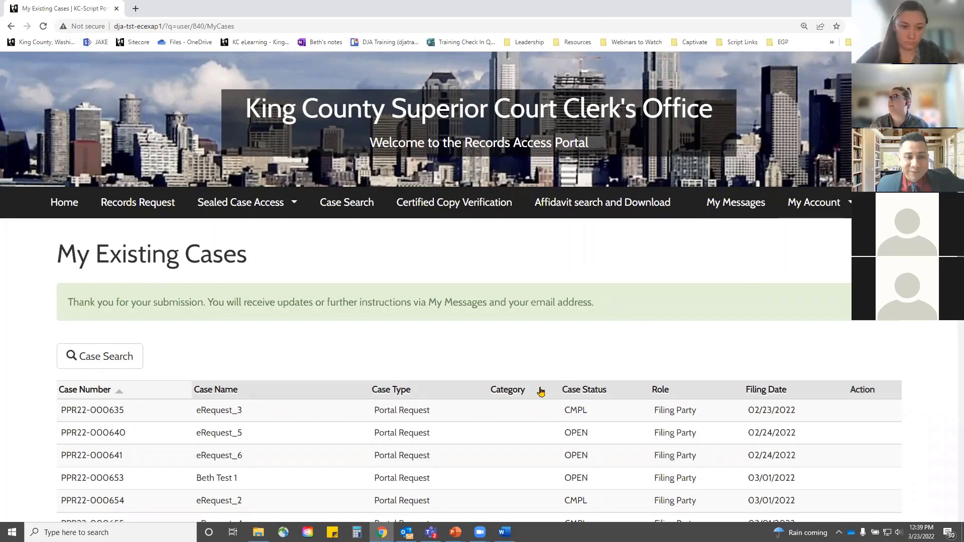
Step: Find the completed 841 Document Request message and follow its HERE link to My Orders
left_click(750, 213)
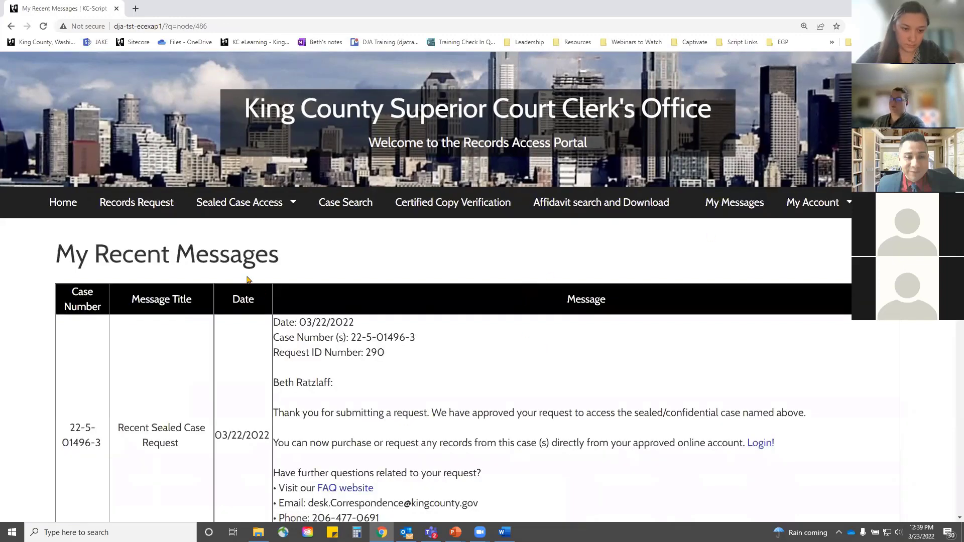
key("ctrl+f")
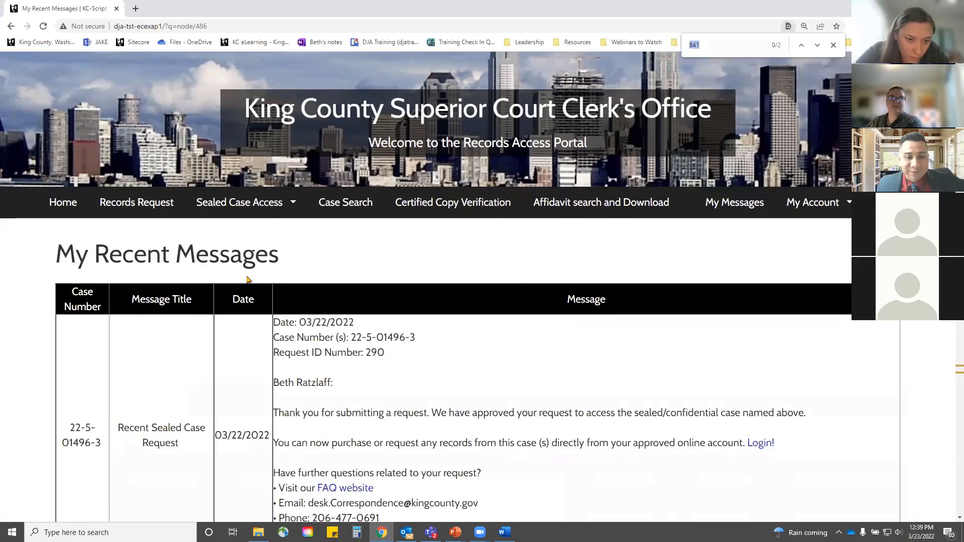
key("Return")
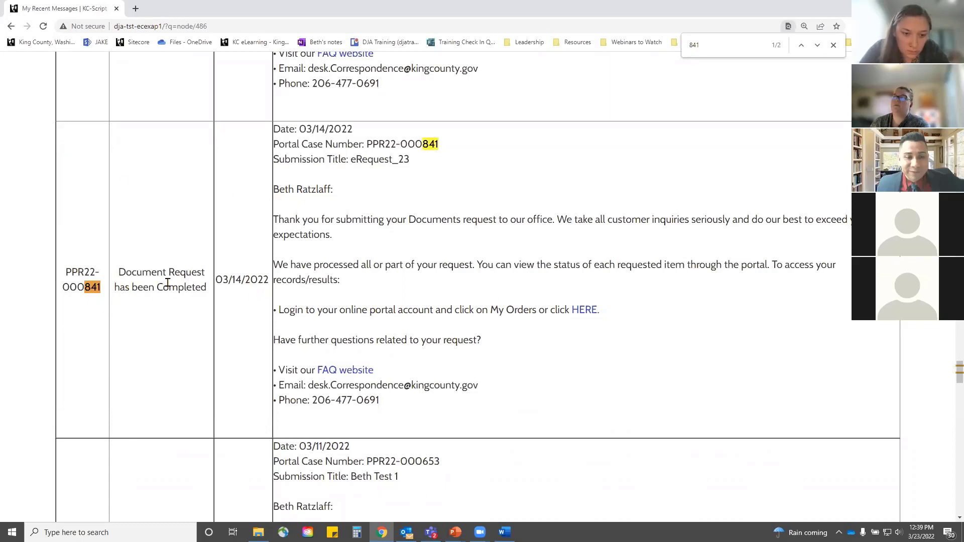
left_click(833, 46)
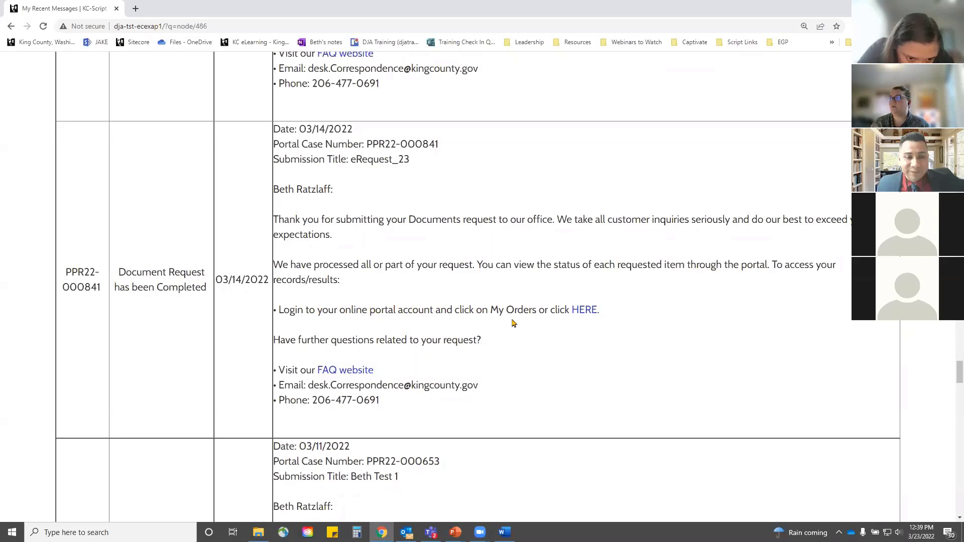
left_click(584, 310)
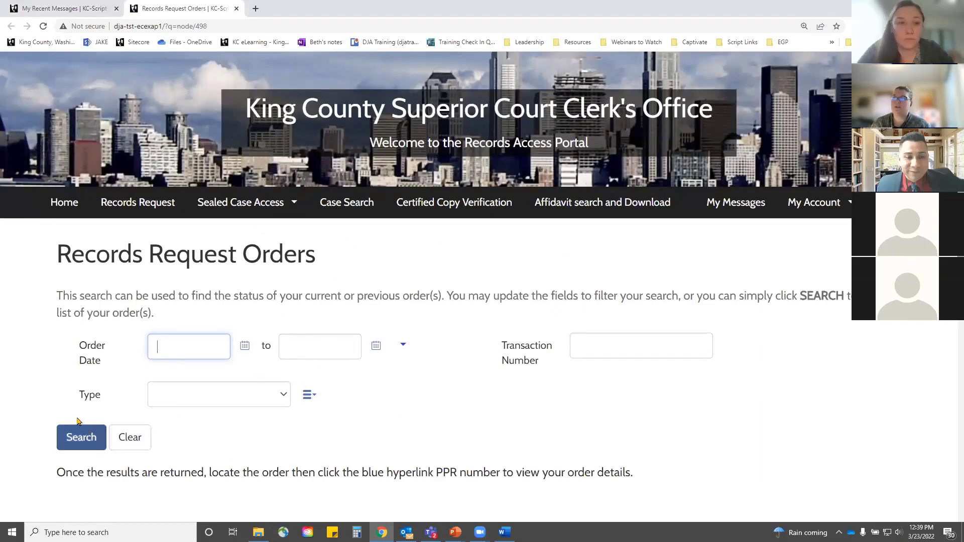
Step: Search all past records orders with empty filters and move to the second results page
left_click(82, 434)
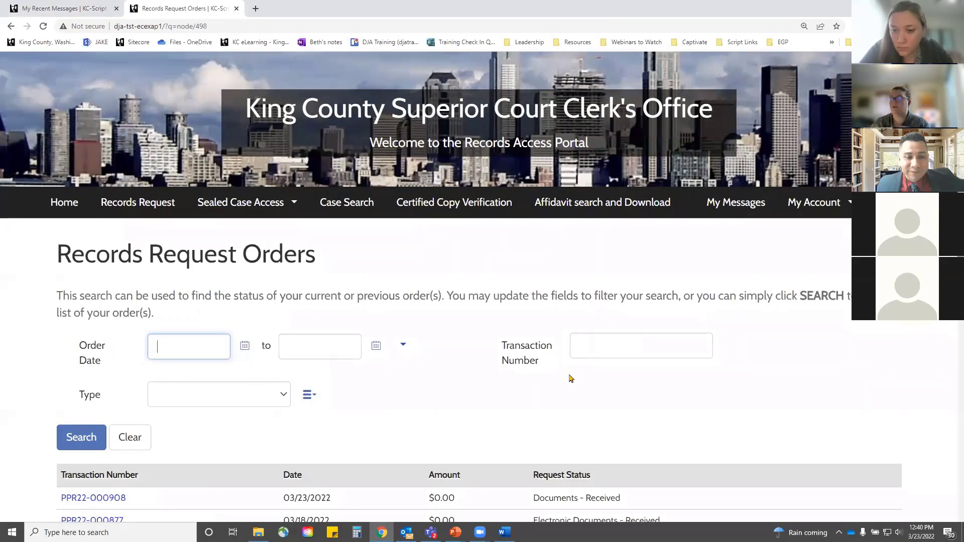
scroll(571, 378, "down", 6)
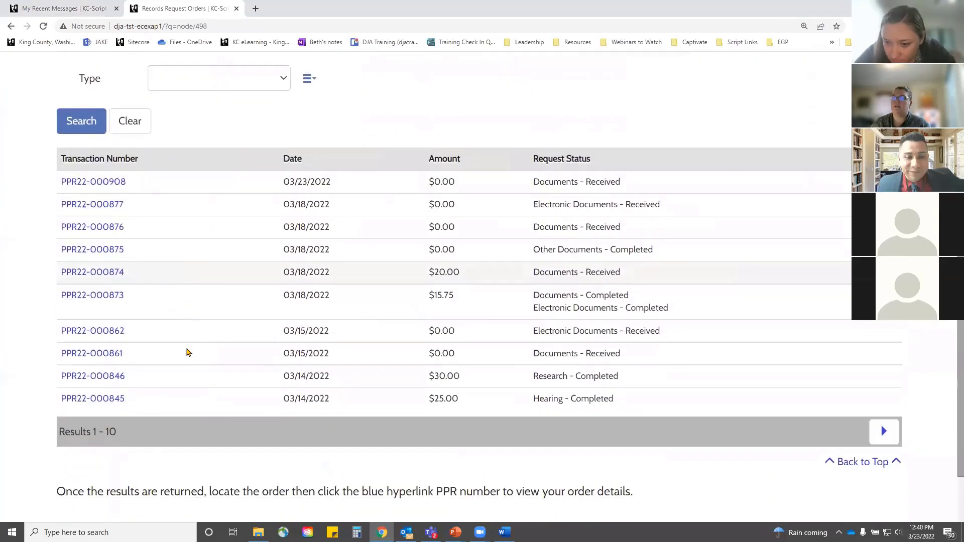
scroll(188, 352, "down", 1)
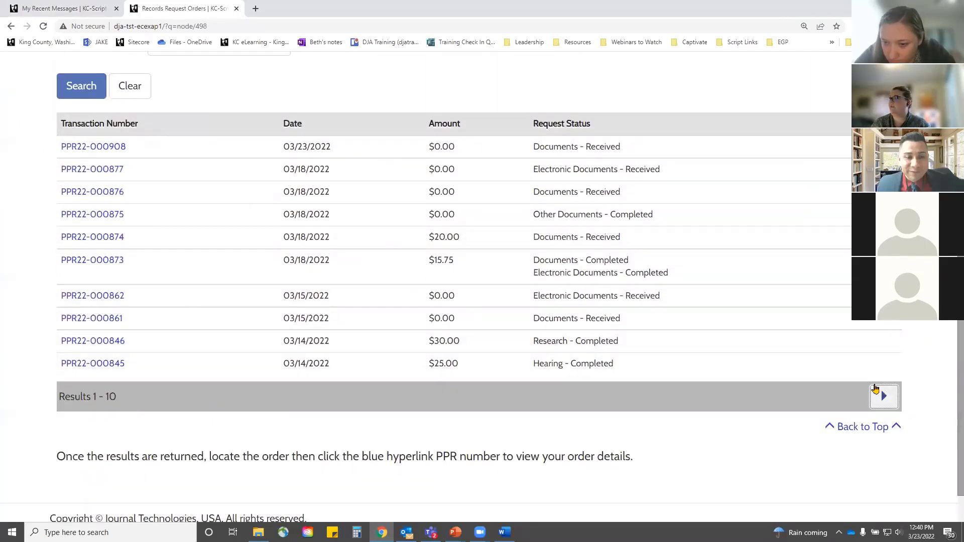
left_click(875, 388)
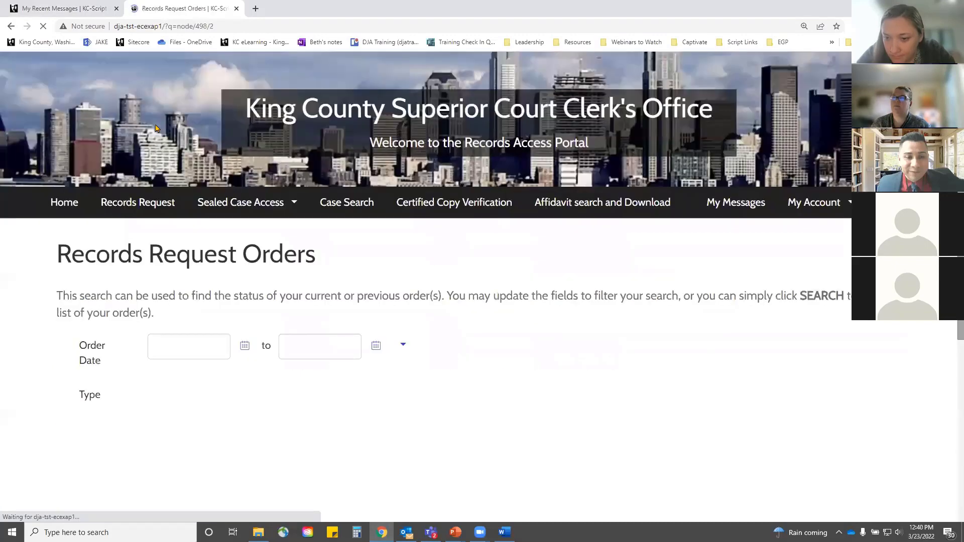
scroll(167, 209, "down", 4)
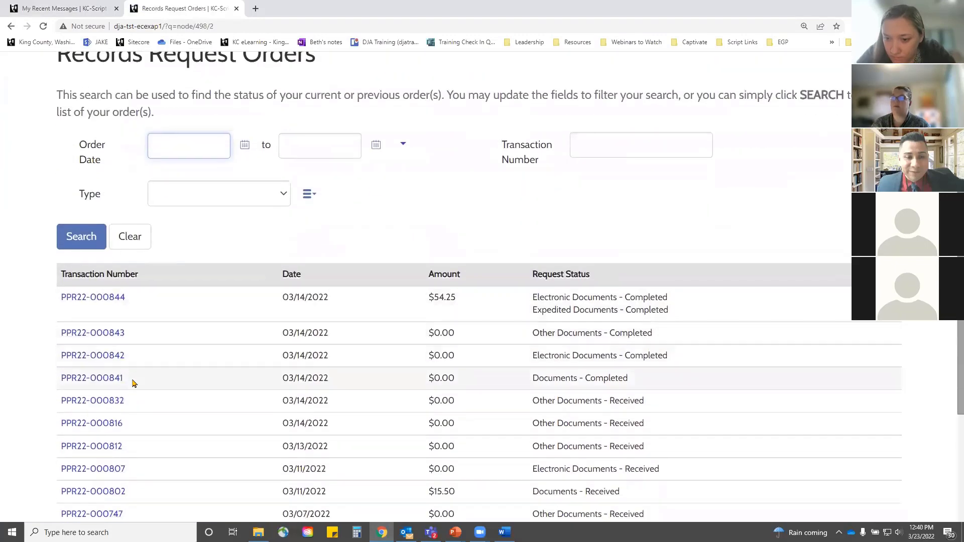
left_click(99, 379)
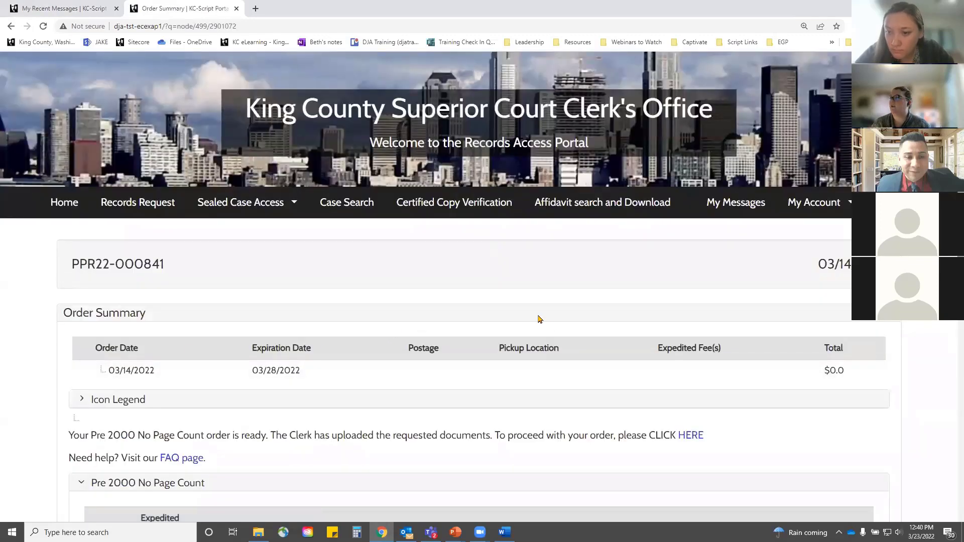
scroll(542, 331, "down", 2)
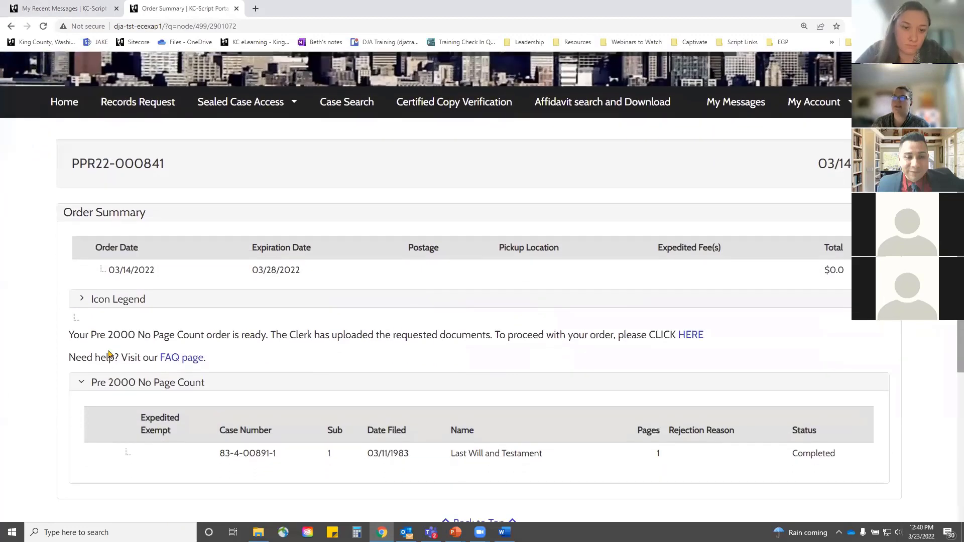
left_click_drag(143, 339, 280, 334)
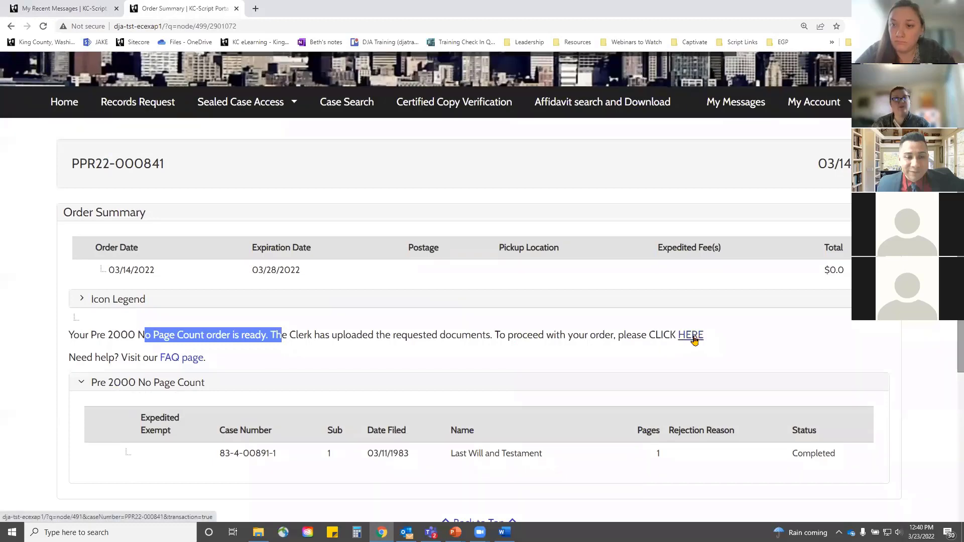
left_click(691, 335)
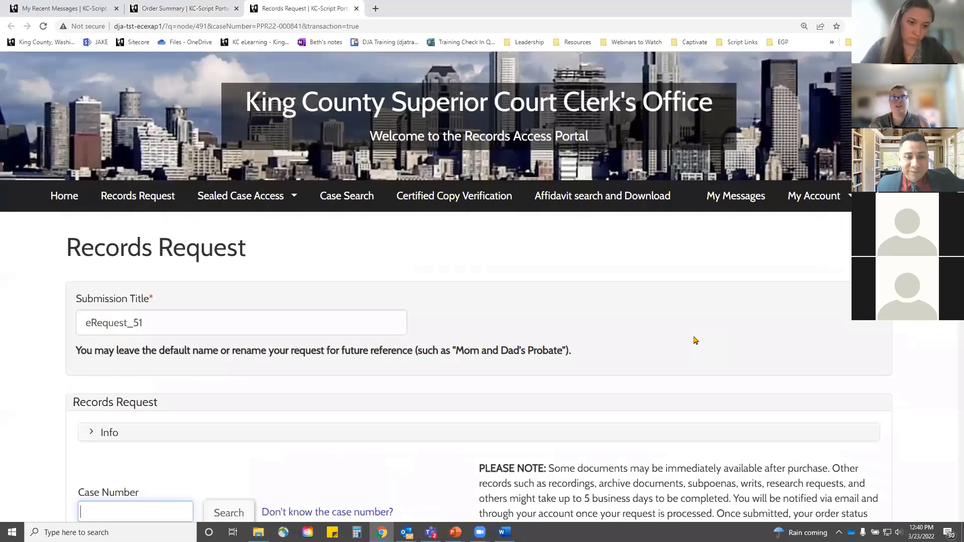
Step: Select the Last Will and Testament, set delivery to Mail and copy type Plain, and add it ($10.50)
scroll(702, 338, "down", 15)
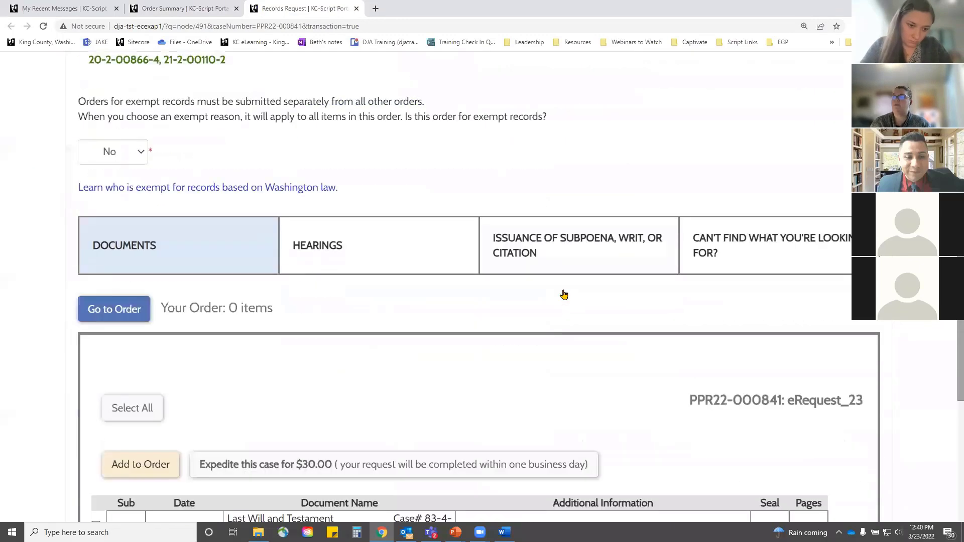
scroll(421, 380, "down", 1)
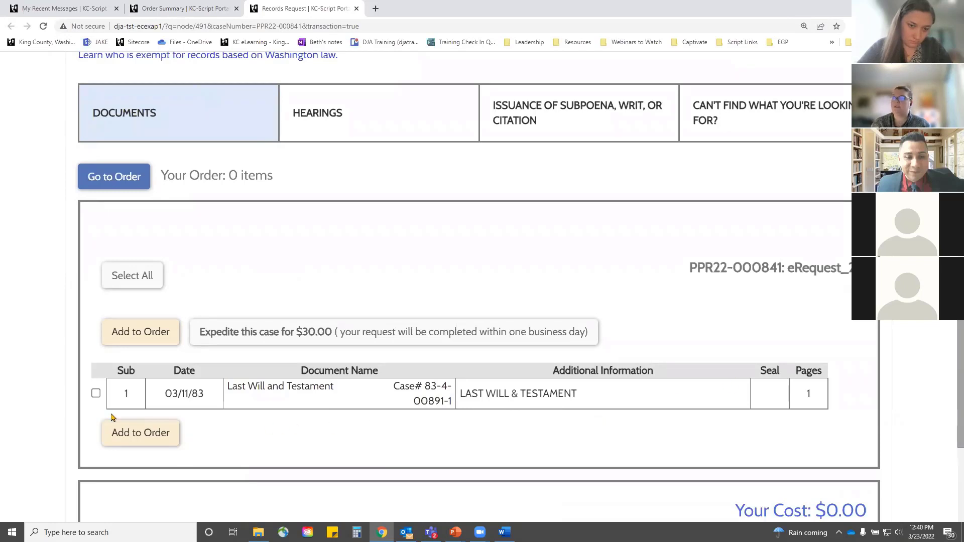
left_click(95, 393)
scroll(190, 383, "down", 2)
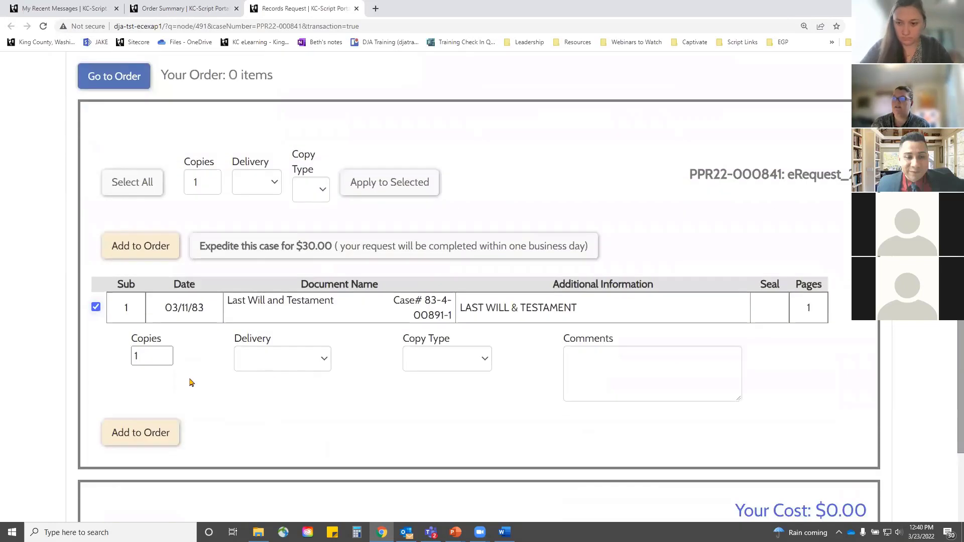
left_click(296, 360)
left_click(275, 402)
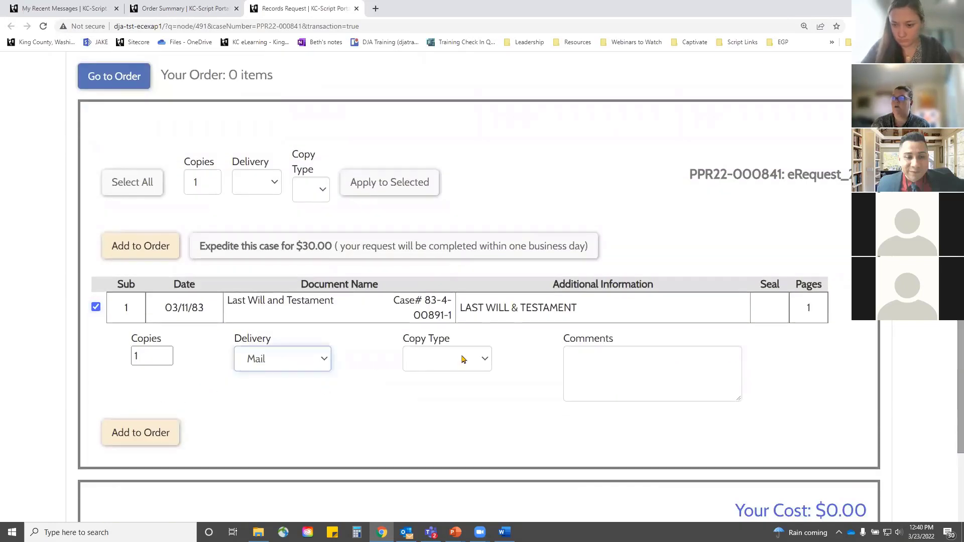
left_click(462, 358)
left_click(431, 390)
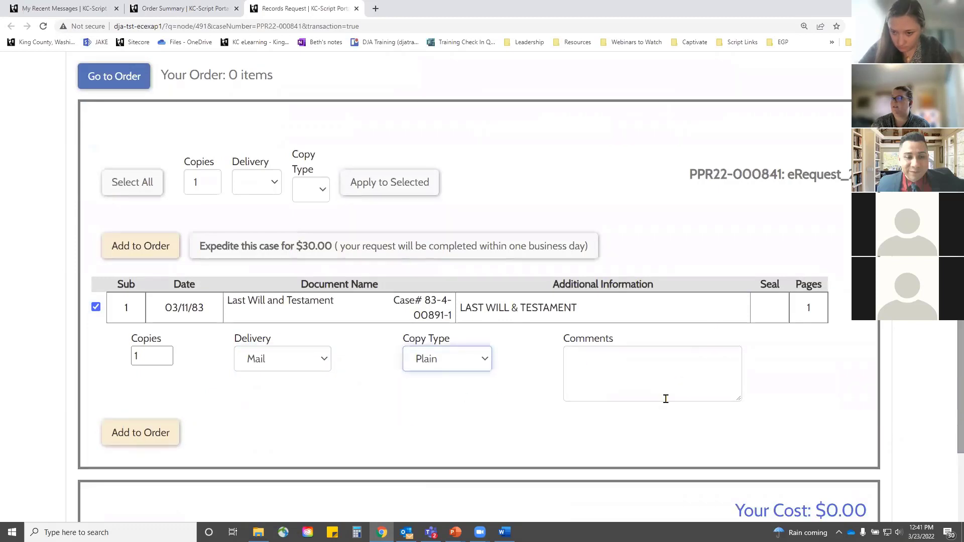
left_click(142, 430)
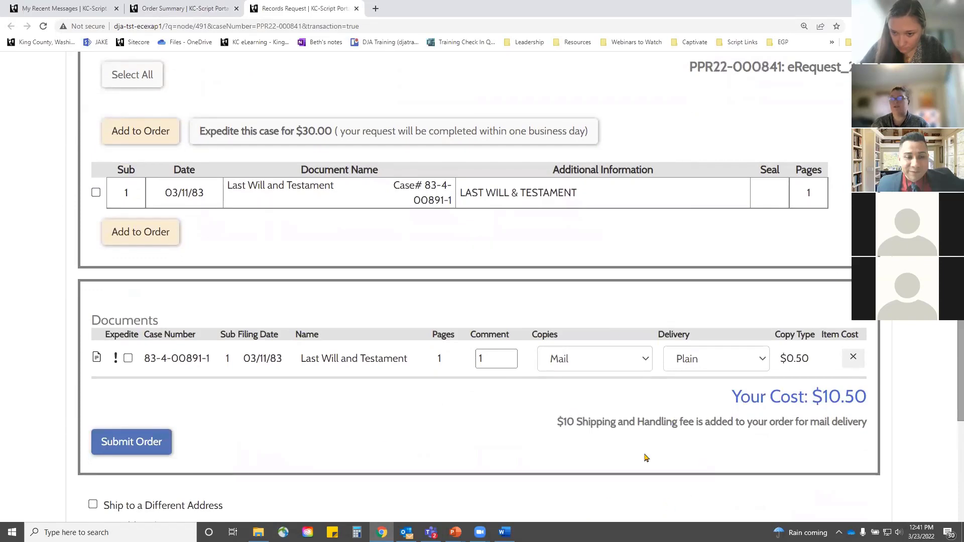
Step: Submit and confirm the $10.50 mailed will order, then go back to the portal Home page
left_click(138, 445)
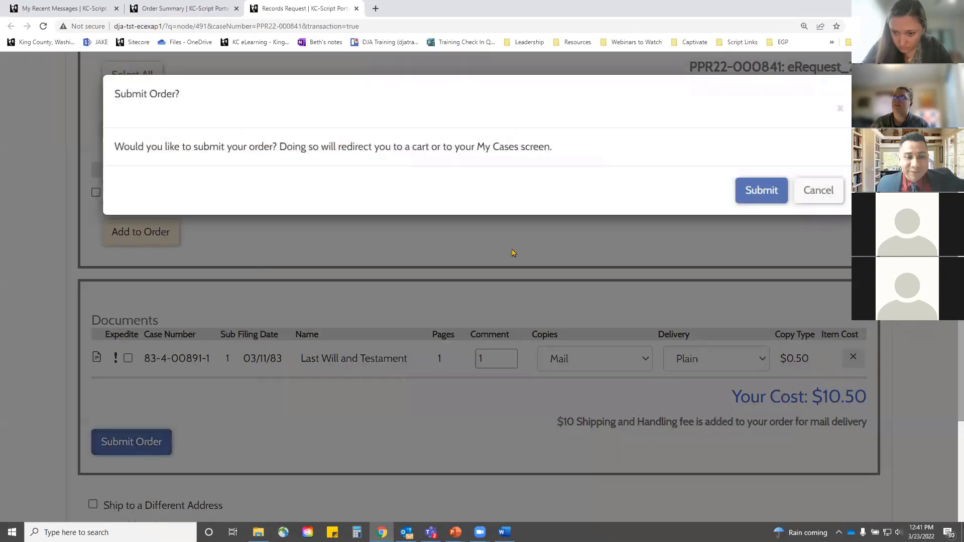
left_click(762, 191)
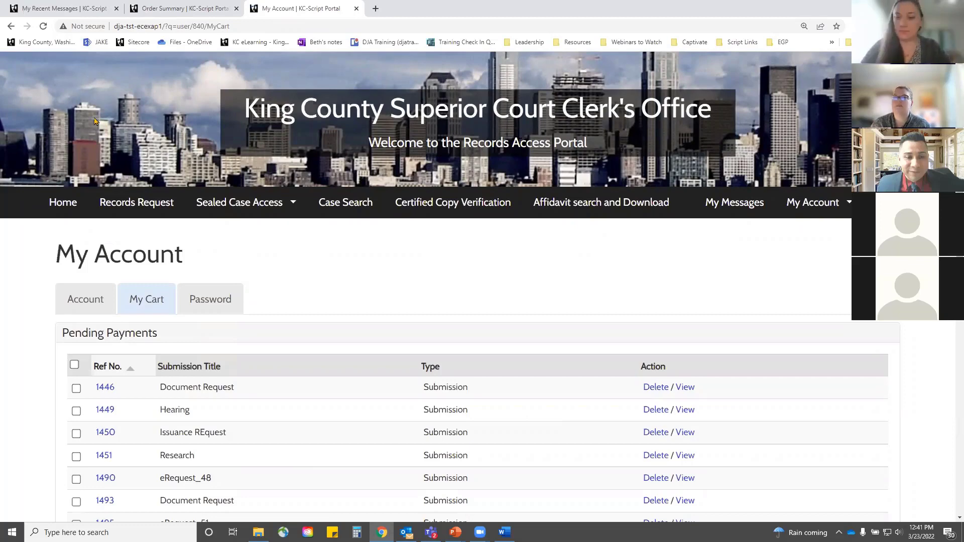
left_click(65, 216)
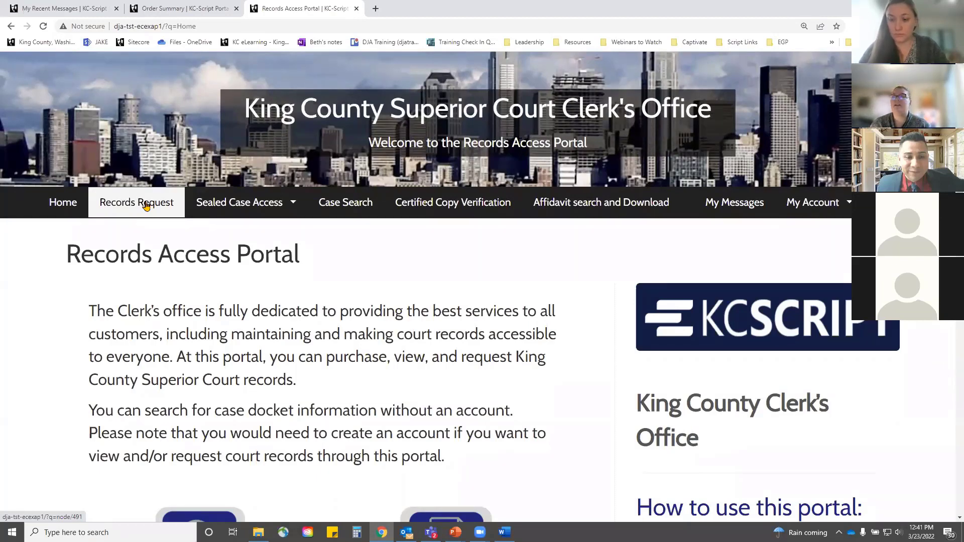
Step: Start a new Records Request and retitle it 'Hearing Request'
left_click(147, 206)
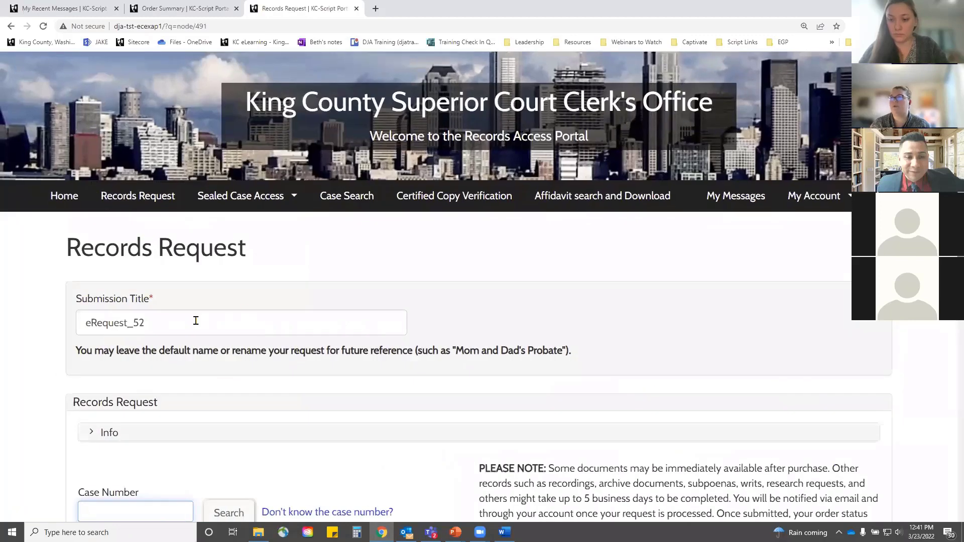
left_click_drag(196, 321, 65, 323)
type("Heari")
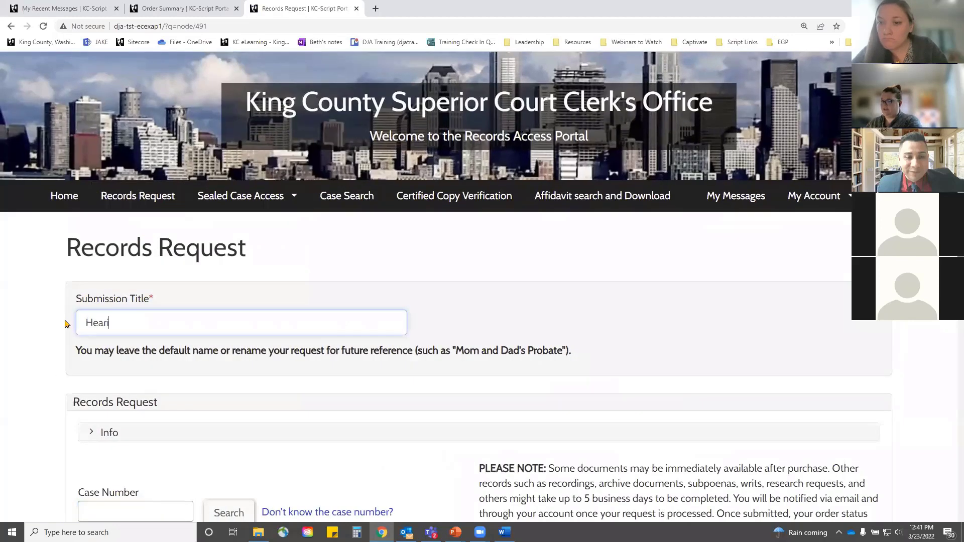
type("ng Request")
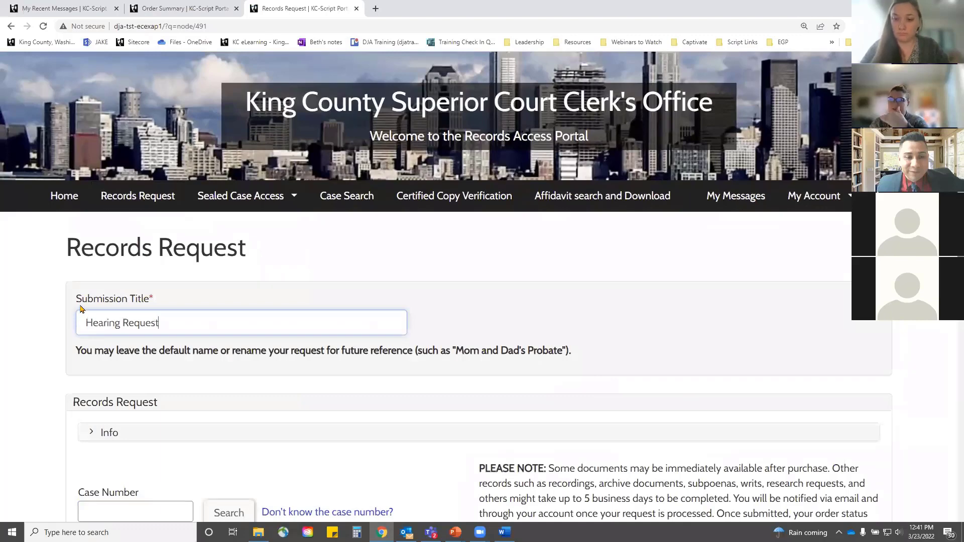
scroll(134, 315, "down", 5)
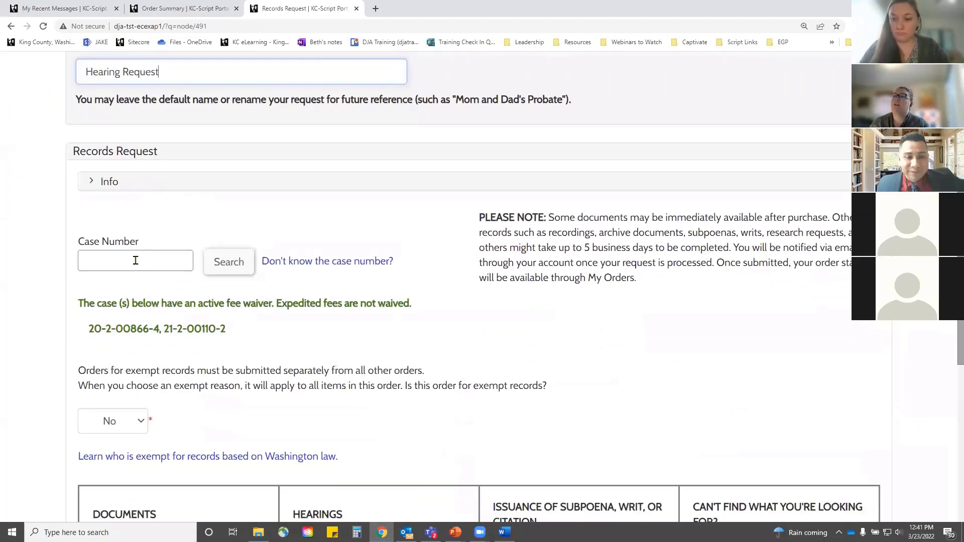
left_click(135, 260)
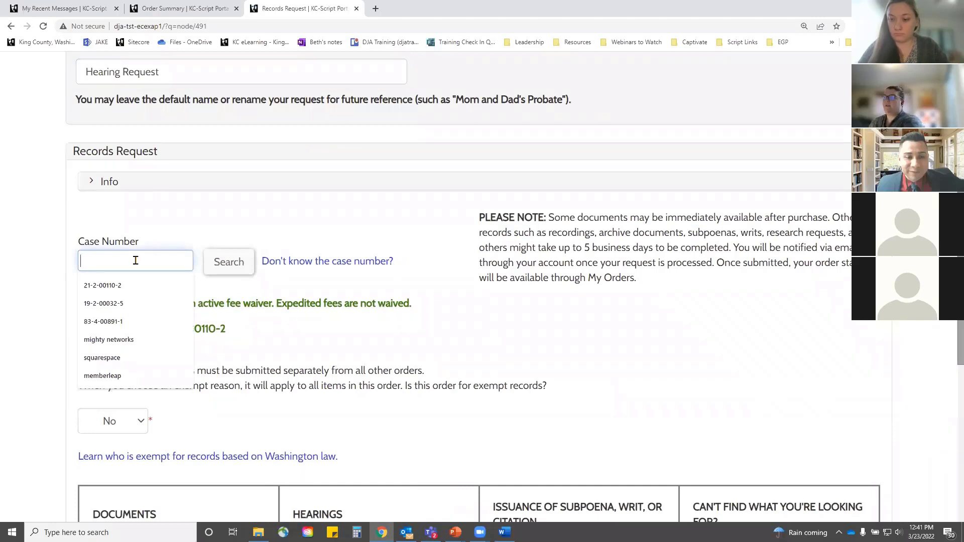
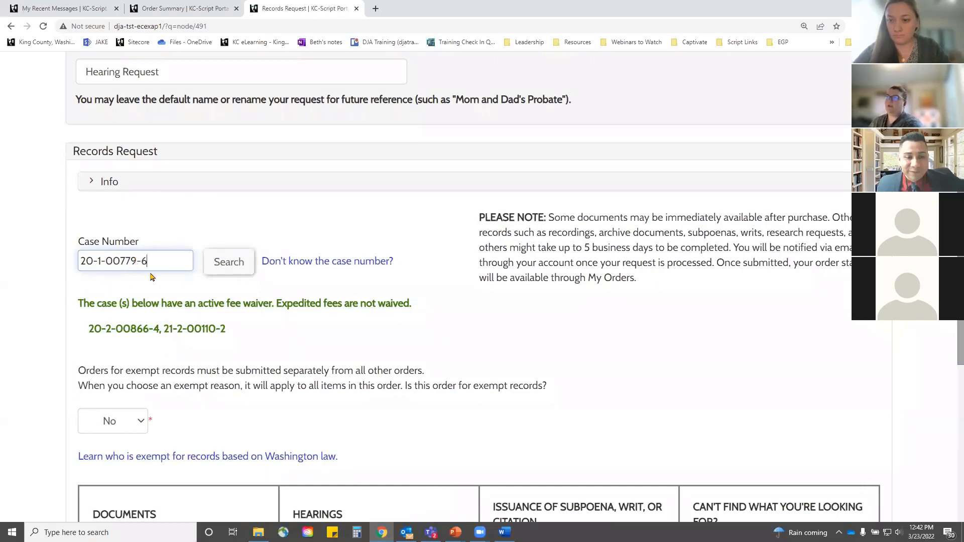
left_click(243, 266)
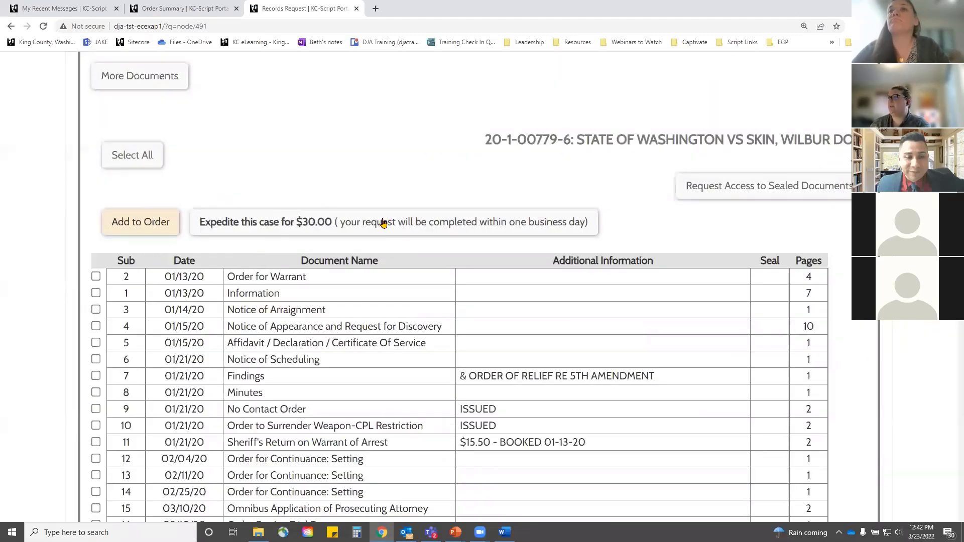
scroll(382, 221, "up", 2)
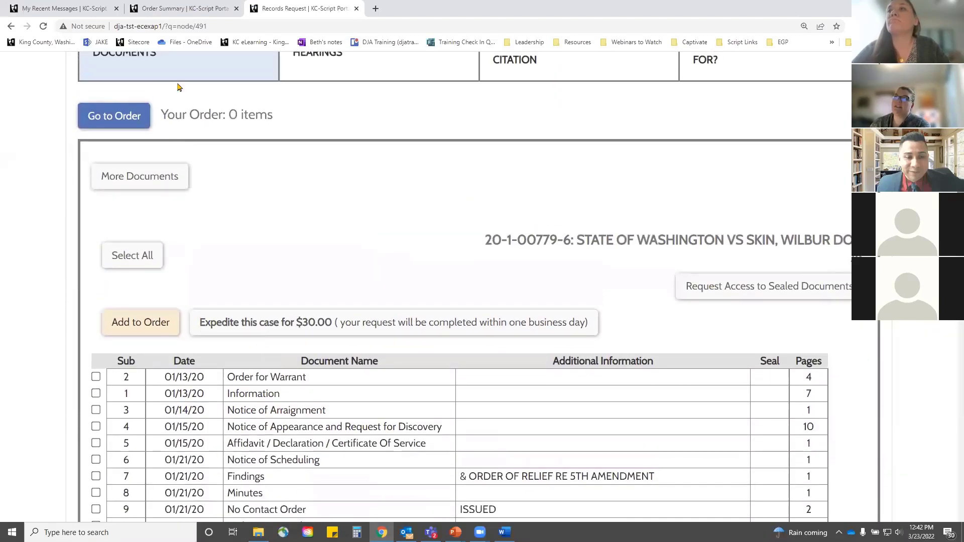
scroll(251, 436, "up", 3)
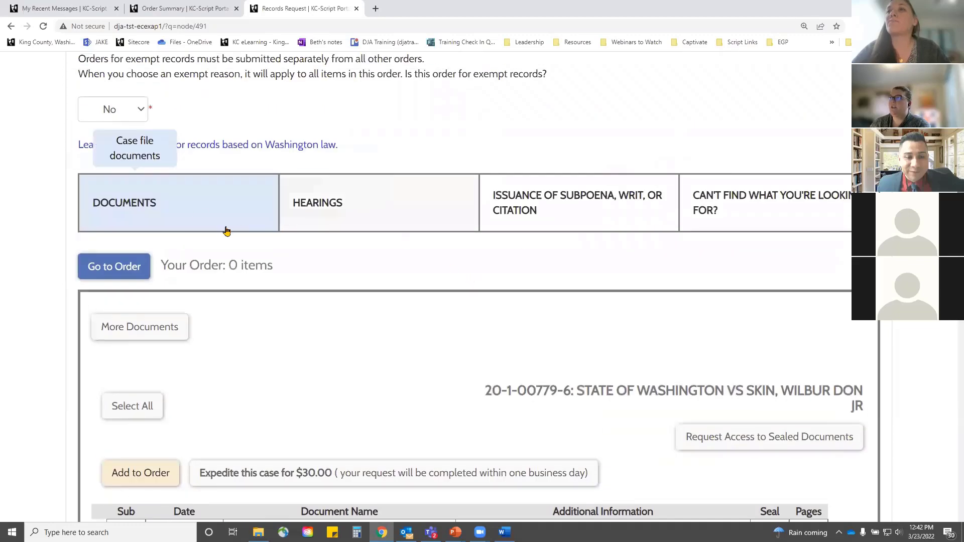
left_click(360, 208)
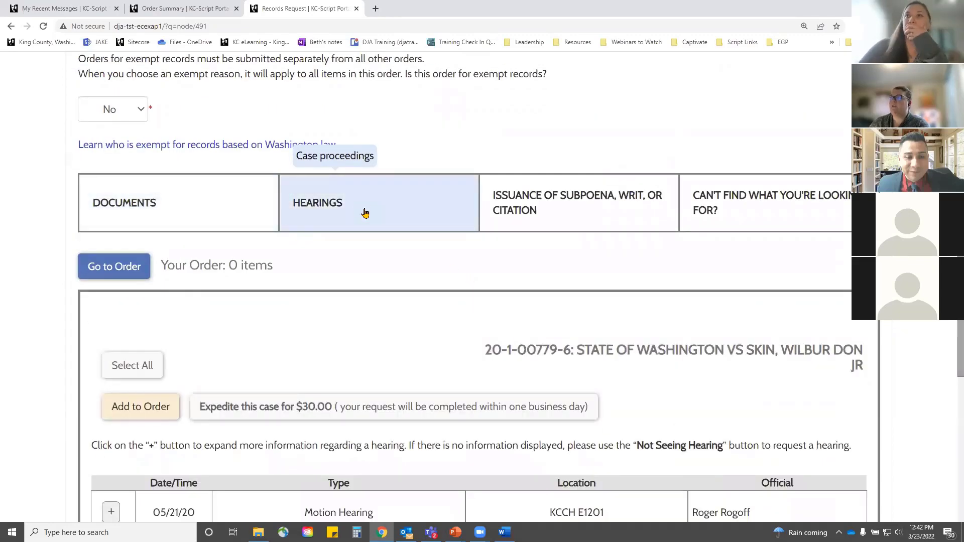
scroll(371, 215, "down", 2)
scroll(366, 308, "down", 2)
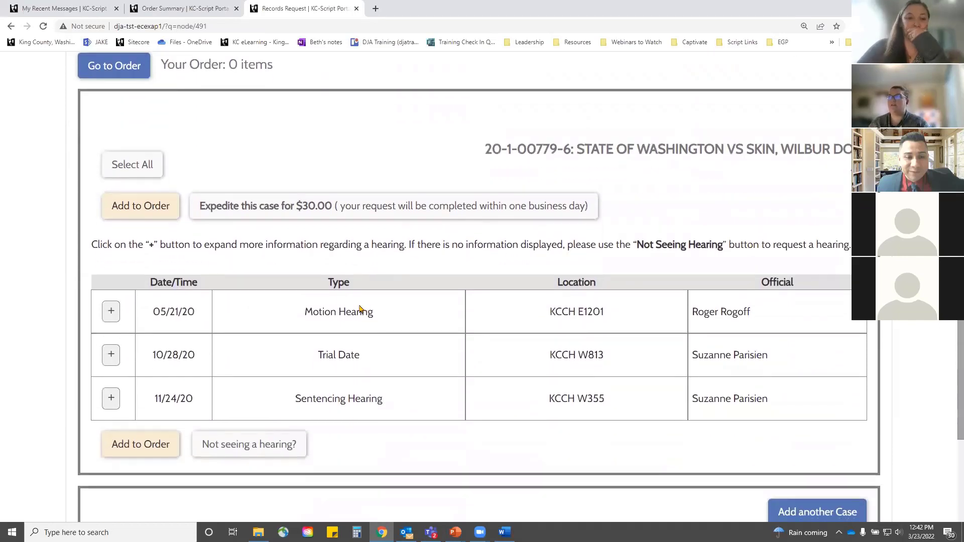
left_click(222, 209)
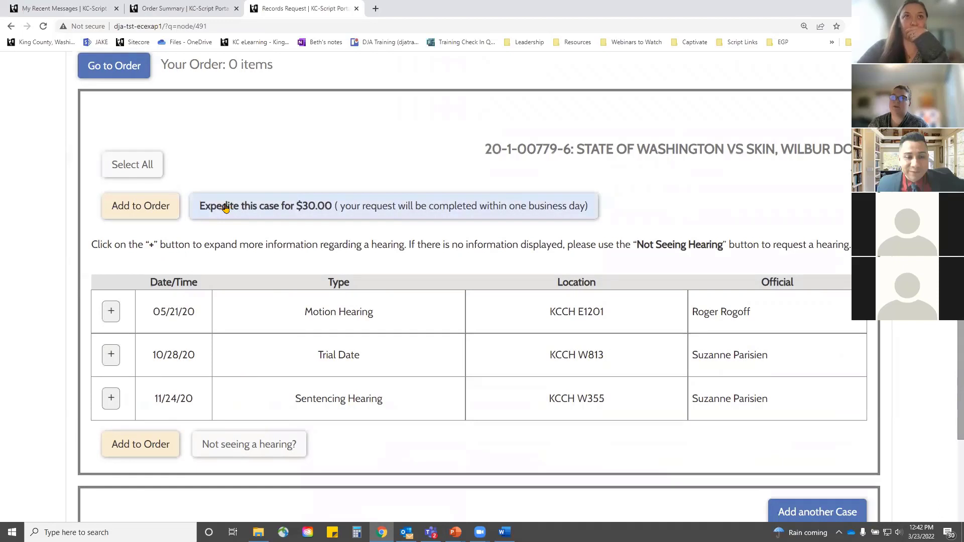
left_click(300, 205)
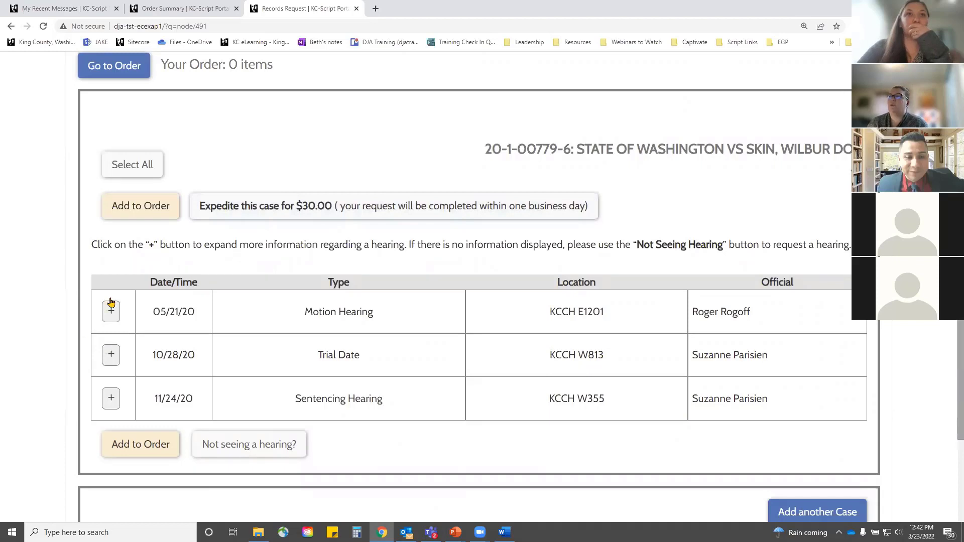
Step: Select the 05/21/20 Motion Hearing with FTR File (Recommended) audio
scroll(111, 294, "down", 2)
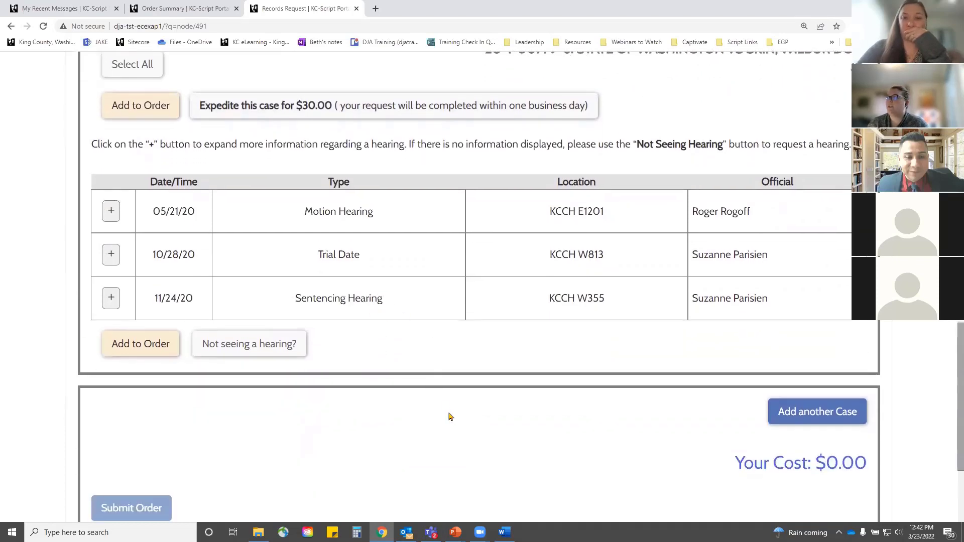
left_click(111, 213)
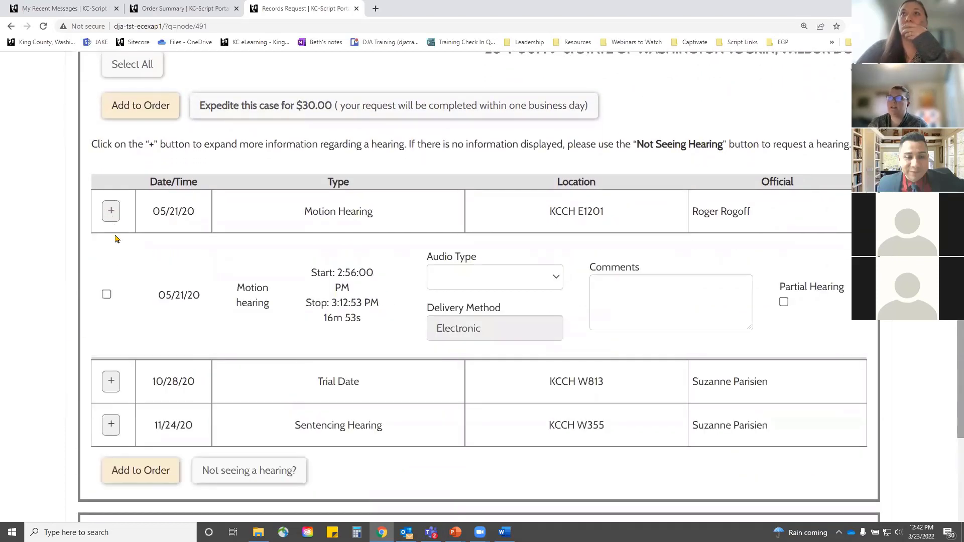
left_click(107, 295)
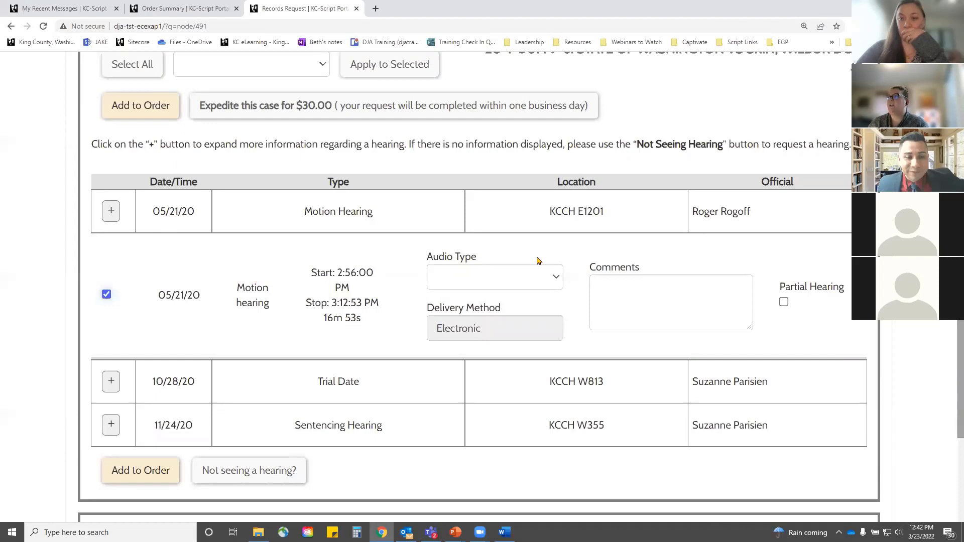
left_click(552, 280)
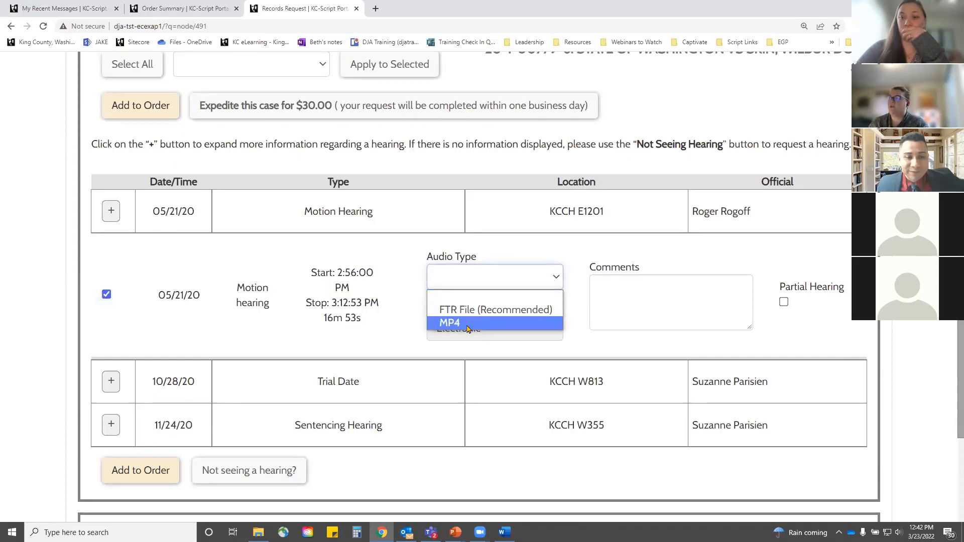
left_click(454, 308)
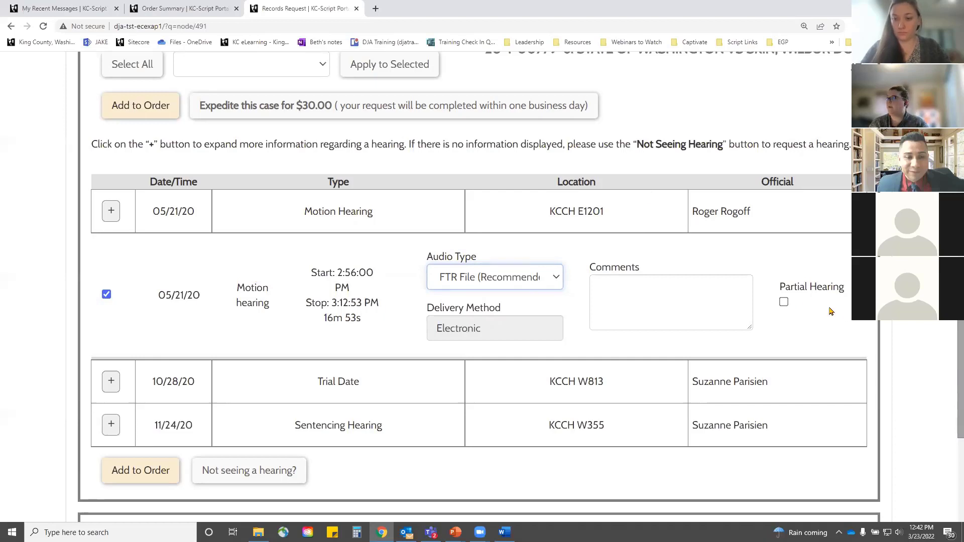
Step: Mark the 05/21/20 Motion Hearing as partial, from 2:56:00 to 3:00:00
left_click(784, 304)
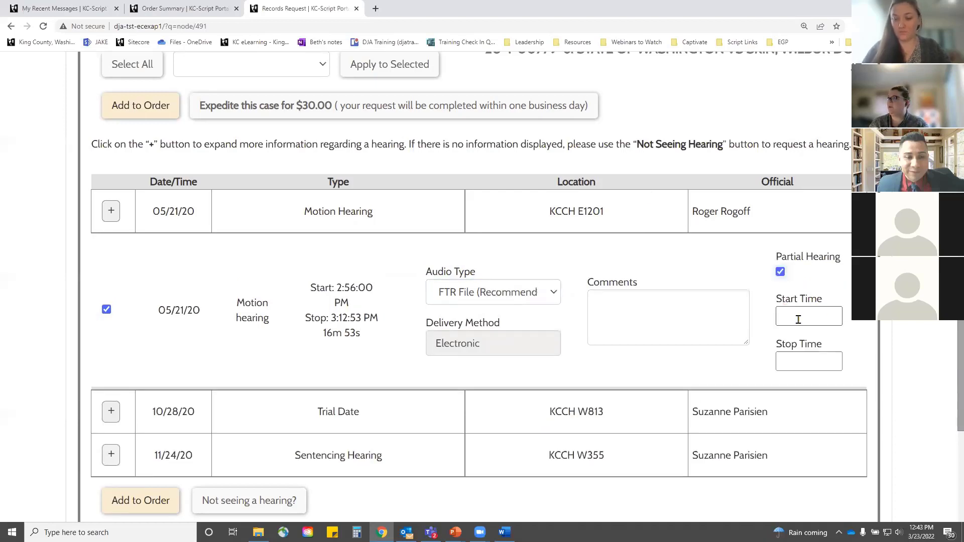
left_click(799, 316)
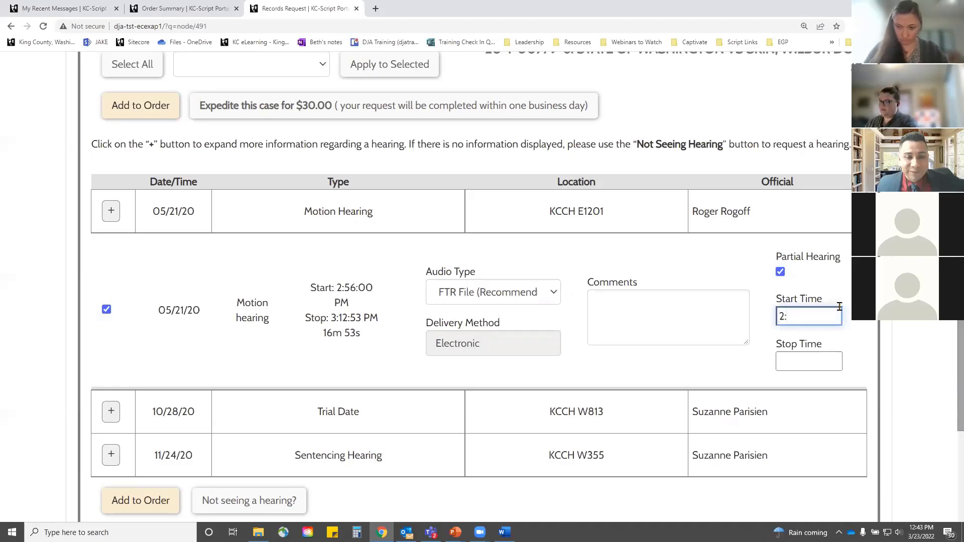
type("2:56:00")
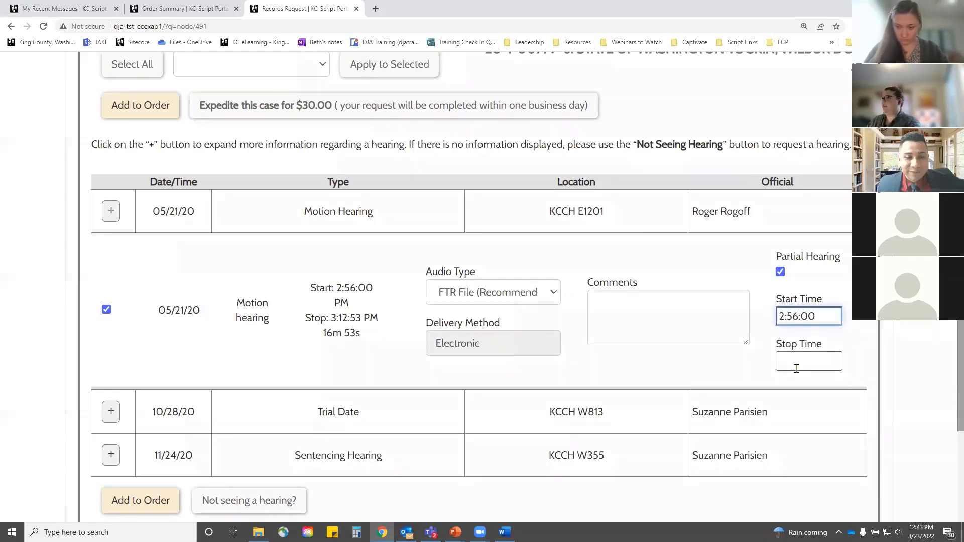
left_click(802, 358)
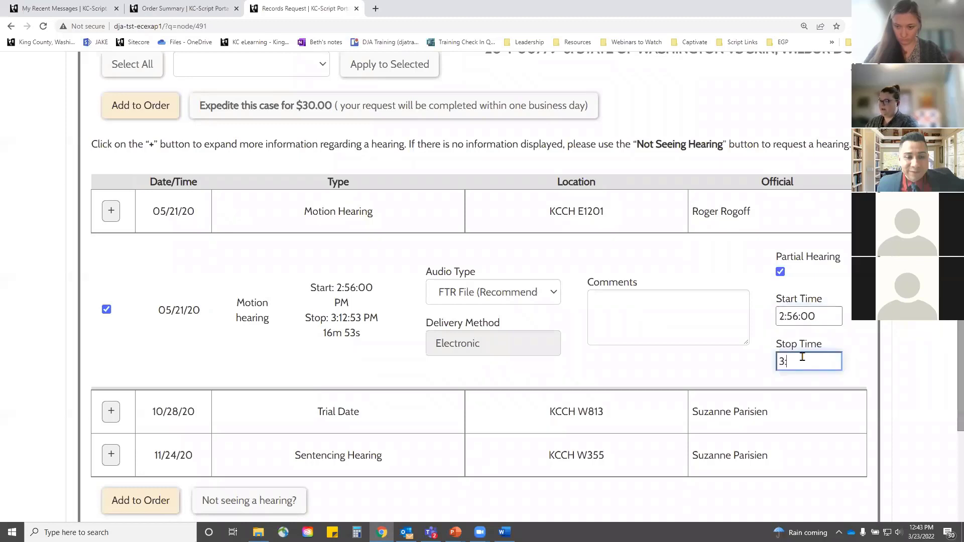
type("3:00:00")
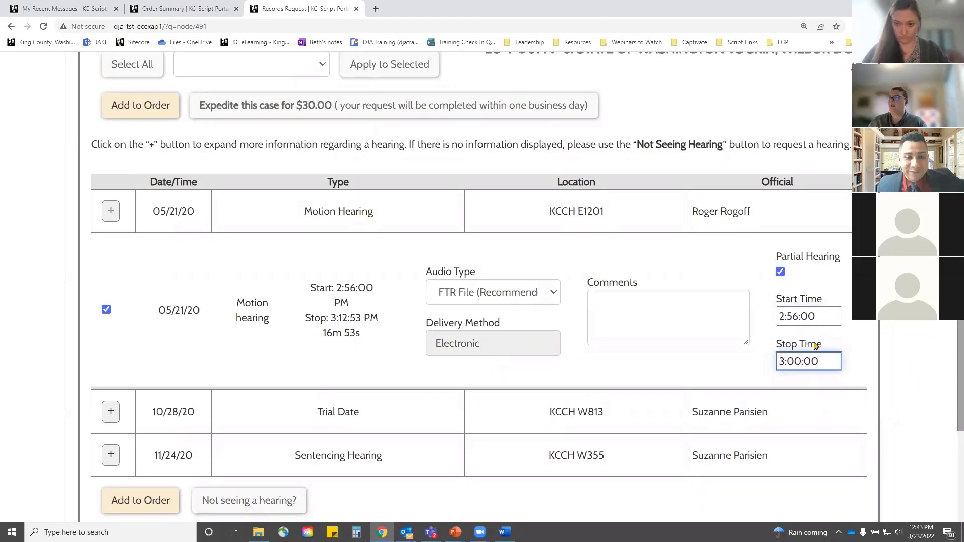
scroll(248, 370, "down", 2)
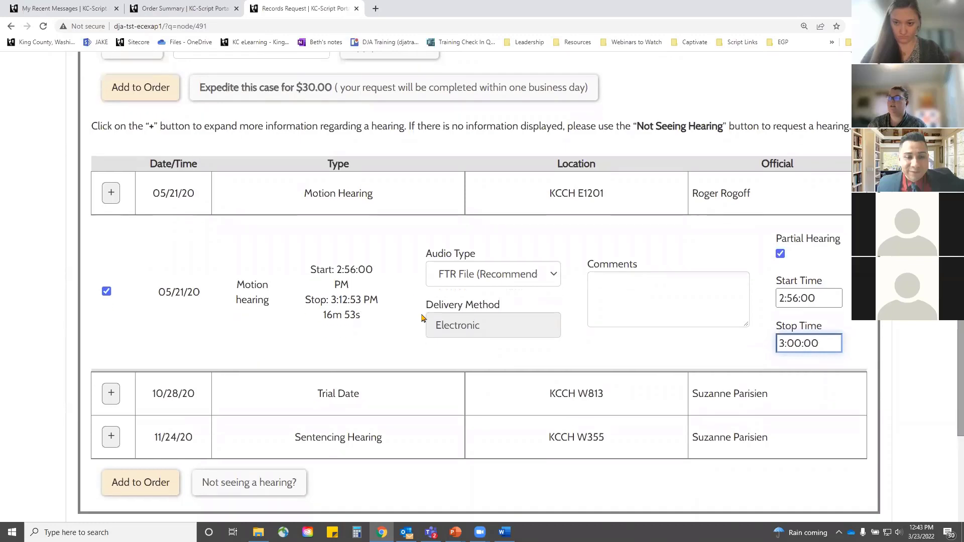
left_click(114, 314)
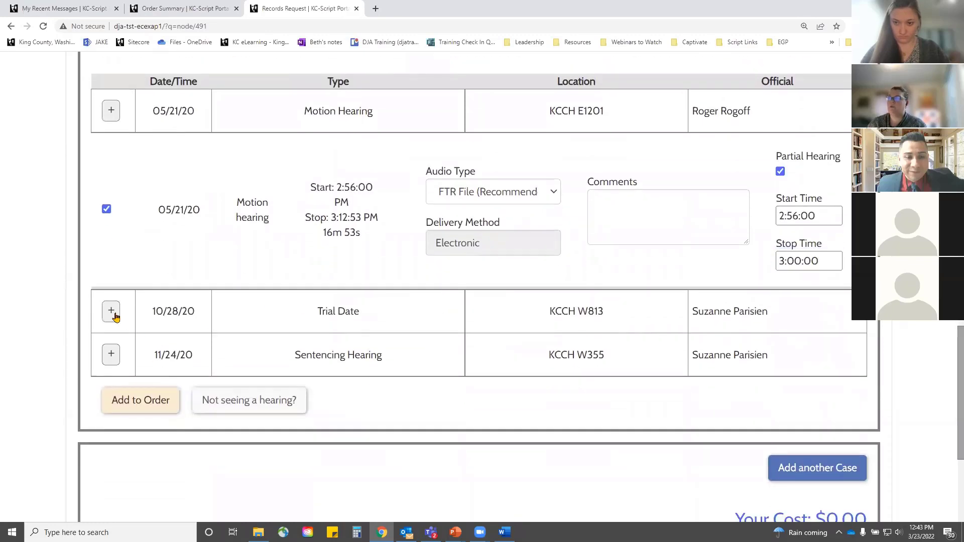
Step: Select the 10/28/20 and 10/29/2020 jury trials and apply FTR File (Recommended) audio to them
left_click(107, 394)
scroll(116, 391, "down", 4)
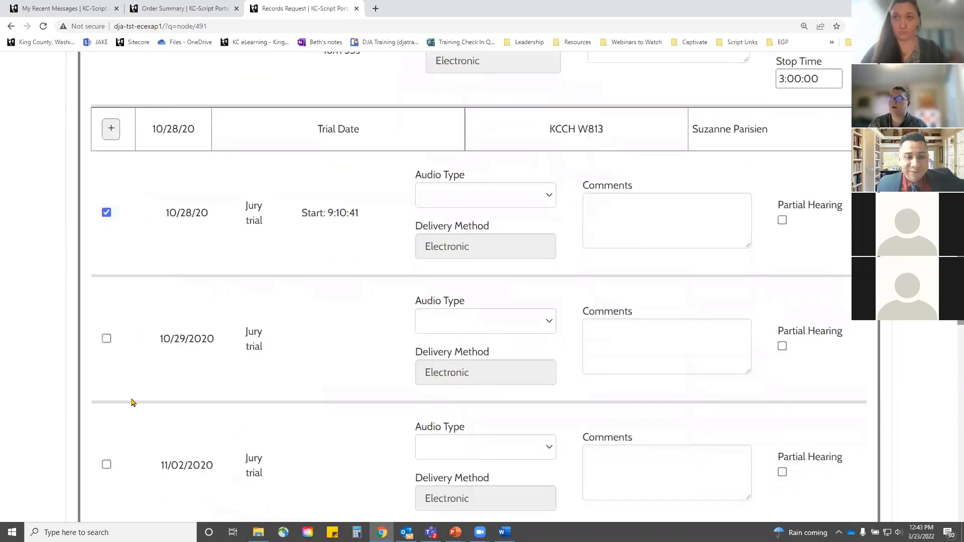
left_click(106, 319)
scroll(601, 173, "up", 9)
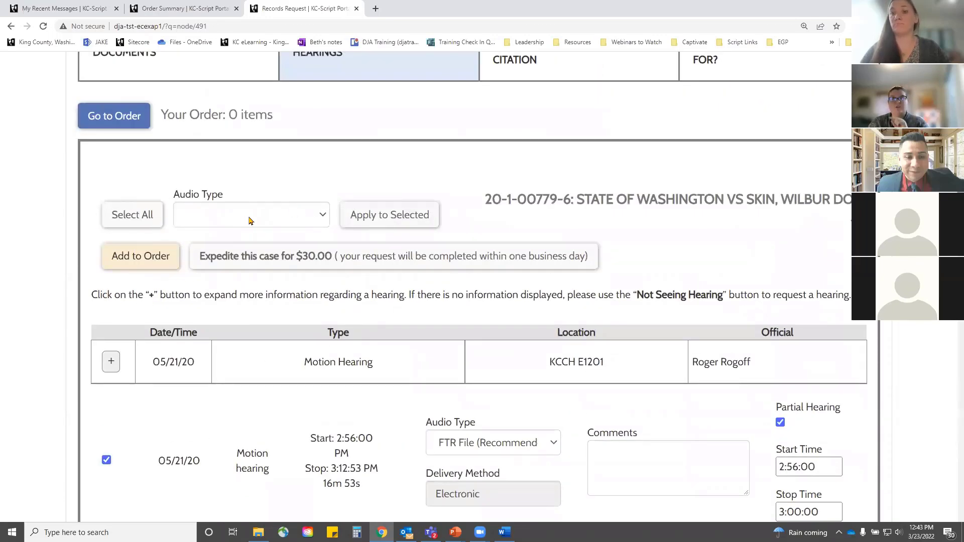
left_click(321, 215)
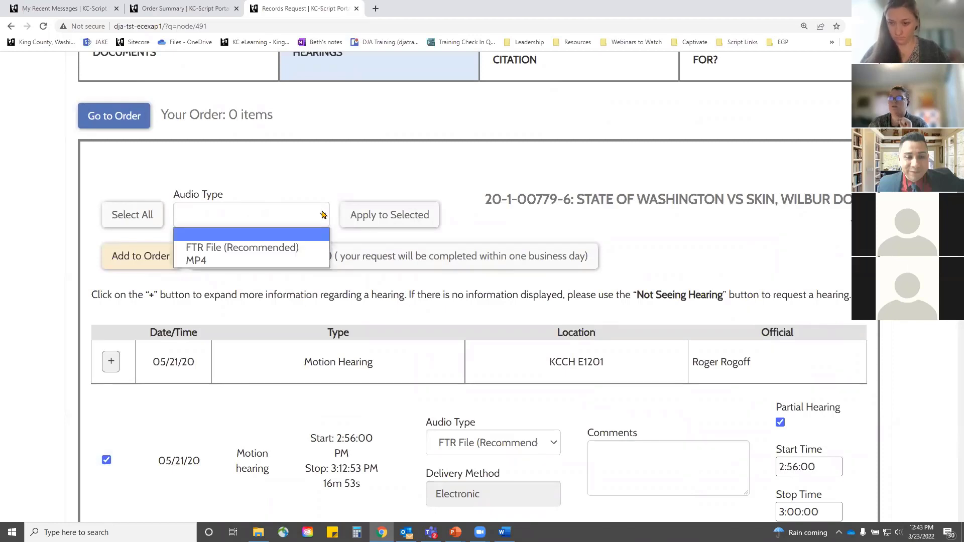
left_click(240, 247)
left_click(390, 217)
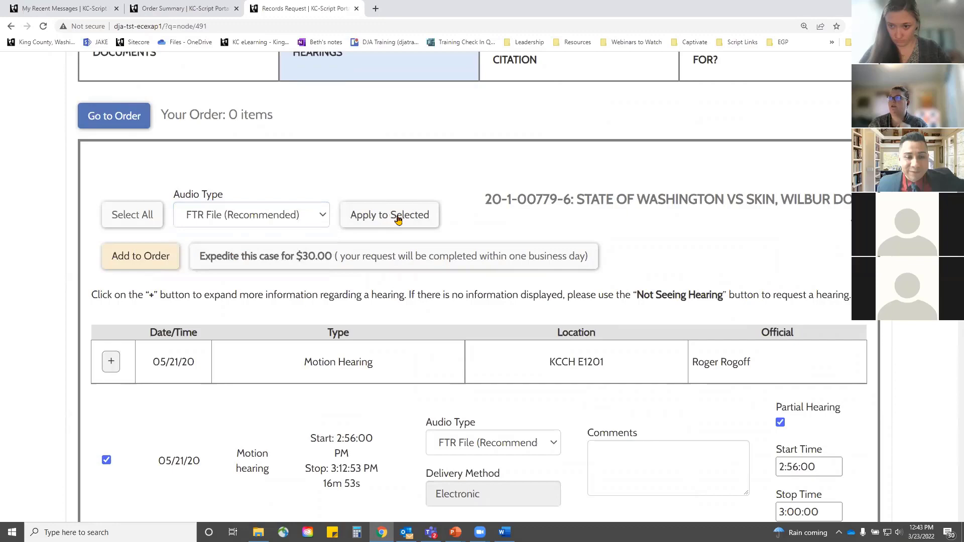
Step: Add the selected hearings to the order, keeping the $25.00 total
scroll(362, 331, "down", 4)
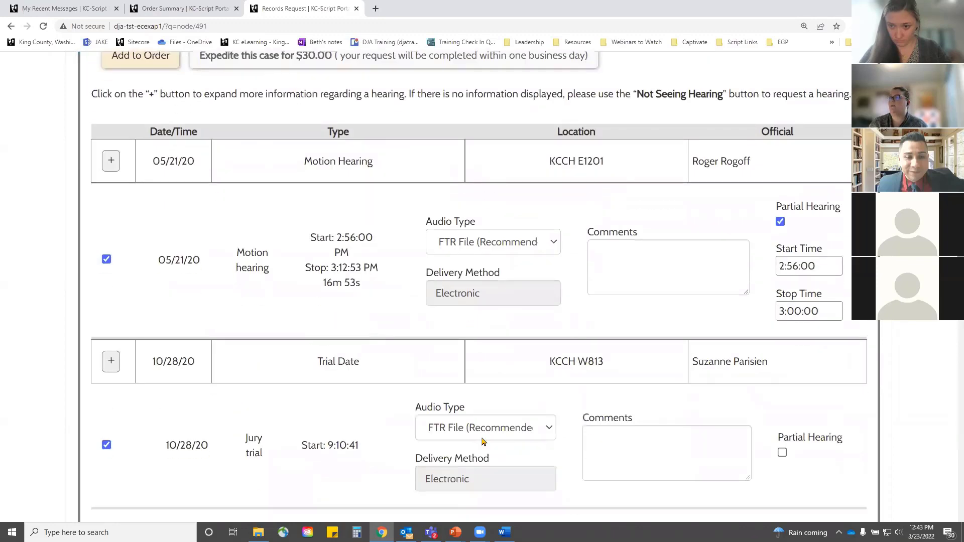
scroll(483, 441, "down", 4)
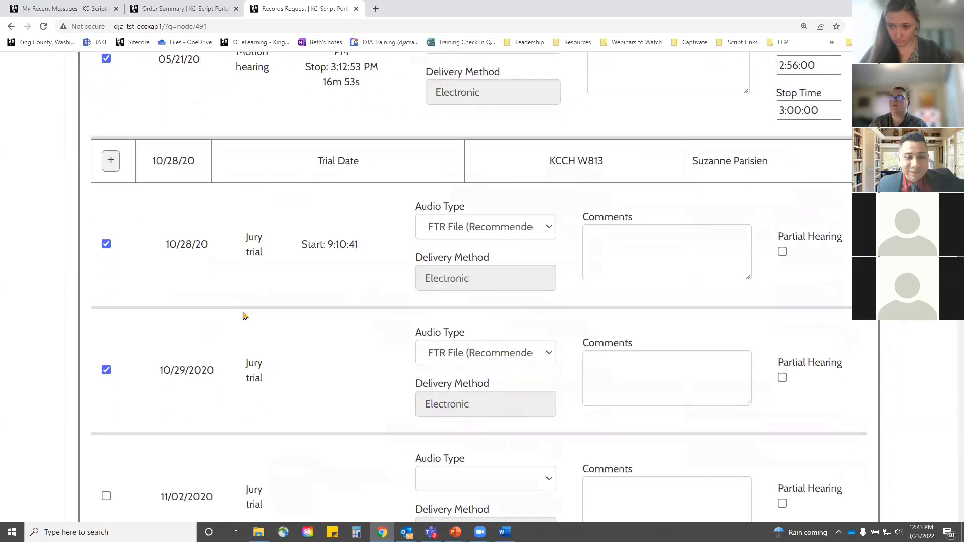
scroll(634, 303, "down", 10)
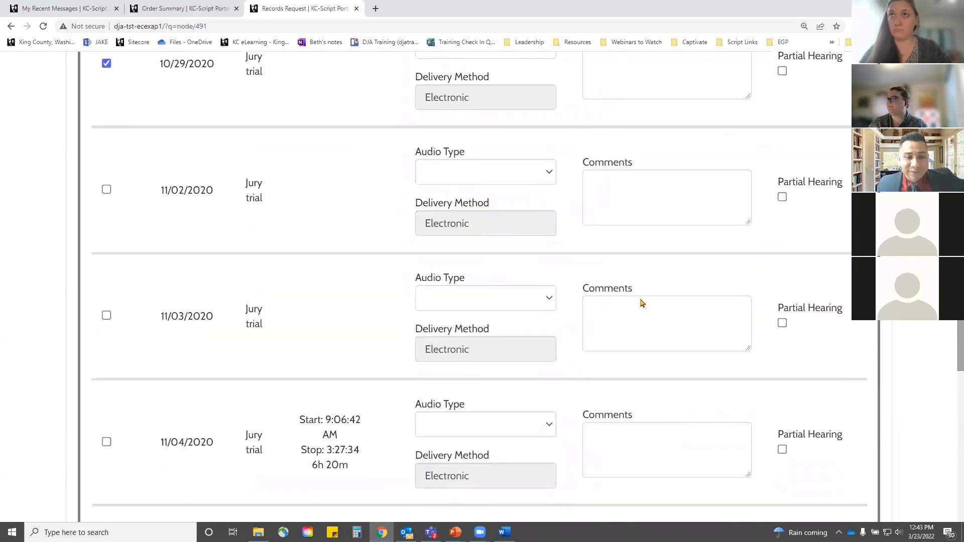
scroll(548, 325, "down", 11)
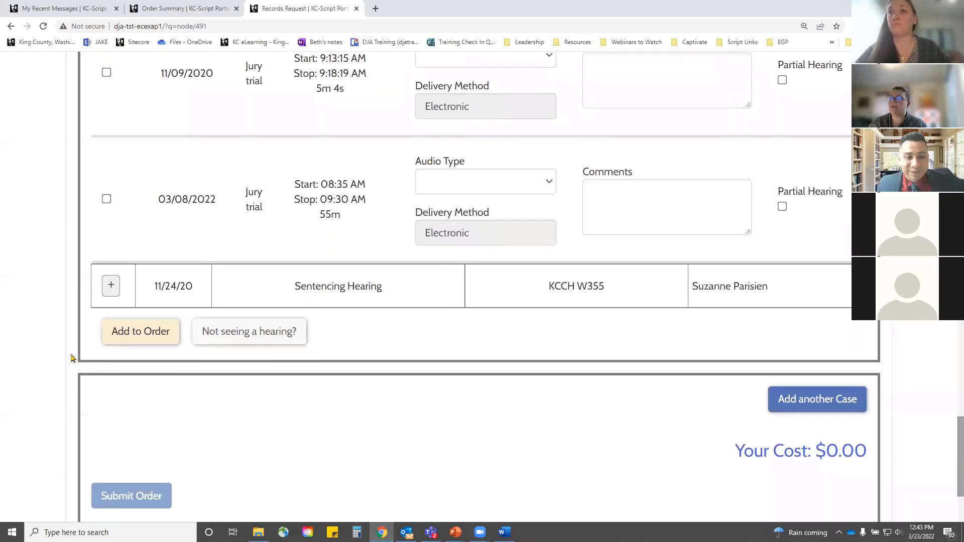
left_click(144, 336)
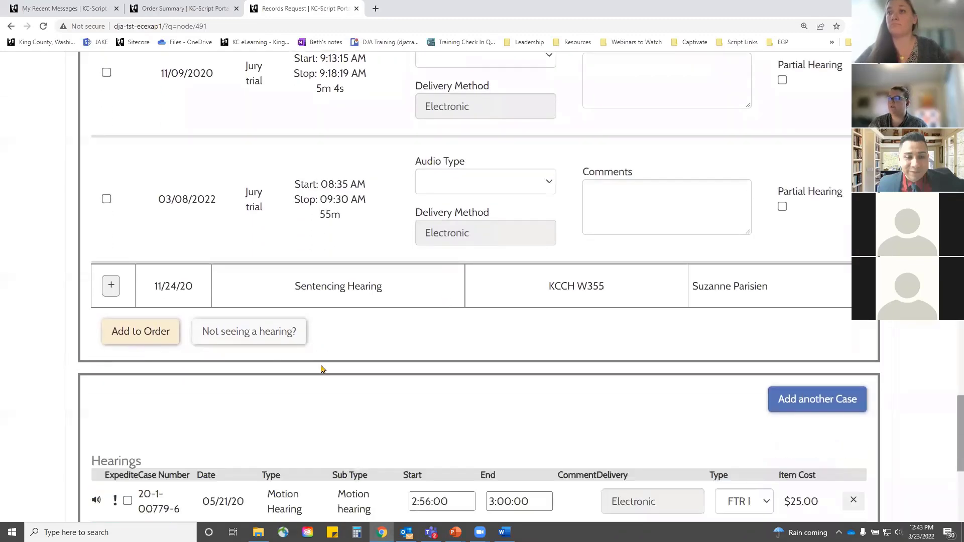
scroll(322, 369, "down", 4)
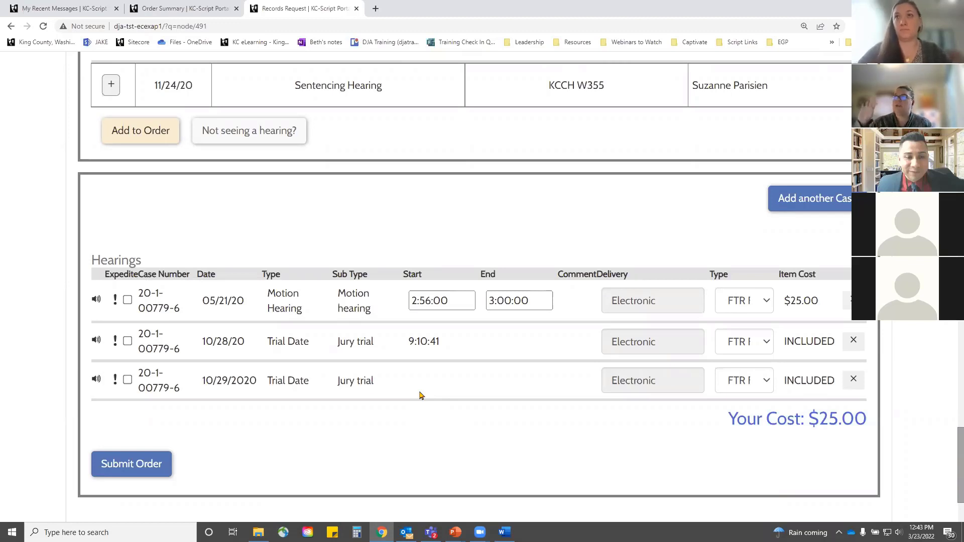
scroll(421, 395, "up", 4)
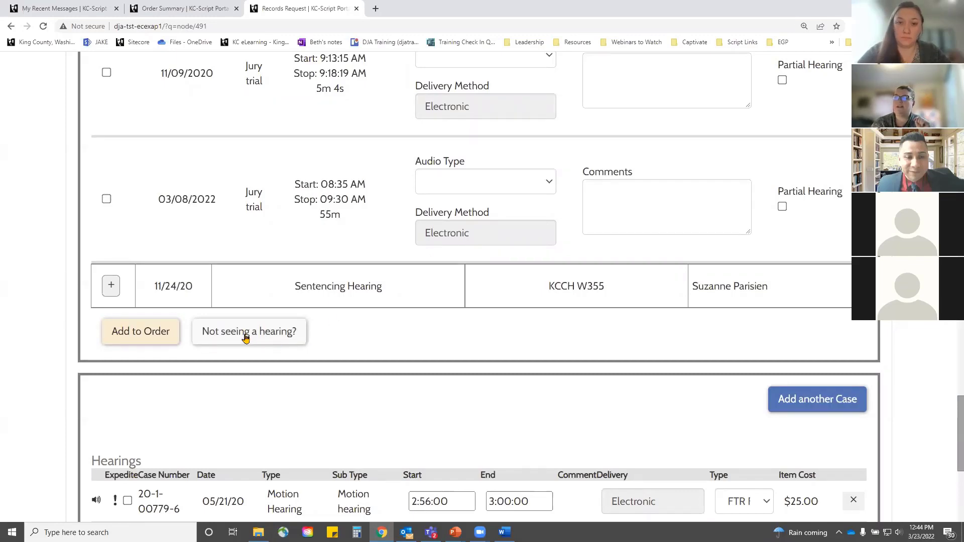
Step: Start a custom hearing request dated 02/22/22 with FTR File audio
scroll(246, 338, "down", 5)
scroll(301, 308, "up", 12)
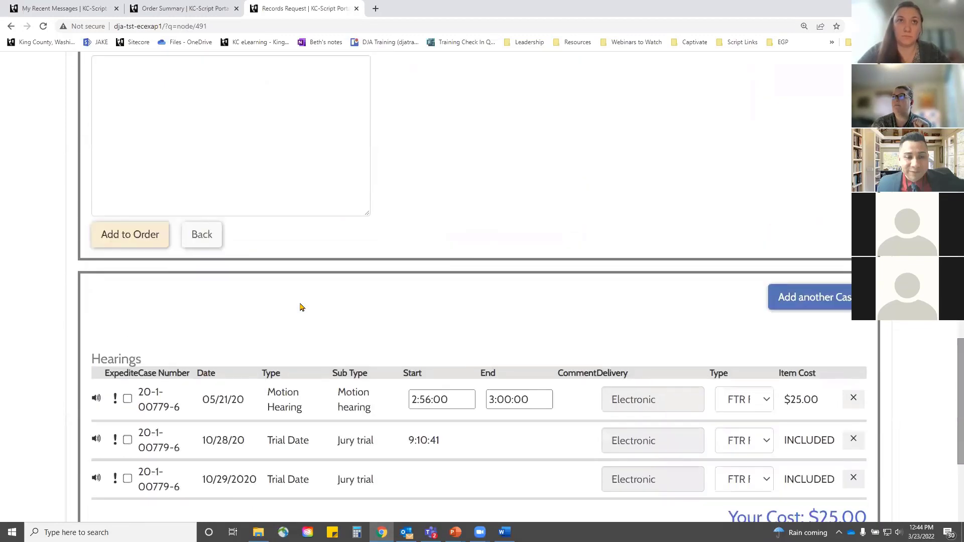
scroll(281, 306, "down", 2)
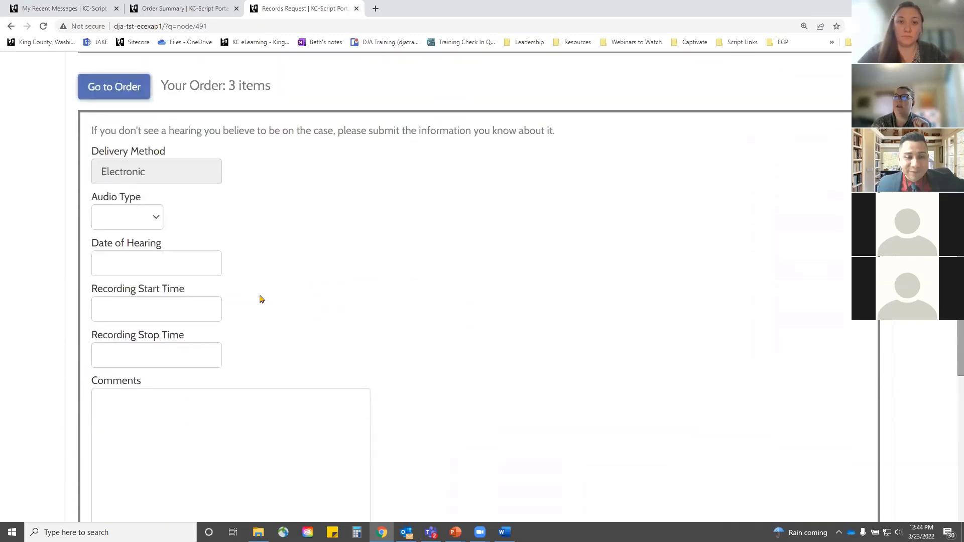
left_click(146, 222)
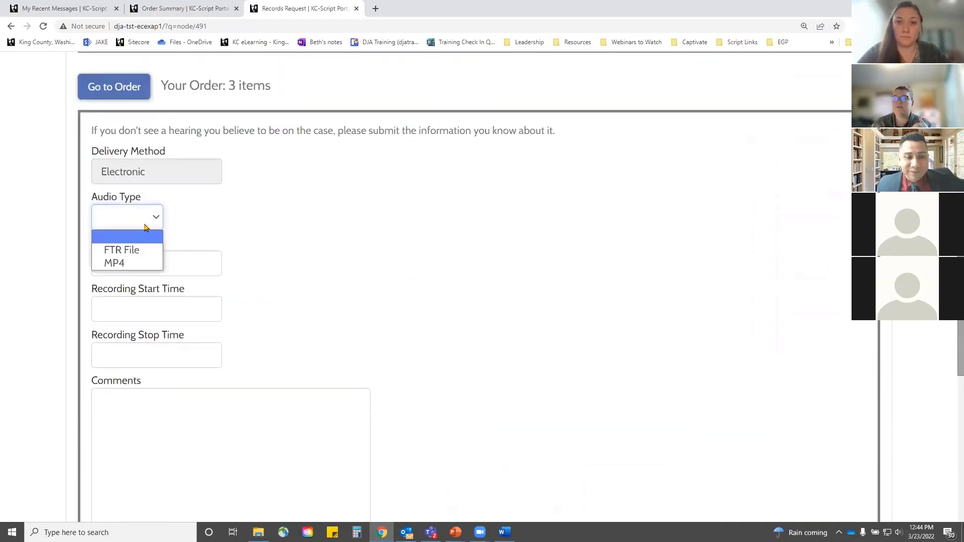
left_click(132, 250)
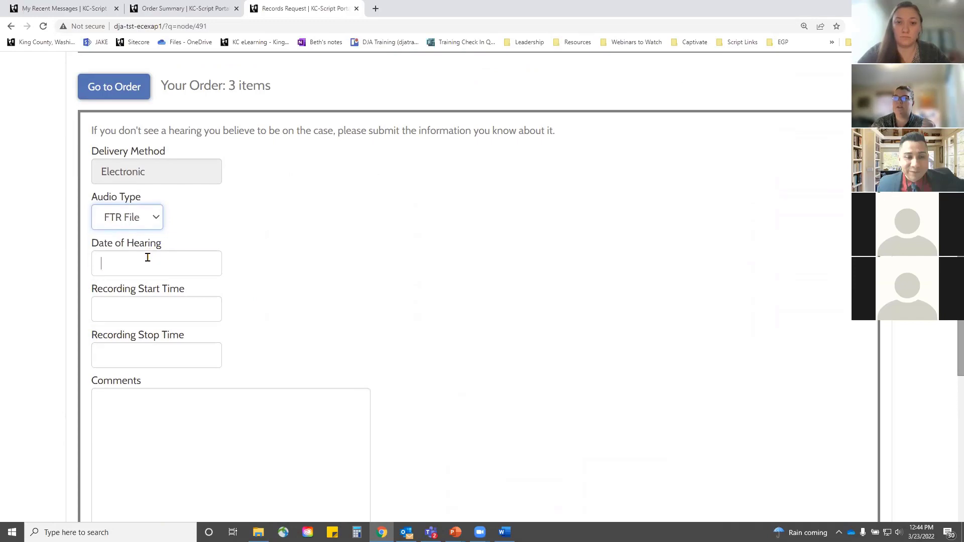
left_click(148, 258)
type("02")
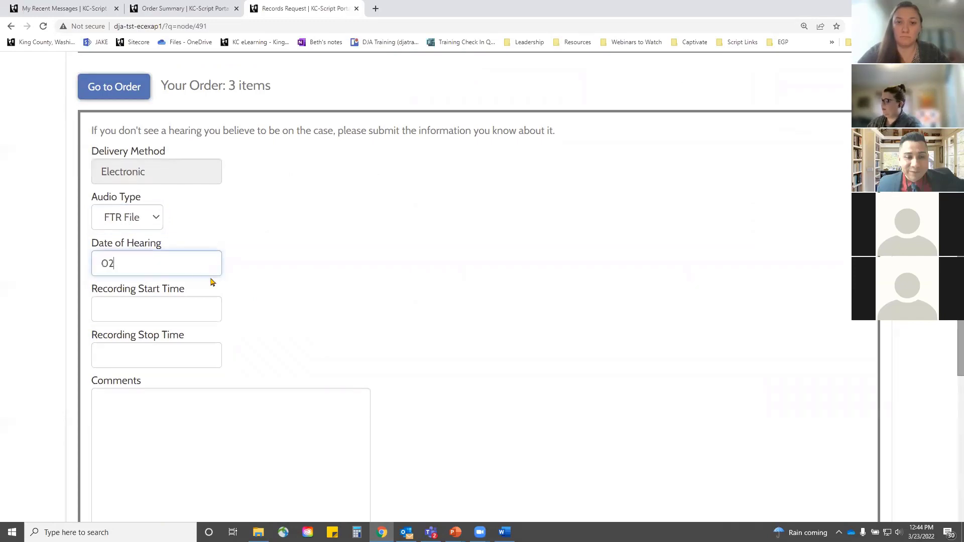
type("/22/")
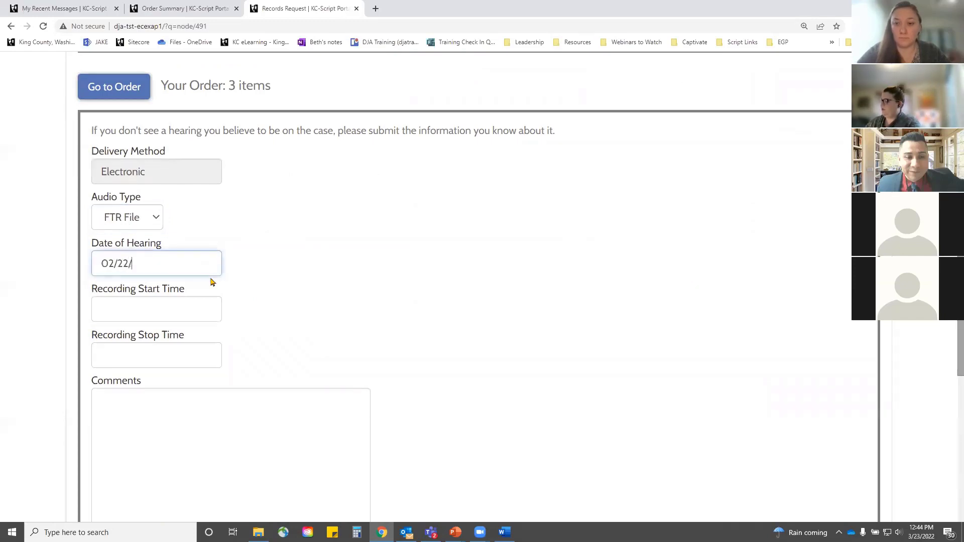
type("22")
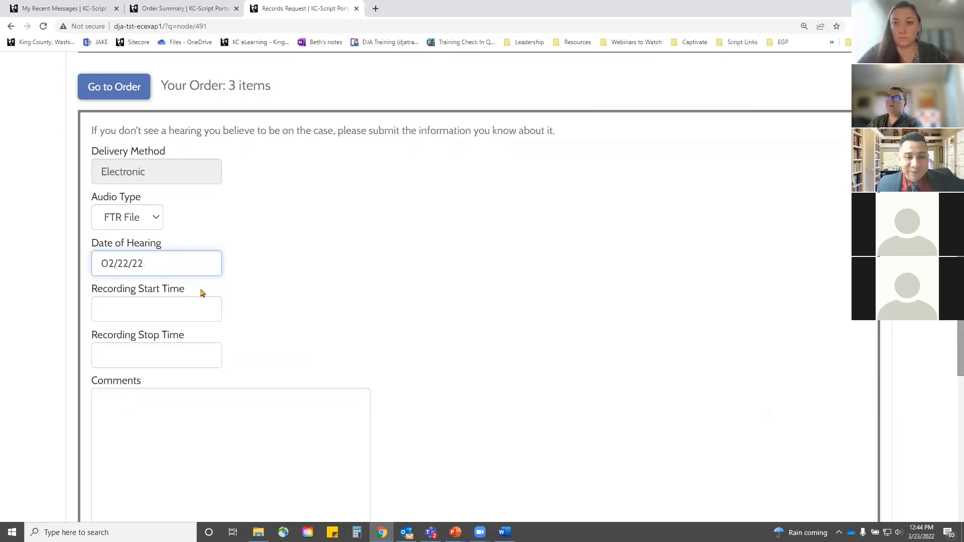
Step: Set its recording window to 12:00:00PM–1:00:00PM, comment 'Enter info', and add it to the order
left_click(190, 301)
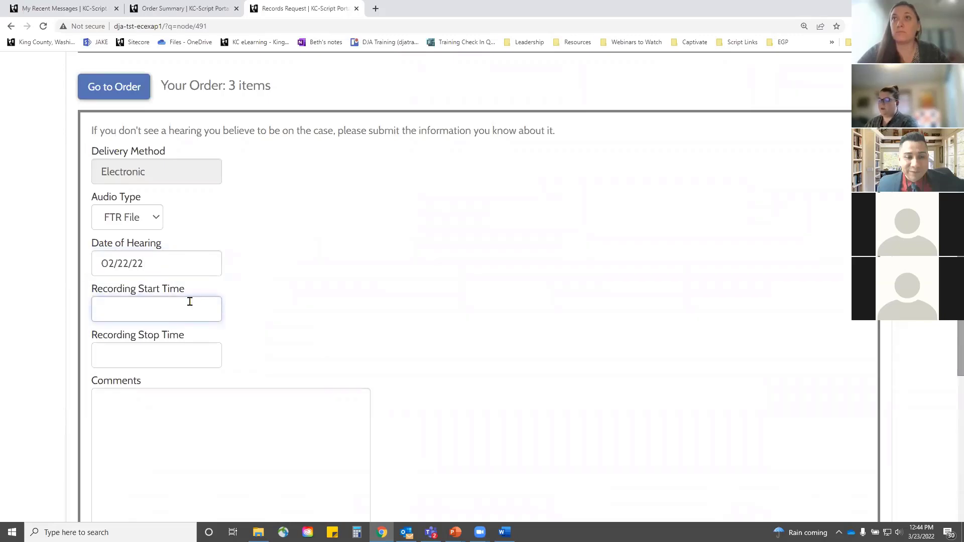
type("00")
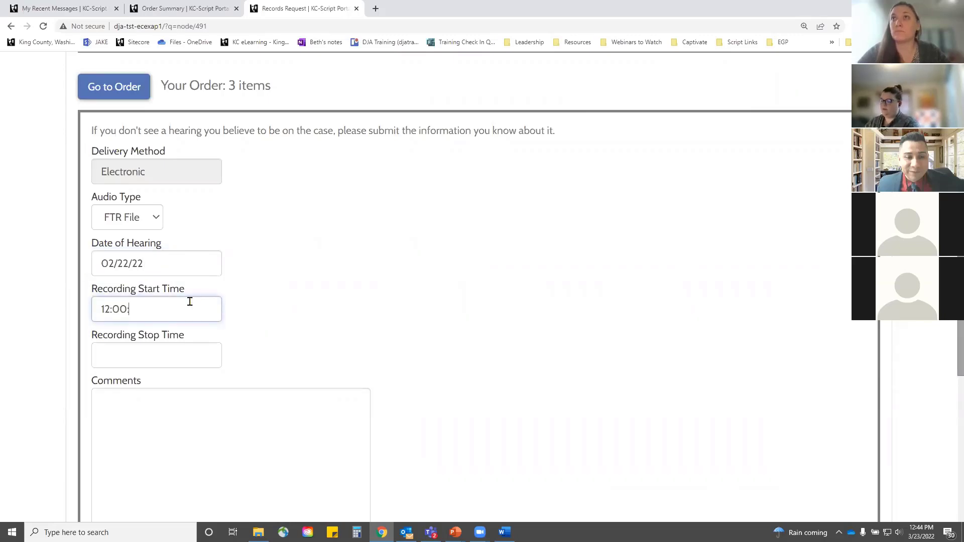
type(":00PM")
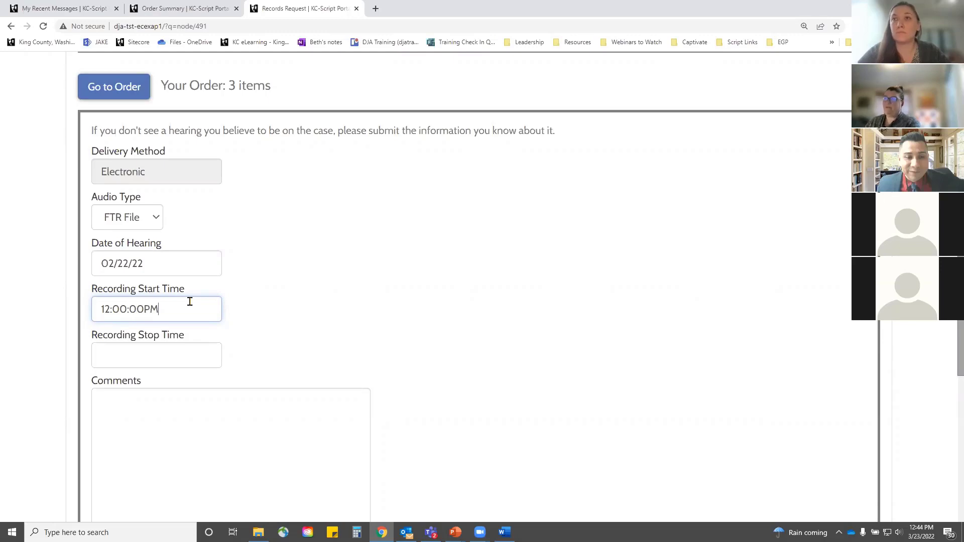
left_click(138, 355)
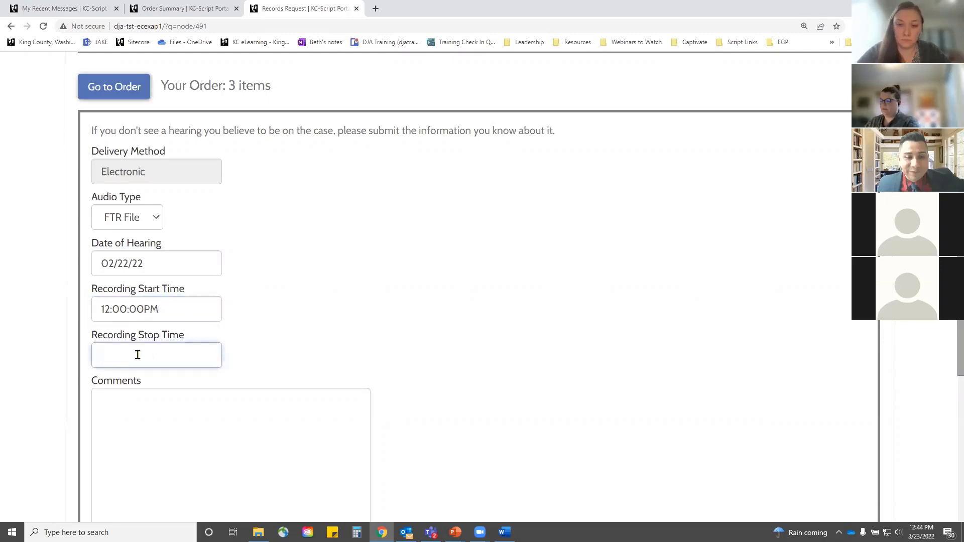
type("1:00:")
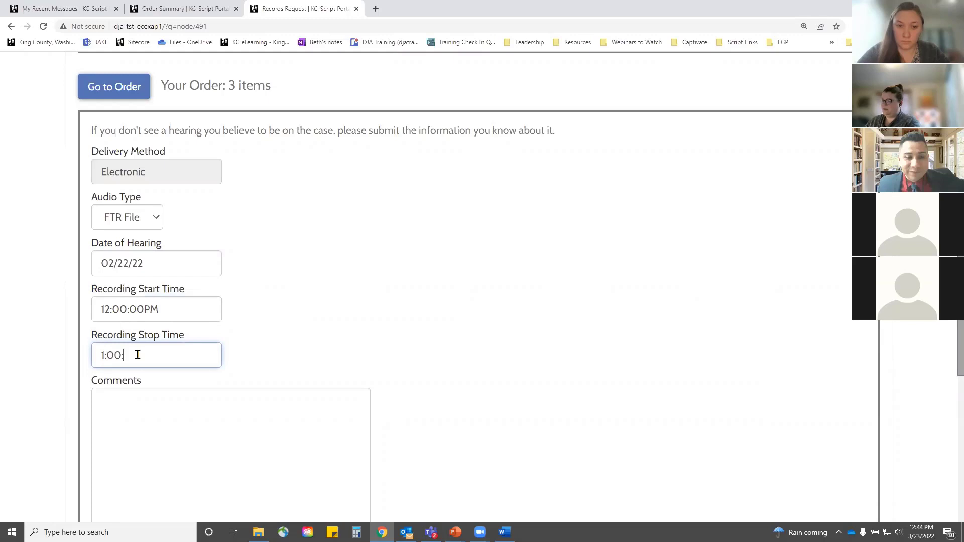
type("00PM")
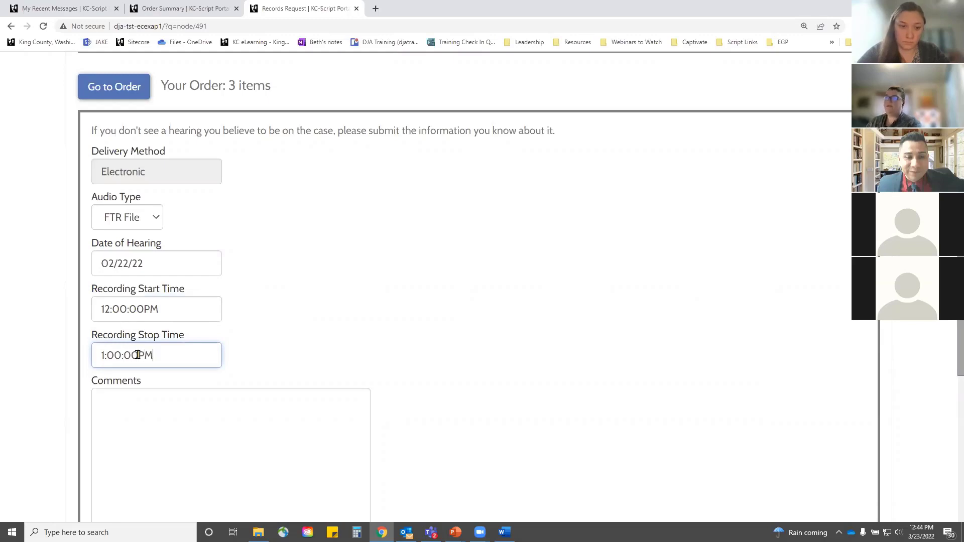
left_click(187, 433)
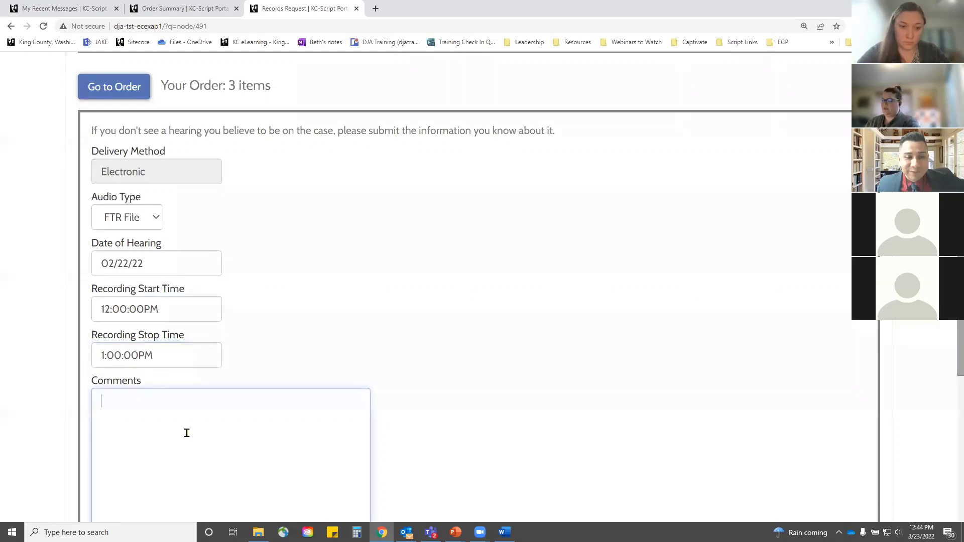
type("Enter info")
scroll(302, 355, "down", 5)
left_click(134, 320)
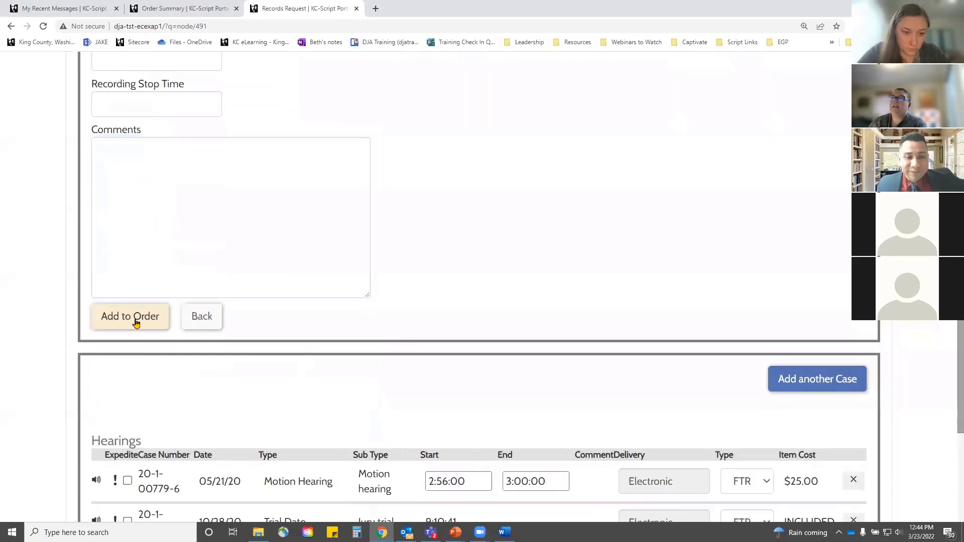
scroll(252, 356, "down", 4)
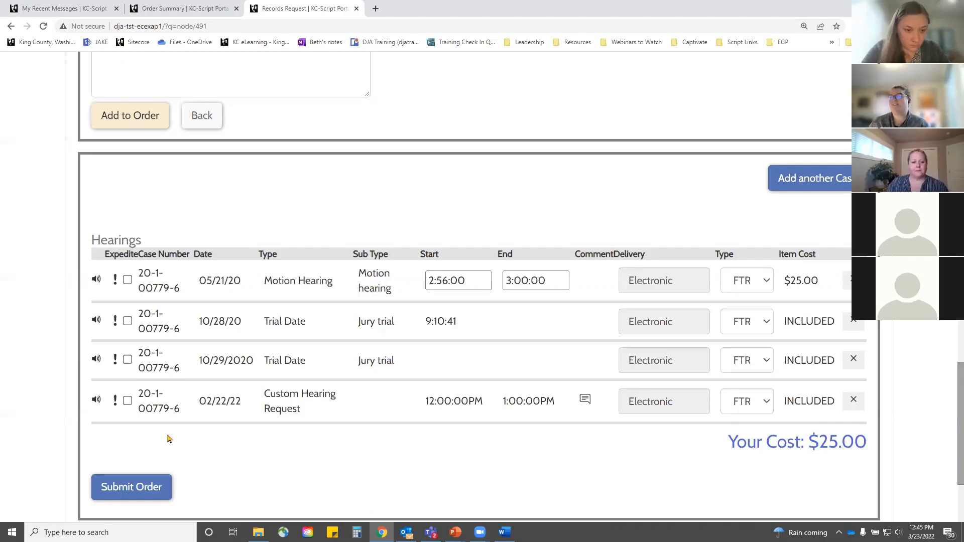
Step: Check the expedite fee, leave the four hearings unexpedited at $25.00, and submit the order
left_click(128, 280)
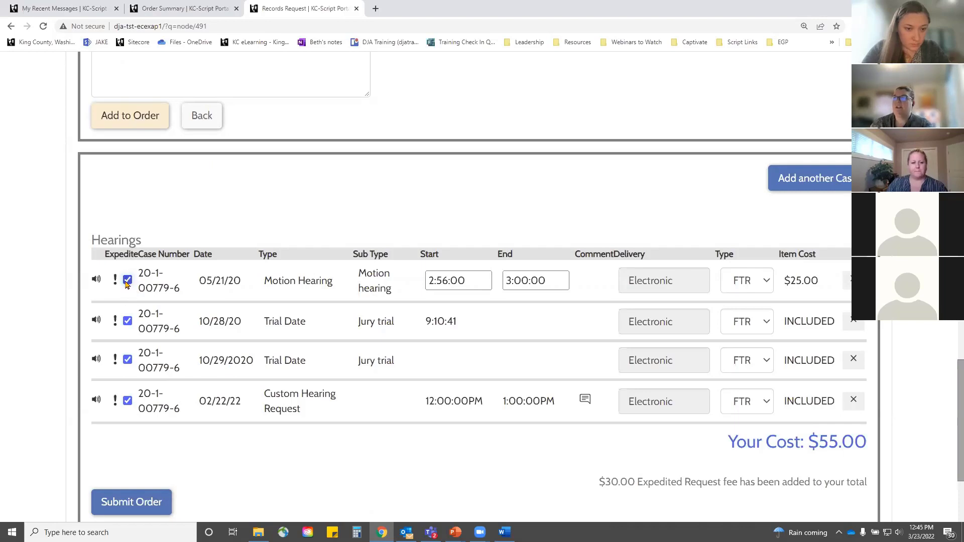
left_click(128, 280)
left_click(129, 280)
left_click(128, 360)
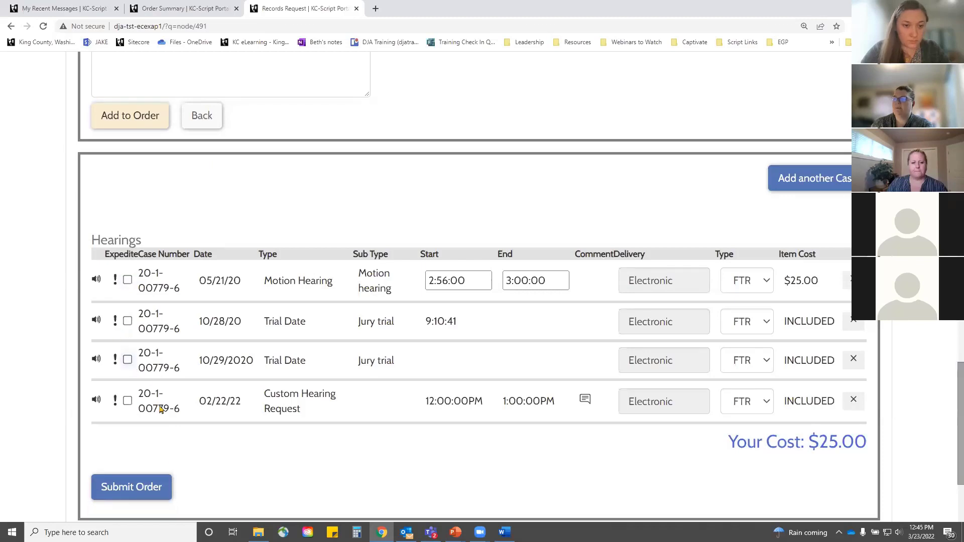
left_click(156, 491)
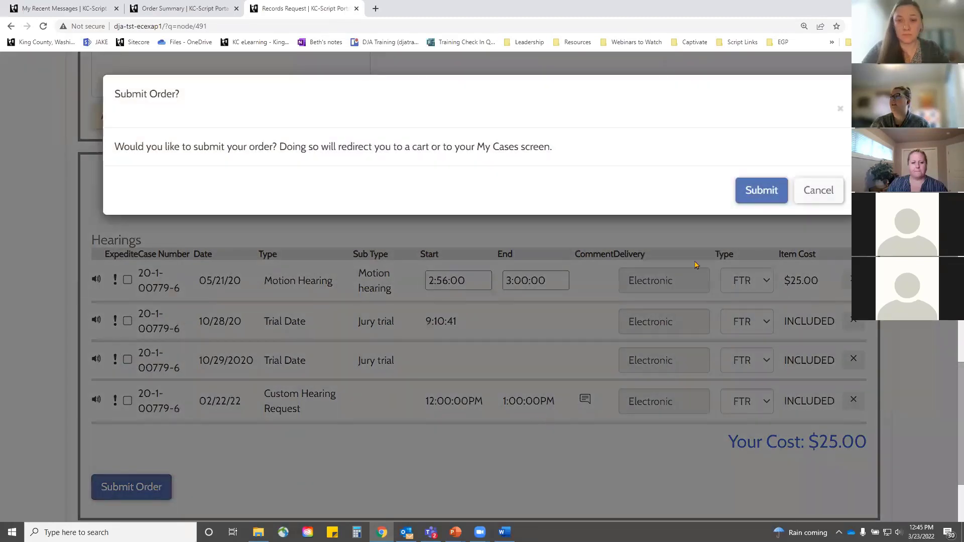
Step: Confirm sending the hearing order to My Cart, then return to the Home page
left_click(758, 191)
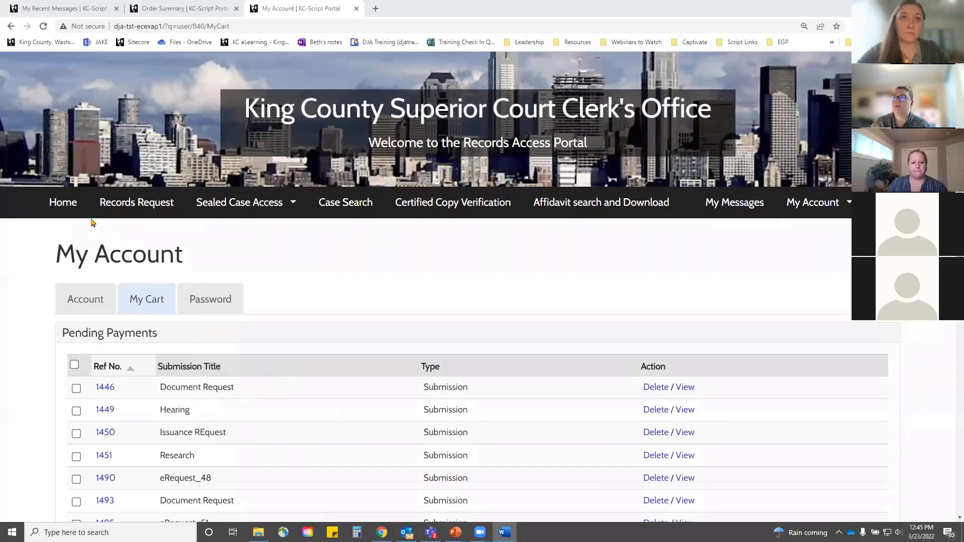
left_click(81, 204)
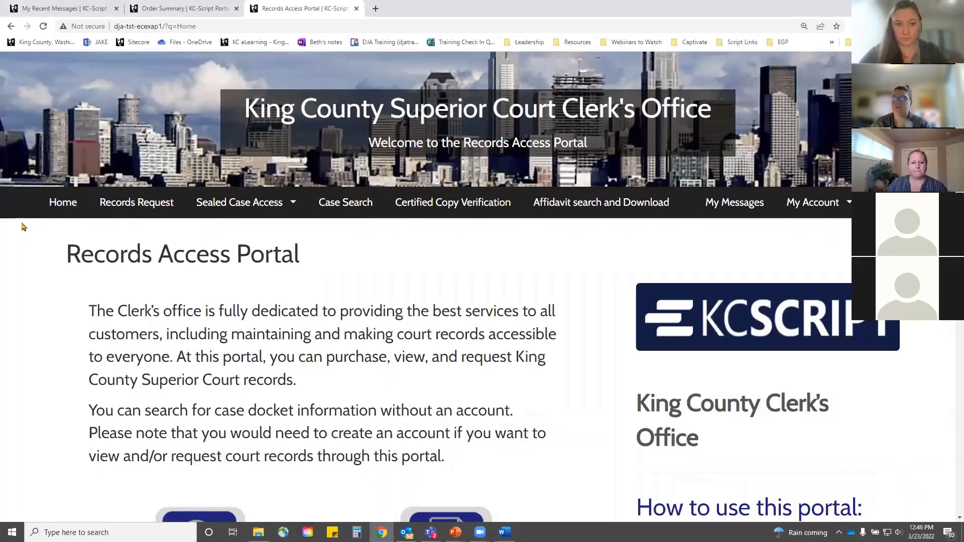
Step: Begin a new Records Request and find the Issuance of Subpoena, Writ, or Citation service
left_click(156, 210)
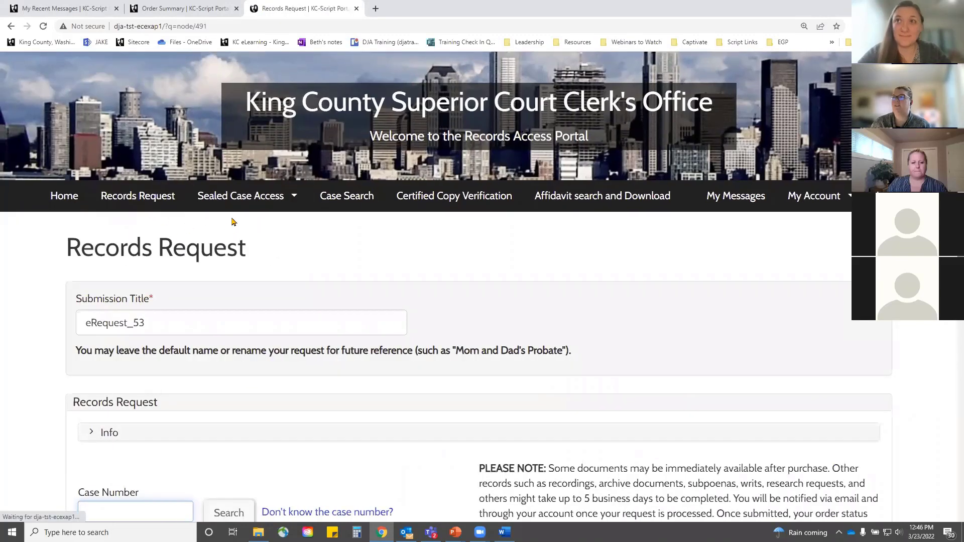
scroll(308, 316, "down", 3)
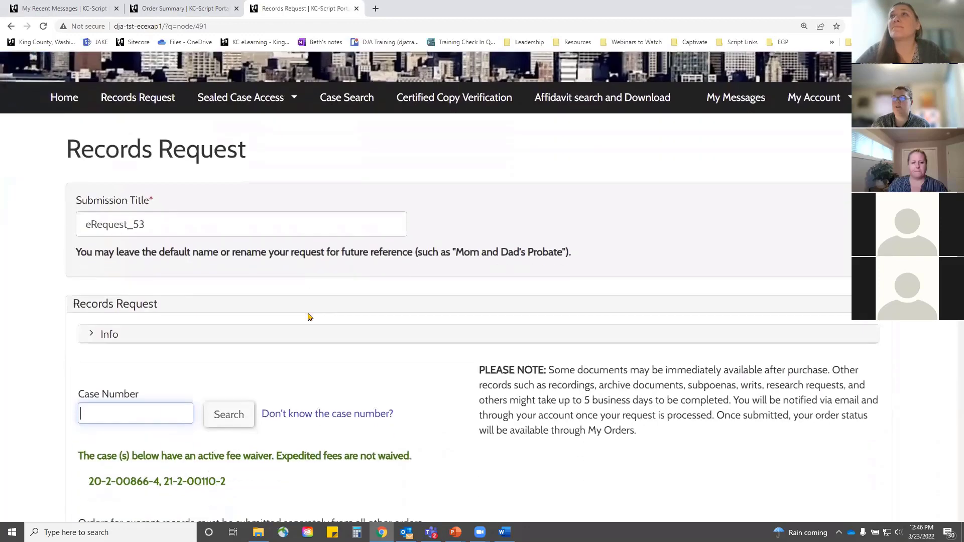
scroll(308, 317, "down", 5)
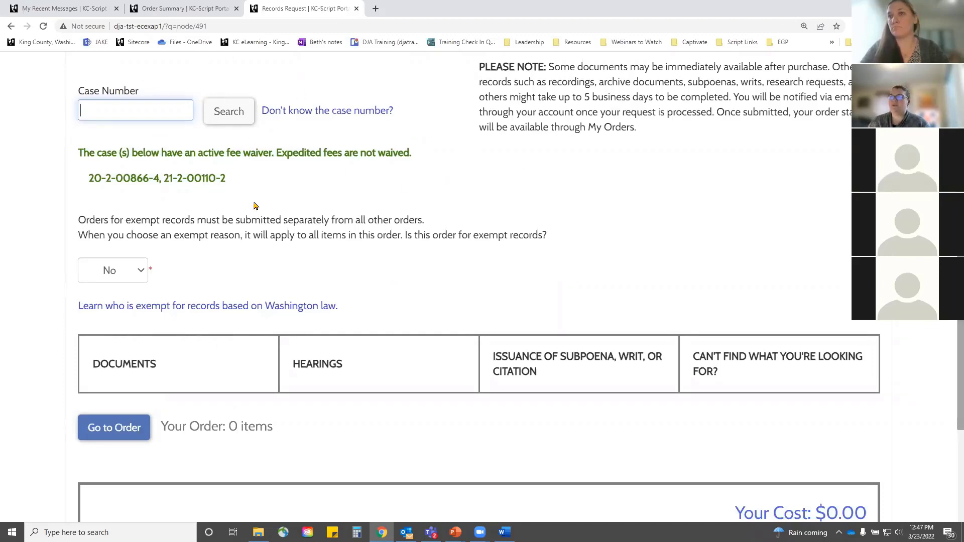
scroll(254, 206, "up", 4)
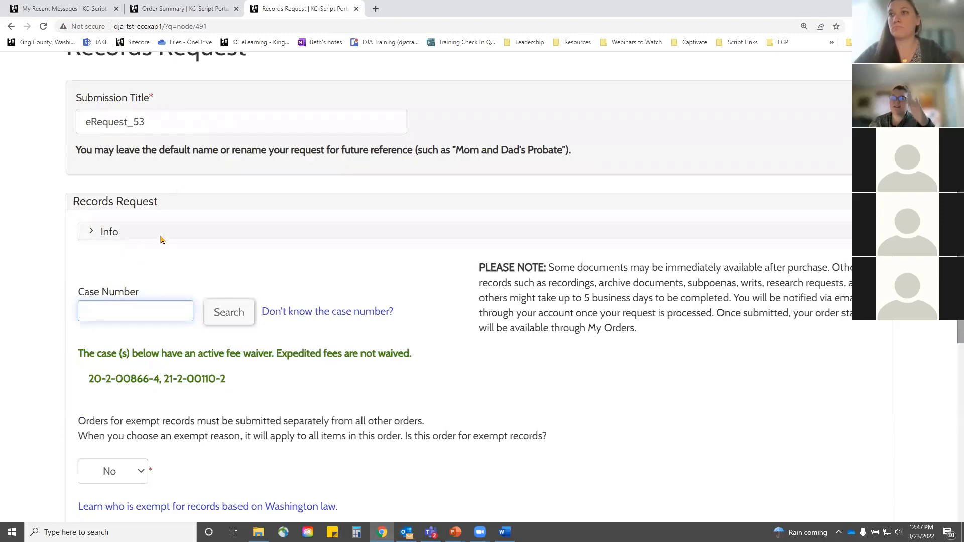
scroll(154, 313, "down", 3)
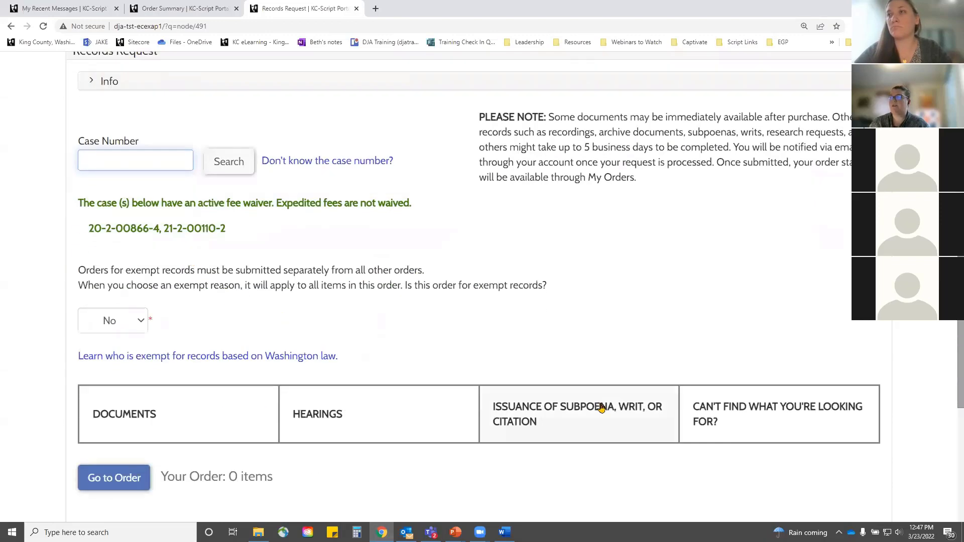
scroll(553, 401, "down", 5)
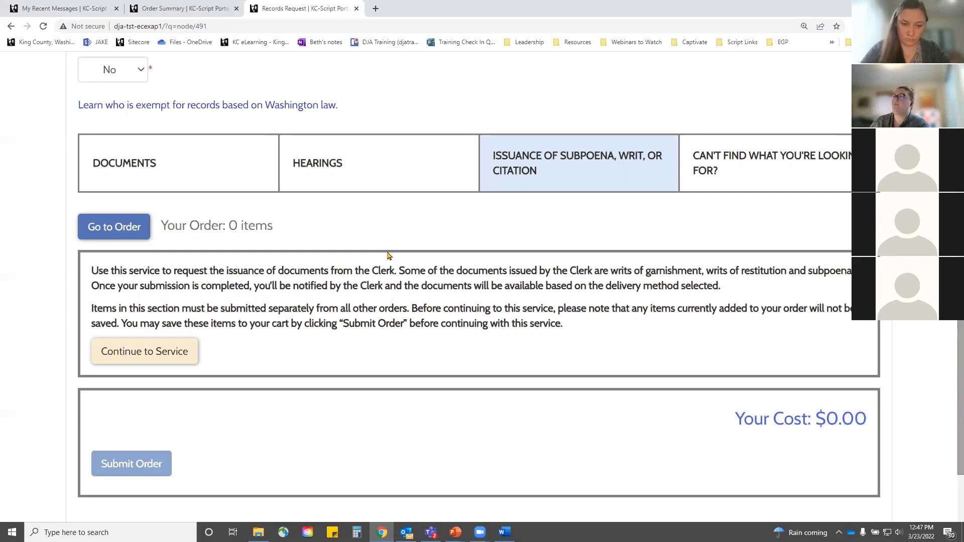
Step: Open the subpoena issuance form and title the submission 'Issuance Request'
left_click(156, 351)
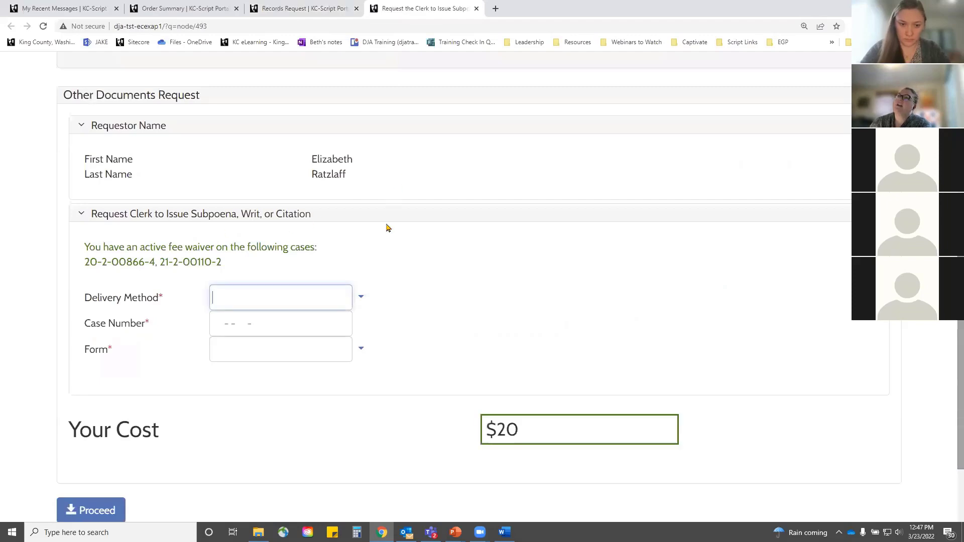
double_click(133, 219)
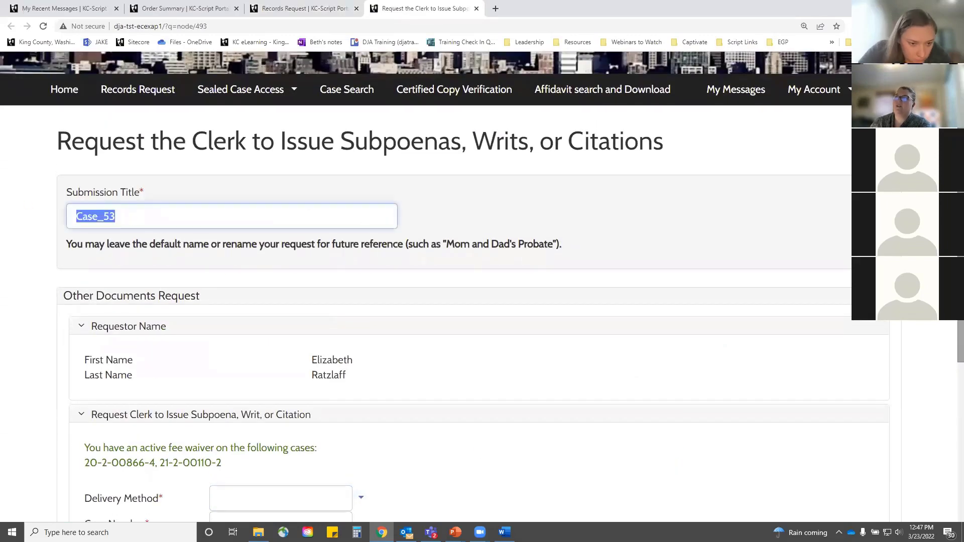
type("I")
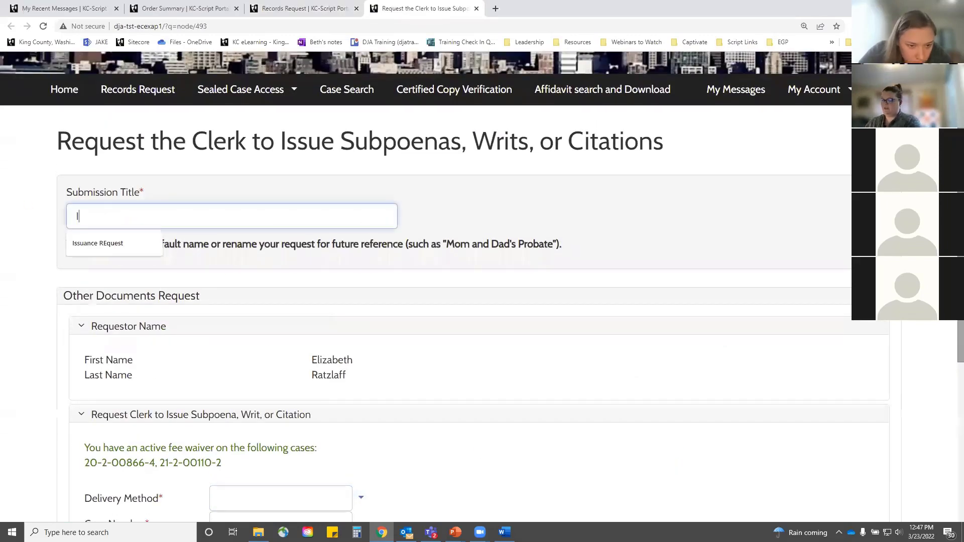
type("ssuance REquest")
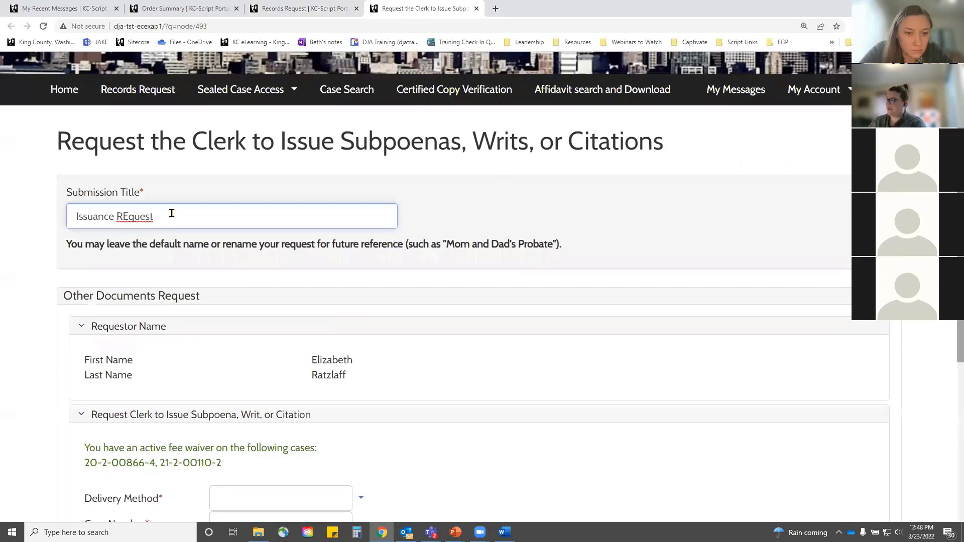
key("BackSpace")
type("e")
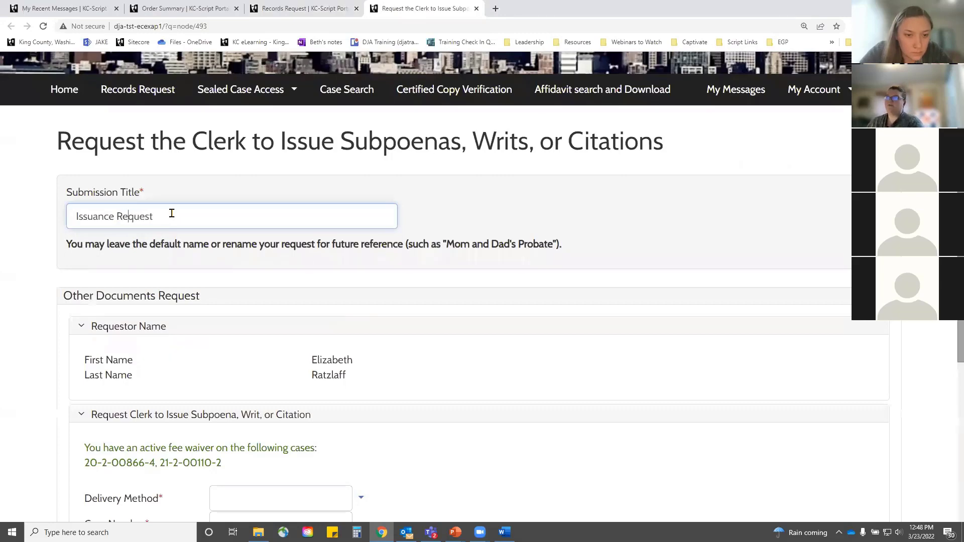
scroll(224, 205, "down", 3)
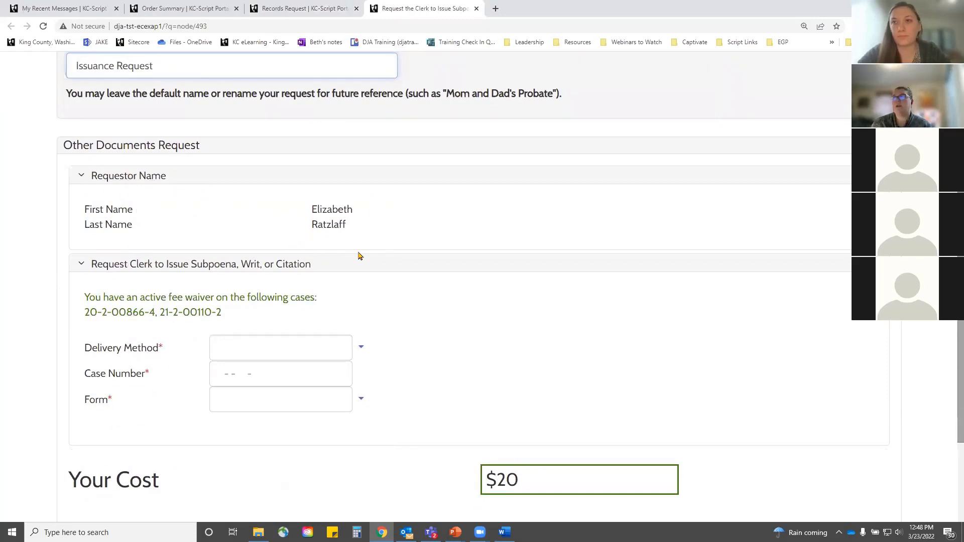
scroll(271, 209, "down", 3)
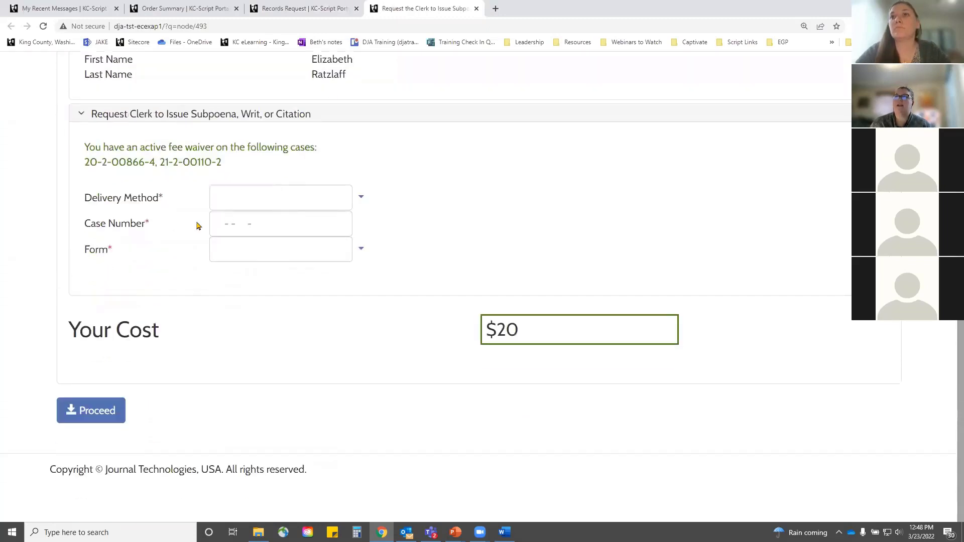
left_click(362, 198)
left_click(243, 239)
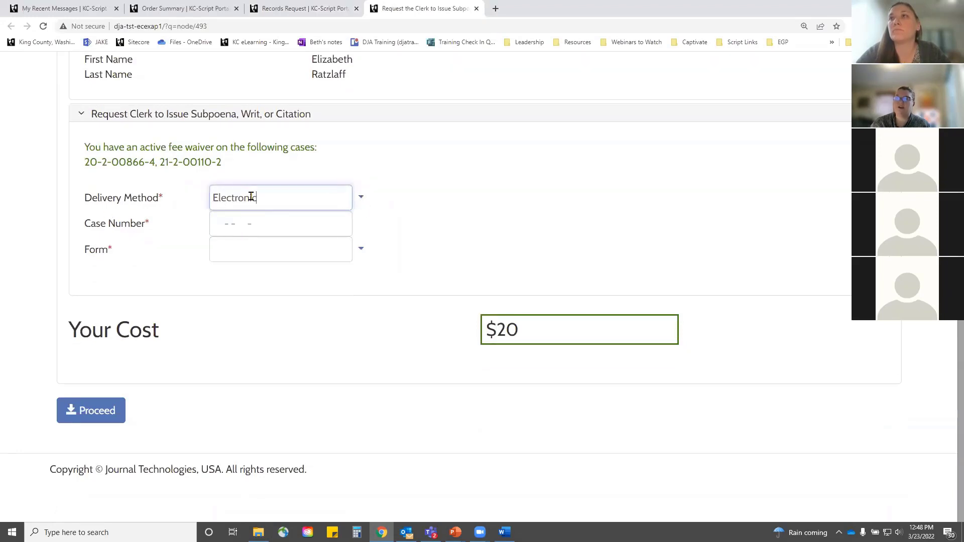
left_click(249, 225)
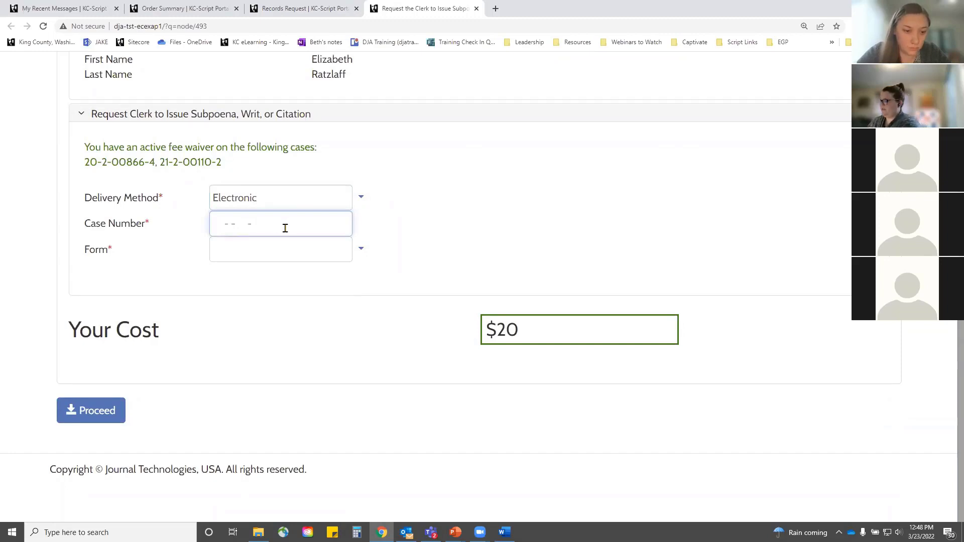
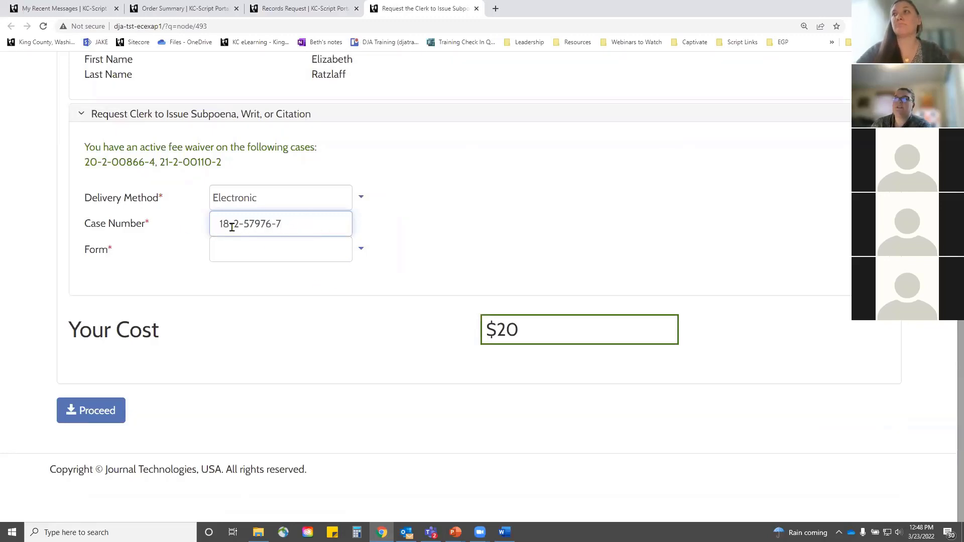
left_click(363, 250)
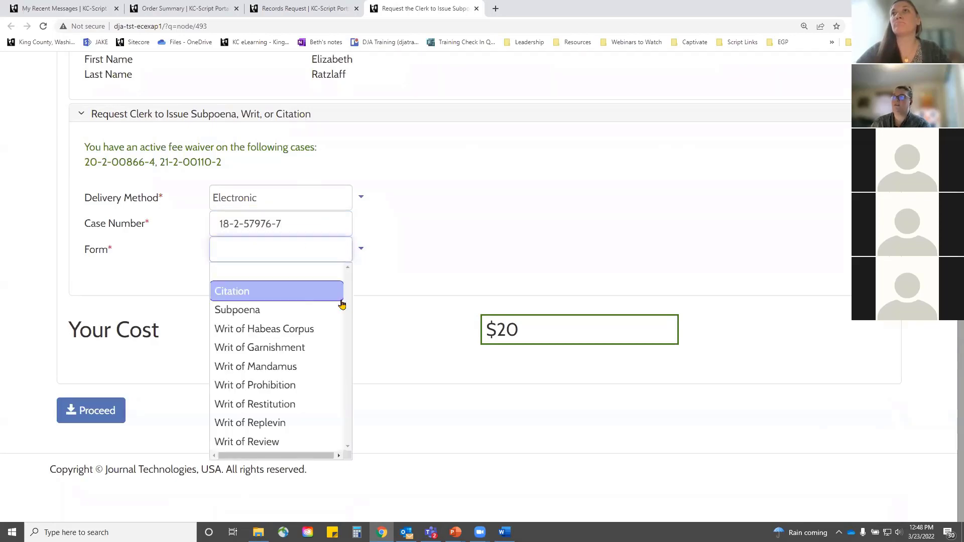
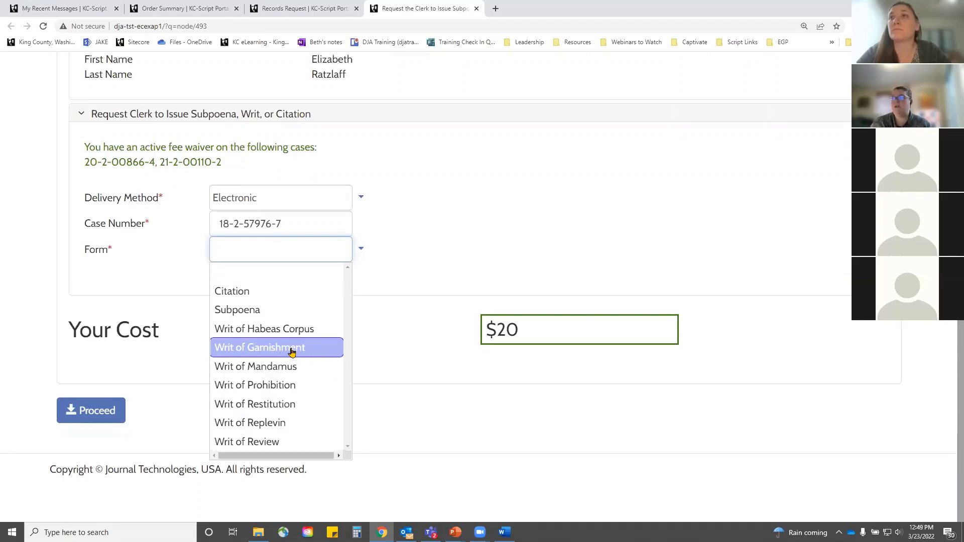
Step: Try the Restitution, Replevin and Subpoena form types, then settle on Writ of Garnishment
left_click(291, 348)
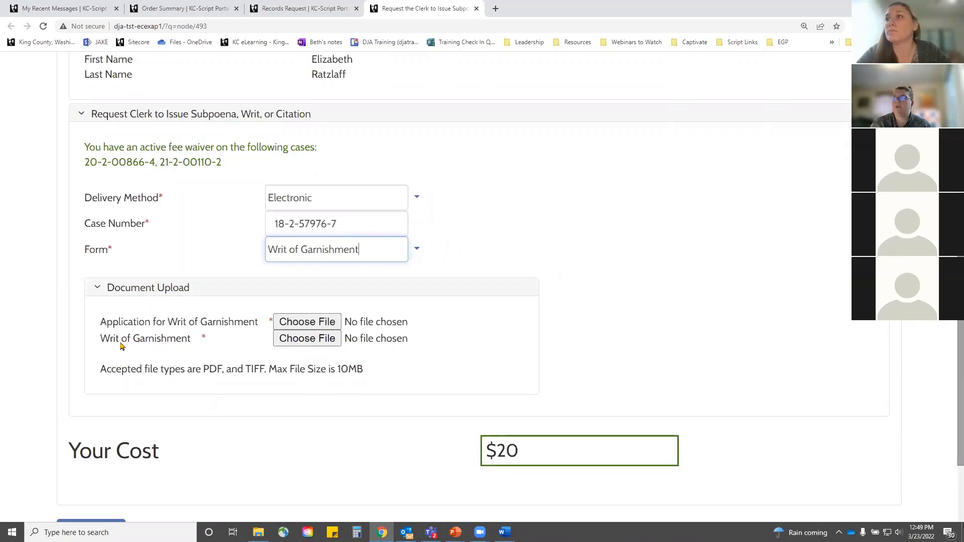
left_click(415, 254)
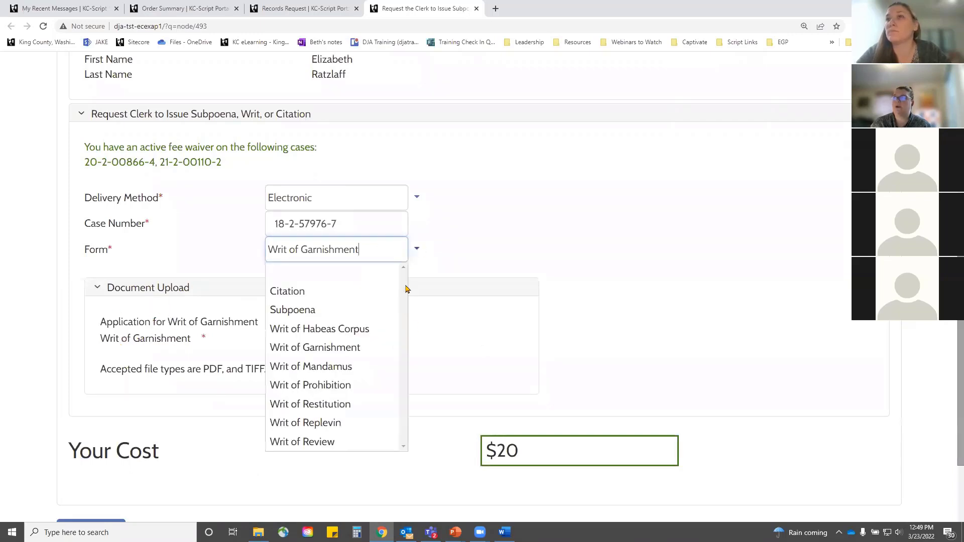
left_click(344, 402)
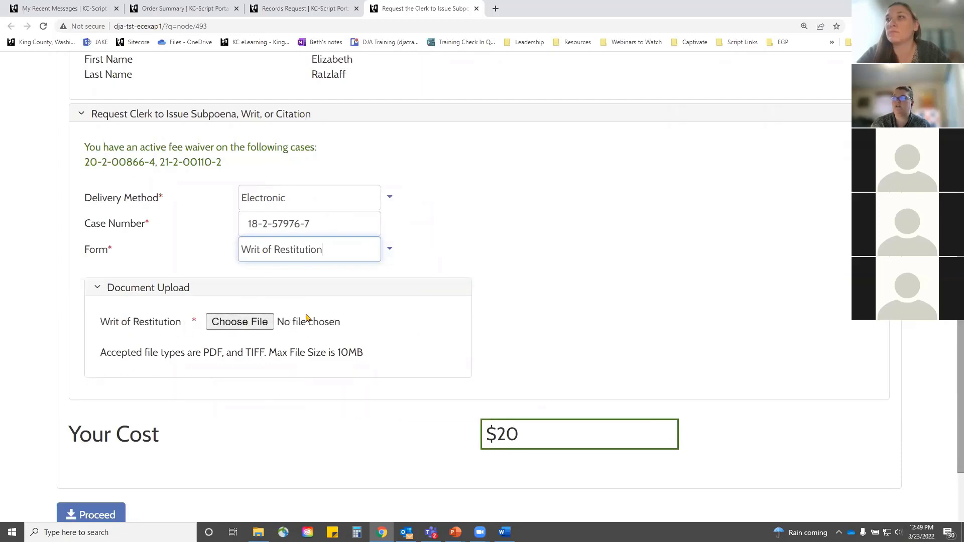
left_click(390, 250)
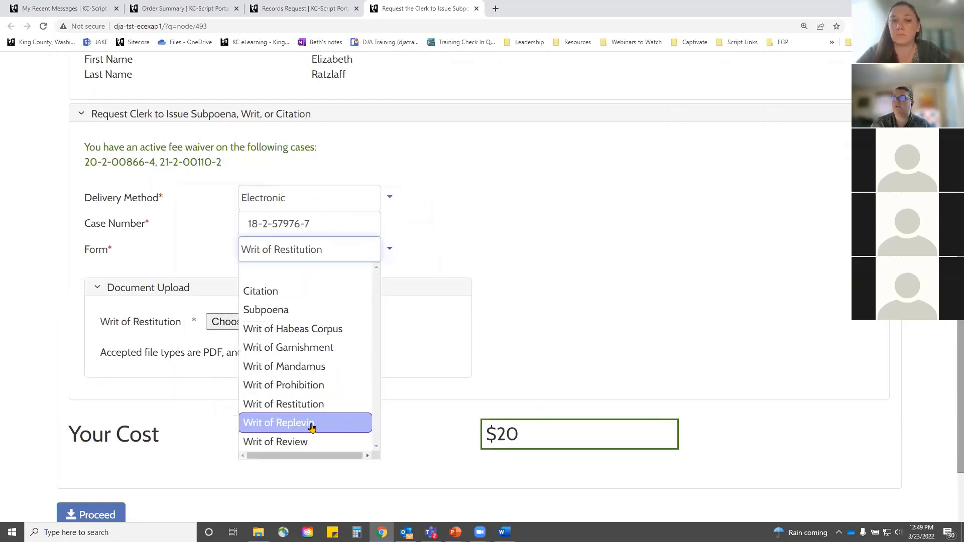
left_click(309, 423)
left_click(390, 249)
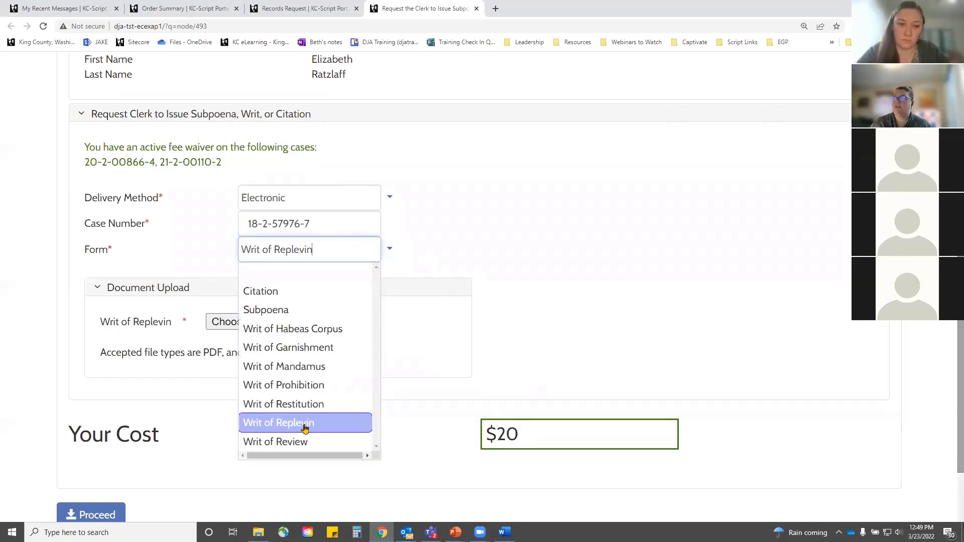
left_click(308, 312)
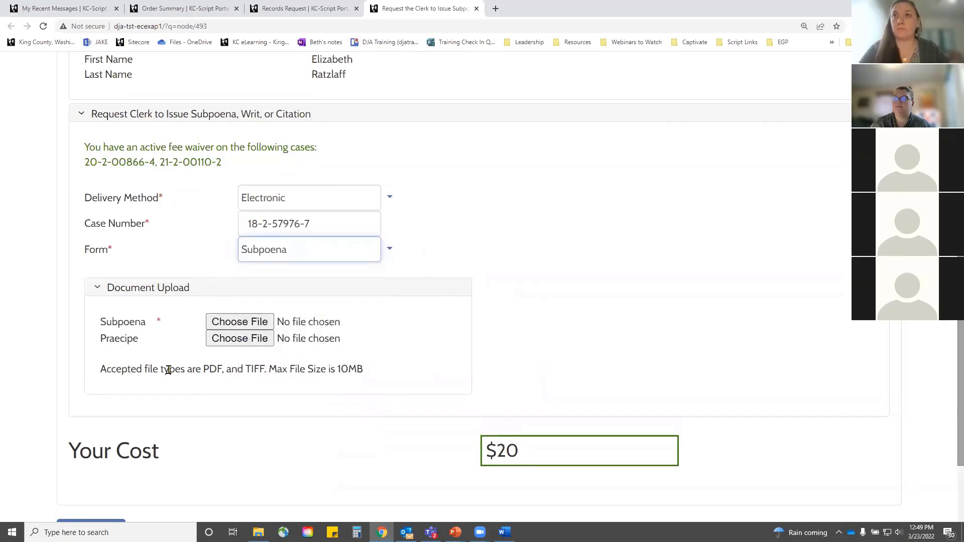
left_click(387, 250)
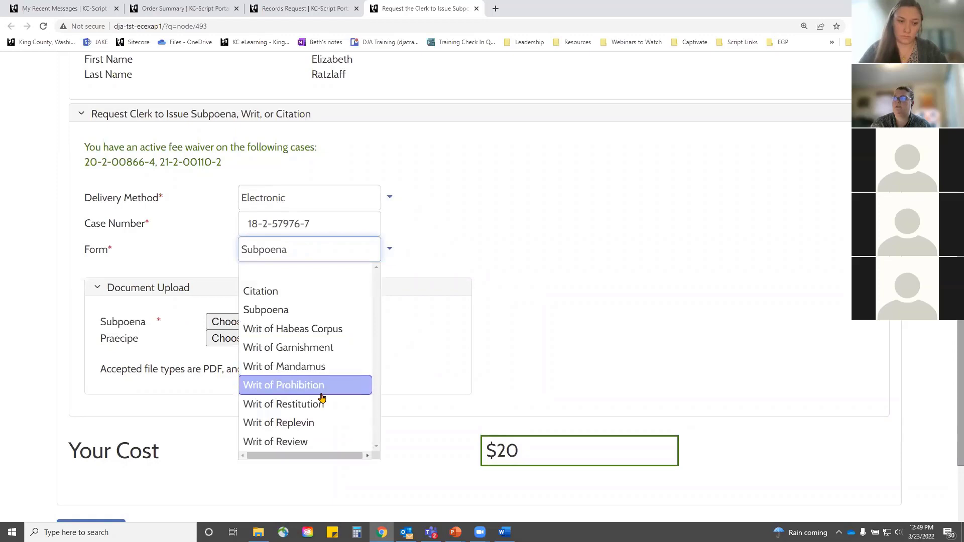
left_click(318, 347)
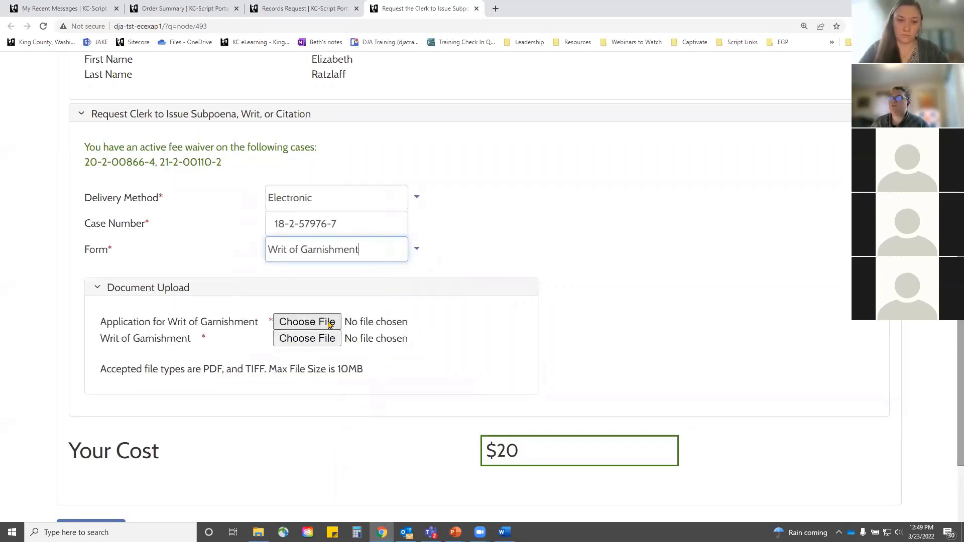
Step: Attach ApplicationForWritofGarnishment from the Desktop as the garnishment application
left_click(329, 324)
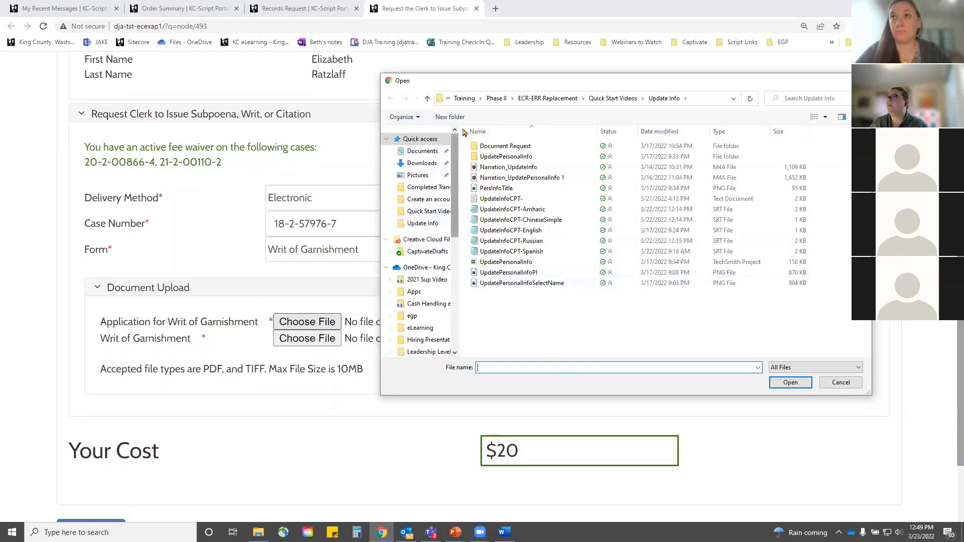
left_click(425, 152)
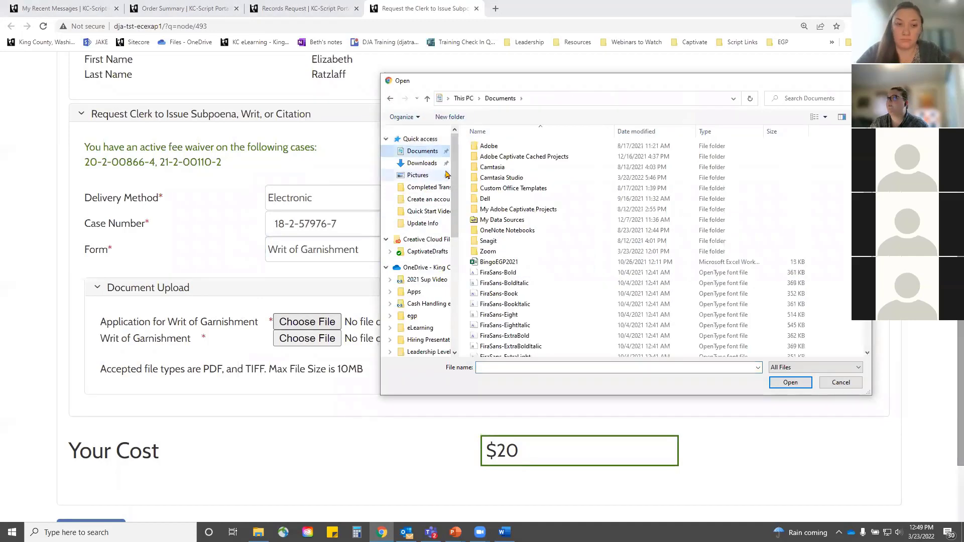
scroll(437, 191, "down", 8)
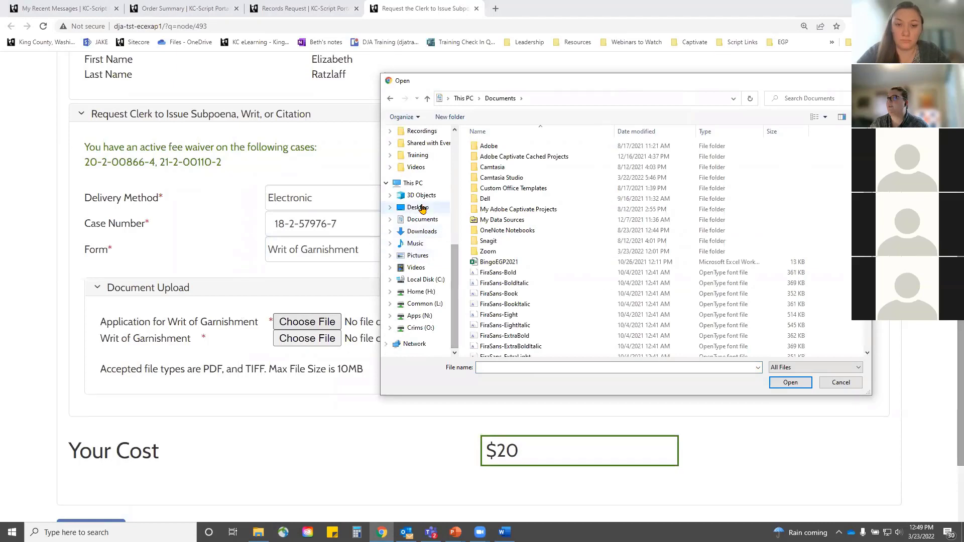
left_click(421, 207)
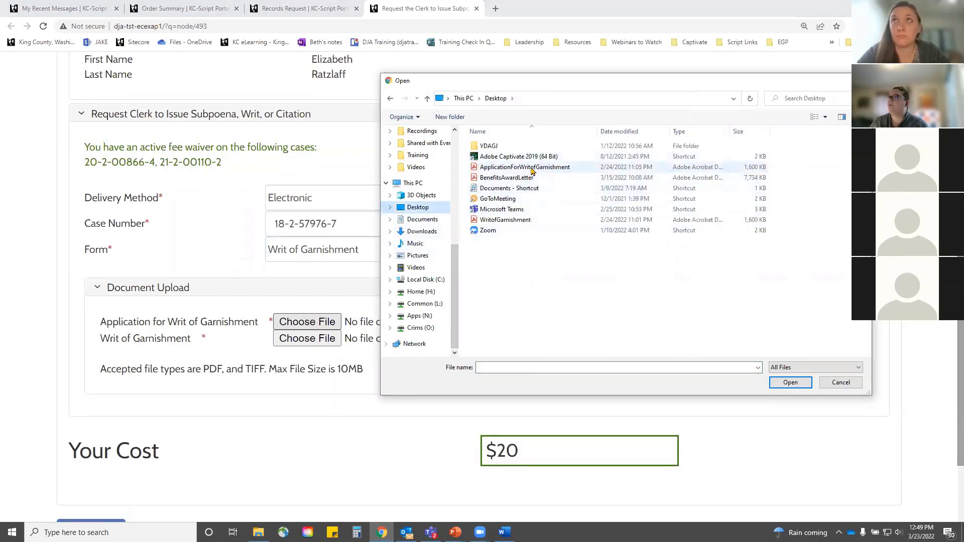
left_click(533, 172)
left_click(778, 386)
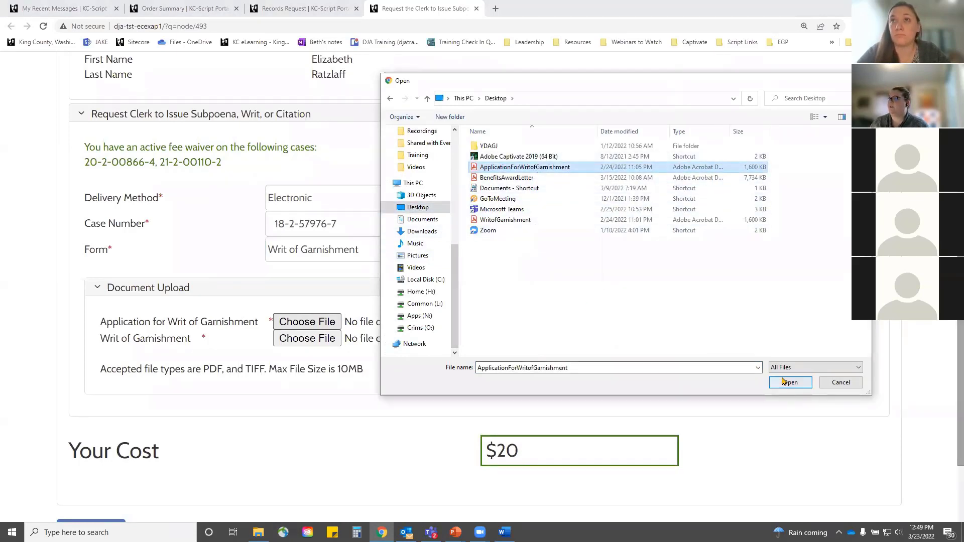
Step: Attach the WritofGarnishment file as the writ and submit the request
left_click(334, 340)
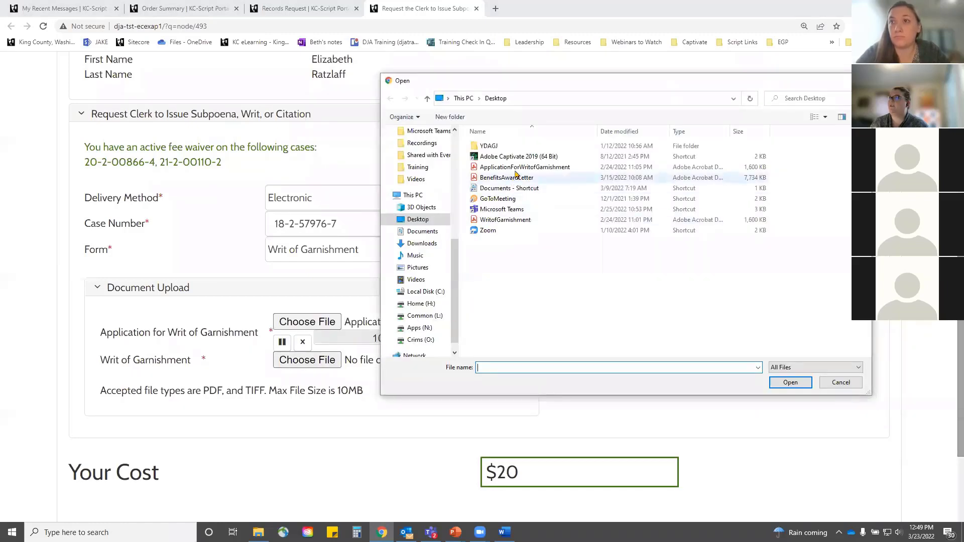
left_click(526, 221)
left_click(790, 382)
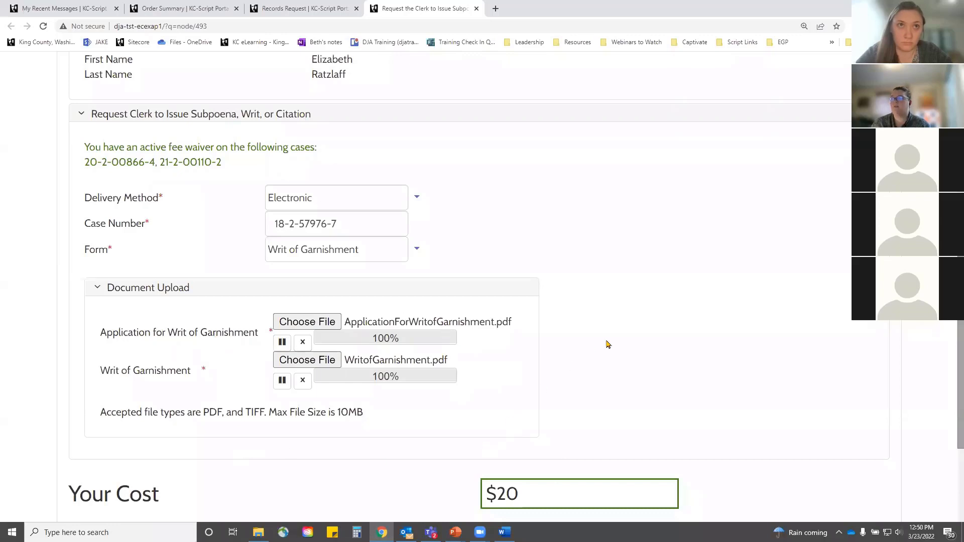
scroll(636, 350, "down", 2)
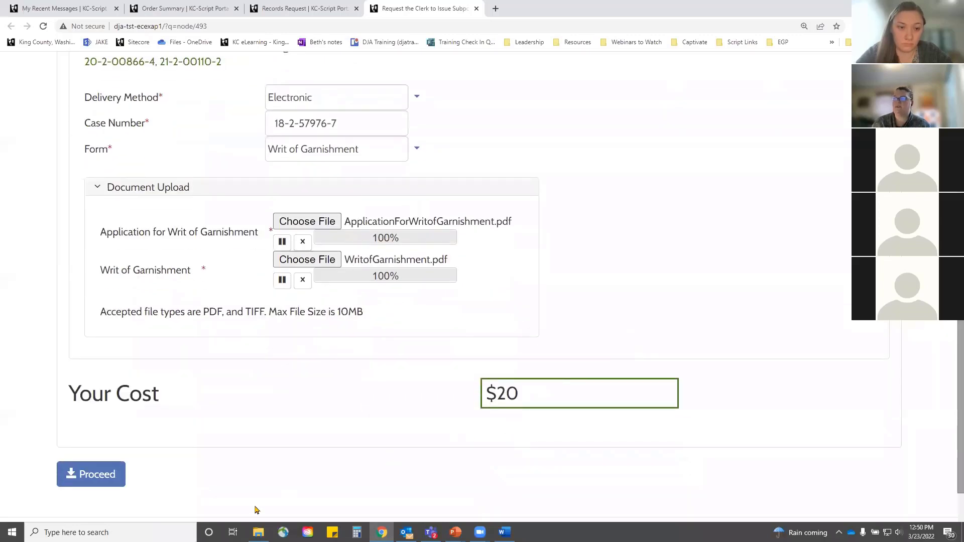
left_click(82, 474)
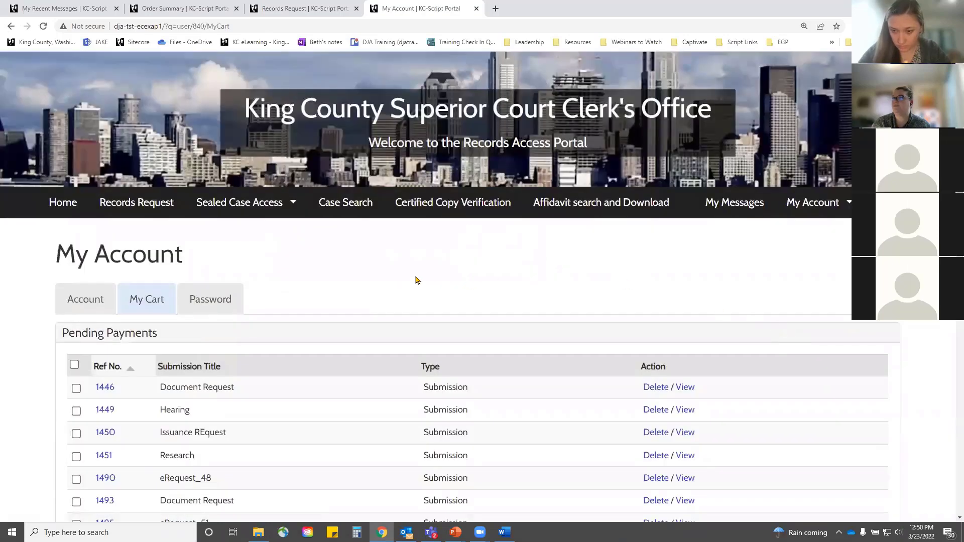
Step: Scroll through the nine pending payments in My Cart, including the new Issuance Request
scroll(416, 280, "down", 3)
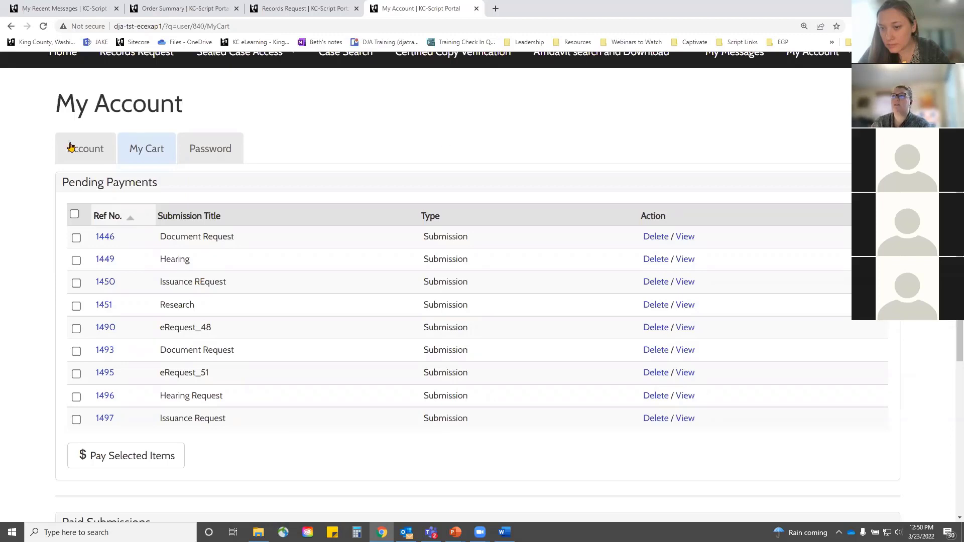
scroll(70, 147, "up", 2)
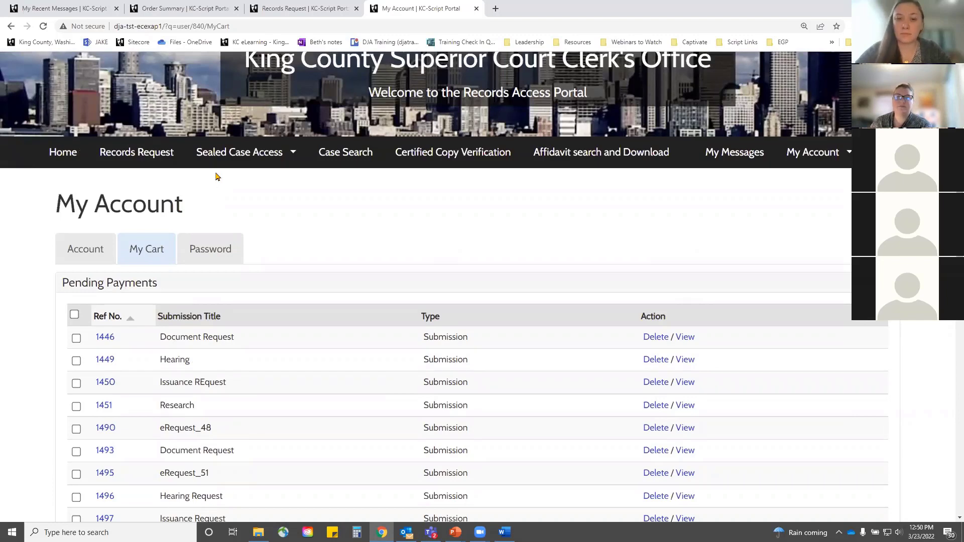
Step: Start a new Records Request from the home page and title it 'Research Request'
left_click(125, 157)
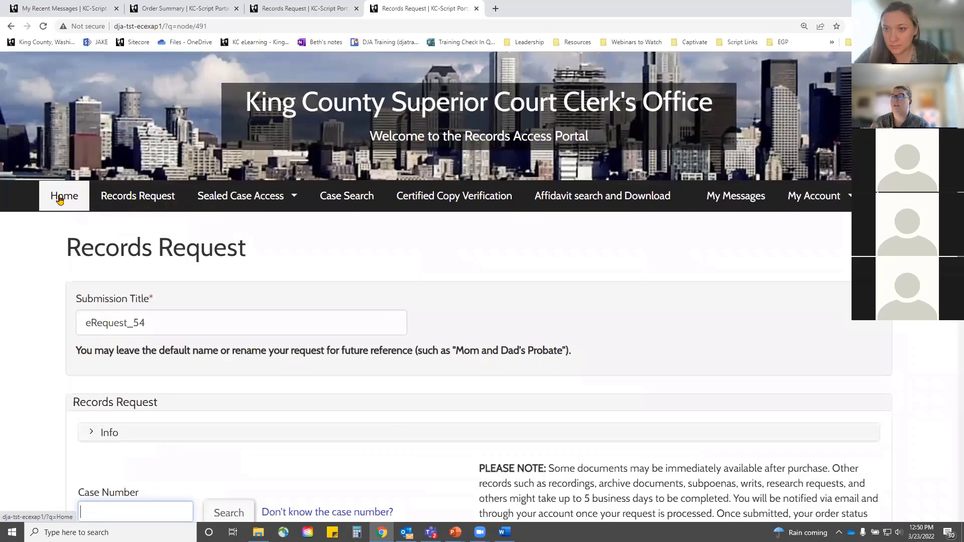
left_click(59, 200)
scroll(486, 472, "down", 3)
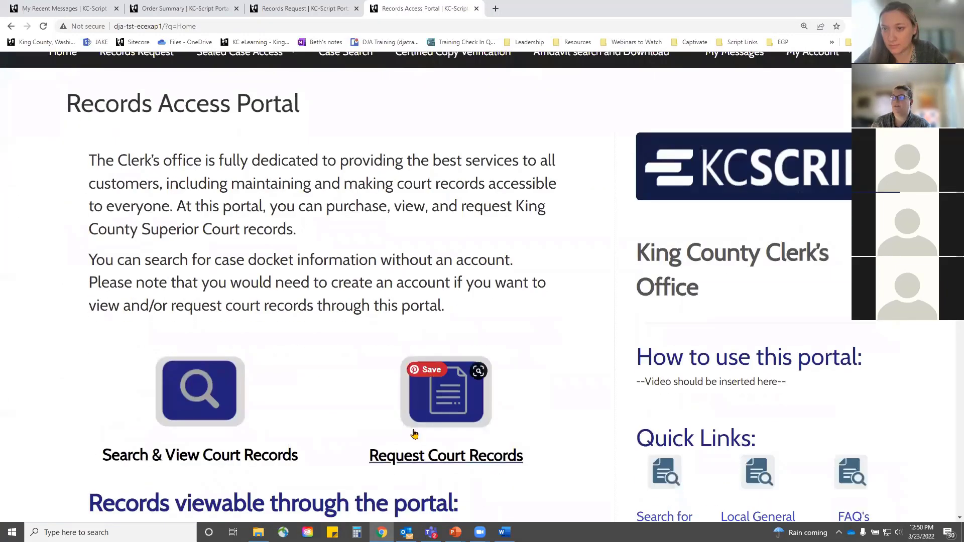
scroll(224, 243, "up", 3)
left_click(154, 206)
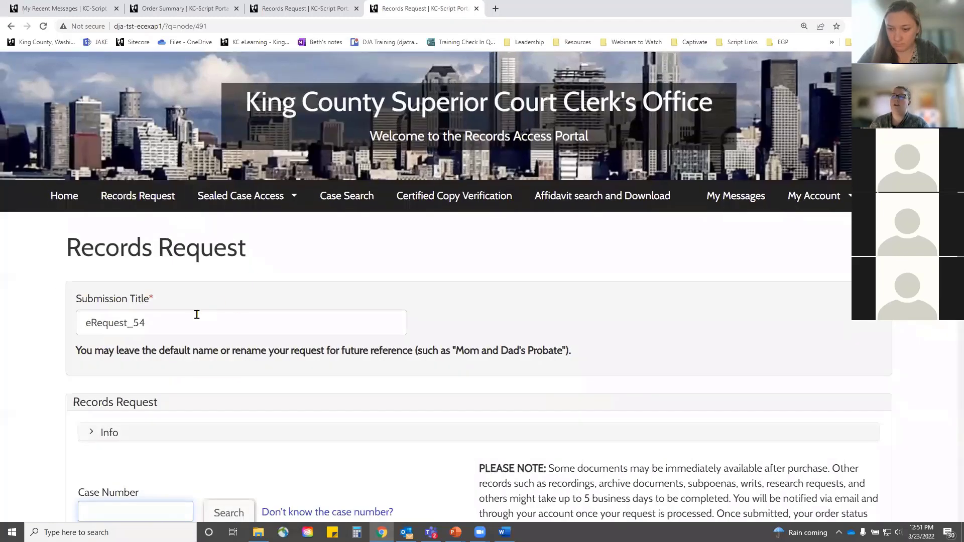
left_click_drag(191, 323, 3, 303)
type("Re")
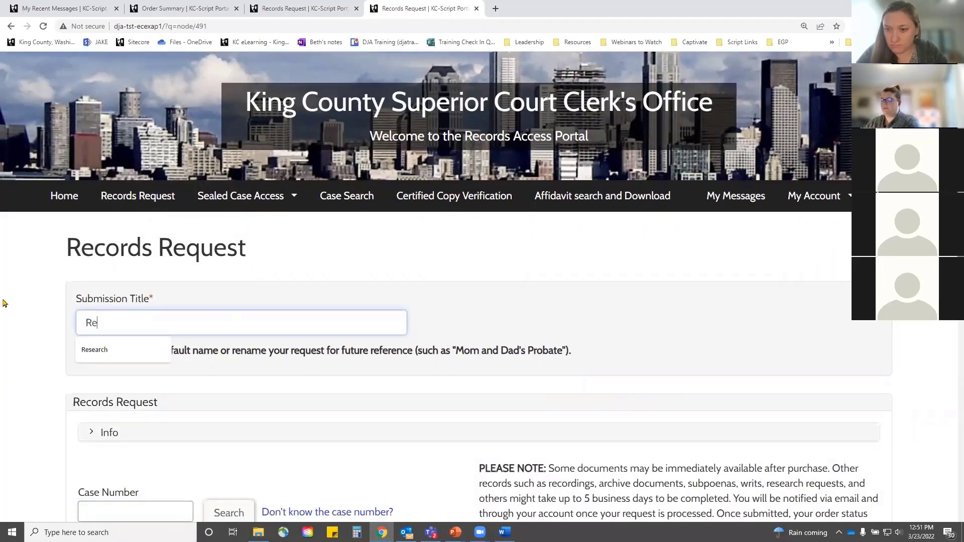
type("search")
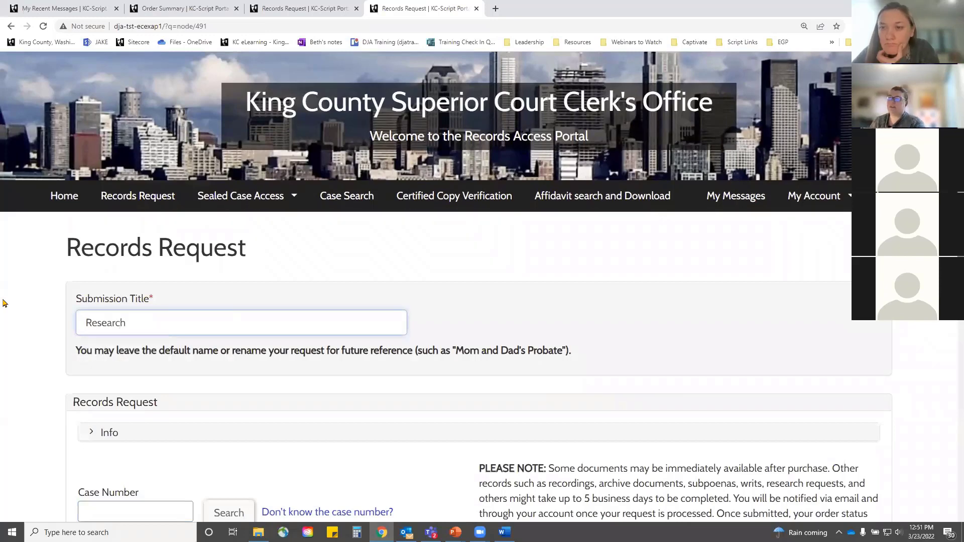
type(" Request")
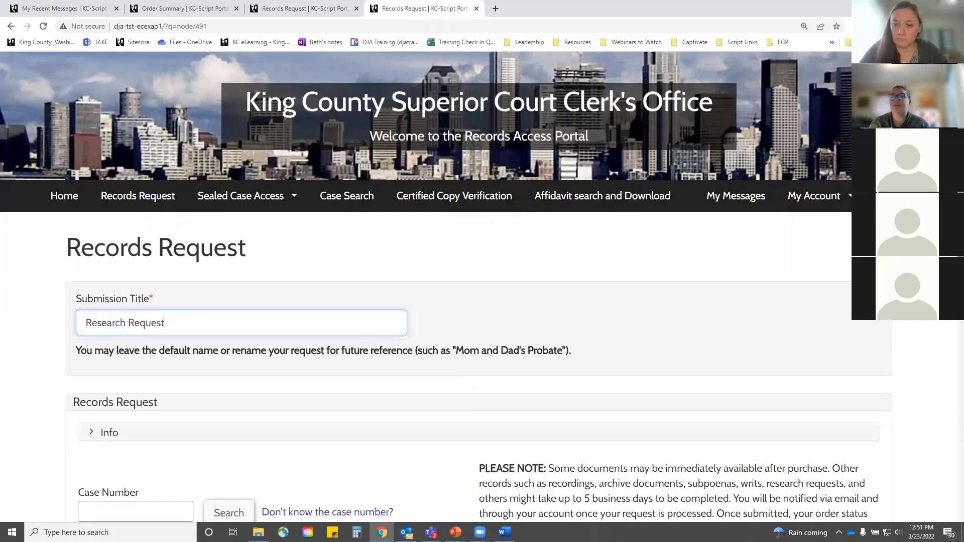
scroll(166, 261, "down", 3)
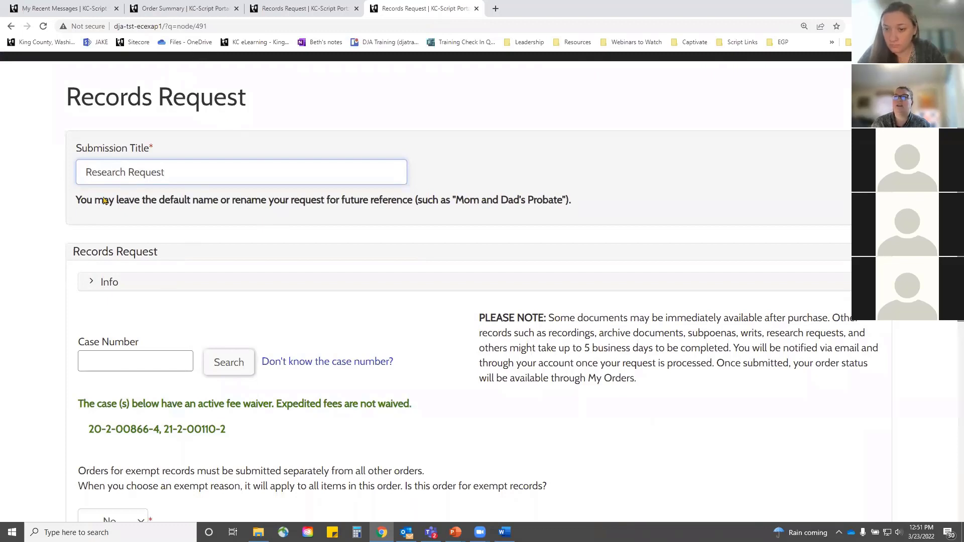
Step: Open the research option for unfound records, leave it non-expedited, and choose Electronic delivery
scroll(151, 251, "down", 2)
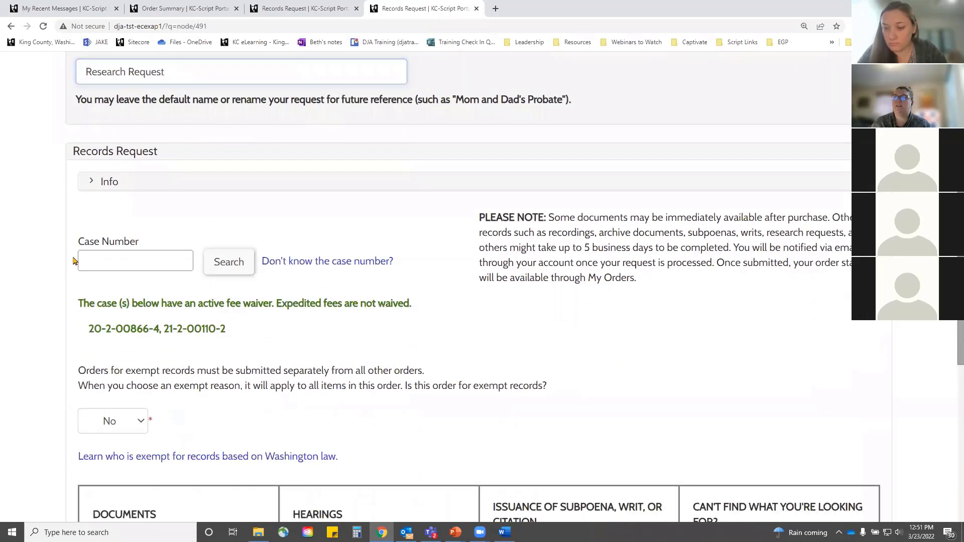
scroll(381, 321, "down", 3)
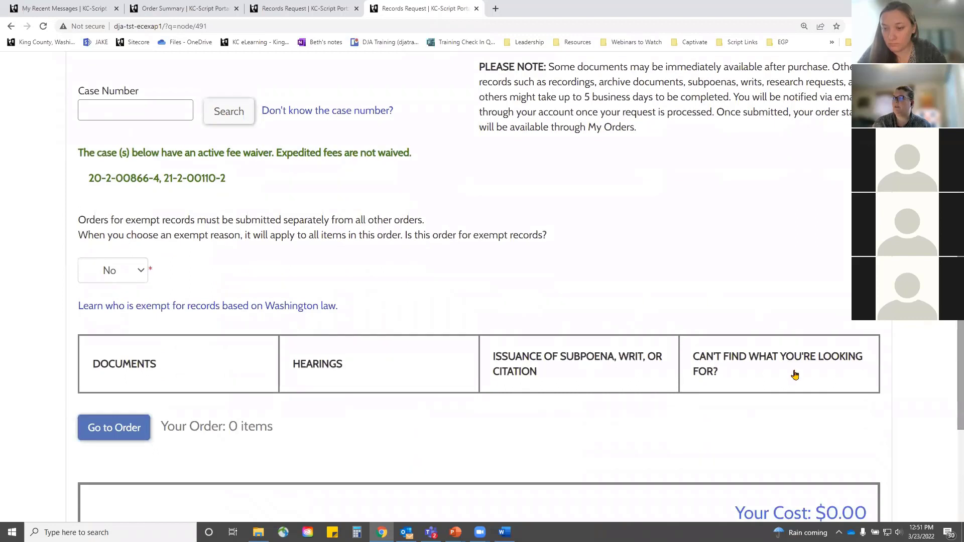
left_click(746, 371)
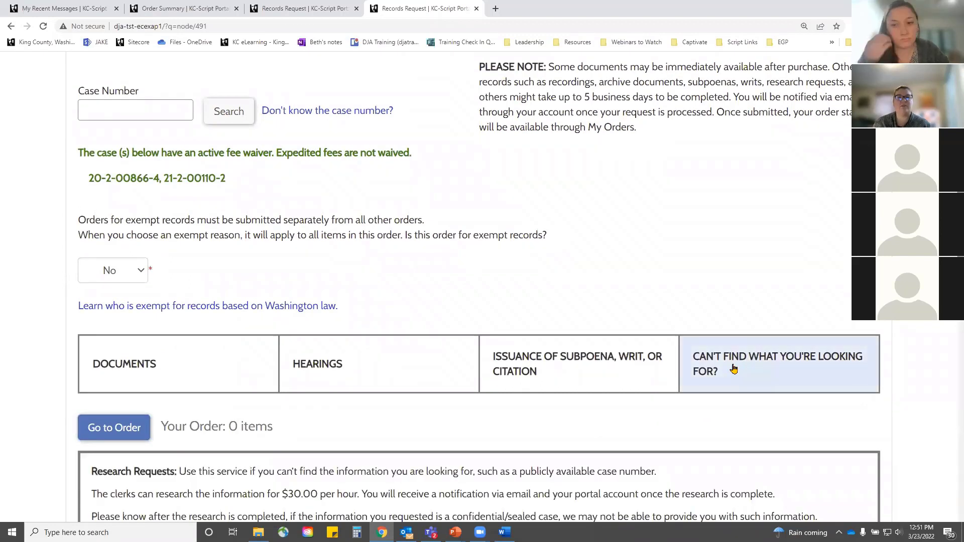
scroll(534, 230, "down", 5)
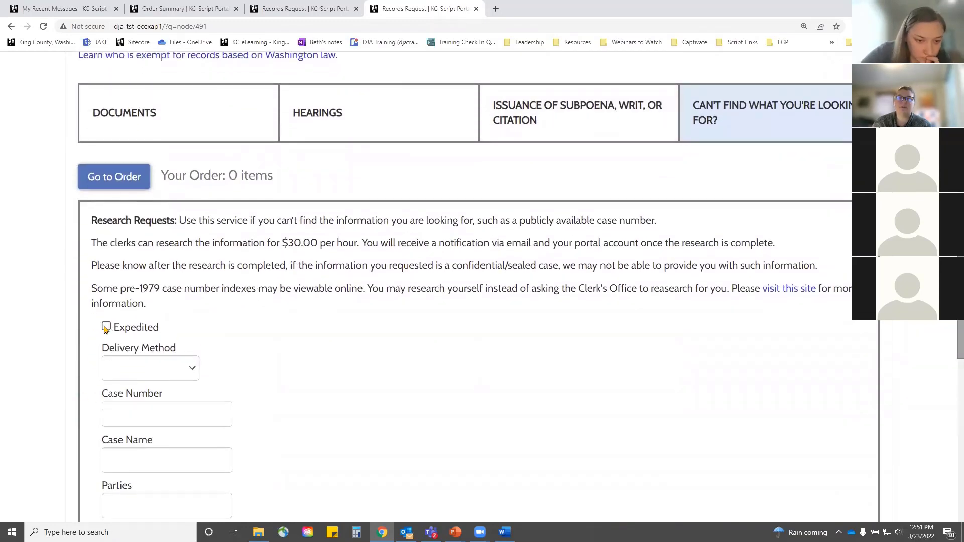
left_click(106, 327)
left_click(107, 327)
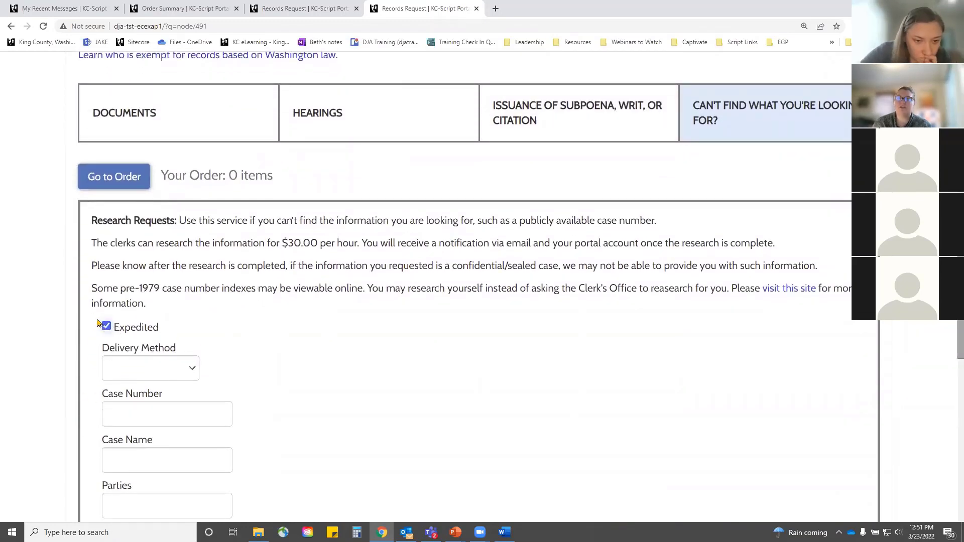
left_click(107, 328)
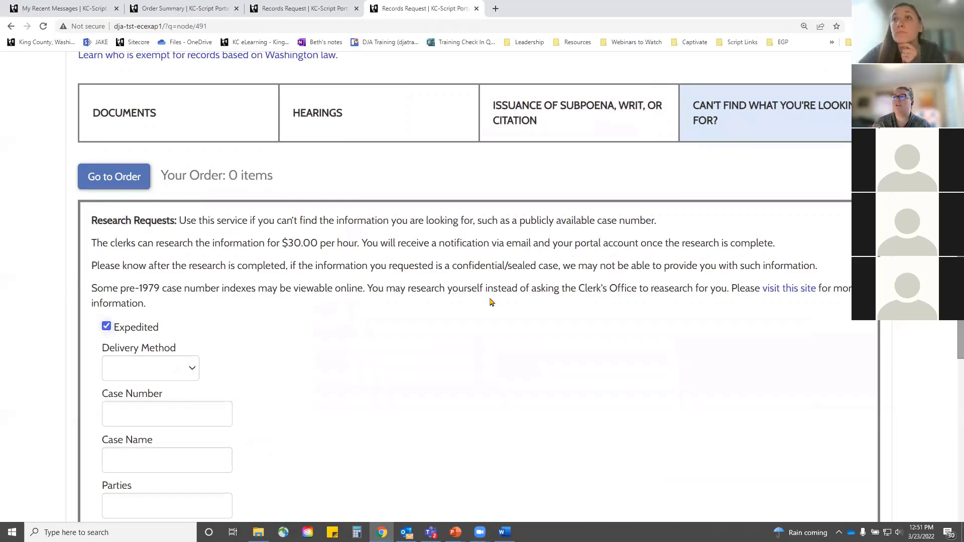
left_click(106, 327)
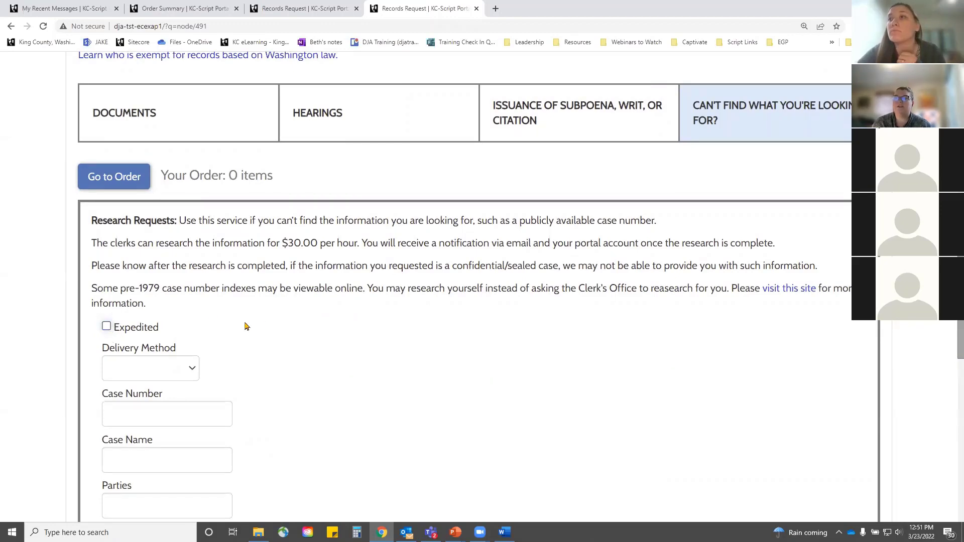
scroll(246, 338, "down", 3)
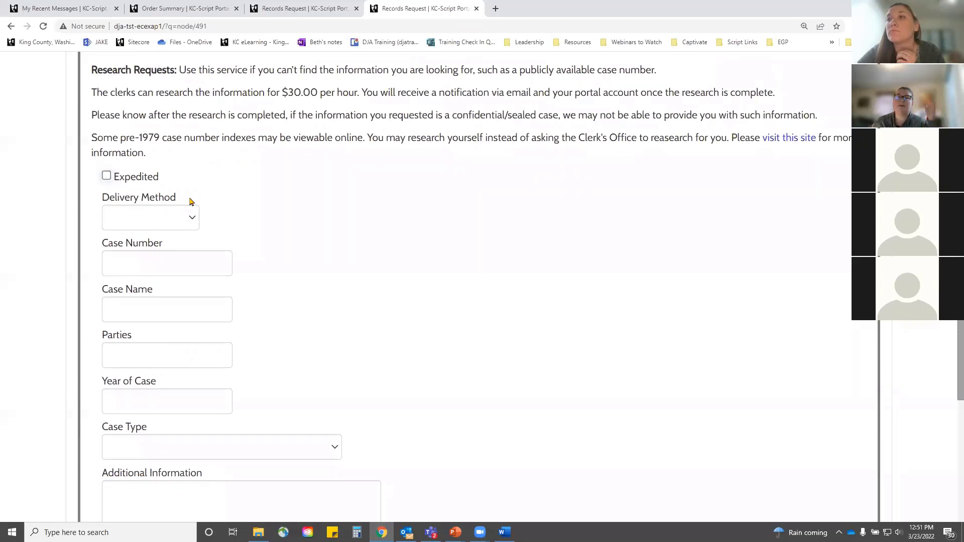
left_click(191, 219)
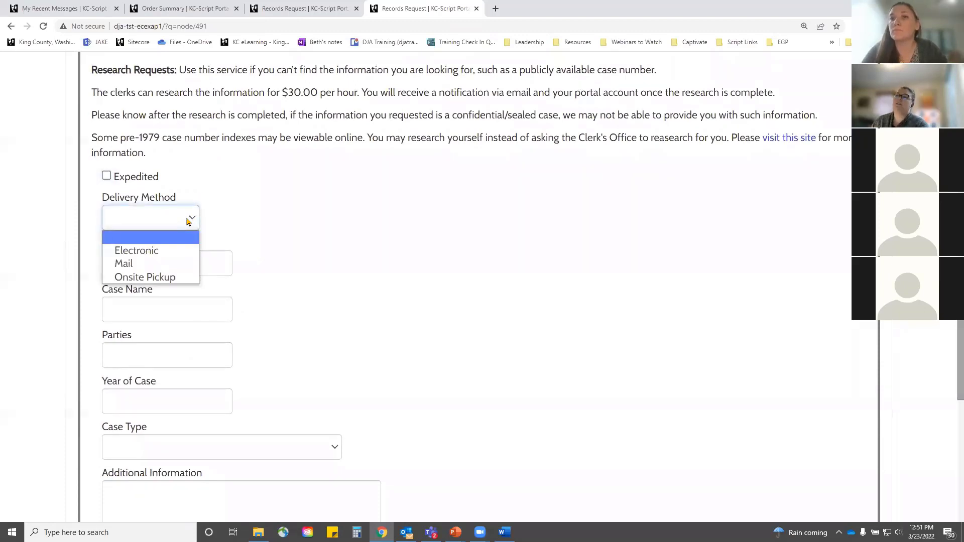
left_click(156, 256)
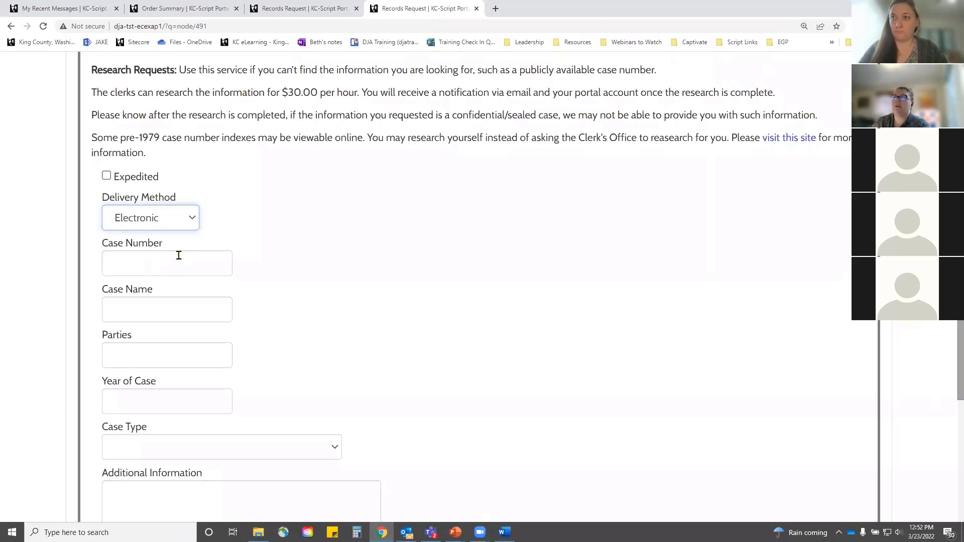
Step: Enter case name 'Test vs Test', the parties' names, the case year, and Civil case type
left_click(164, 261)
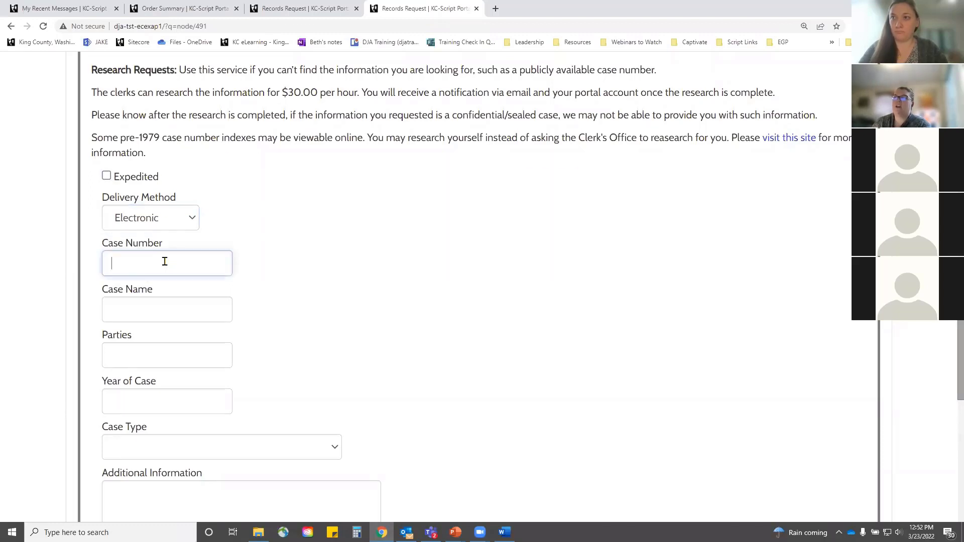
left_click(157, 301)
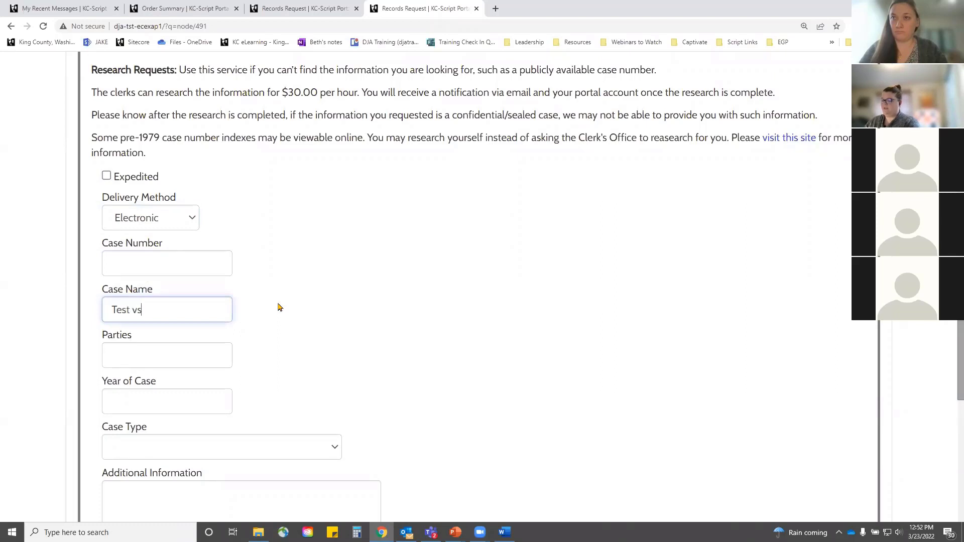
type("Test vs TEst")
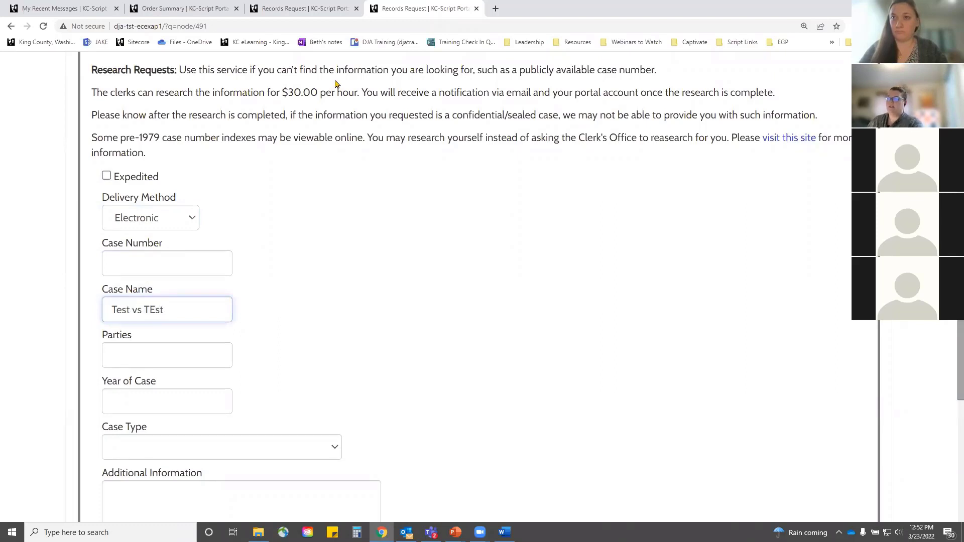
key("BackSpace")
key("BackSpace")
type("es")
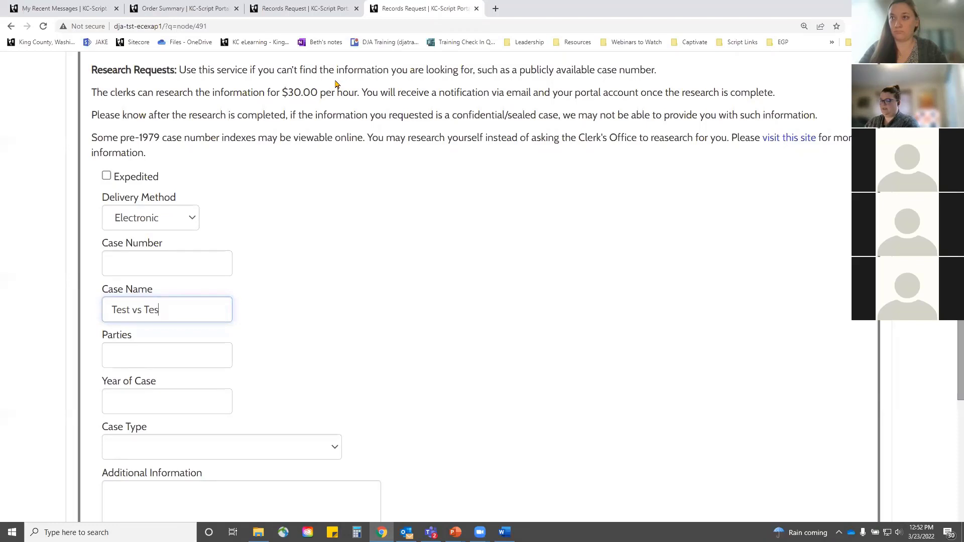
type("t")
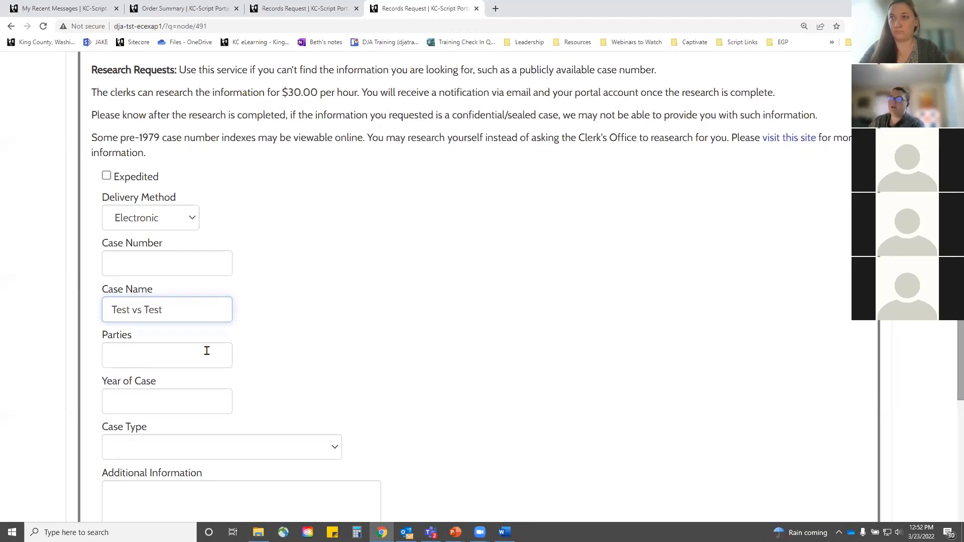
left_click(206, 351)
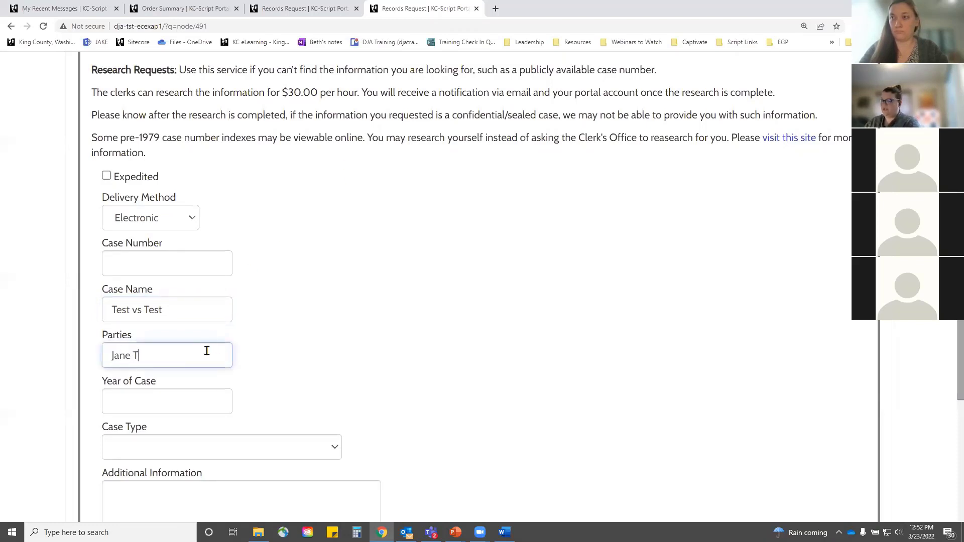
type("Jane Test and John Test")
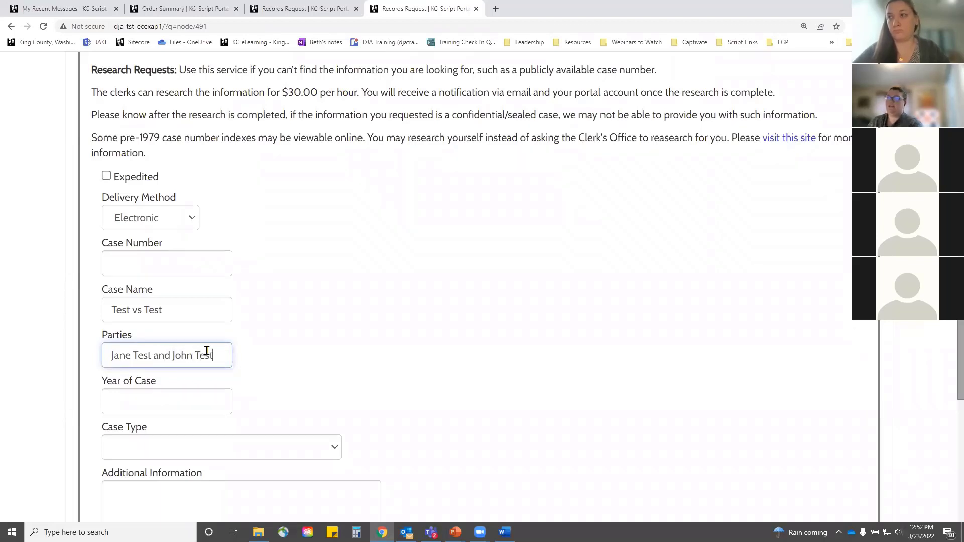
left_click(205, 394)
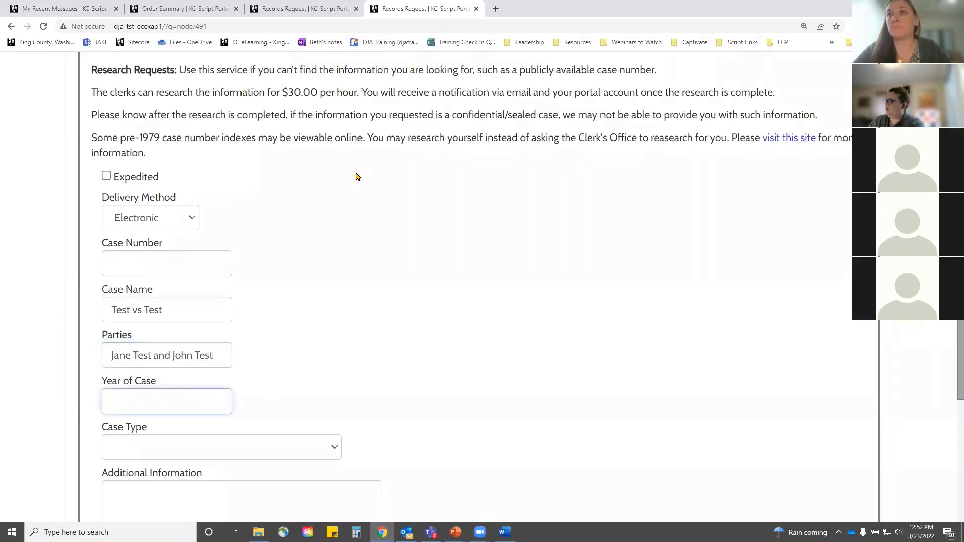
type("1960")
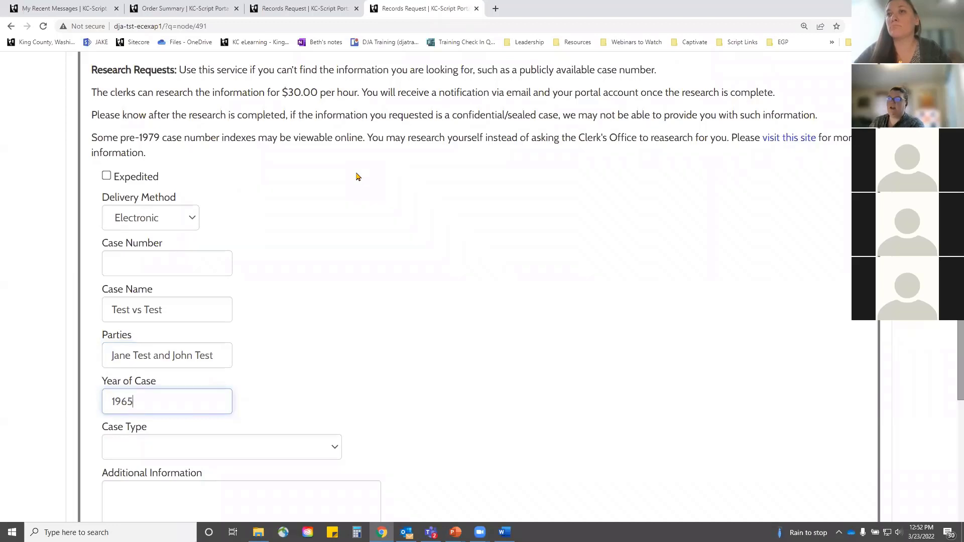
left_click(267, 452)
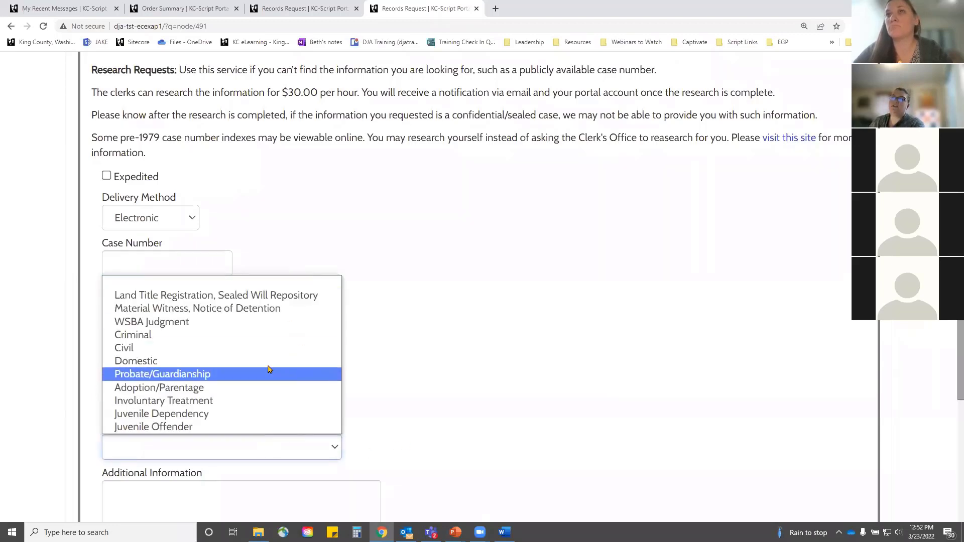
left_click(256, 349)
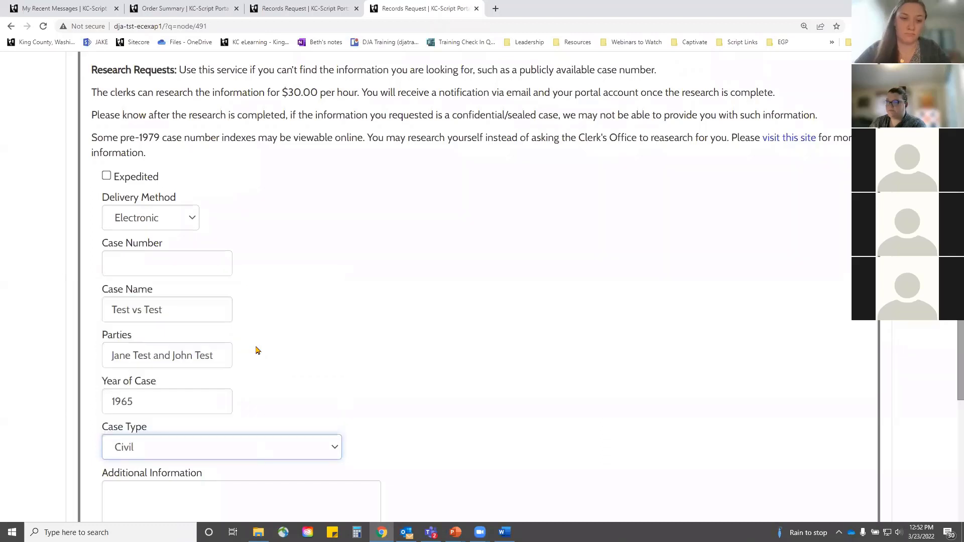
Step: Add the note 'This had to do with a boat.' and add the research request to the order
scroll(375, 288, "down", 4)
left_click(173, 317)
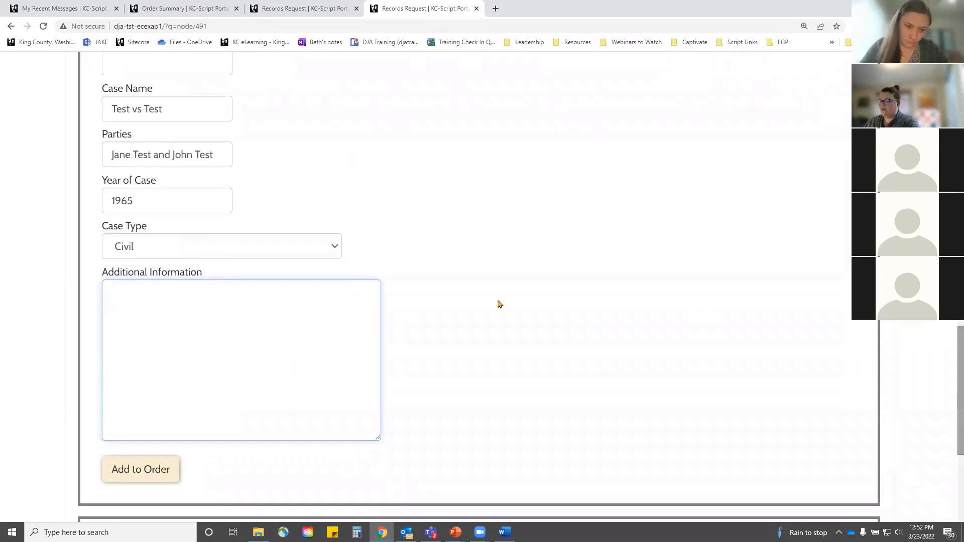
type("This had to")
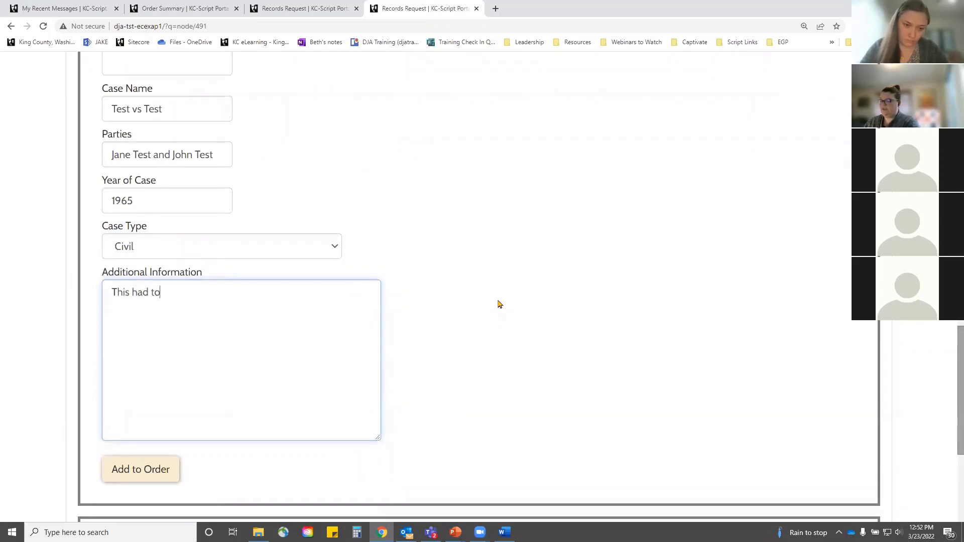
type(" do with a bo")
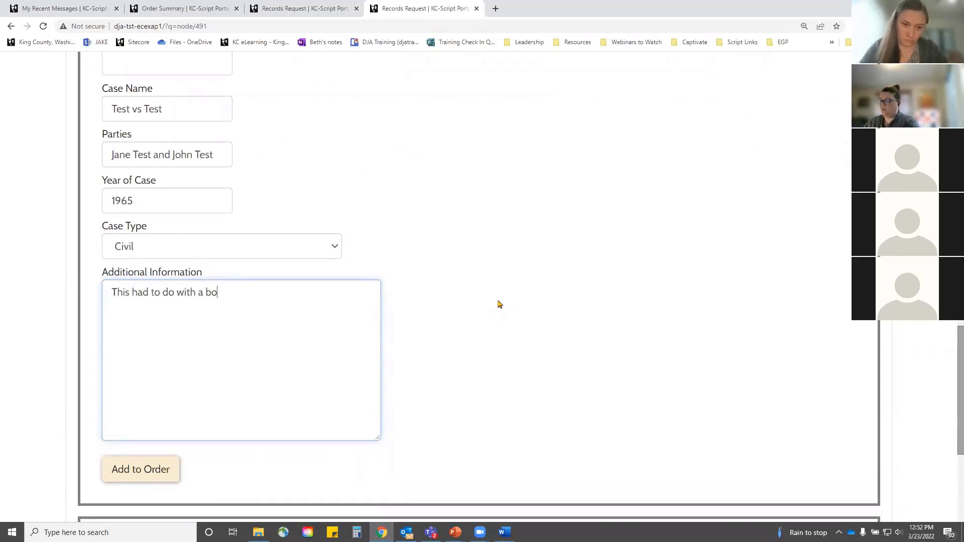
type("at.")
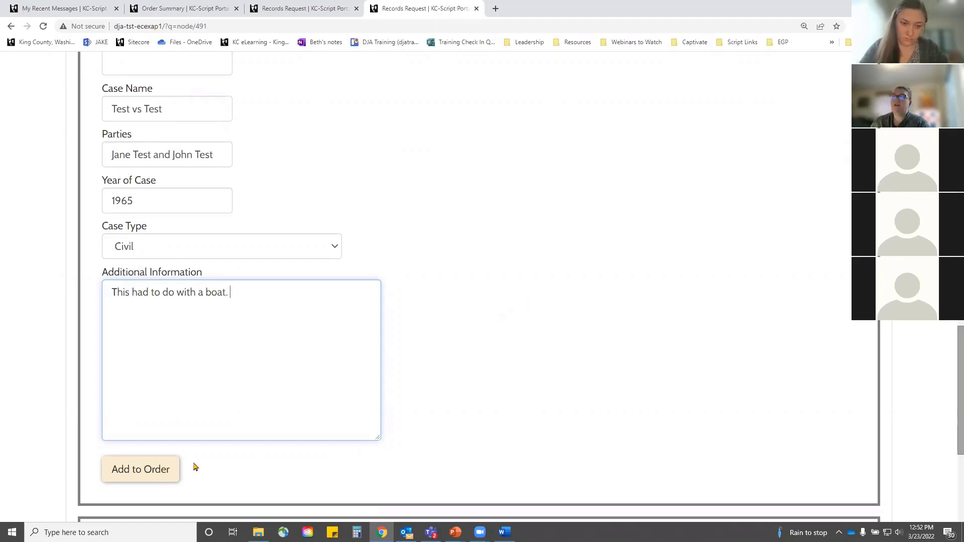
left_click(139, 467)
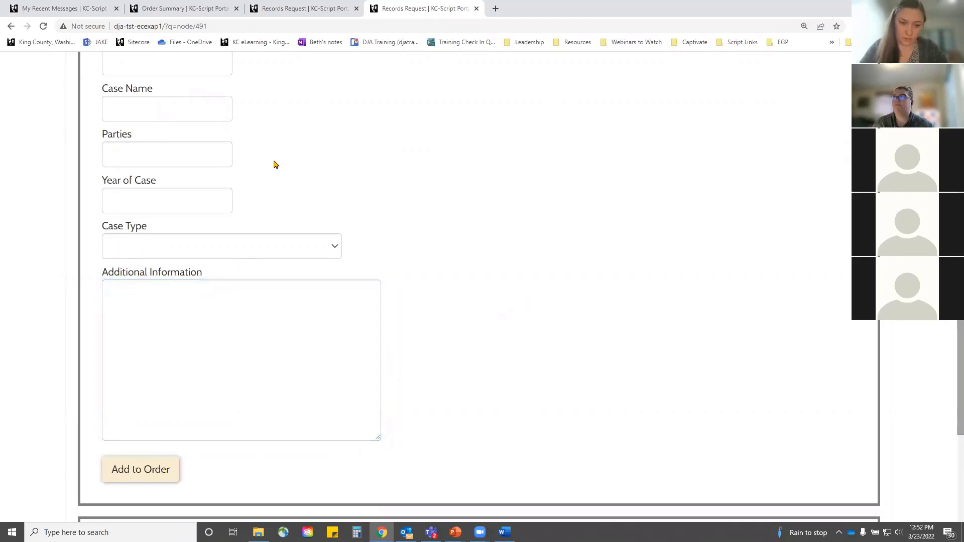
Step: Tick Expedite on the Test vs Test row in the order's Research table
scroll(347, 241, "down", 3)
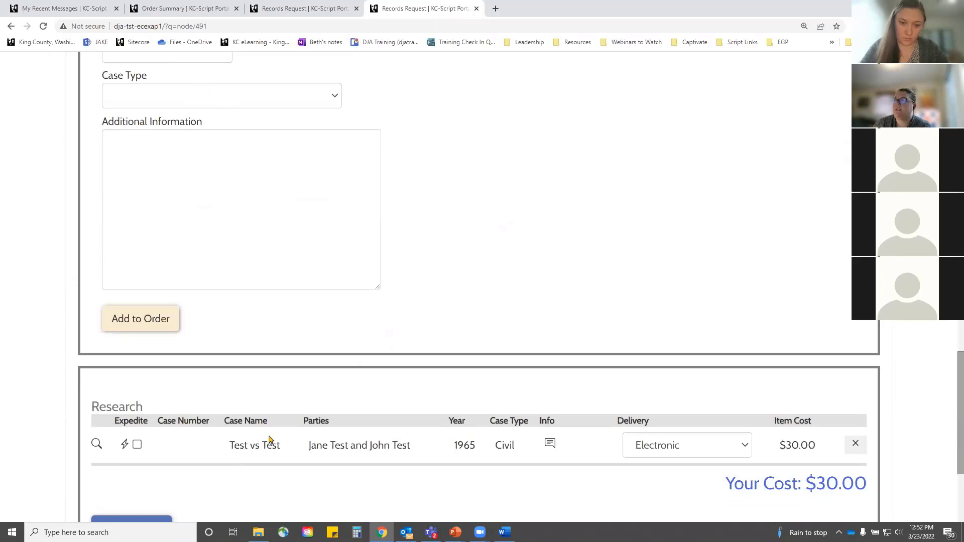
scroll(331, 290, "up", 2)
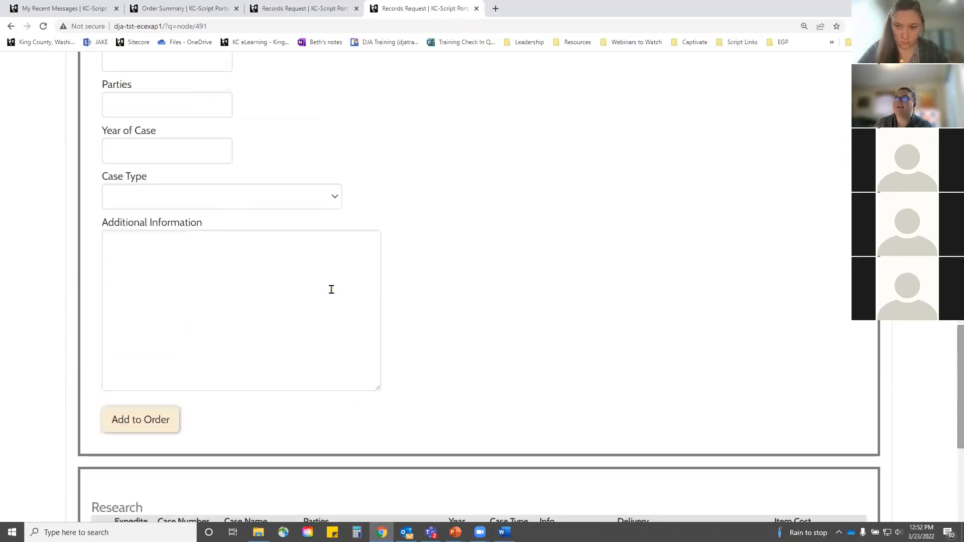
scroll(331, 290, "up", 5)
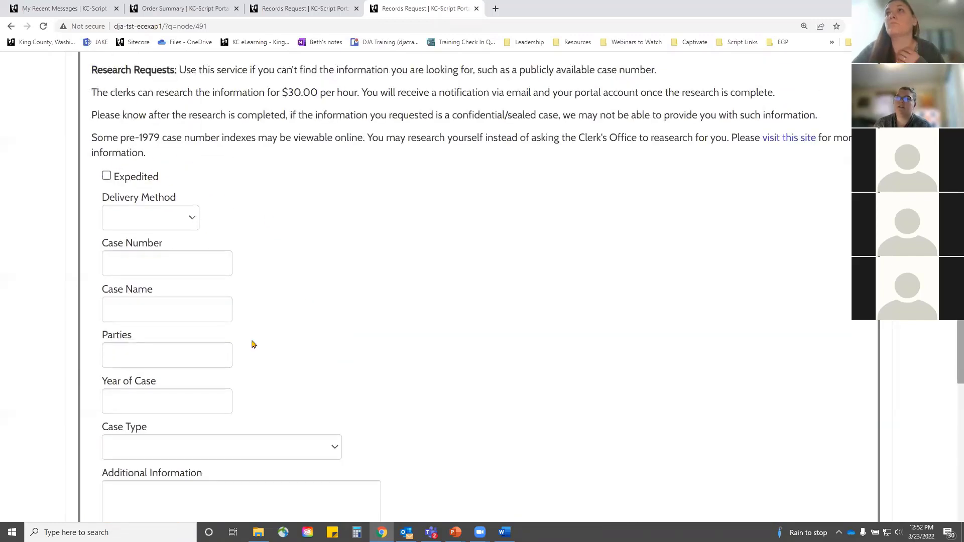
scroll(254, 344, "down", 9)
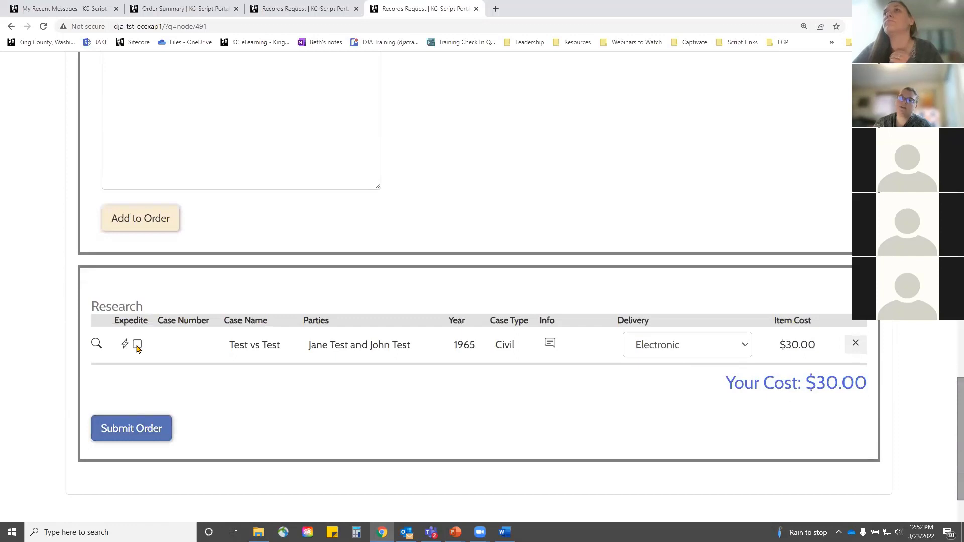
left_click(137, 345)
left_click(137, 346)
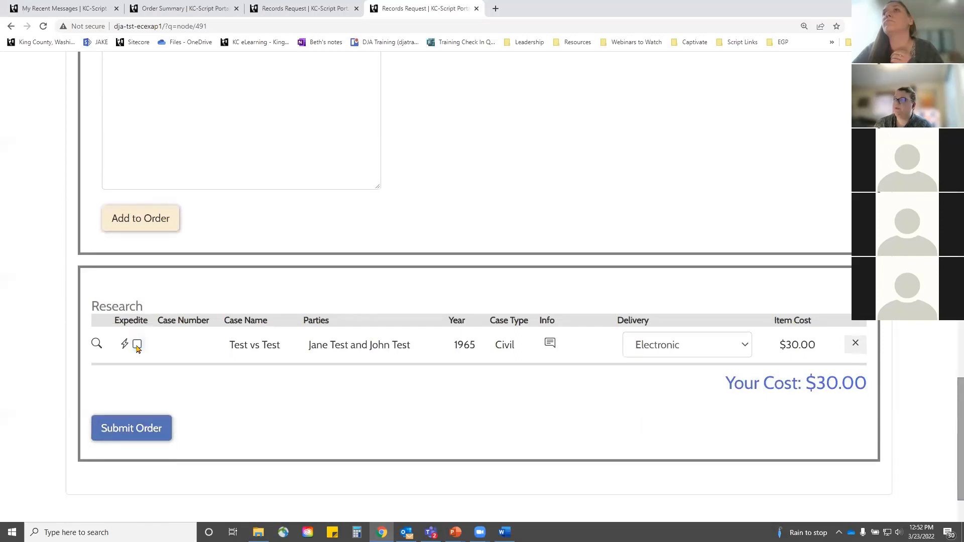
left_click(137, 346)
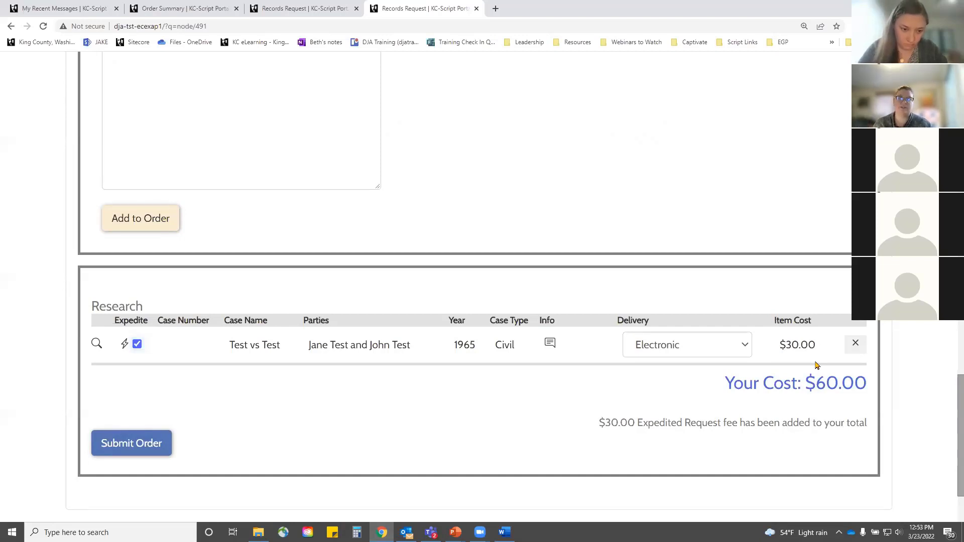
Step: Submit and confirm the research order, then return to the portal home page
left_click(122, 444)
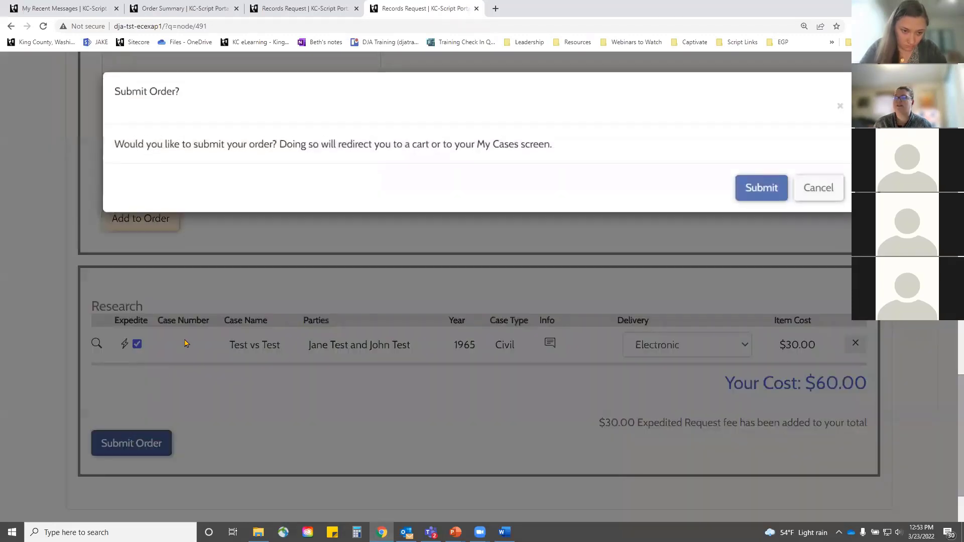
left_click(759, 191)
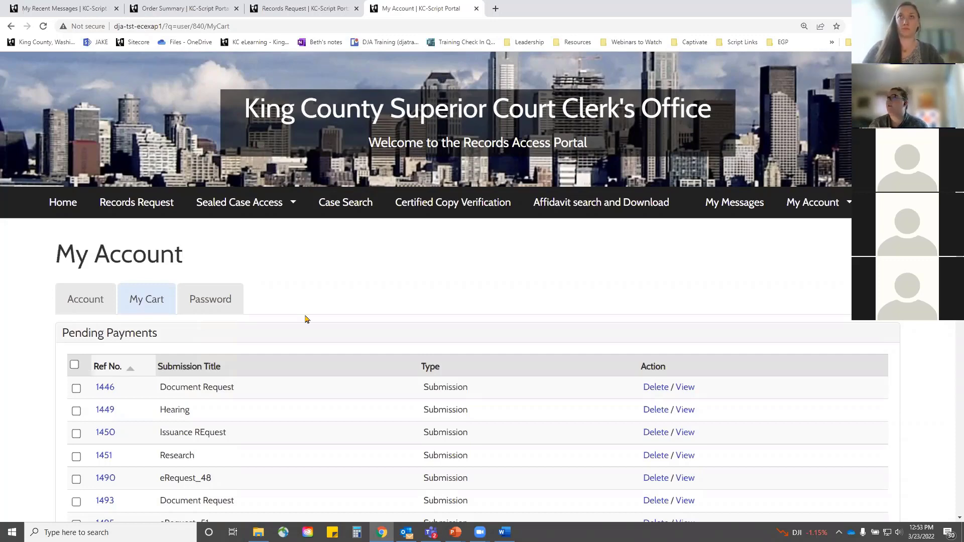
left_click(61, 207)
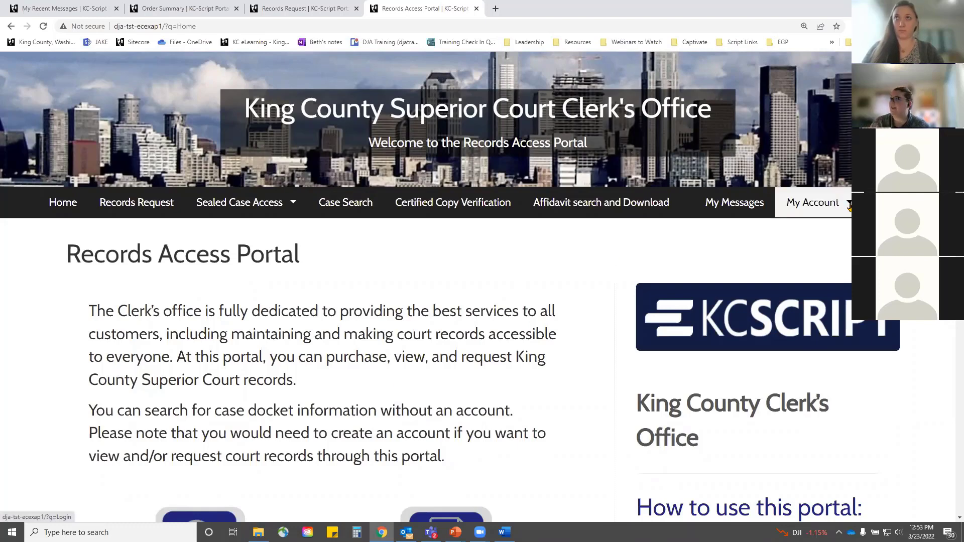
Step: In My Cart, select all but 1490, 1451, 1449, 1446 and 1450, then pay the selected items
left_click(849, 206)
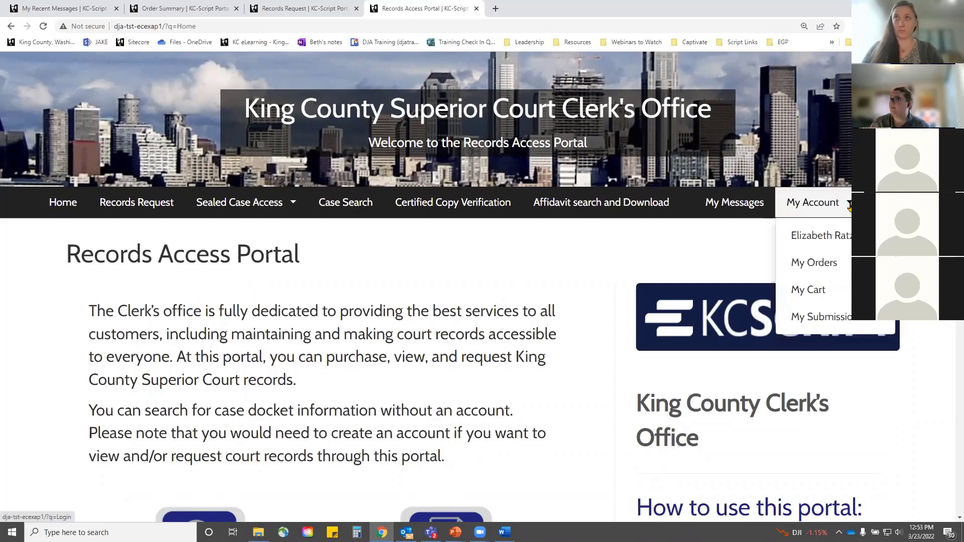
left_click(821, 292)
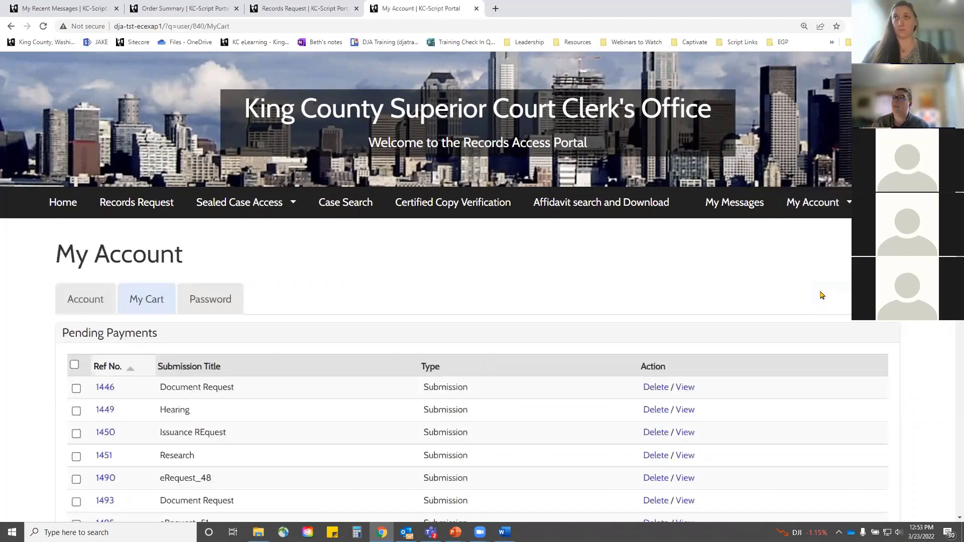
scroll(271, 409, "down", 3)
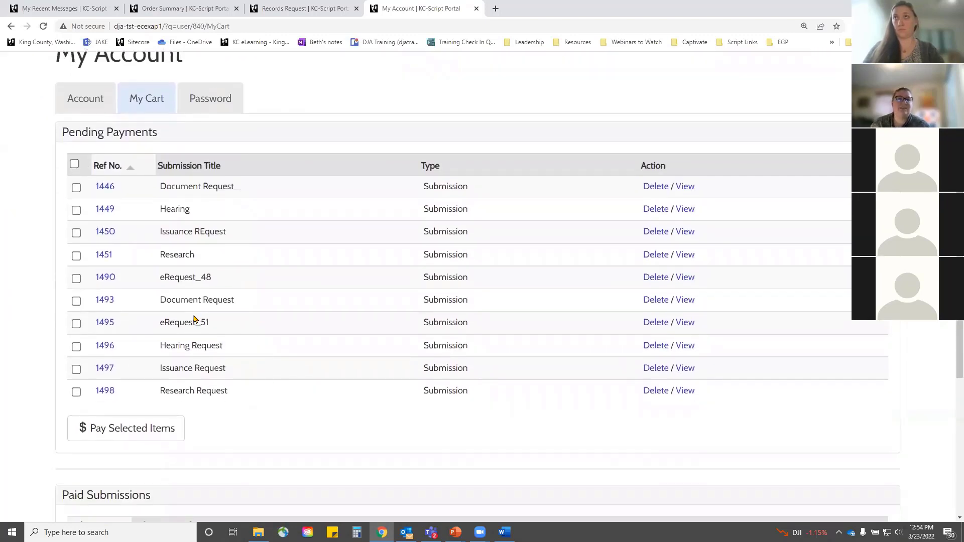
left_click(74, 165)
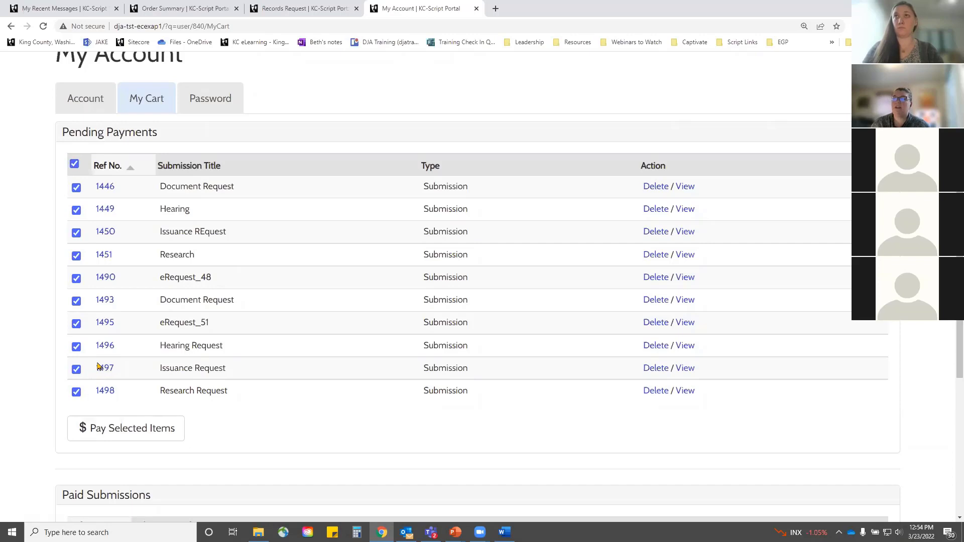
left_click(76, 278)
left_click(77, 256)
left_click(76, 211)
left_click(77, 188)
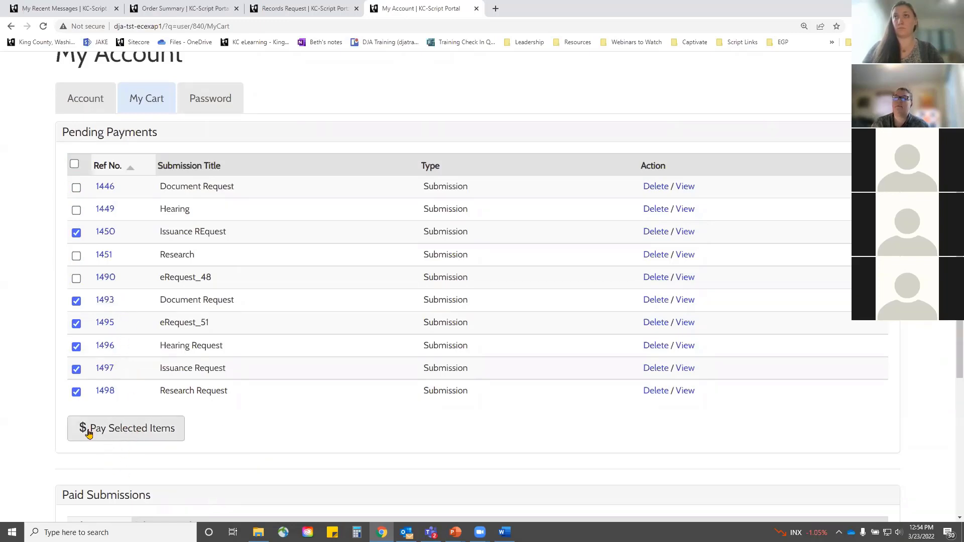
left_click(76, 234)
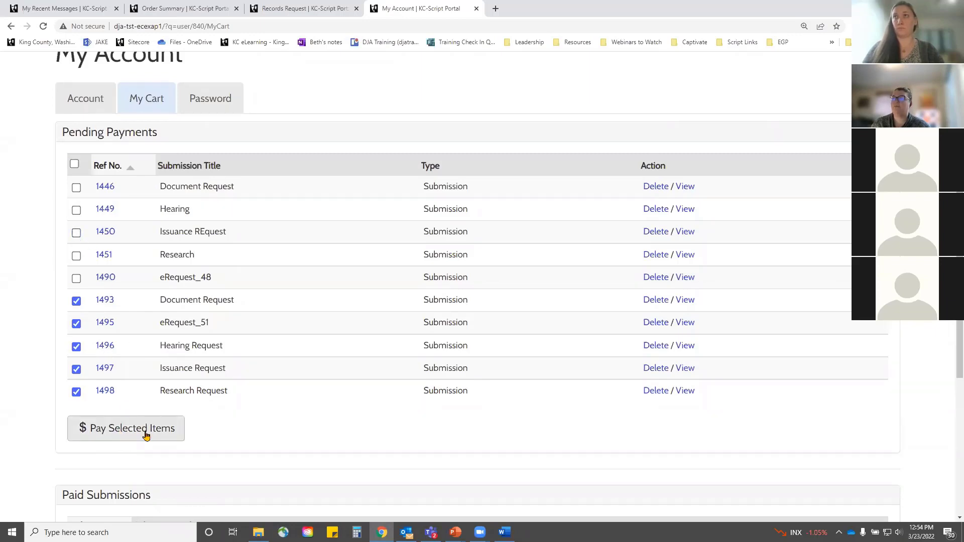
left_click(145, 429)
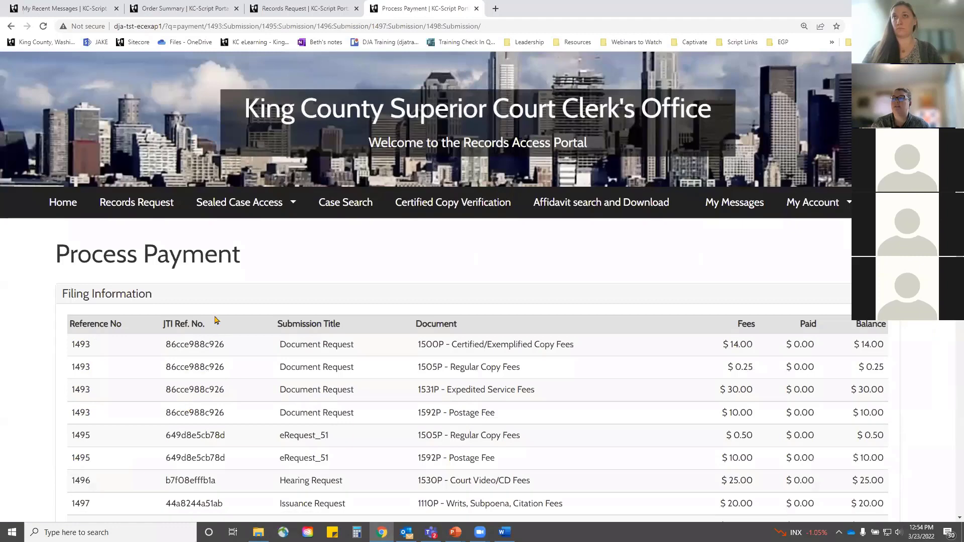
scroll(294, 307, "down", 3)
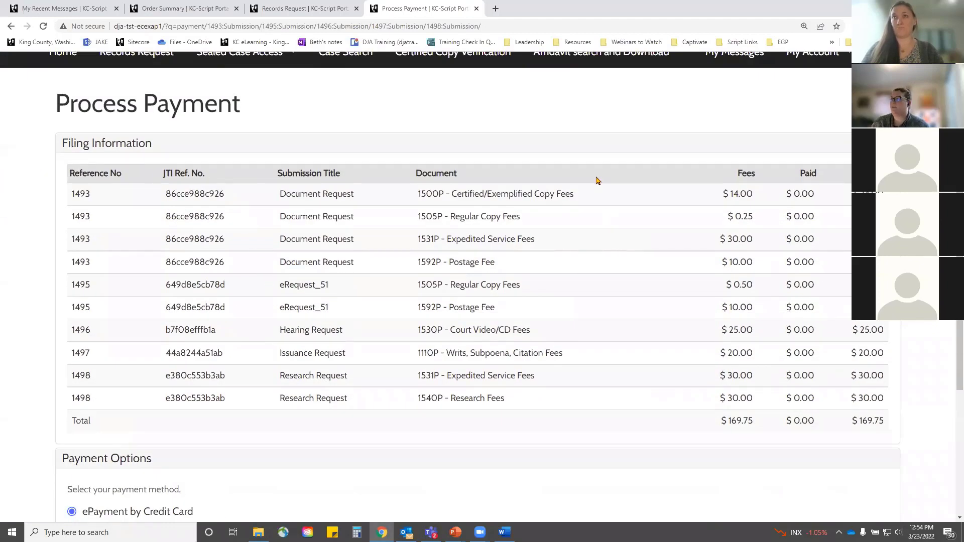
scroll(479, 458, "down", 2)
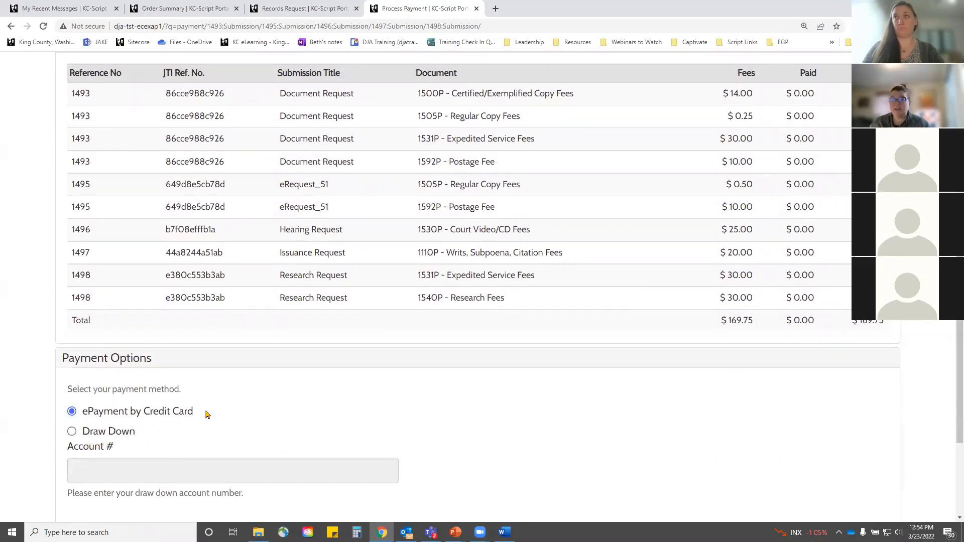
scroll(269, 445, "down", 3)
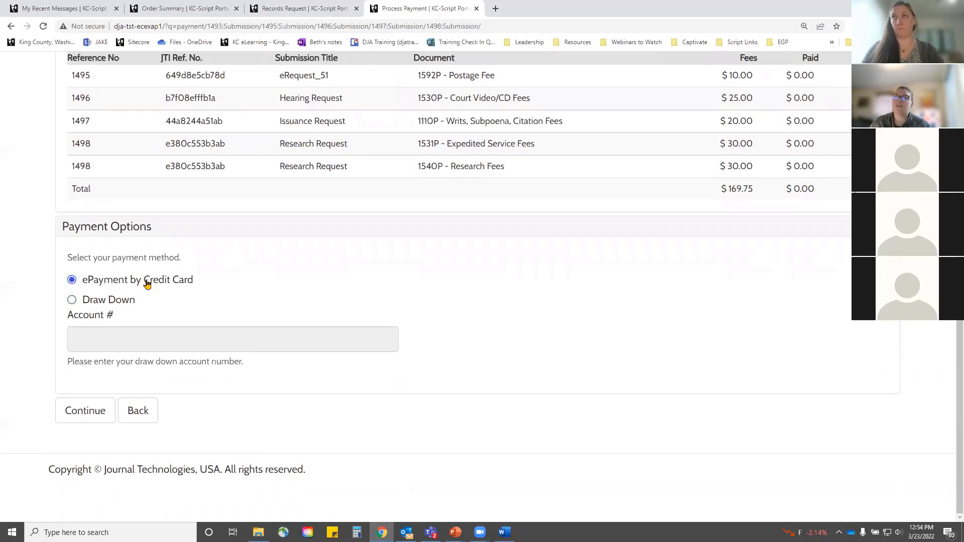
left_click(83, 409)
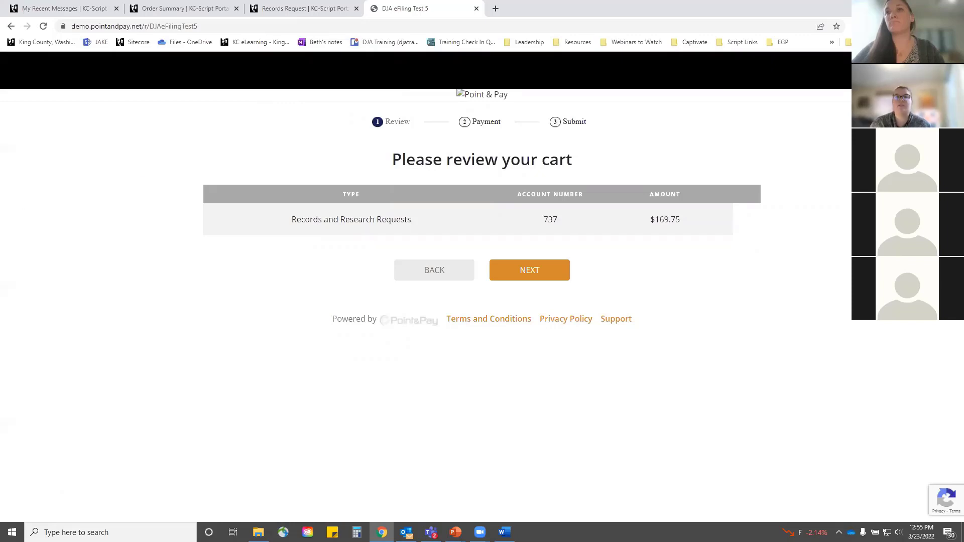
left_click(11, 27)
scroll(85, 193, "up", 5)
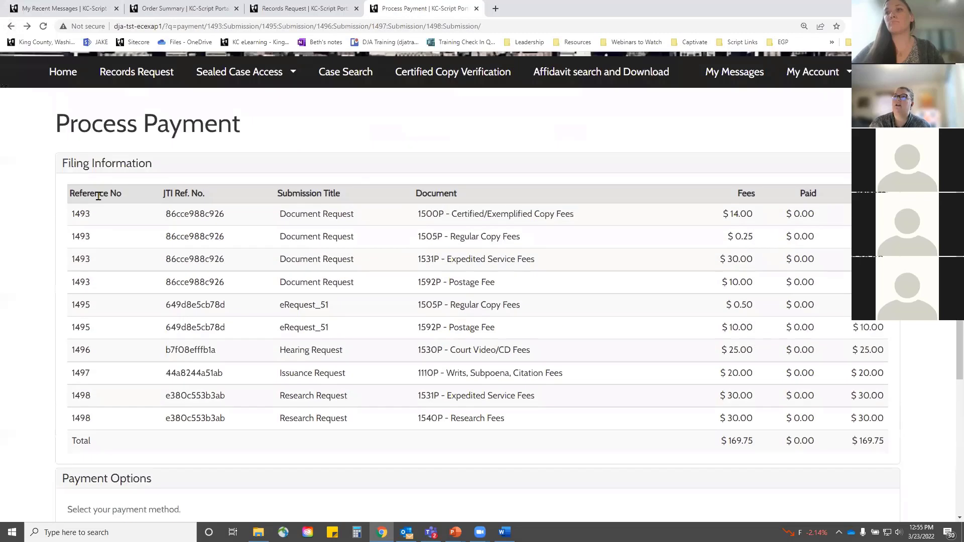
Step: Scroll to the top of the Process Payment page and return to the portal home page
scroll(99, 196, "up", 3)
left_click(62, 202)
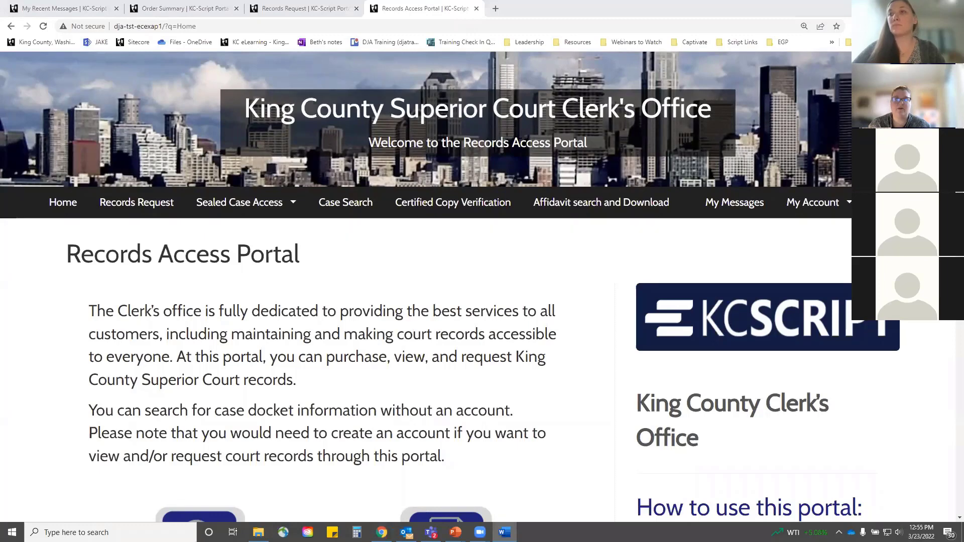
Step: Switch to the slideshow, advance to 'How do I get my stuff?' and reveal the My Orders image
key("alt+Tab")
key("Right")
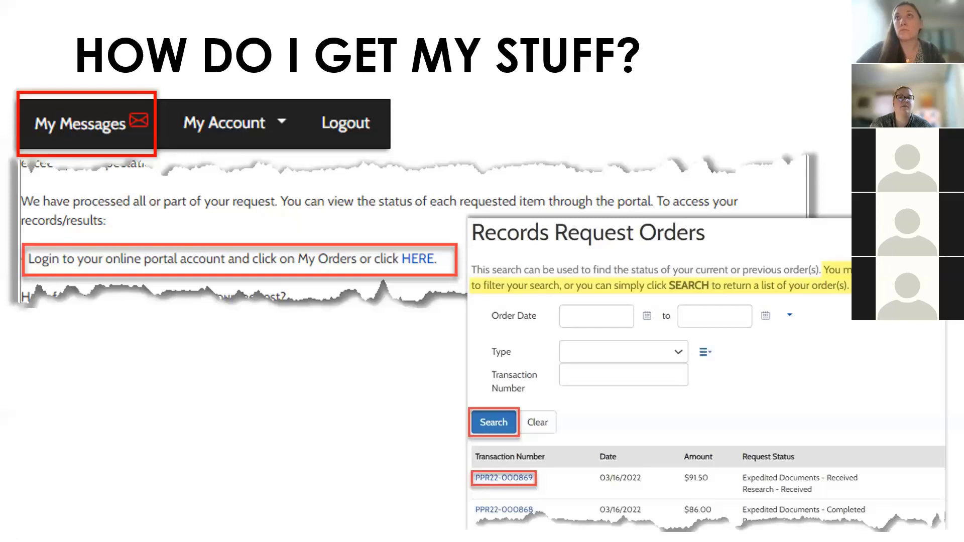
left_click(420, 468)
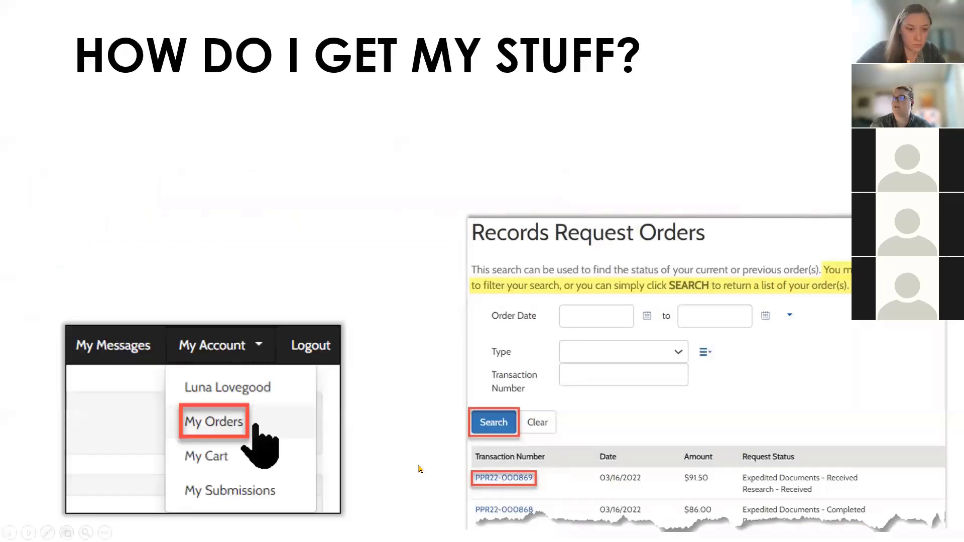
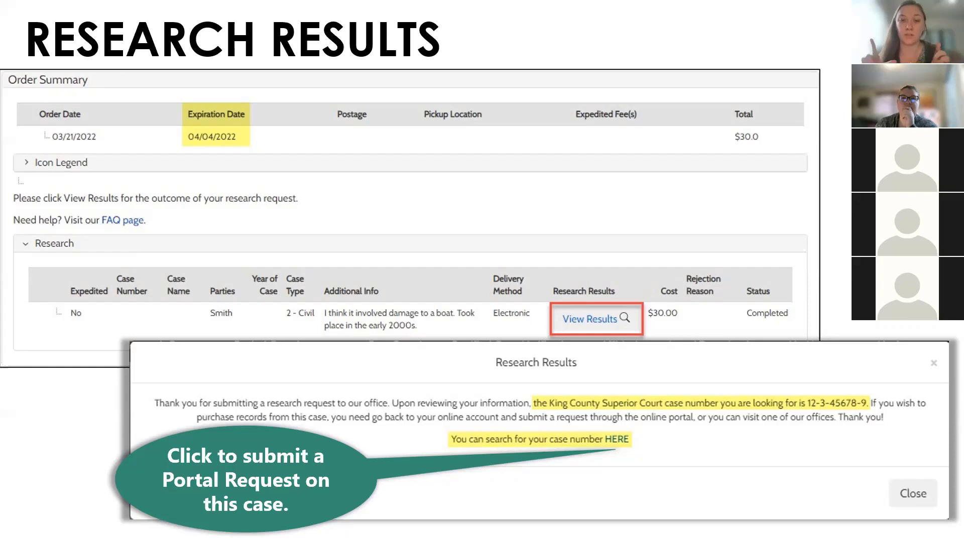
Step: Switch from the PowerPoint slideshow to the Records Access Portal home page in Chrome
key("alt+Tab")
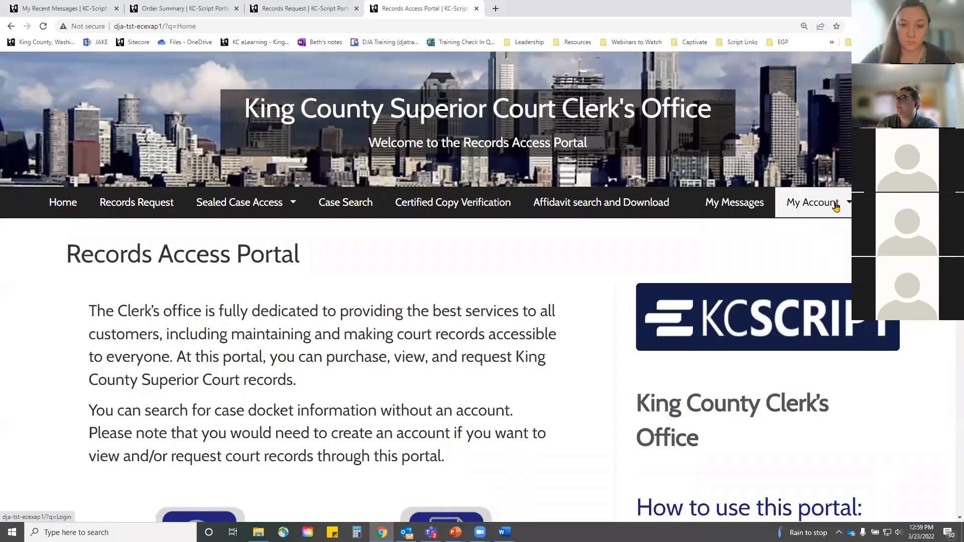
Step: Go to My Account > My Orders to view Records Request Orders
left_click(793, 203)
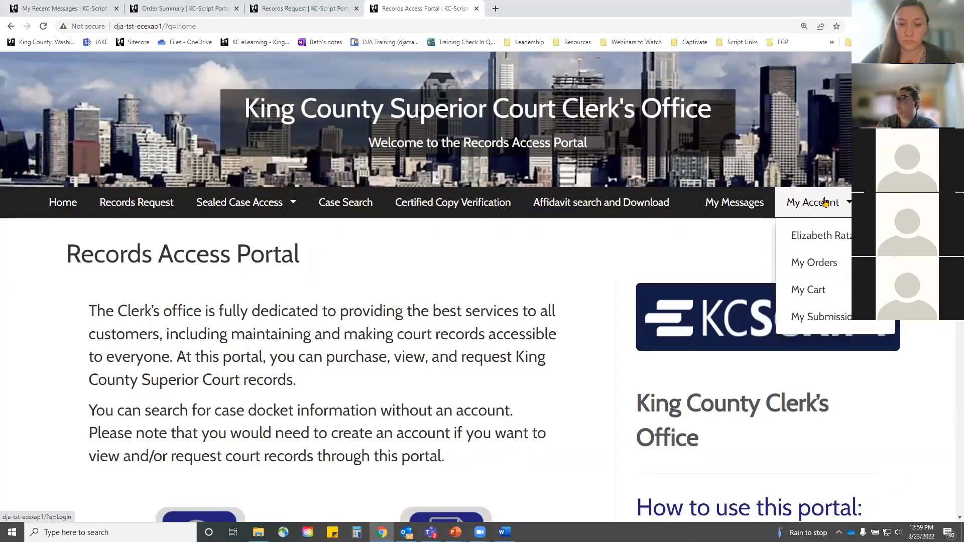
left_click(825, 268)
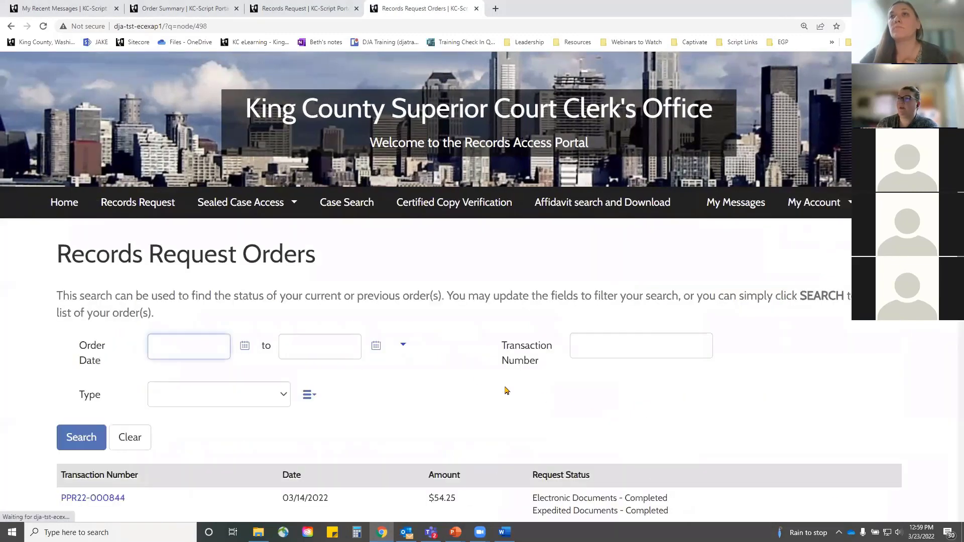
scroll(421, 367, "down", 3)
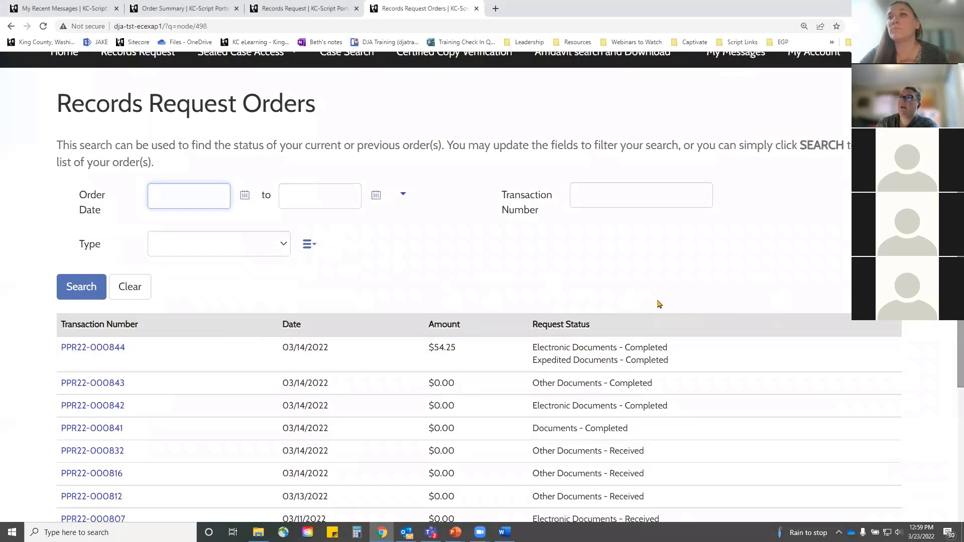
Step: Clear the order filters, glance at Transaction Number and Type, and search with no filters
left_click(130, 285)
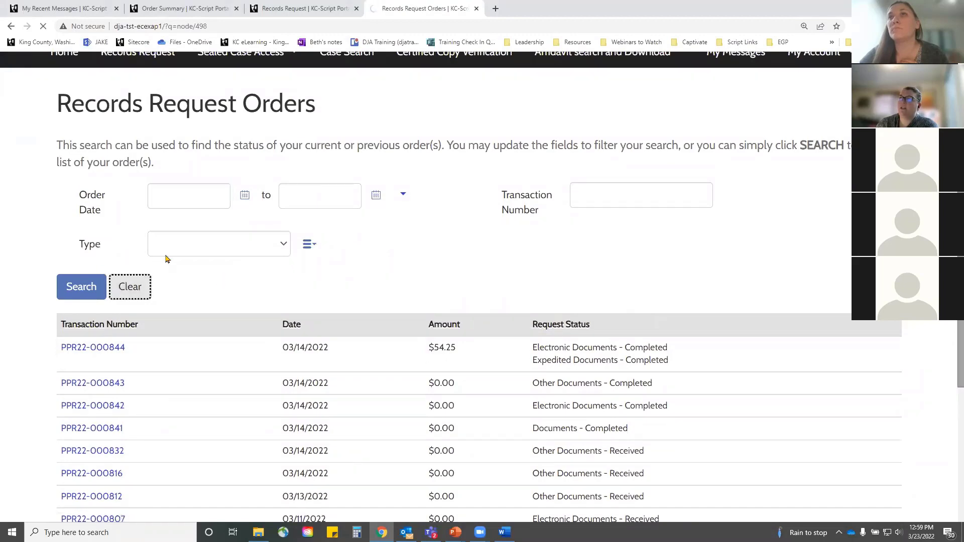
scroll(241, 291, "down", 2)
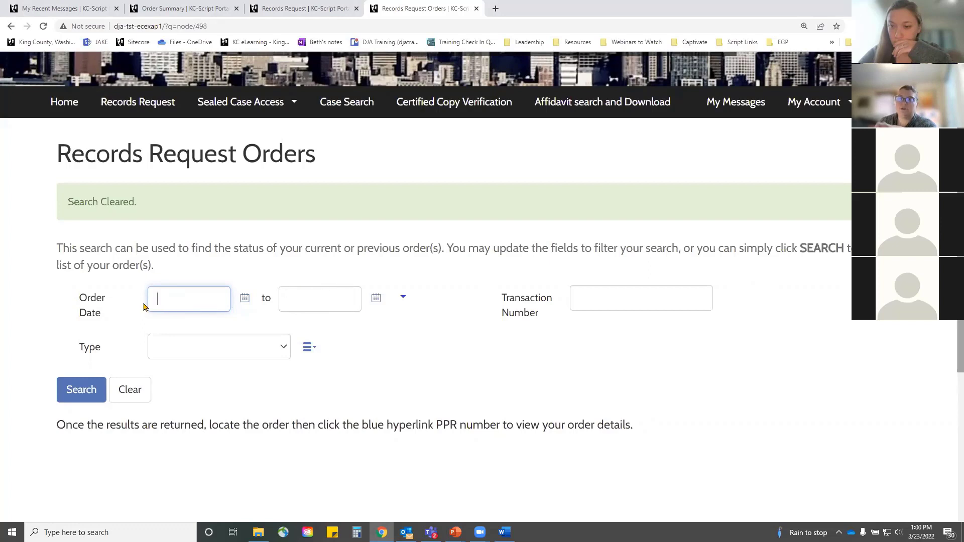
left_click(593, 299)
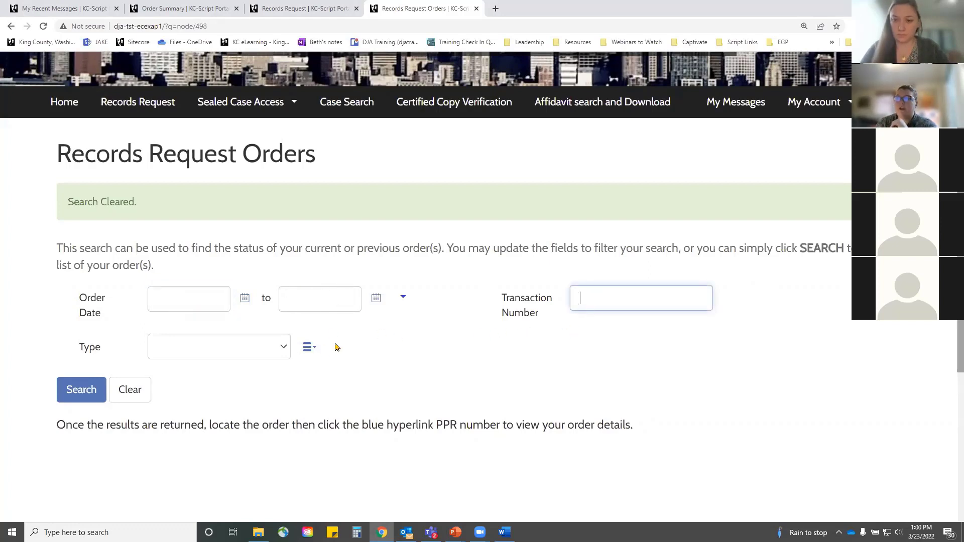
left_click(283, 347)
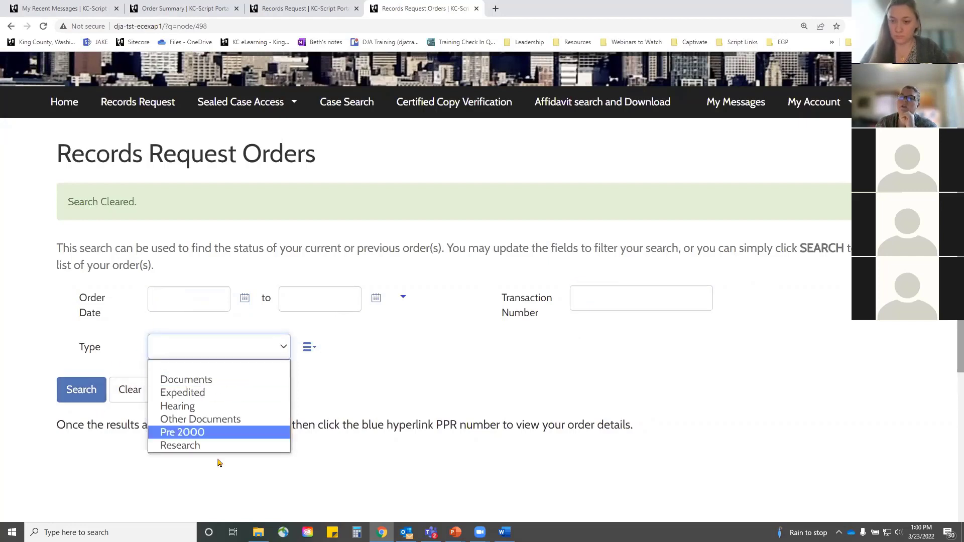
left_click(400, 412)
left_click(70, 389)
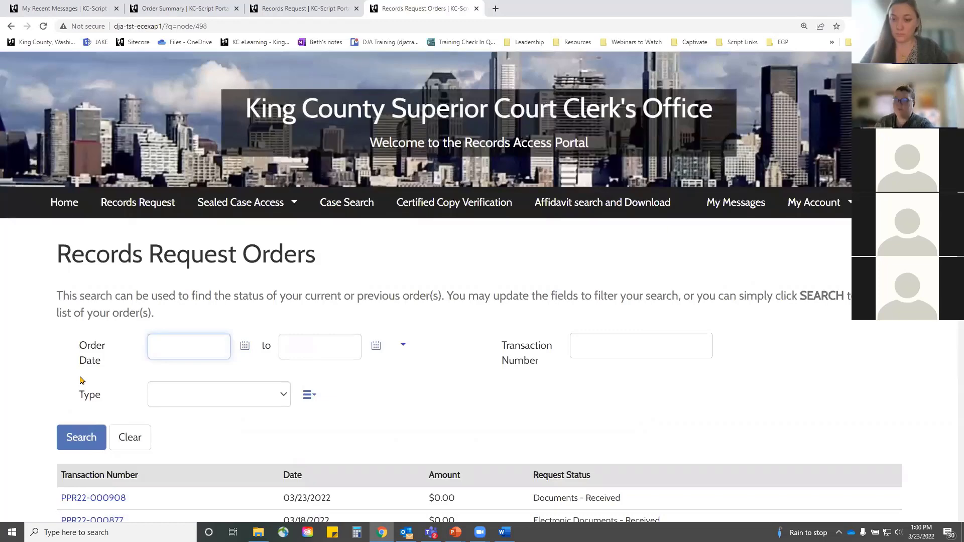
scroll(456, 327, "down", 4)
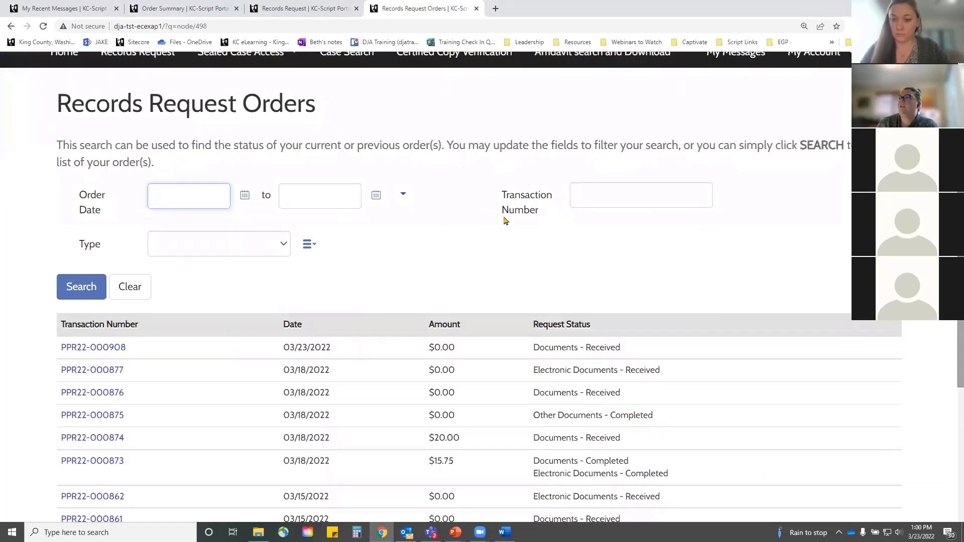
scroll(254, 173, "up", 2)
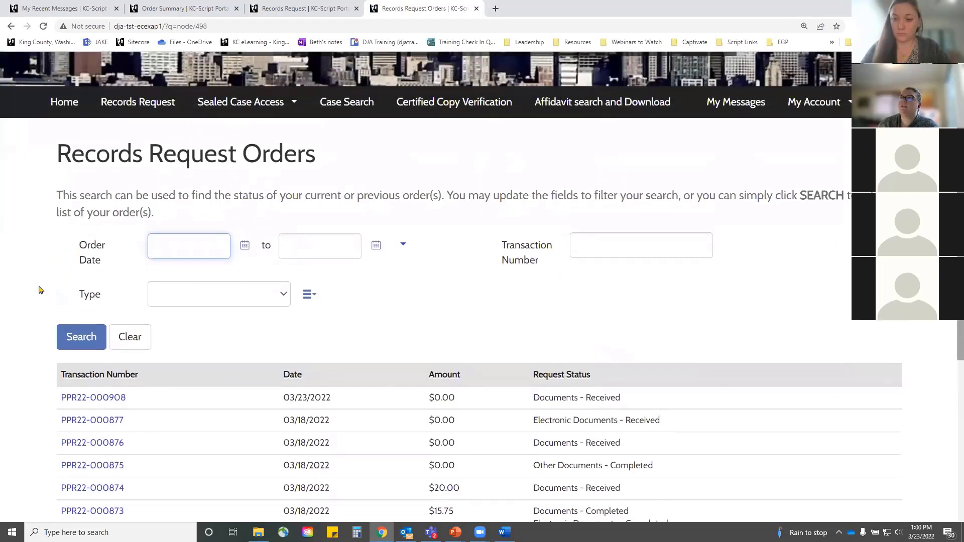
scroll(231, 313, "down", 2)
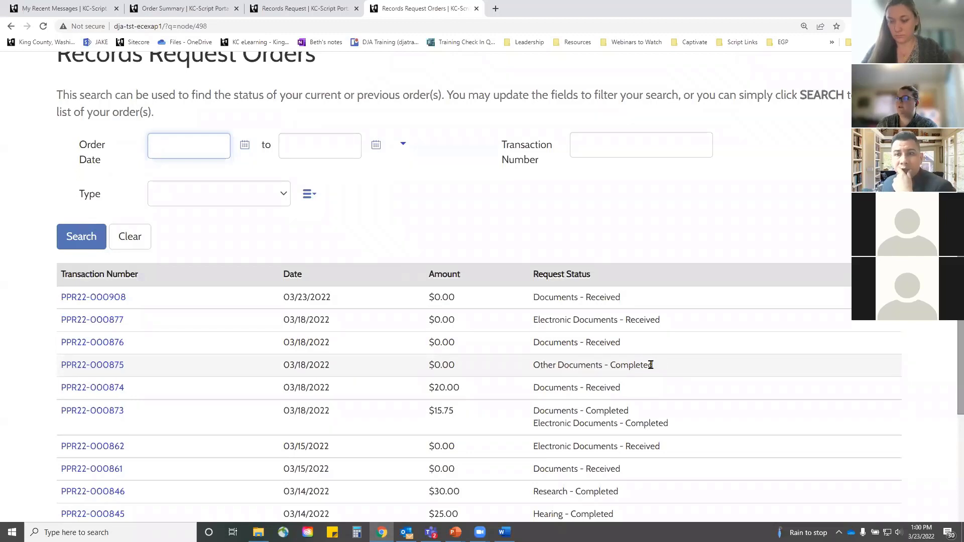
scroll(640, 332, "down", 3)
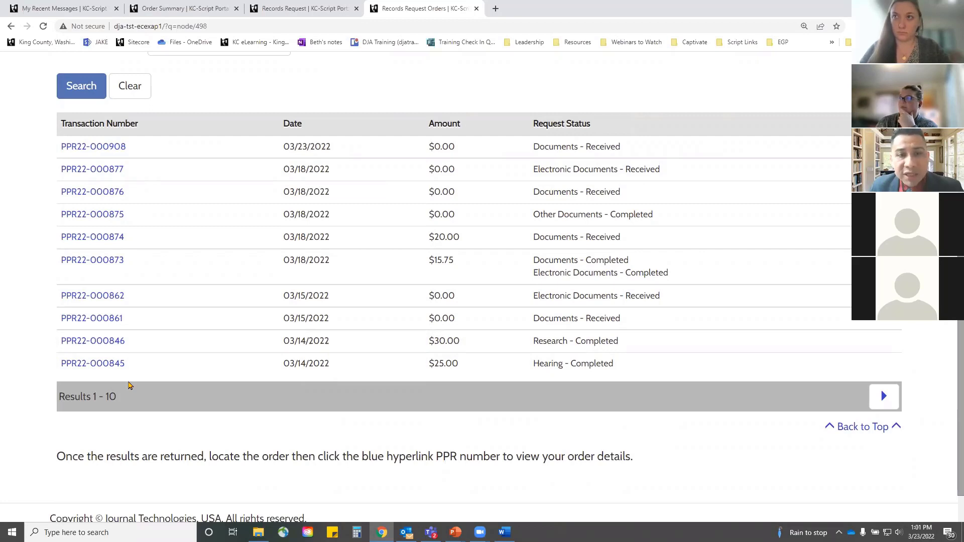
left_click(92, 262)
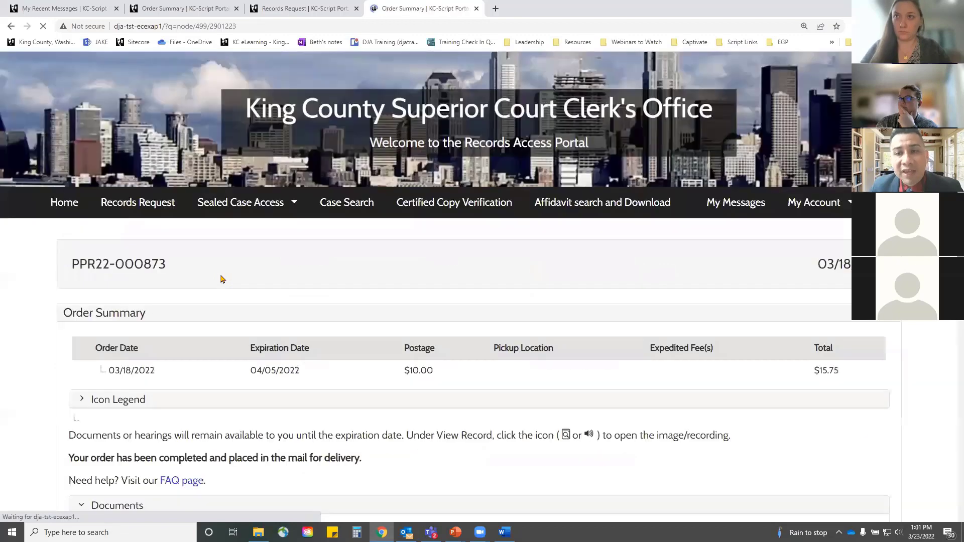
scroll(465, 289, "down", 3)
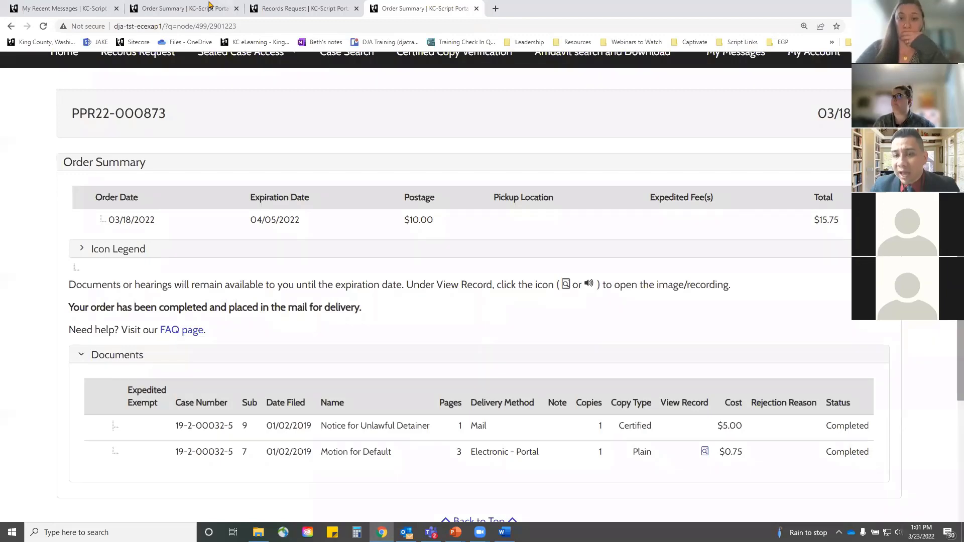
Step: Log out and view the Create new account registration form under My Account
left_click(438, 72)
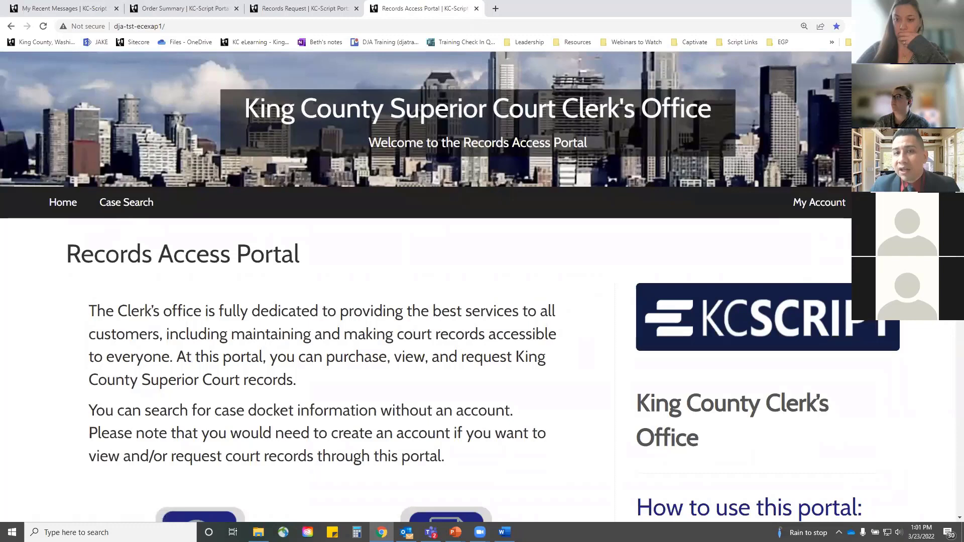
left_click(644, 311)
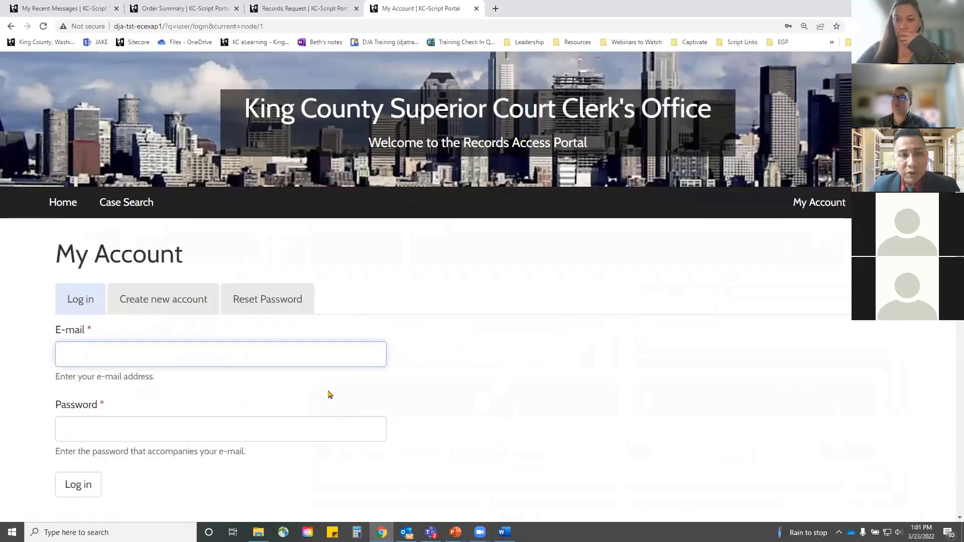
left_click(182, 301)
scroll(197, 294, "down", 5)
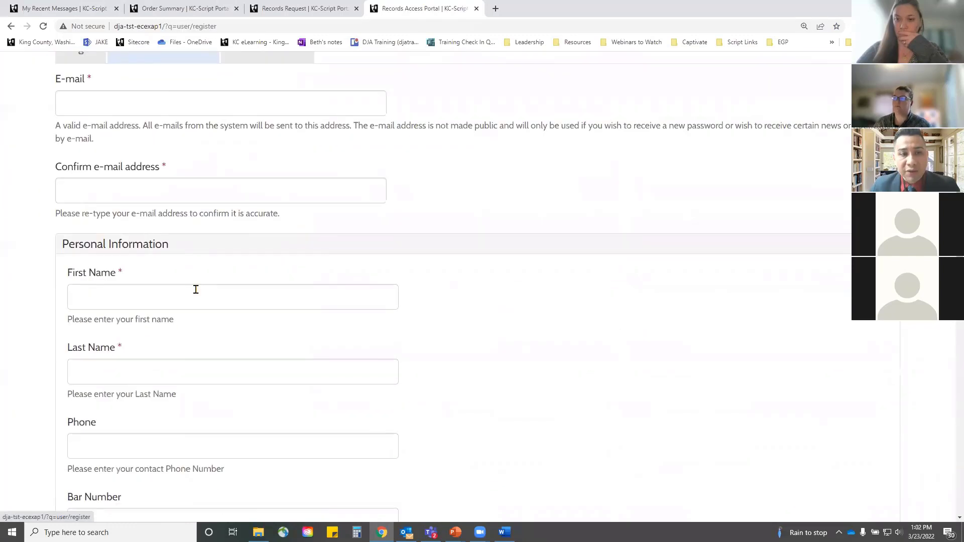
scroll(196, 290, "down", 10)
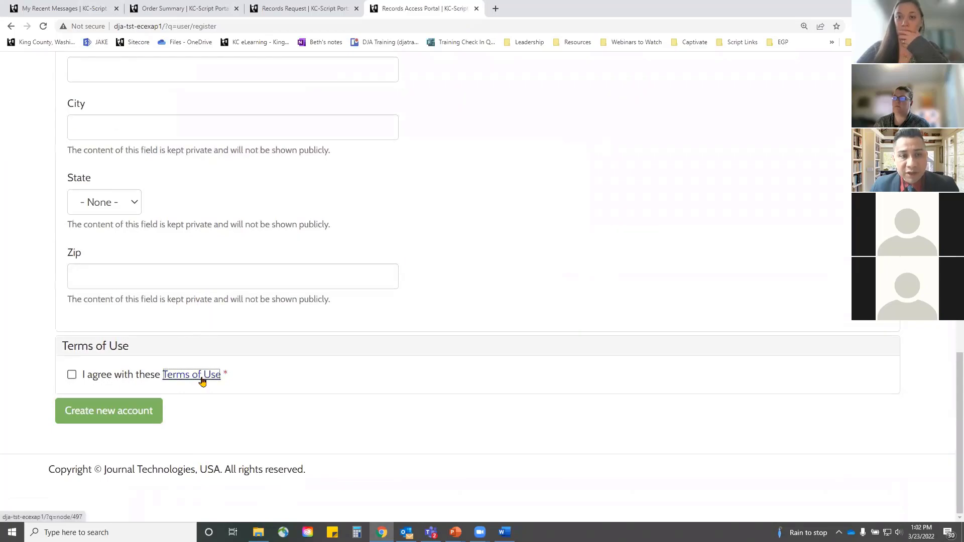
Step: Read through the Terms of Use page, then return to the portal home page
left_click(201, 378)
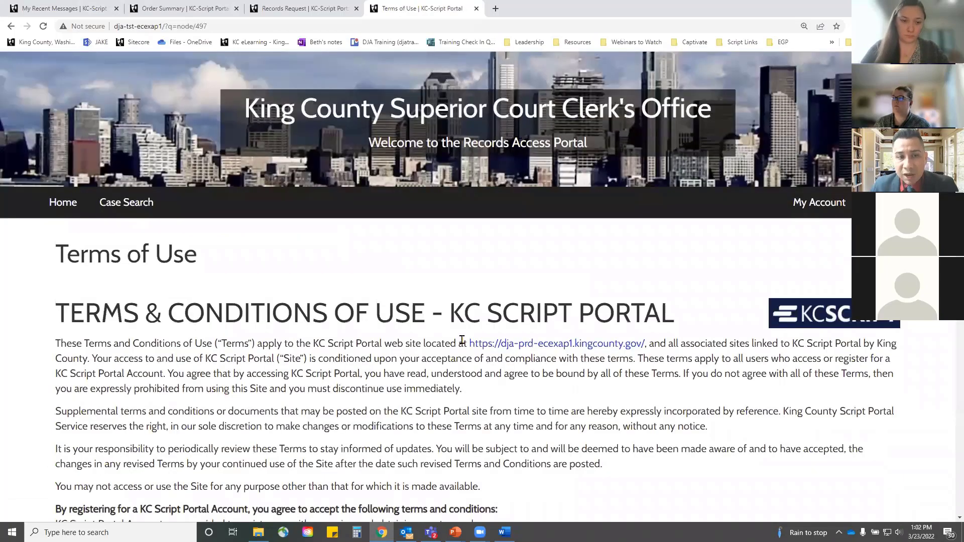
scroll(459, 341, "down", 5)
scroll(460, 345, "down", 8)
scroll(460, 347, "down", 8)
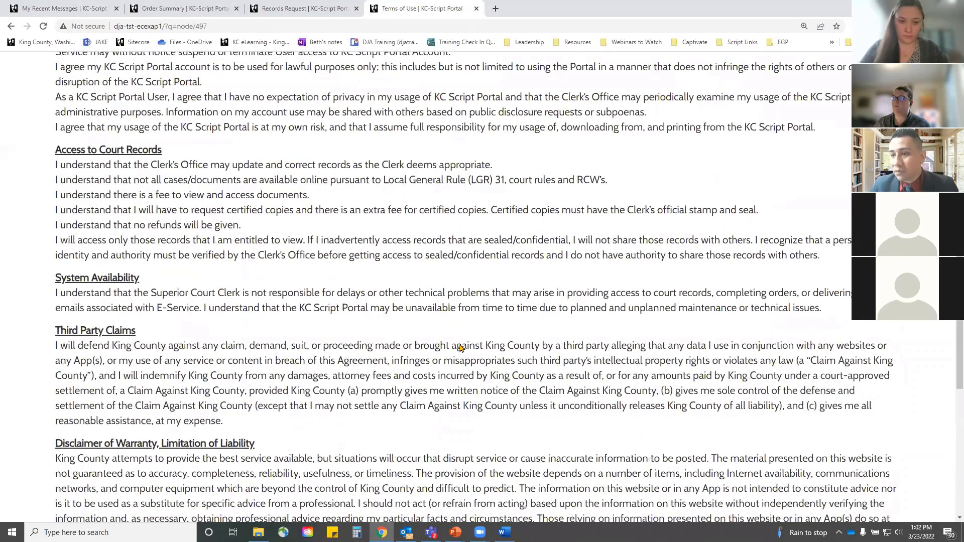
scroll(460, 348, "up", 20)
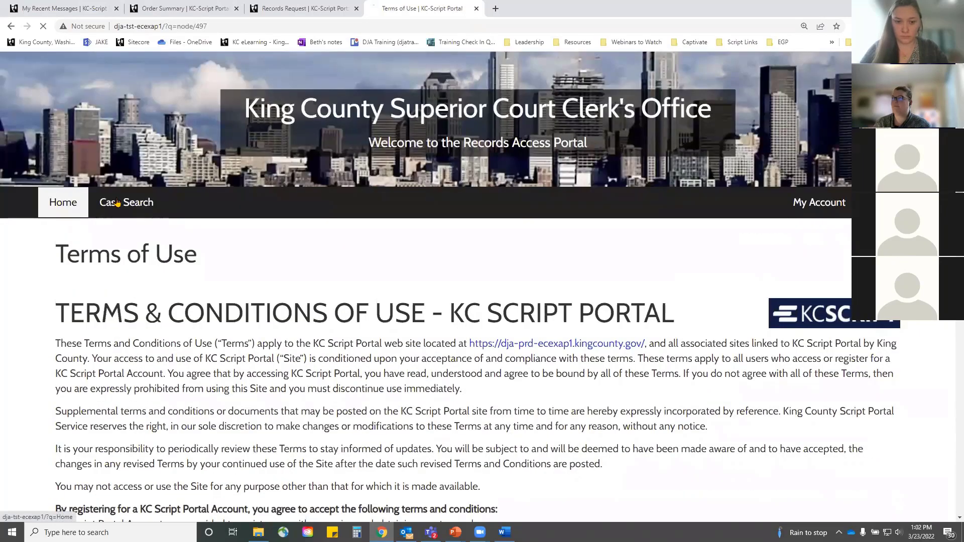
left_click(73, 199)
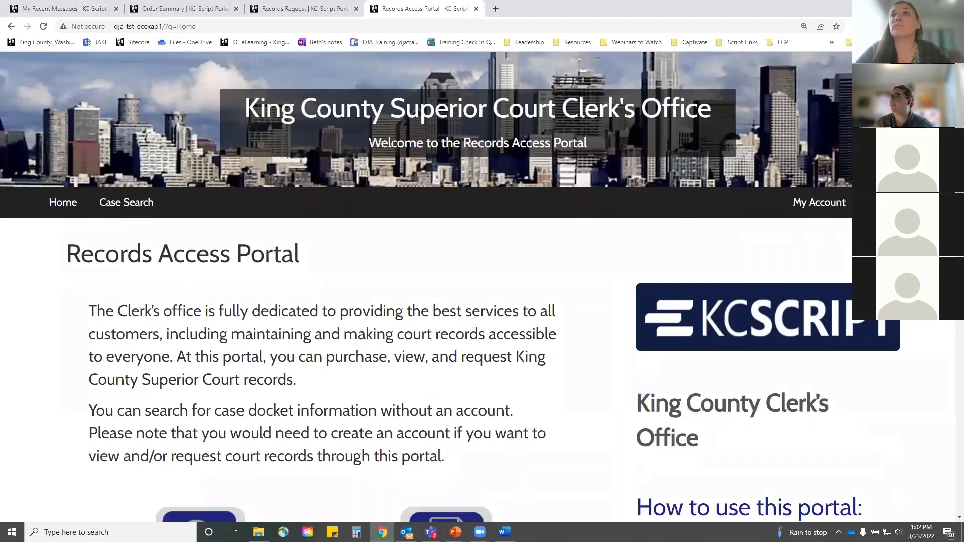
Step: Sign back into the portal account using the saved login credentials
left_click(199, 516)
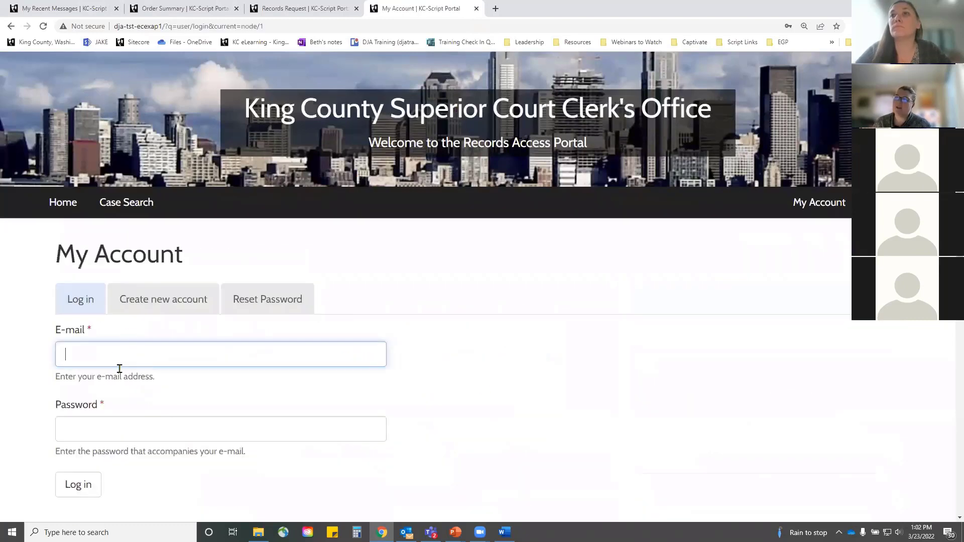
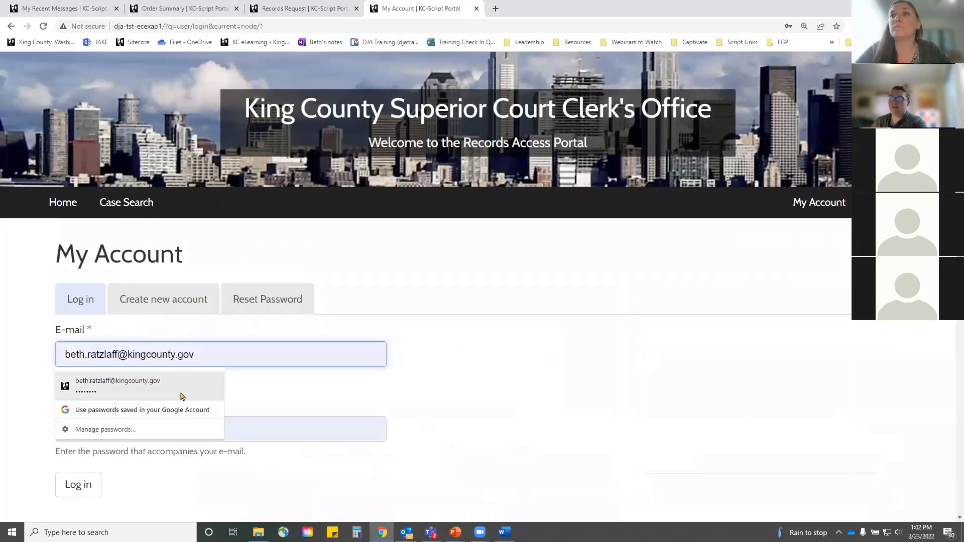
left_click(183, 394)
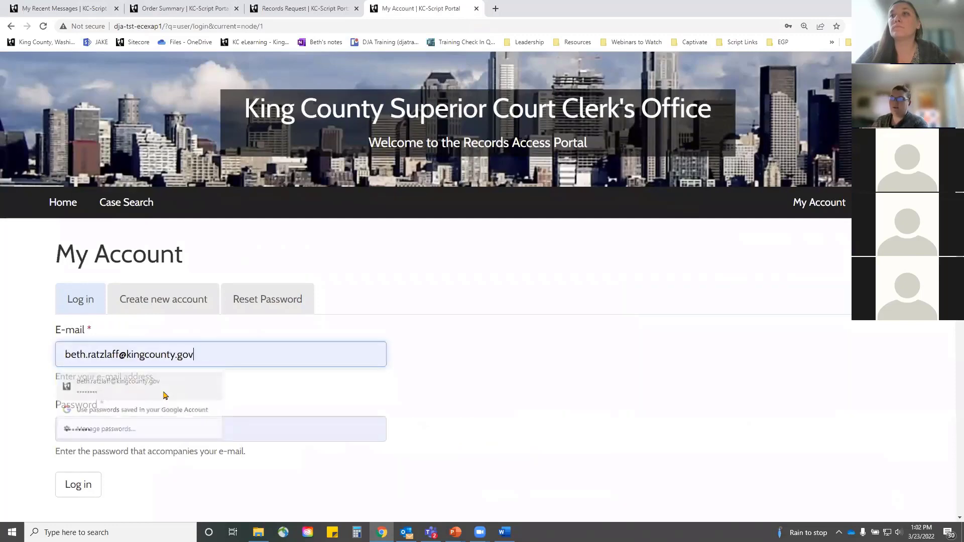
left_click(76, 484)
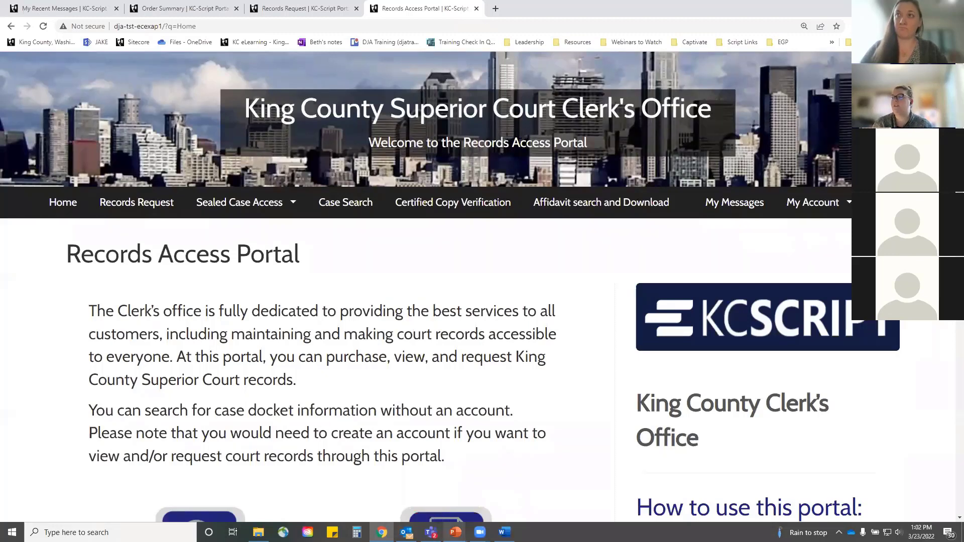
Step: Return to the PowerPoint slideshow and advance to the agency voucher slide showing $1.50
mouse_move(455, 532)
left_click(444, 497)
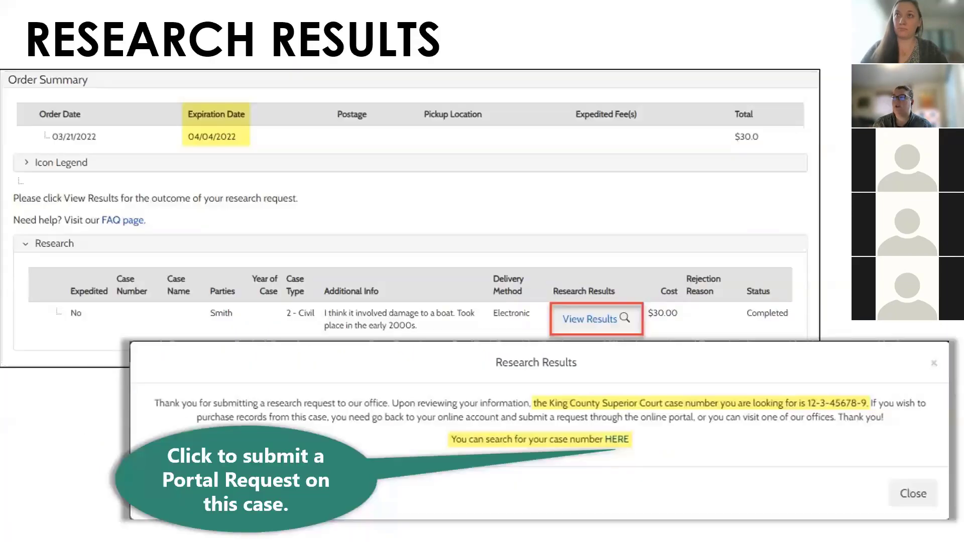
key("Right")
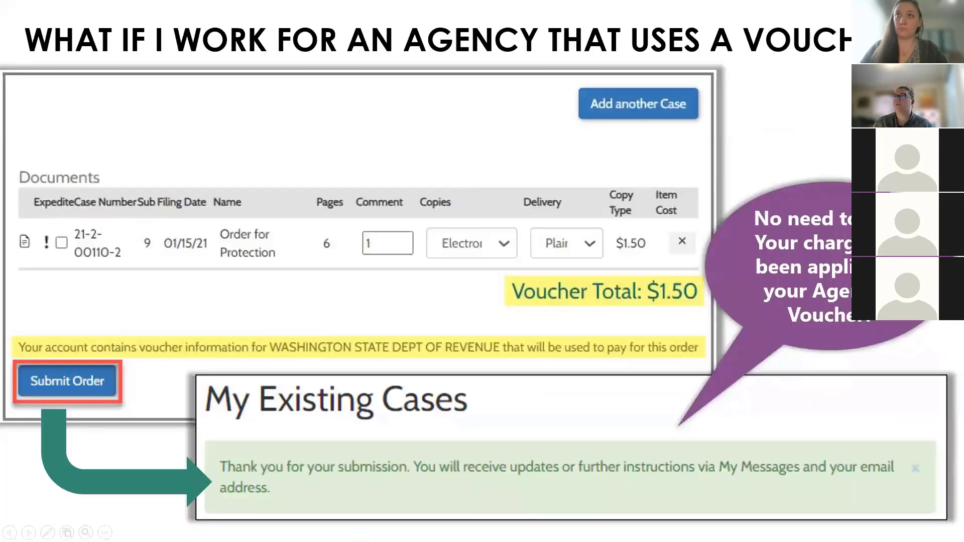
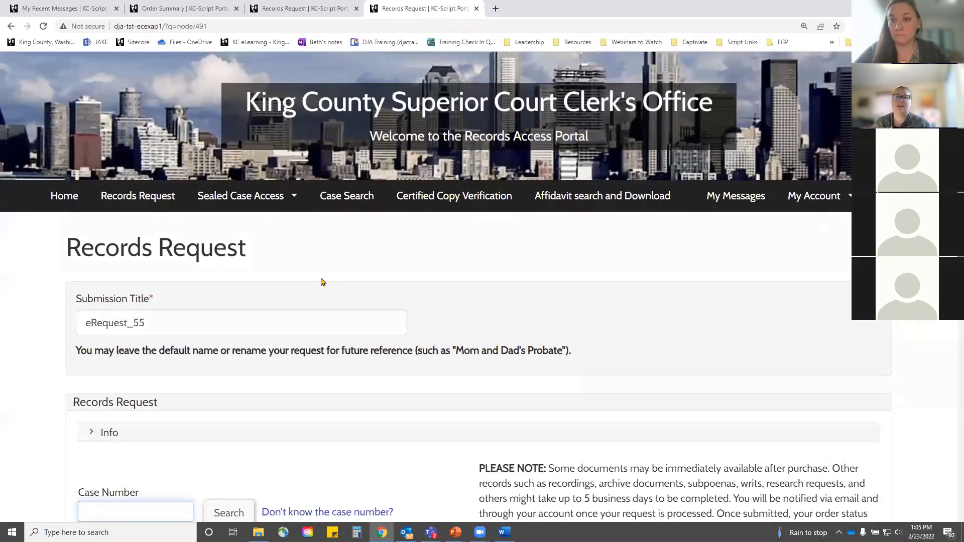
Step: Scroll the new eRequest_55 form down to its empty Case Number field
scroll(323, 282, "down", 3)
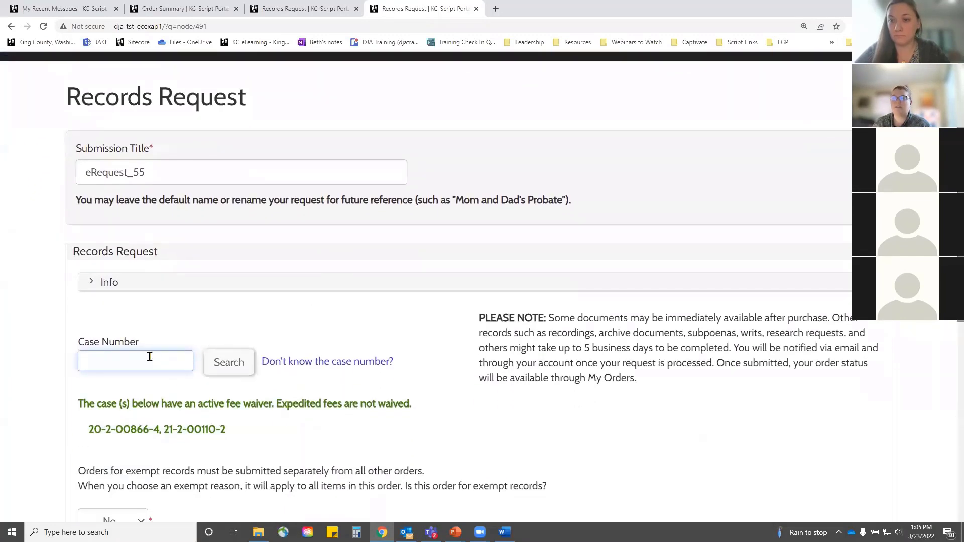
left_click(149, 358)
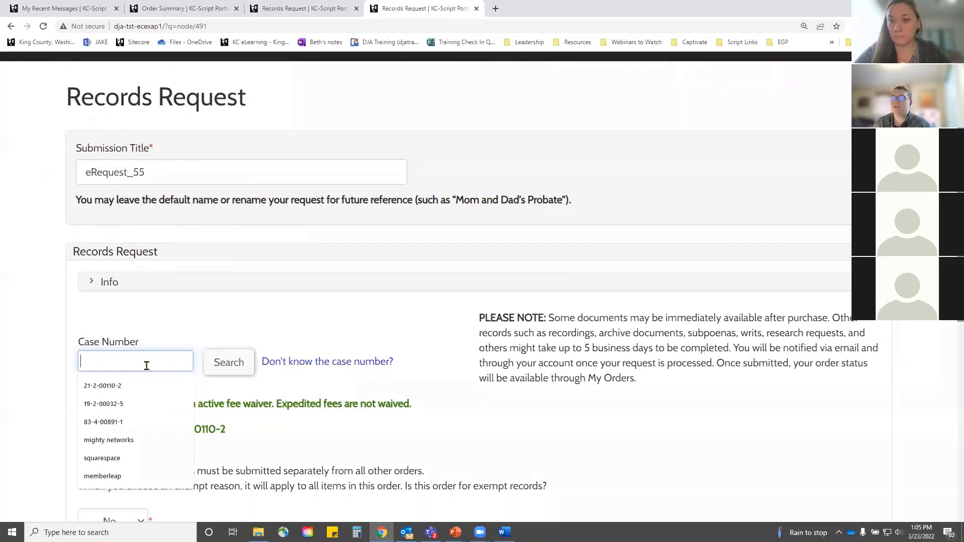
left_click(157, 336)
left_click(146, 360)
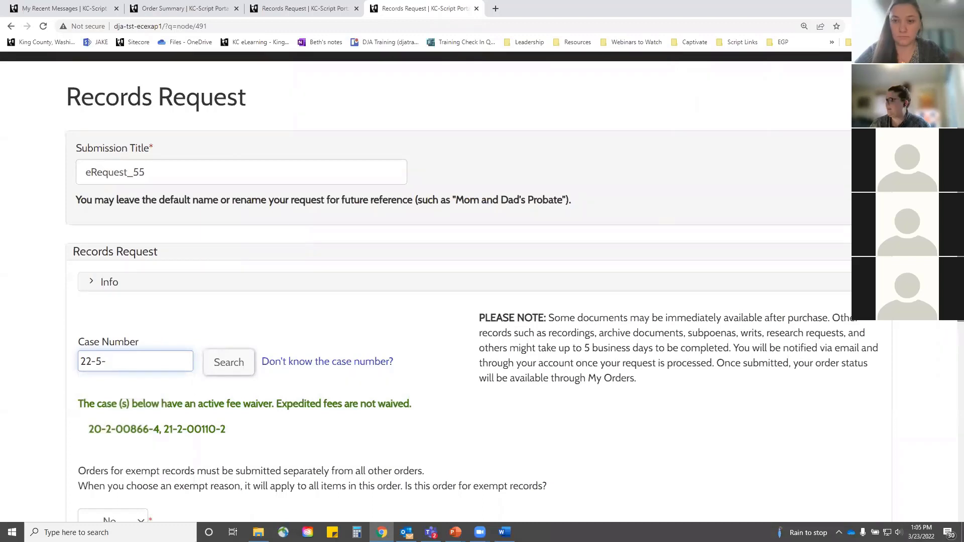
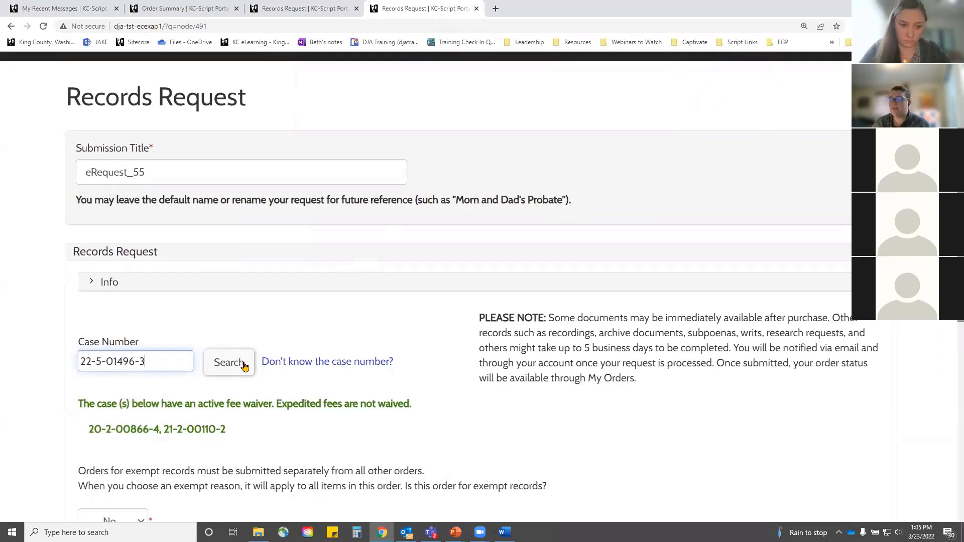
left_click(220, 366)
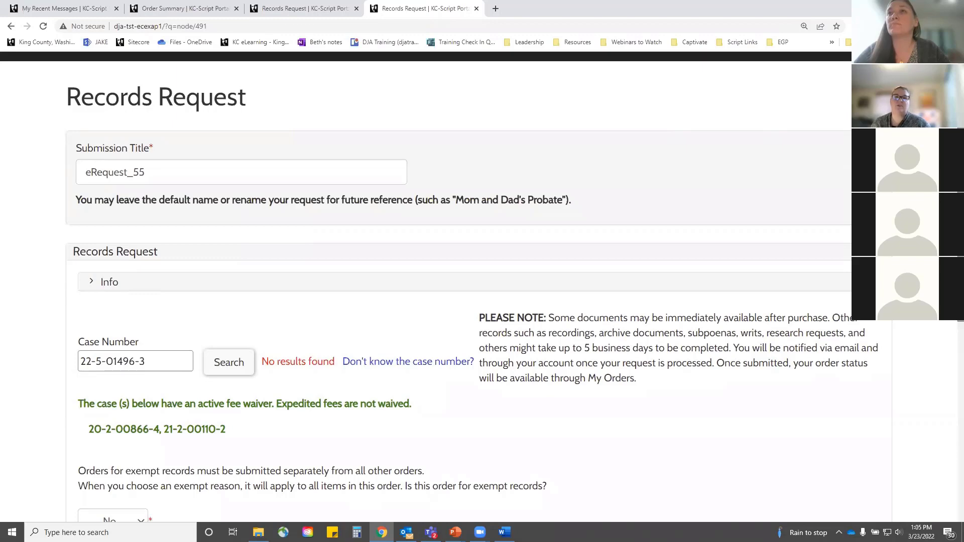
scroll(294, 321, "up", 3)
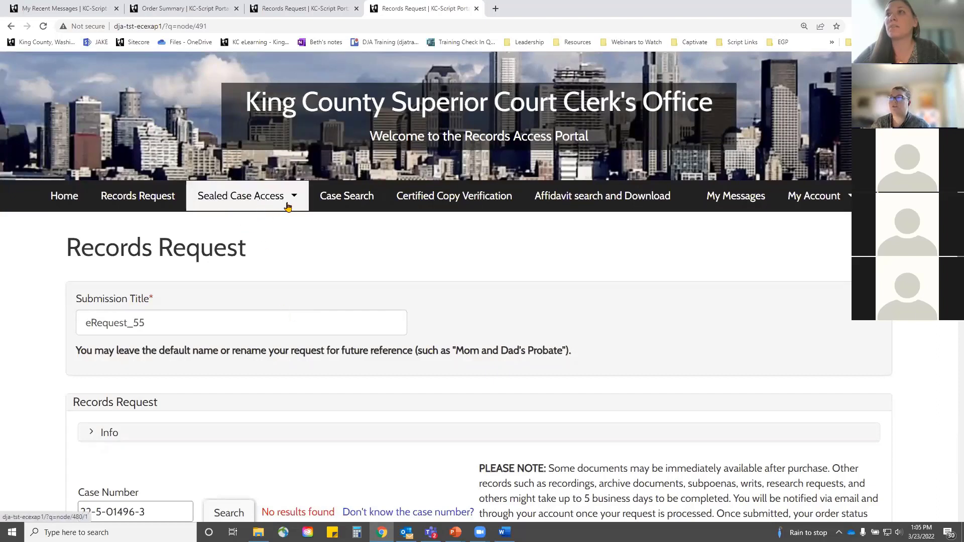
Step: List all granted sealed case access requests
left_click(234, 199)
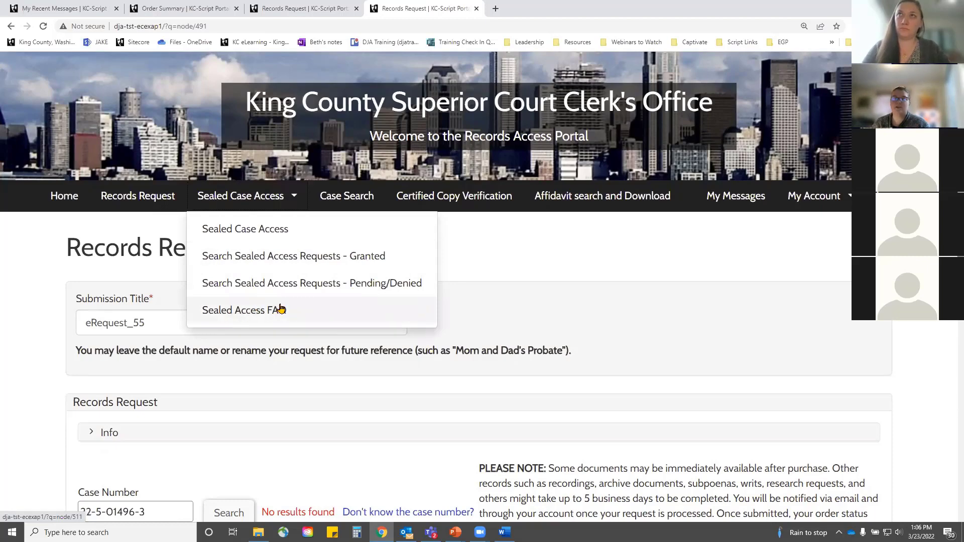
left_click(358, 257)
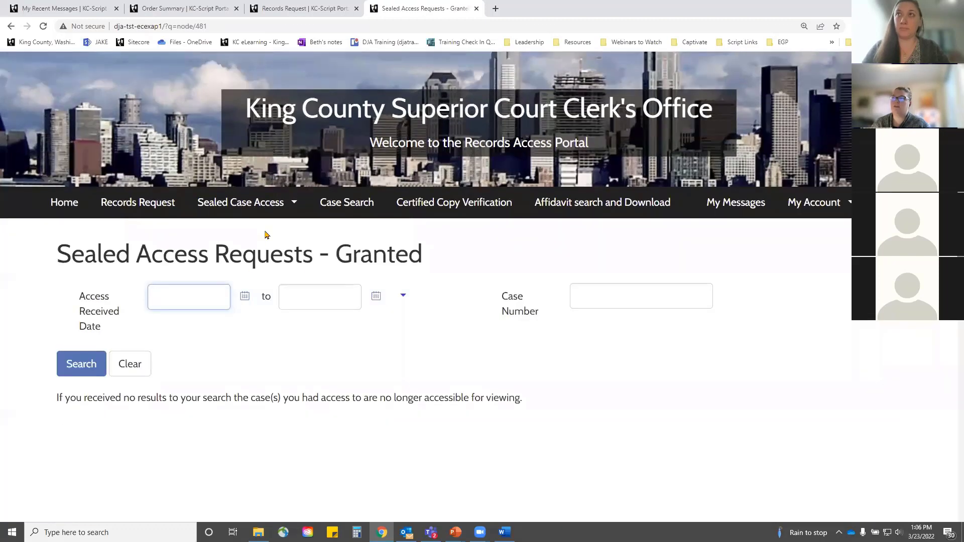
left_click(88, 365)
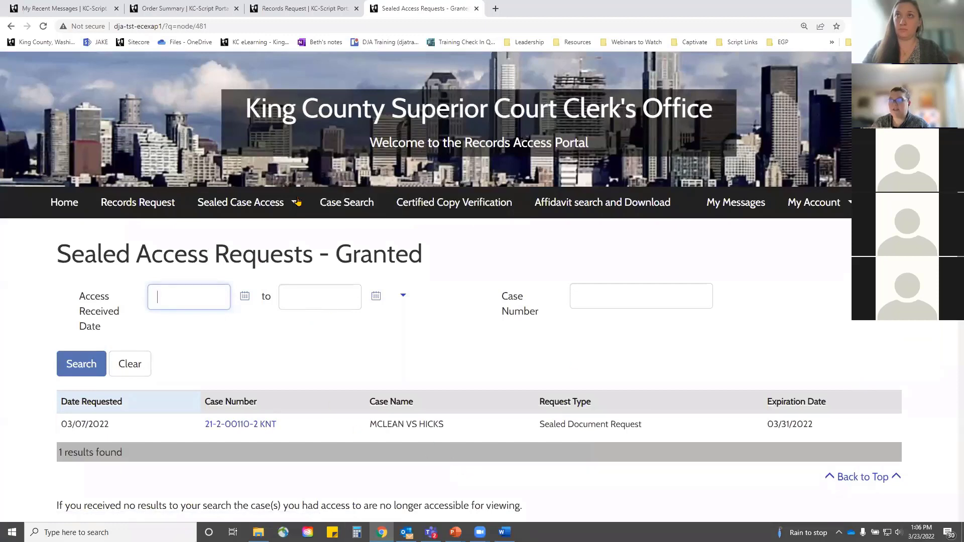
Step: Review the pending/denied sealed requests, then open the Sealed Case Access request form
left_click(260, 203)
left_click(310, 290)
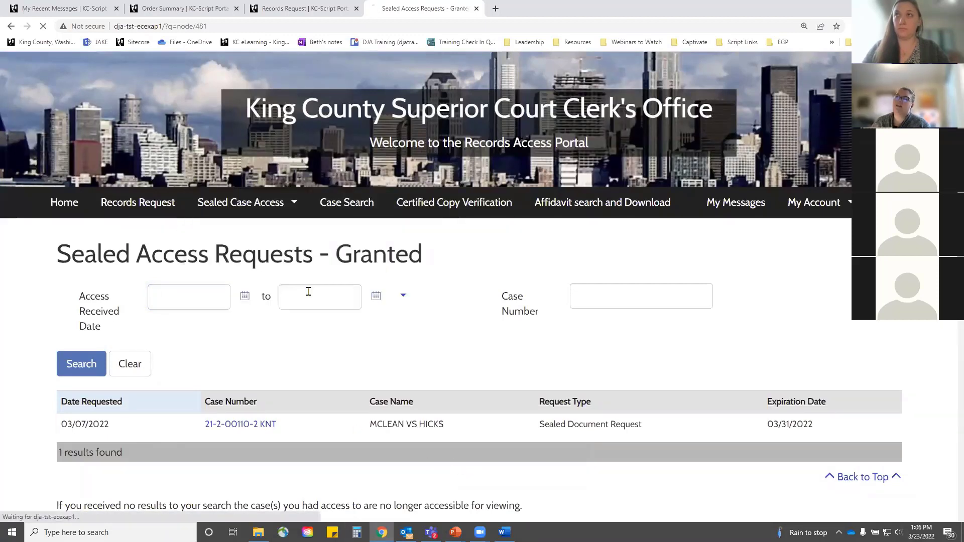
left_click(80, 362)
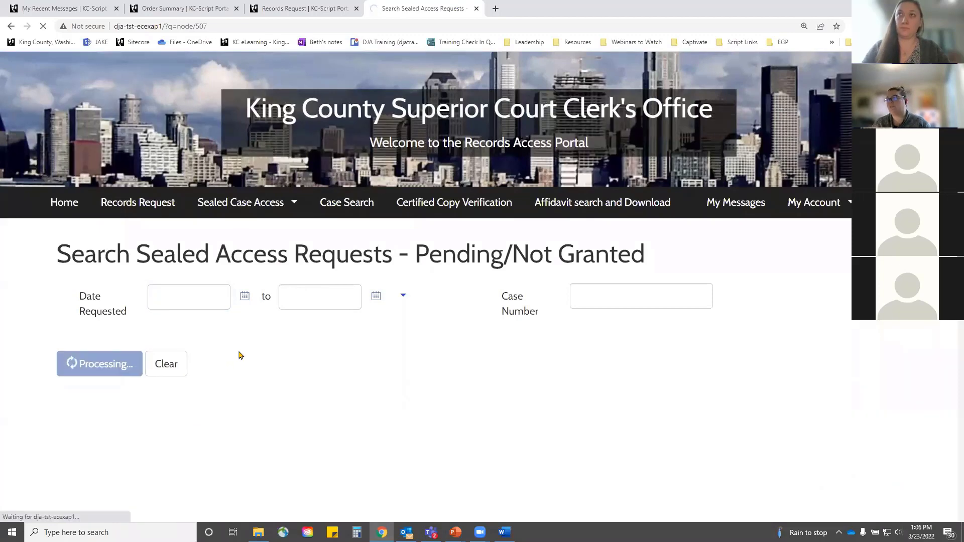
scroll(307, 356, "down", 1)
scroll(308, 356, "down", 2)
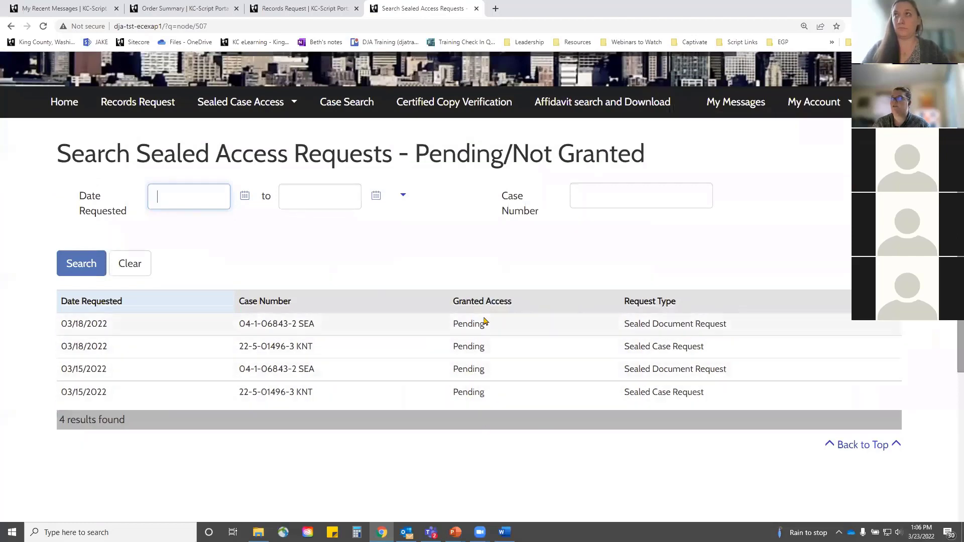
scroll(336, 223, "up", 2)
left_click(288, 203)
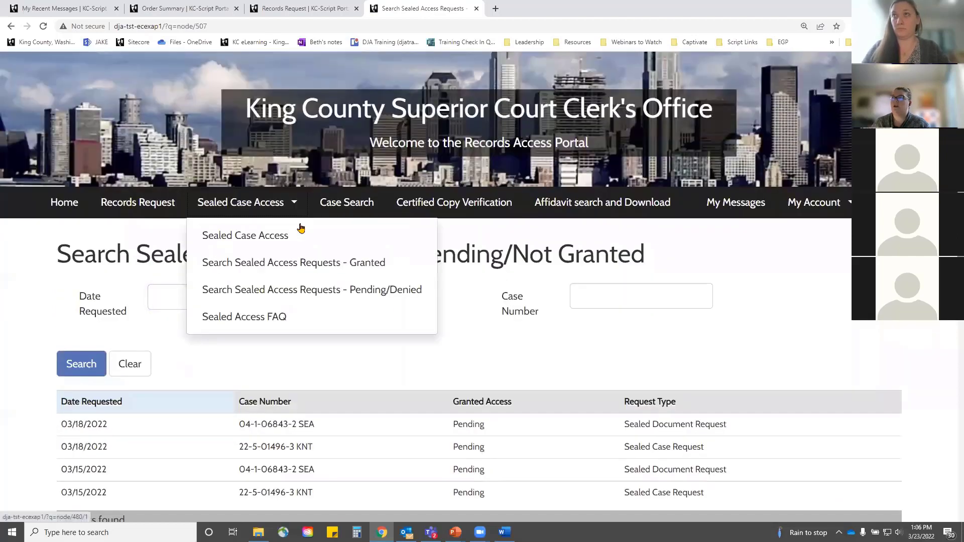
left_click(268, 236)
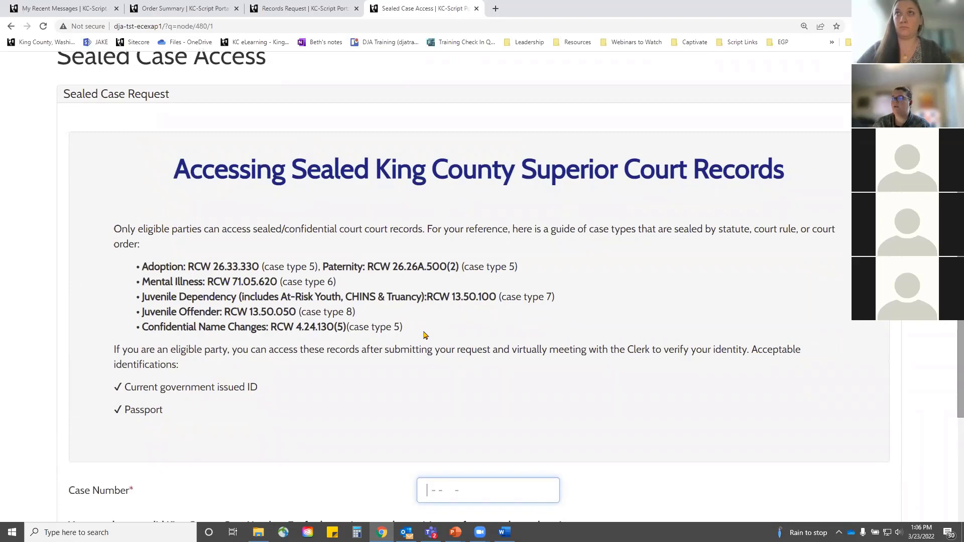
scroll(279, 314, "down", 2)
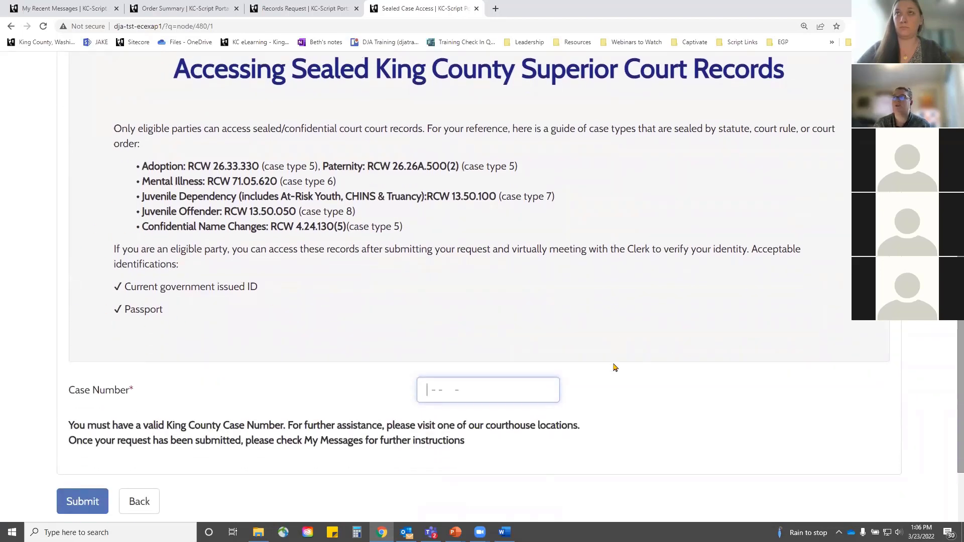
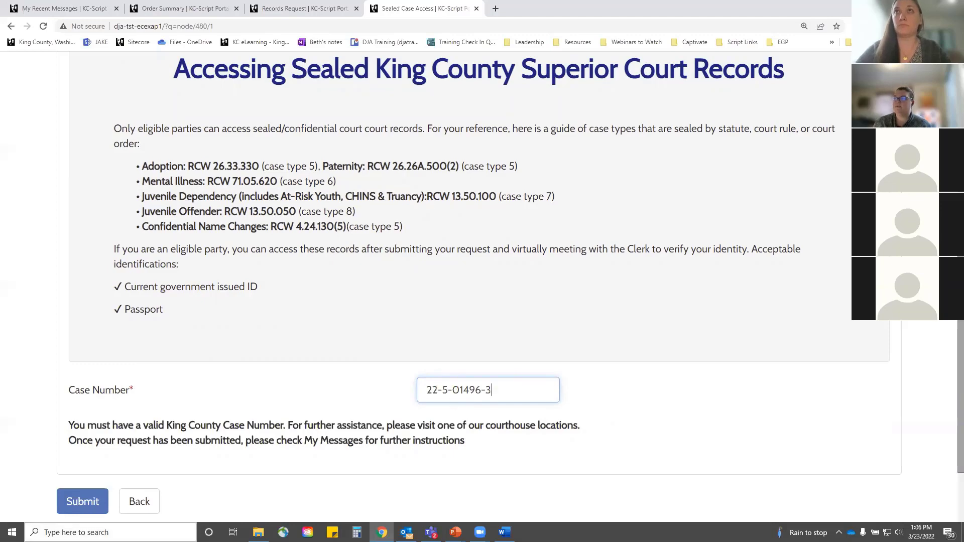
left_click(77, 502)
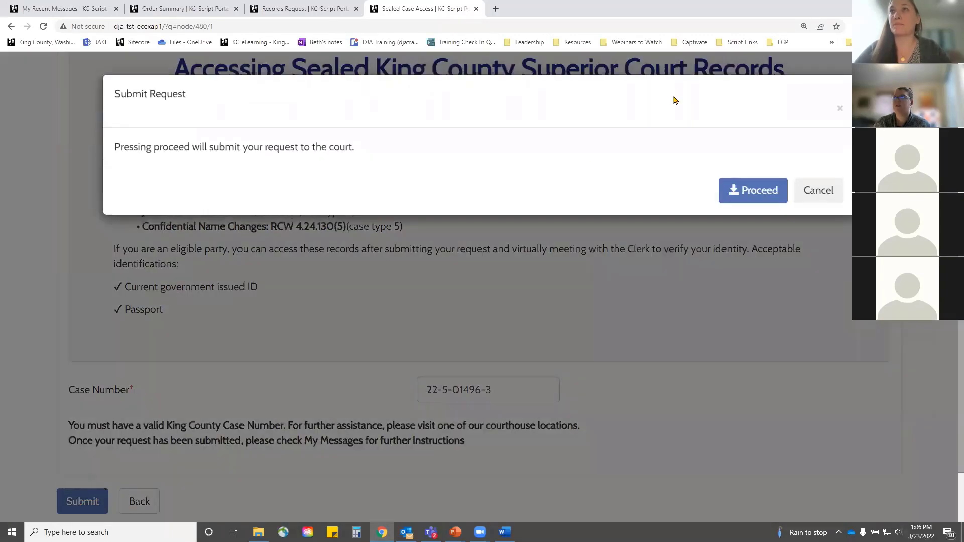
left_click(750, 191)
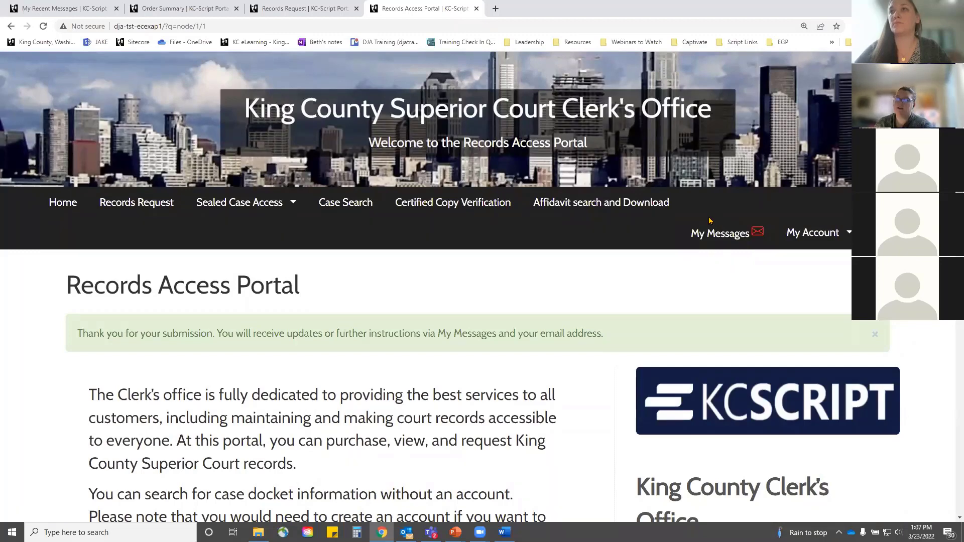
left_click(712, 233)
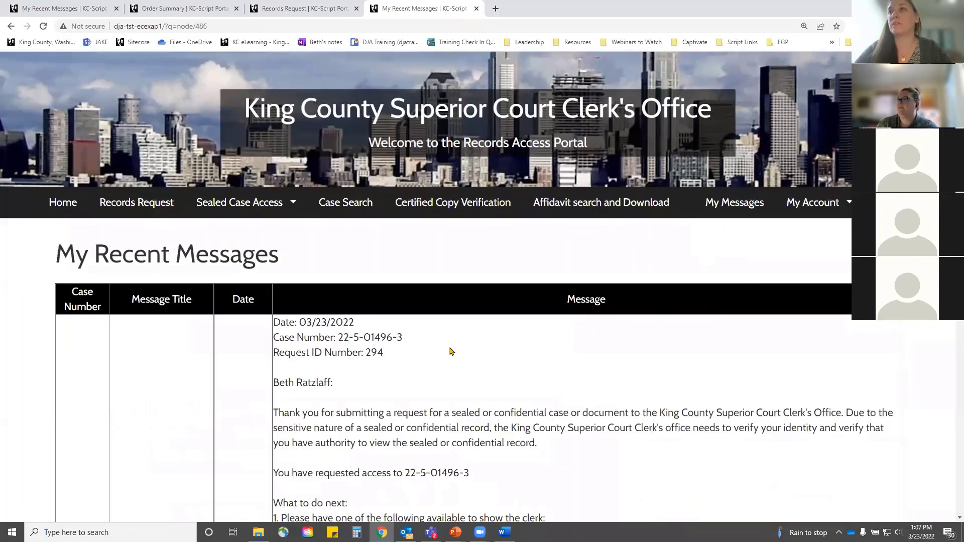
scroll(522, 368, "down", 4)
scroll(522, 367, "down", 1)
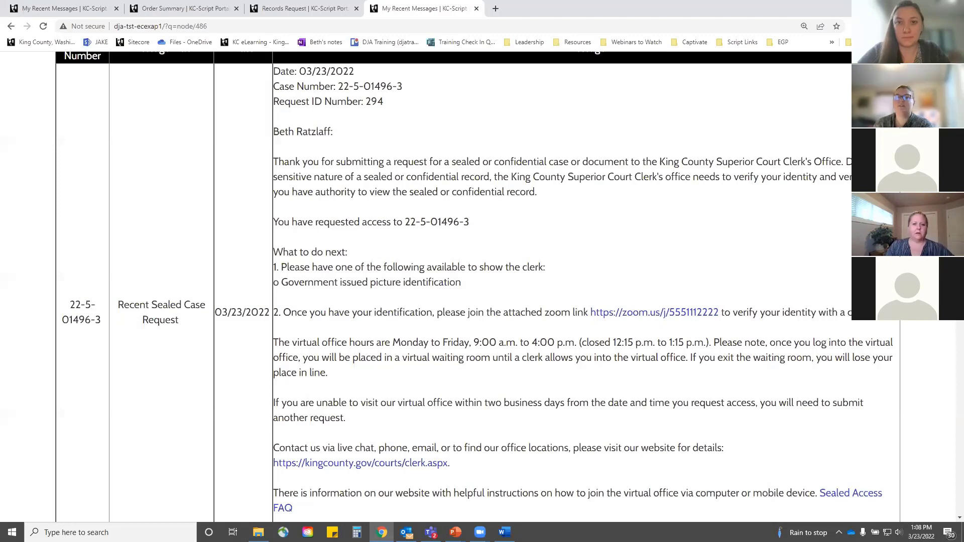
scroll(184, 273, "up", 4)
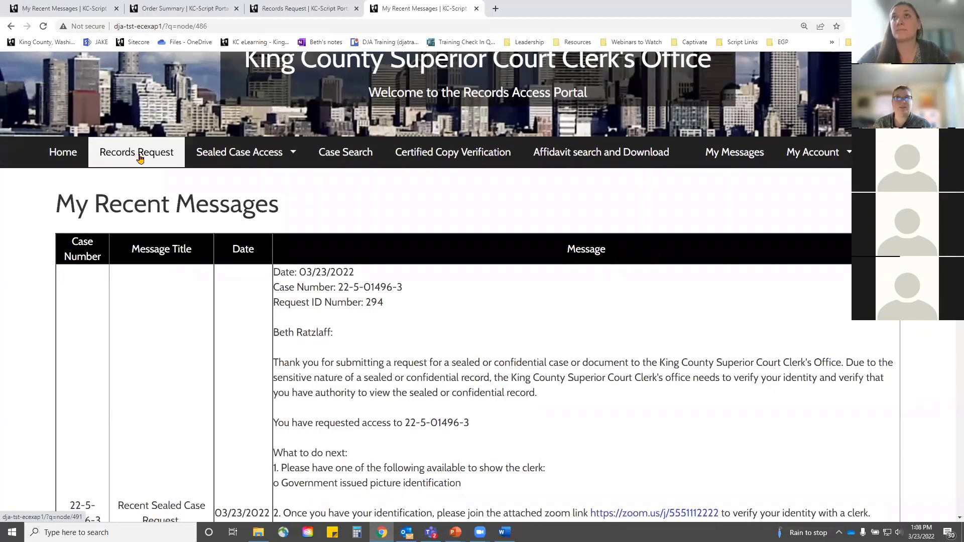
left_click(137, 155)
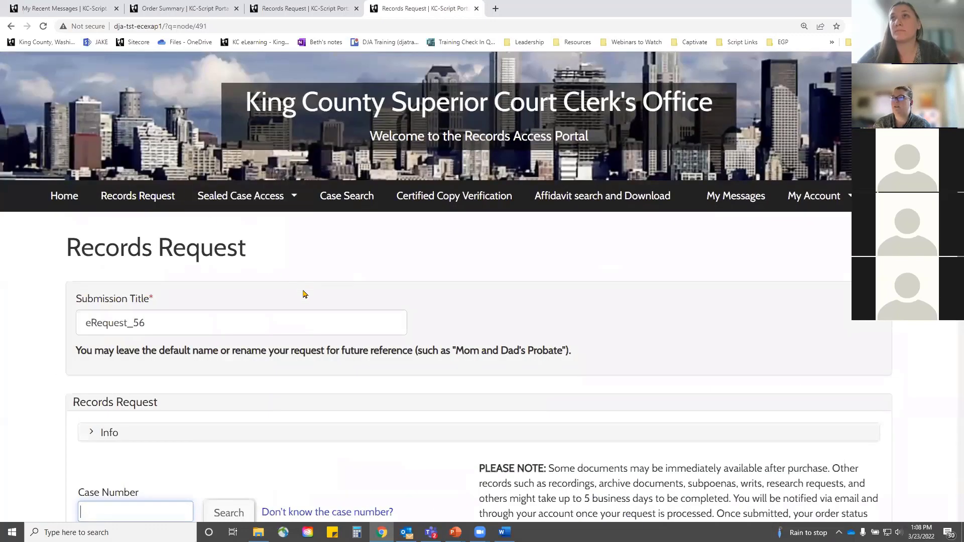
scroll(163, 354, "down", 3)
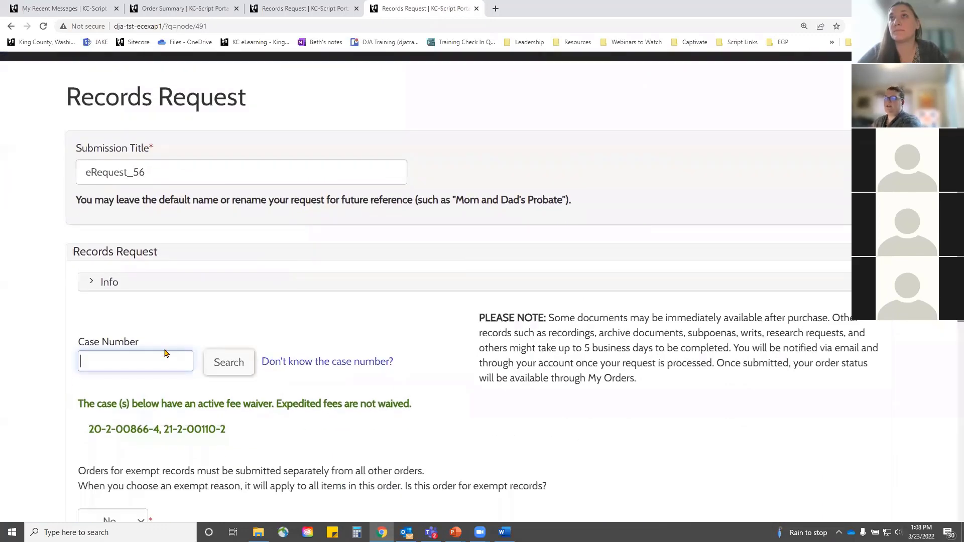
left_click(148, 363)
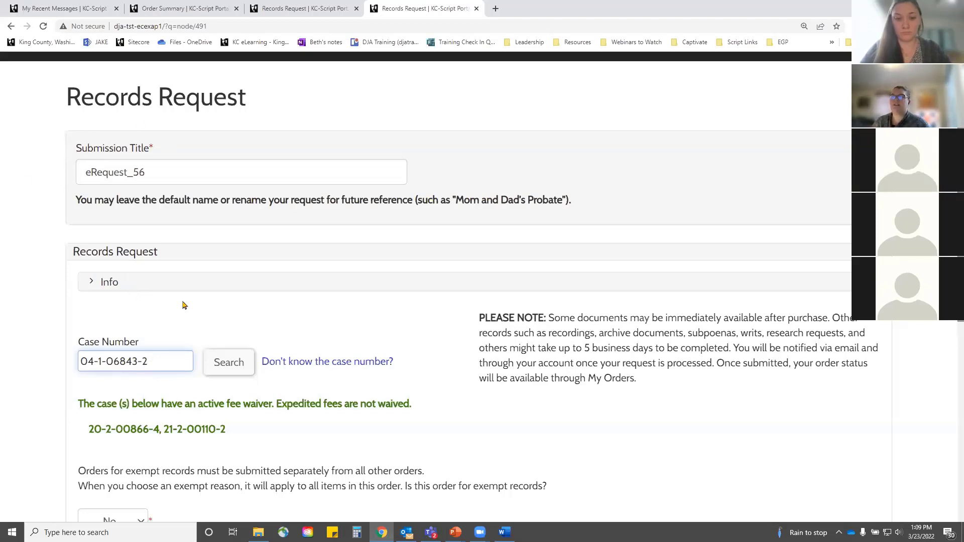
left_click(239, 363)
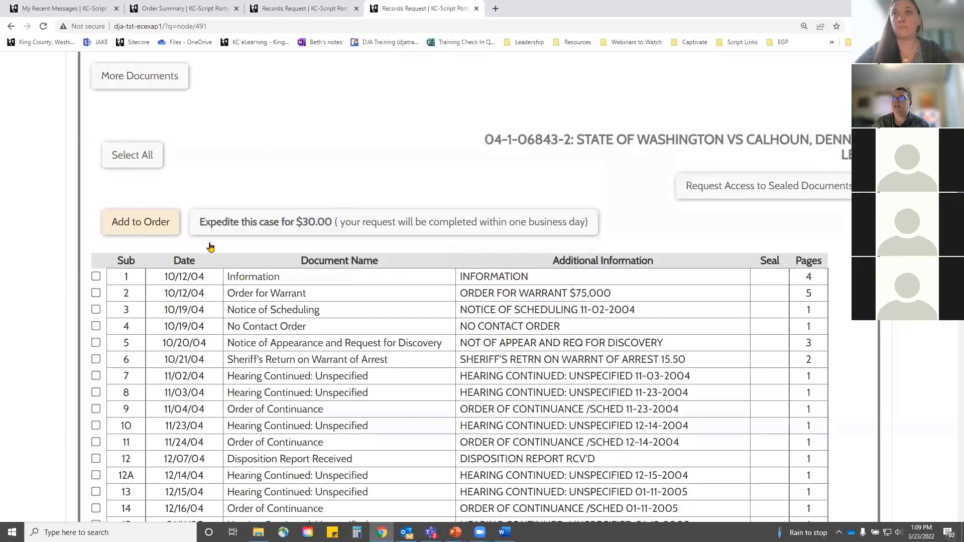
scroll(292, 361, "down", 6)
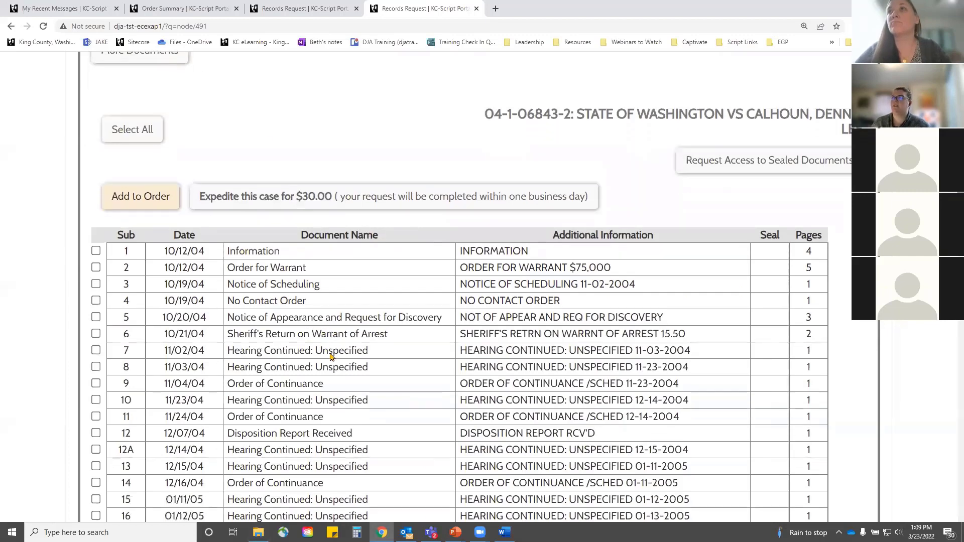
scroll(291, 361, "down", 3)
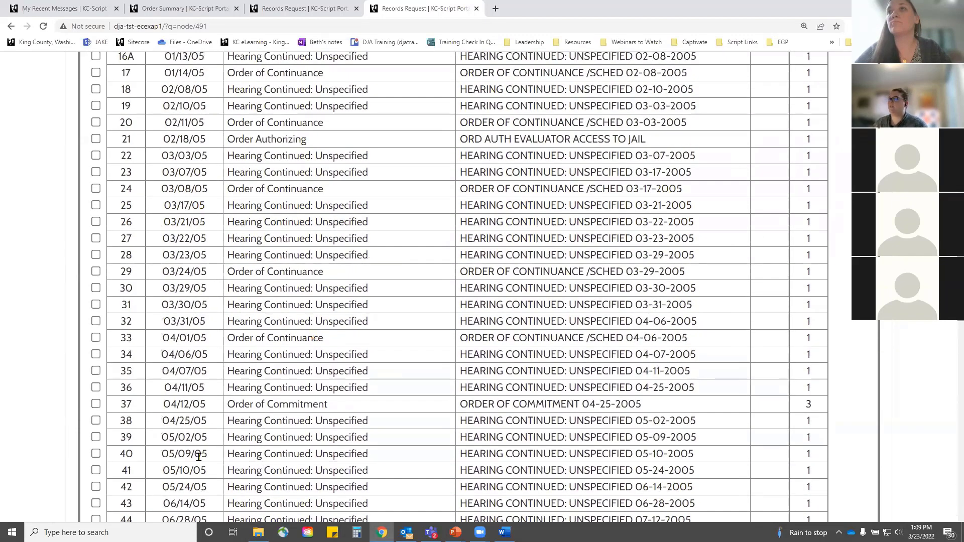
scroll(264, 425, "down", 7)
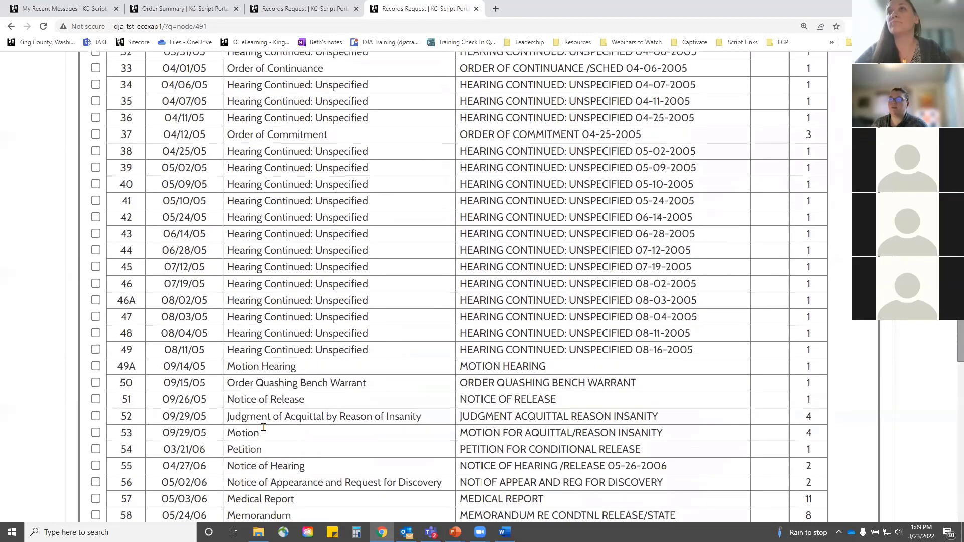
scroll(263, 427, "down", 7)
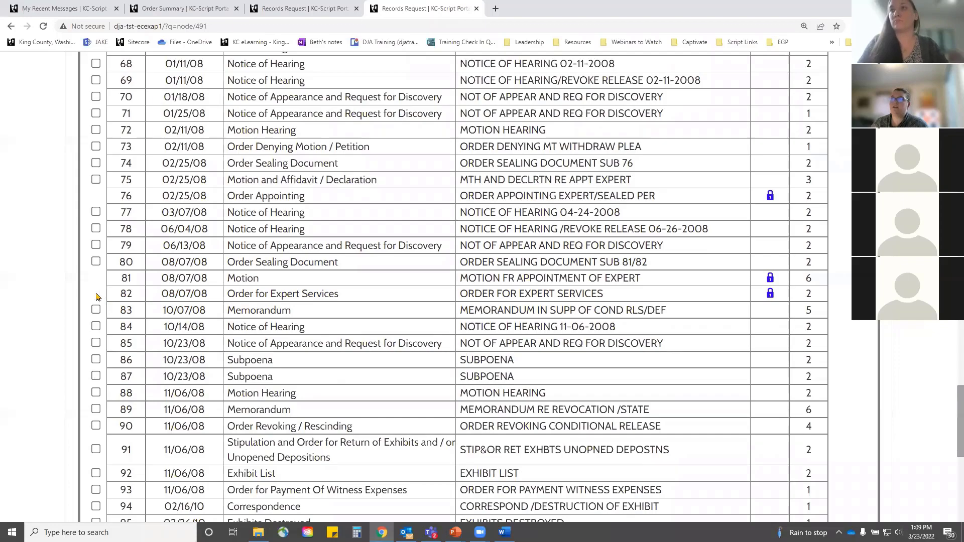
scroll(201, 278, "up", 13)
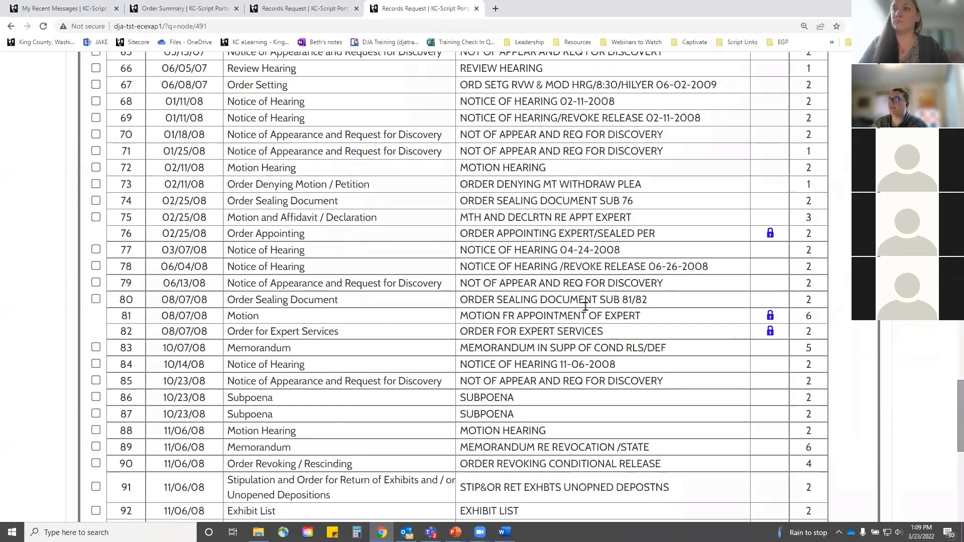
scroll(580, 299, "up", 15)
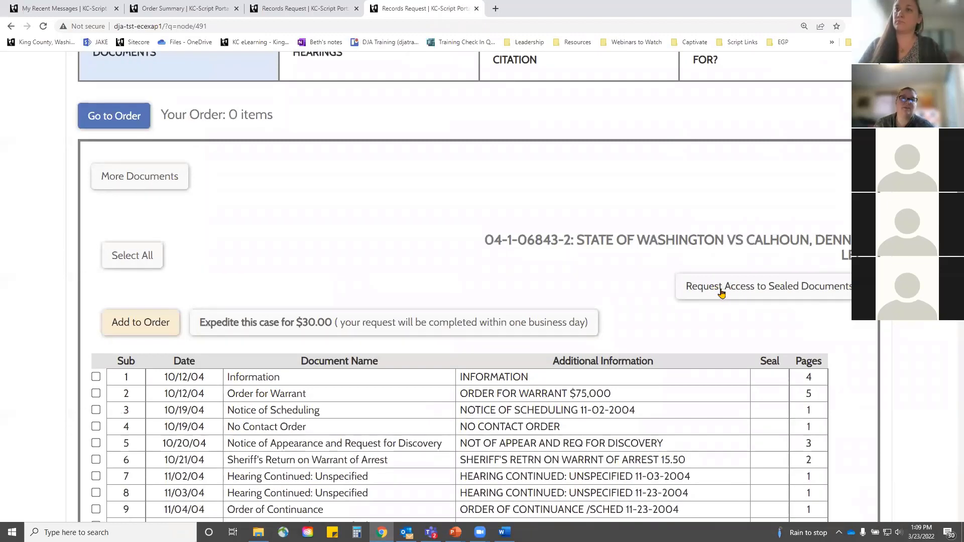
Step: Select sealed subs 106C, 120 and 121 only, then submit and confirm the request
left_click(721, 293)
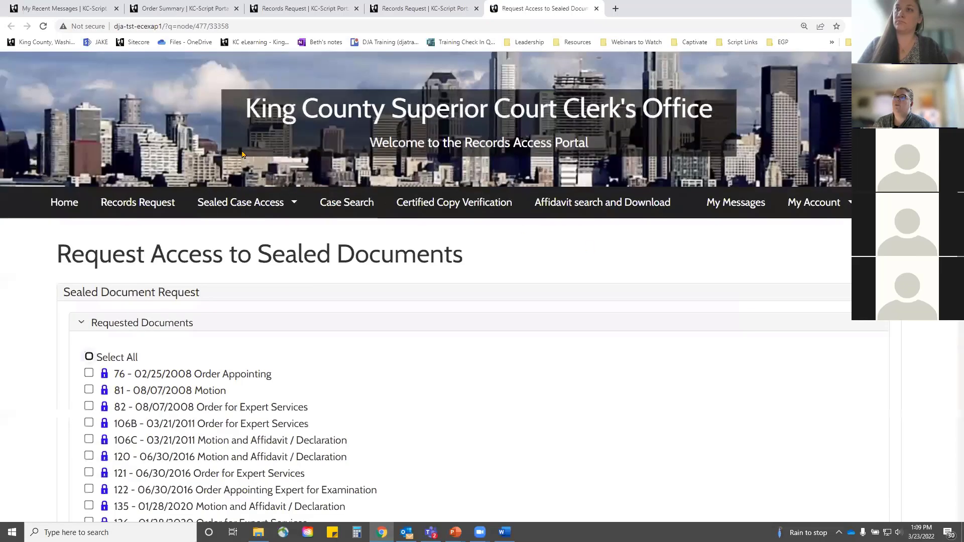
scroll(187, 249, "down", 3)
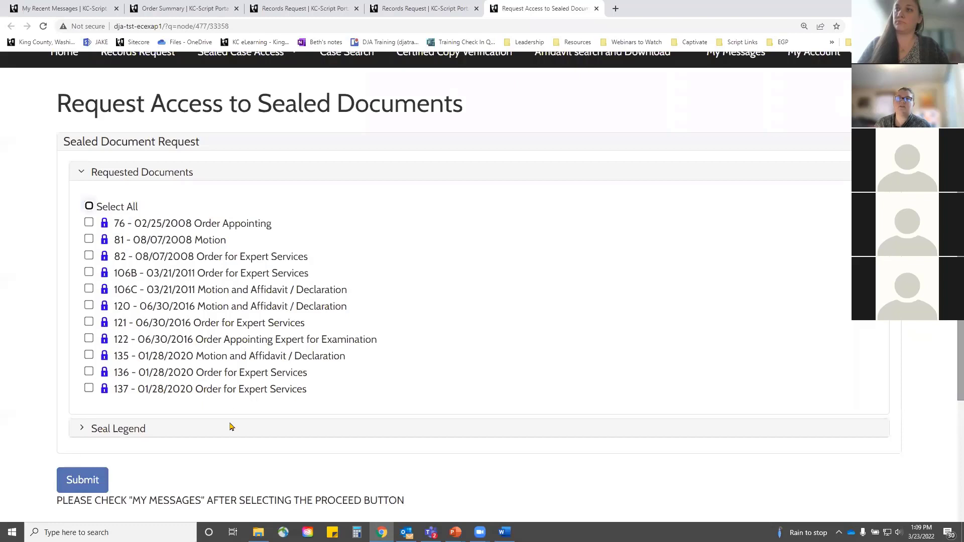
left_click(90, 206)
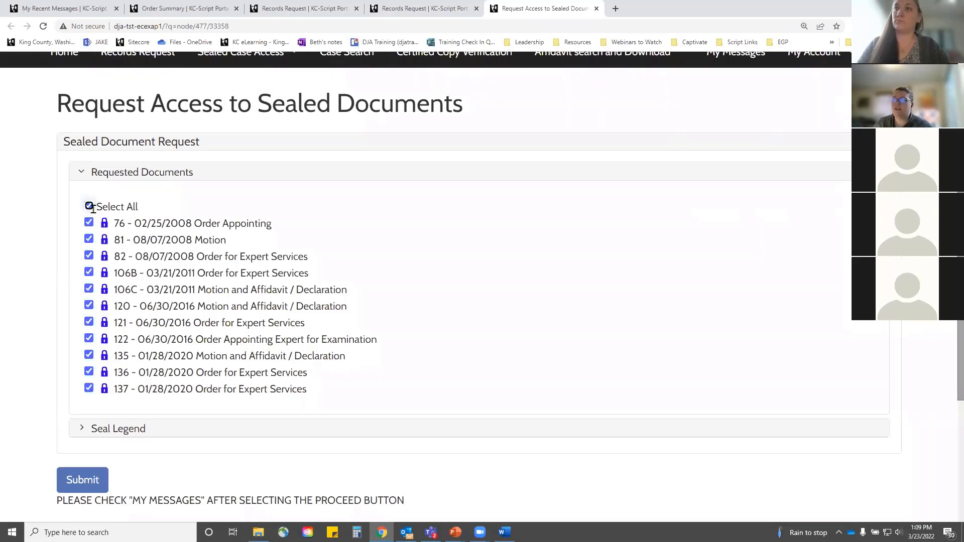
left_click(88, 206)
left_click(88, 289)
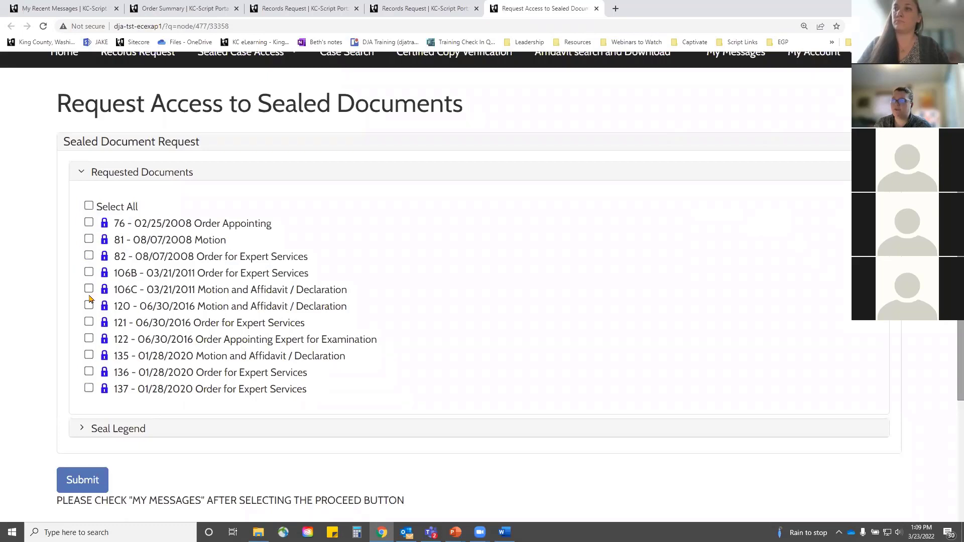
left_click(89, 306)
left_click(89, 321)
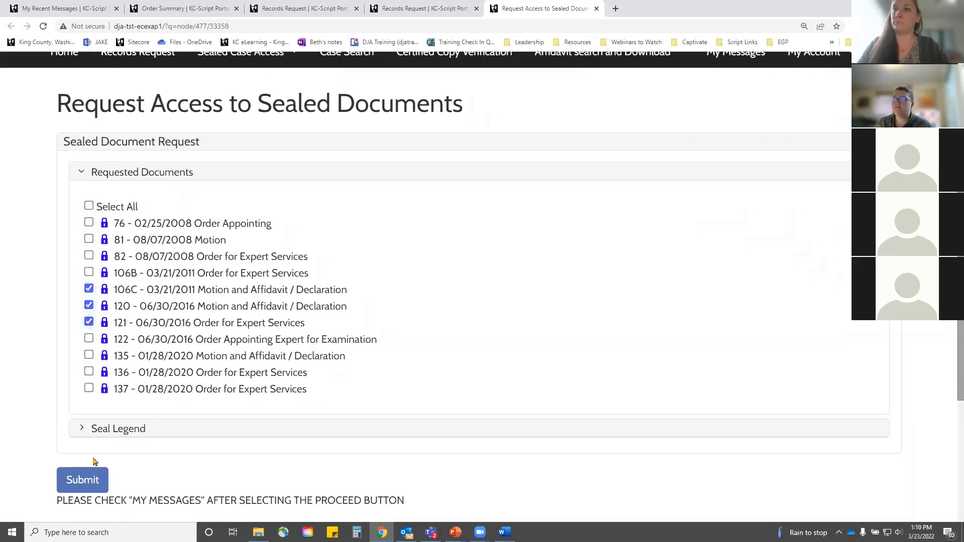
left_click(82, 481)
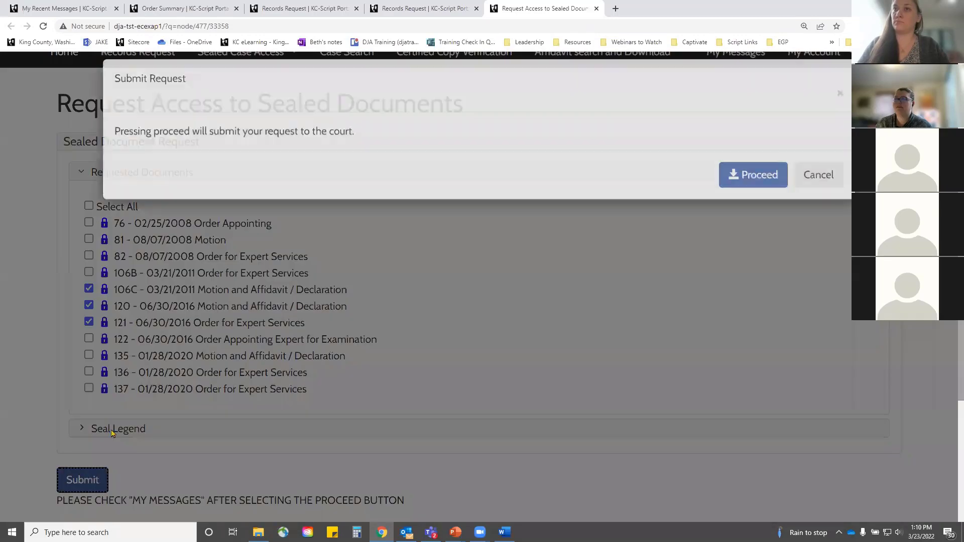
left_click(763, 192)
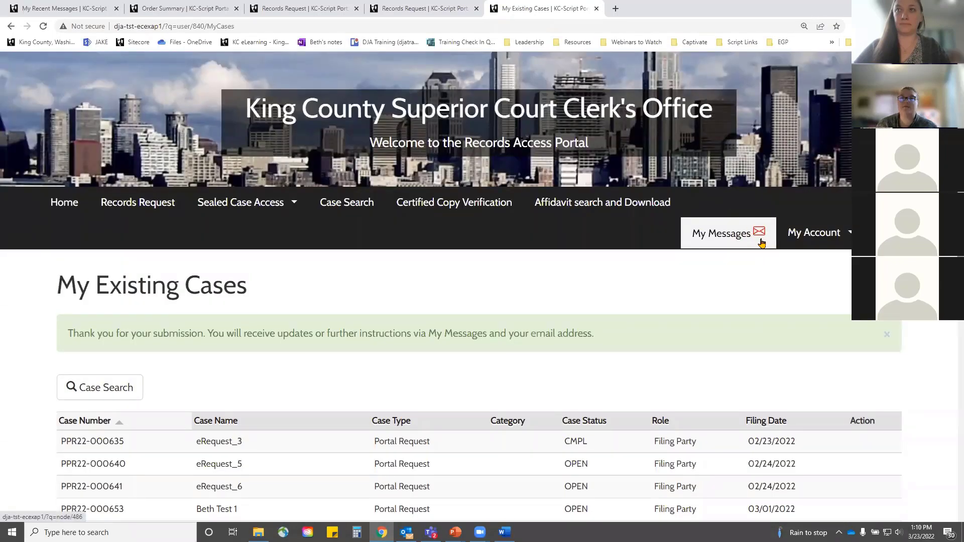
left_click(762, 243)
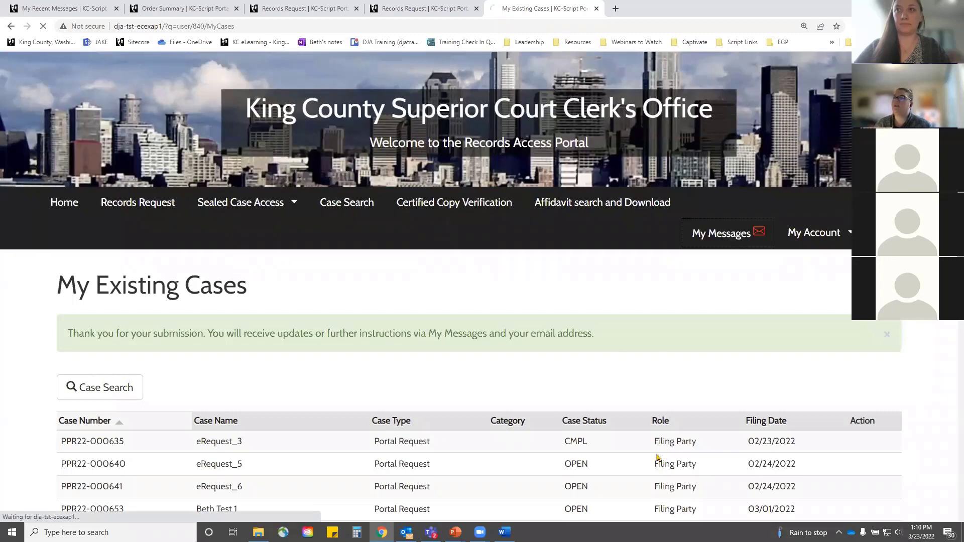
scroll(517, 485, "down", 3)
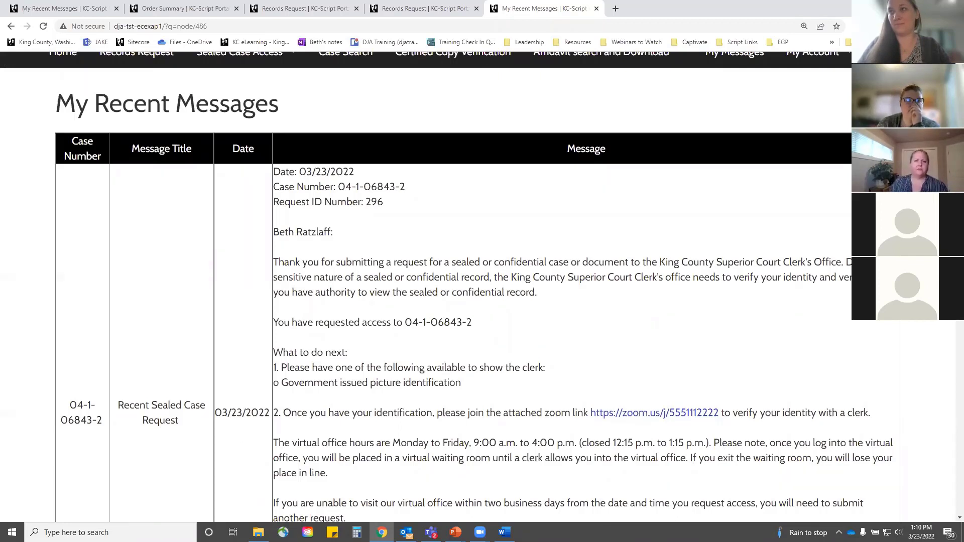
key("alt+Tab")
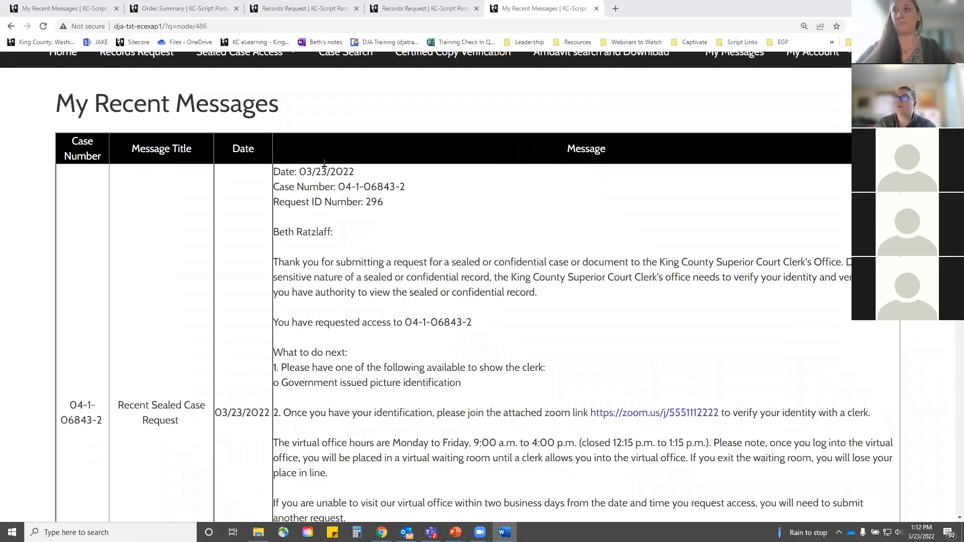
scroll(325, 164, "up", 3)
mouse_move(258, 201)
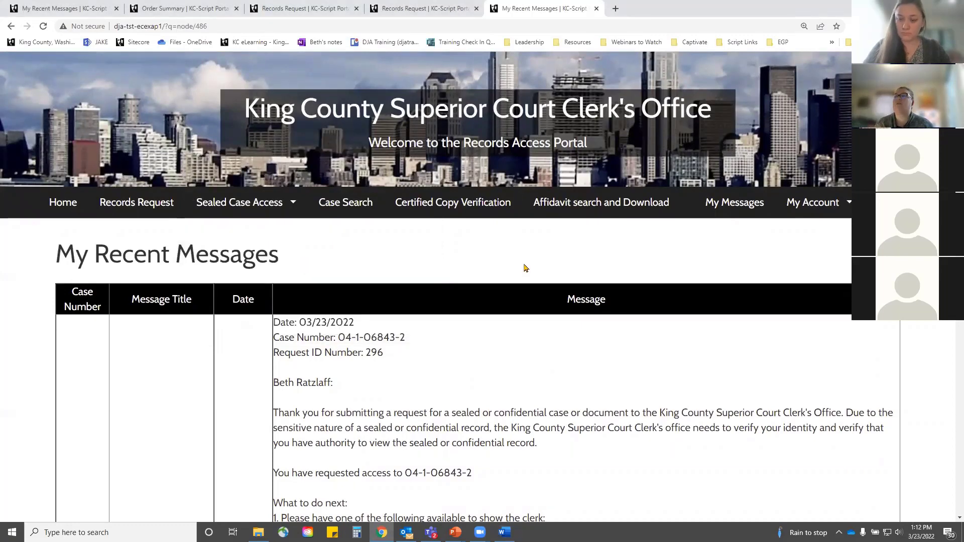
Step: Open the civil case search form and enter party last name Squires
left_click(348, 214)
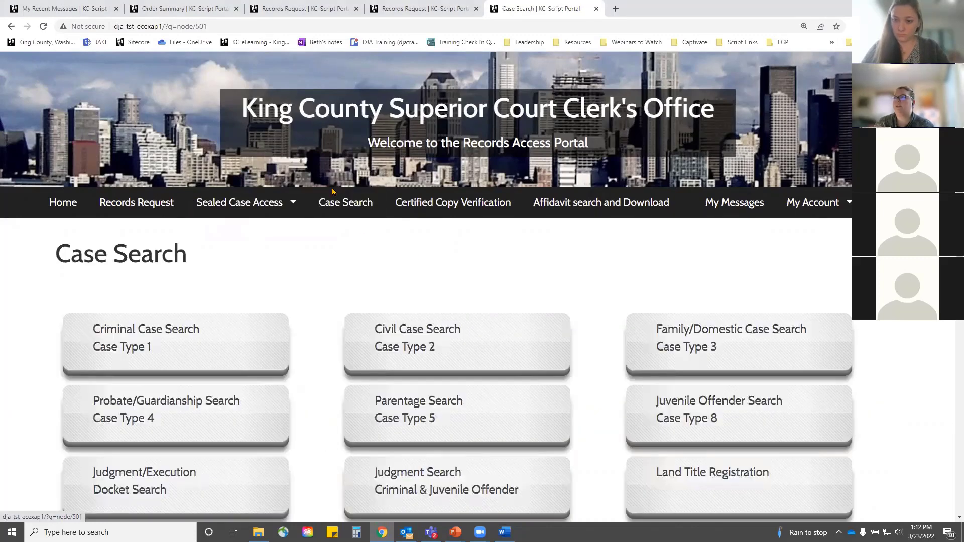
scroll(335, 251, "down", 2)
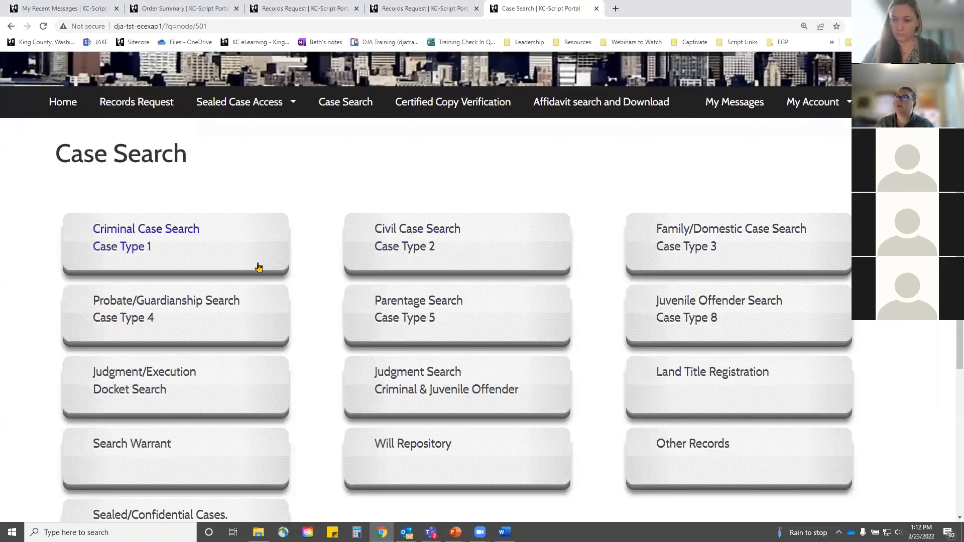
scroll(737, 321, "down", 2)
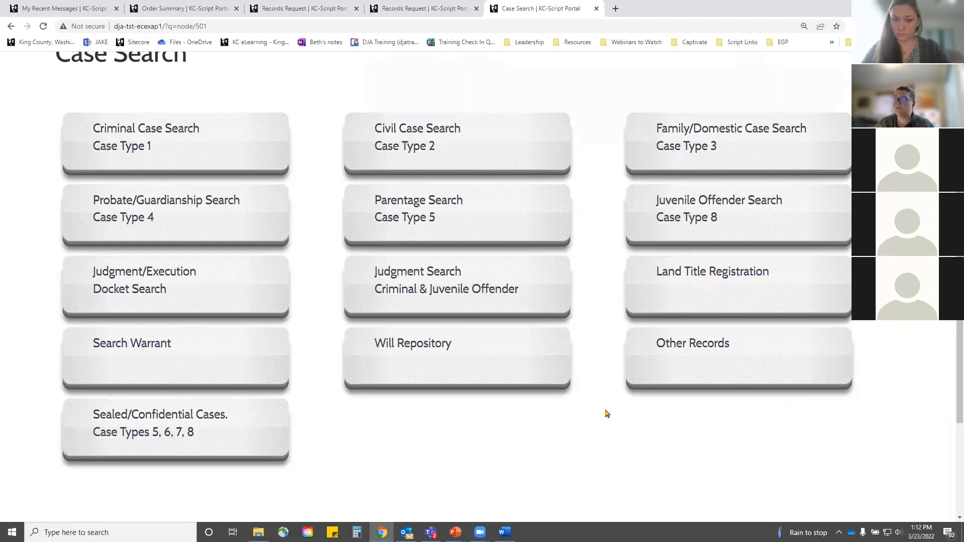
left_click(430, 146)
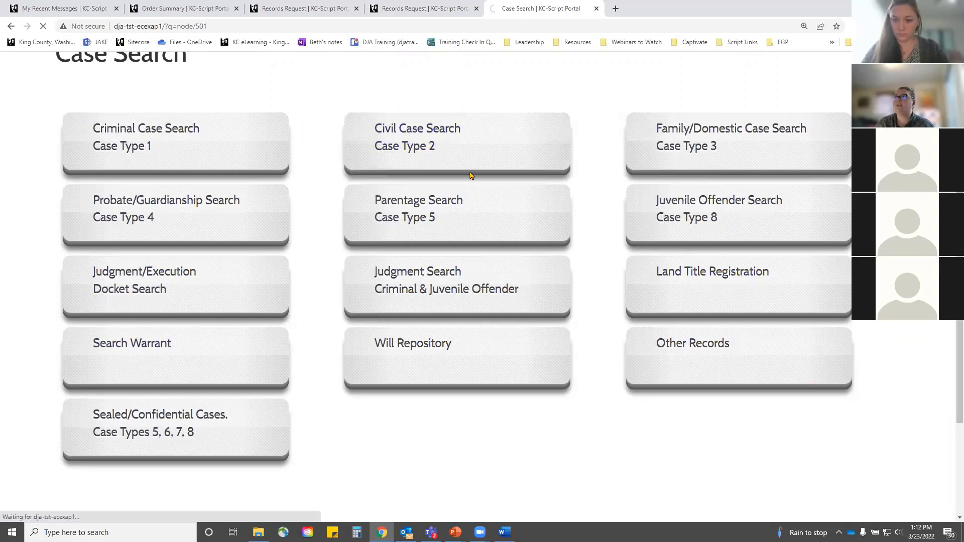
scroll(216, 254, "down", 2)
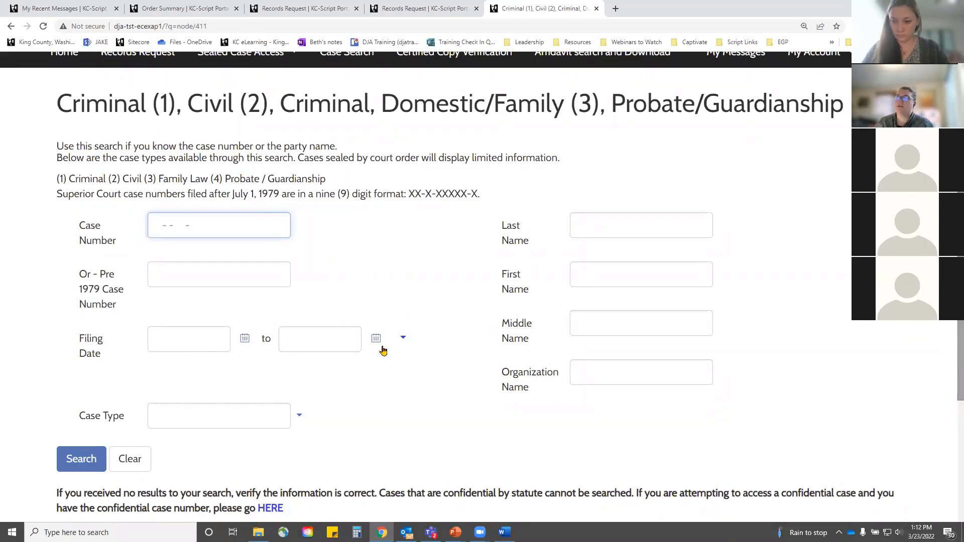
left_click(646, 225)
type("squires")
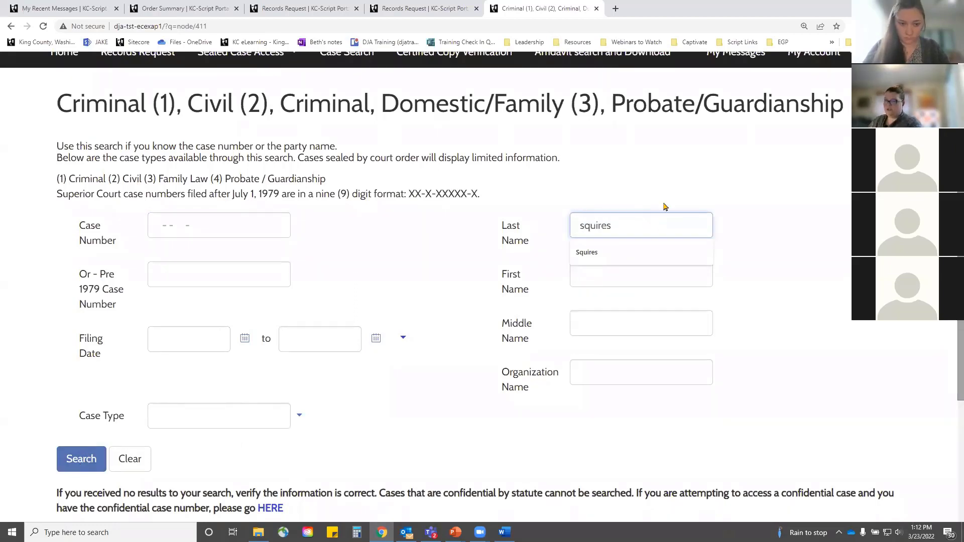
key("Down")
key("Return")
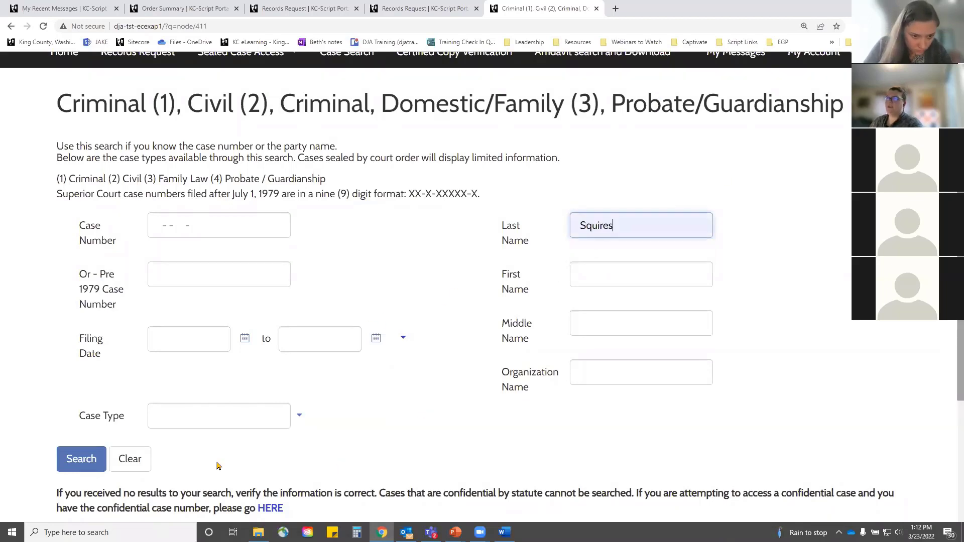
left_click(201, 339)
key("Down")
key("Return")
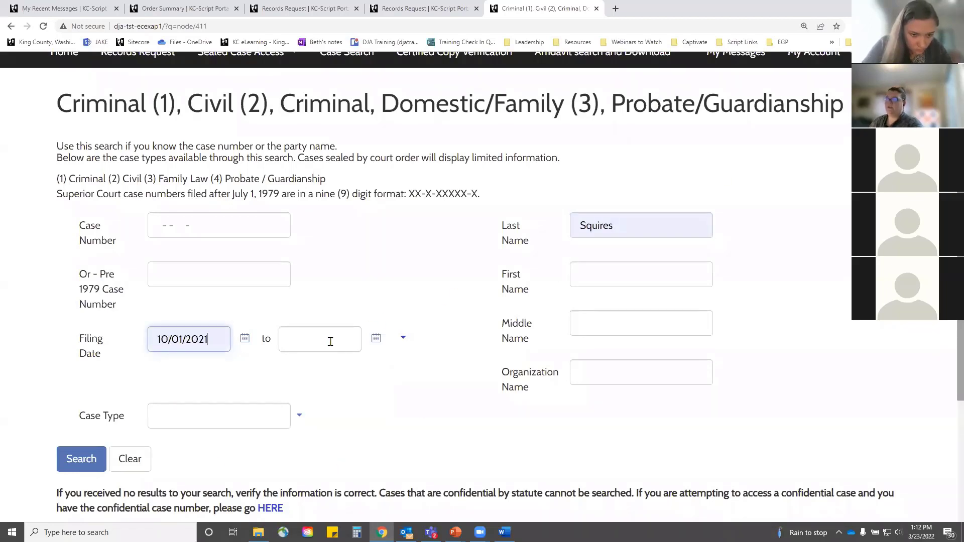
left_click(331, 342)
left_click(319, 367)
left_click(72, 461)
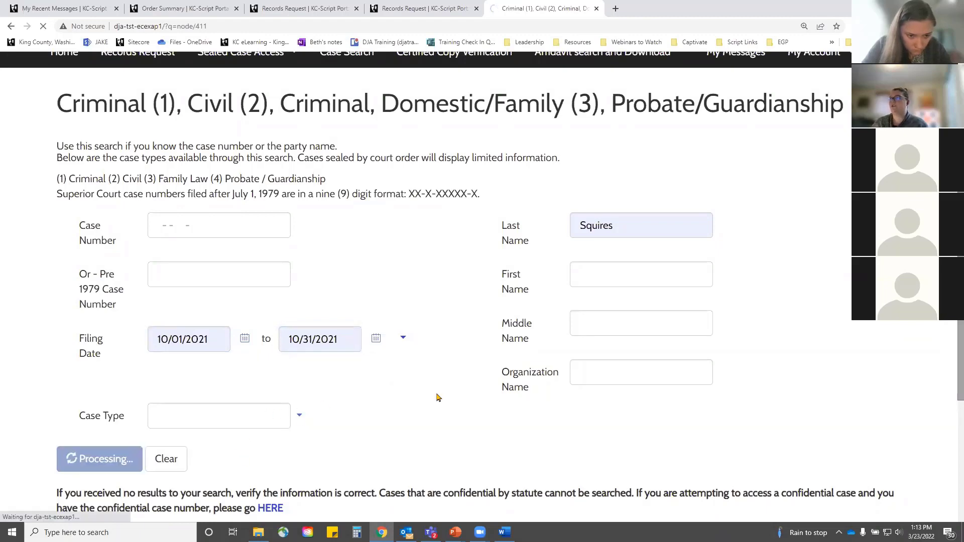
scroll(437, 270, "down", 2)
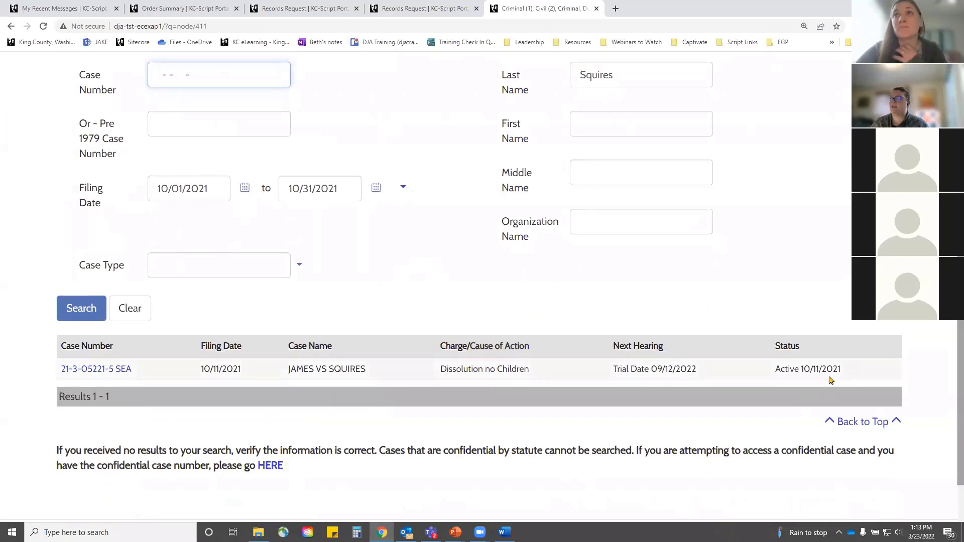
left_click(93, 371)
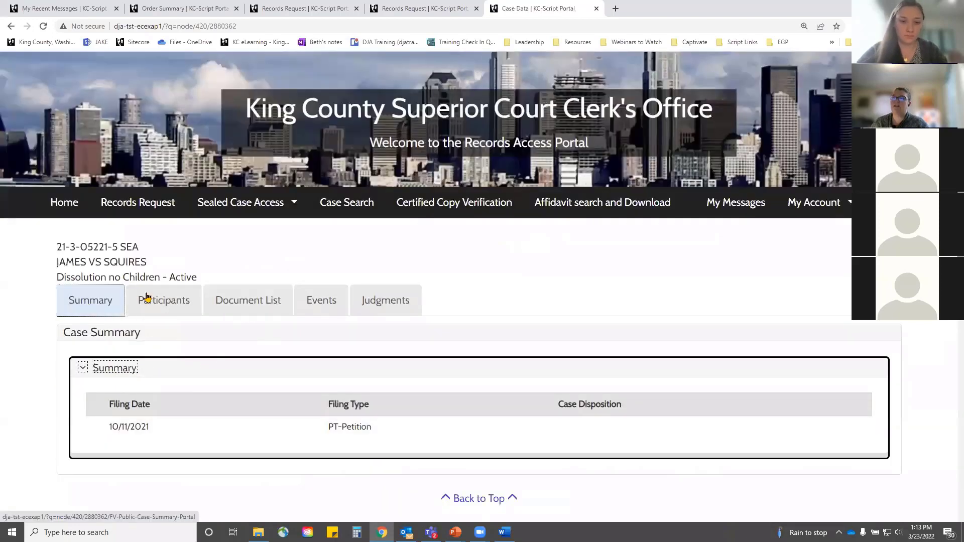
Step: Browse the Document List, Participants, Events, Judgments and Summary tabs, ending on Document List
left_click(256, 305)
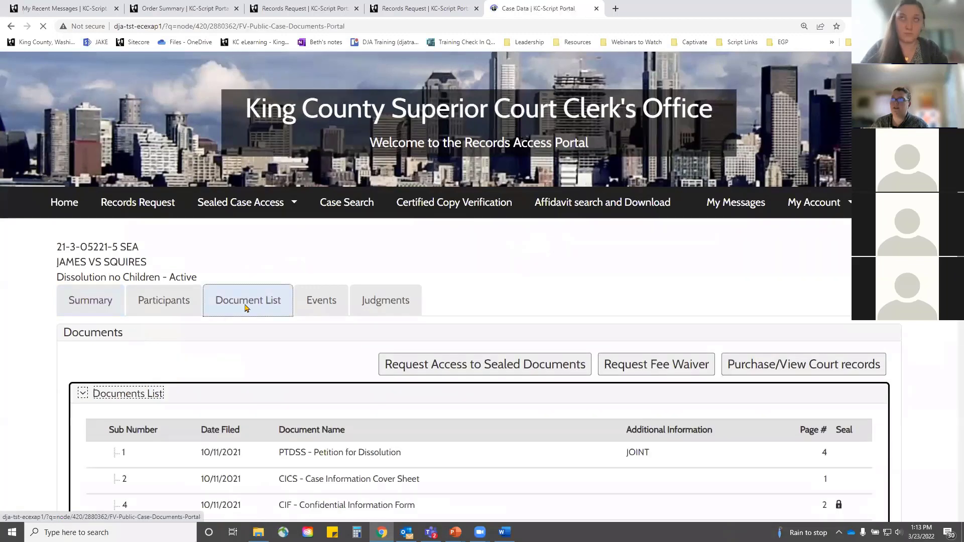
scroll(275, 293, "down", 3)
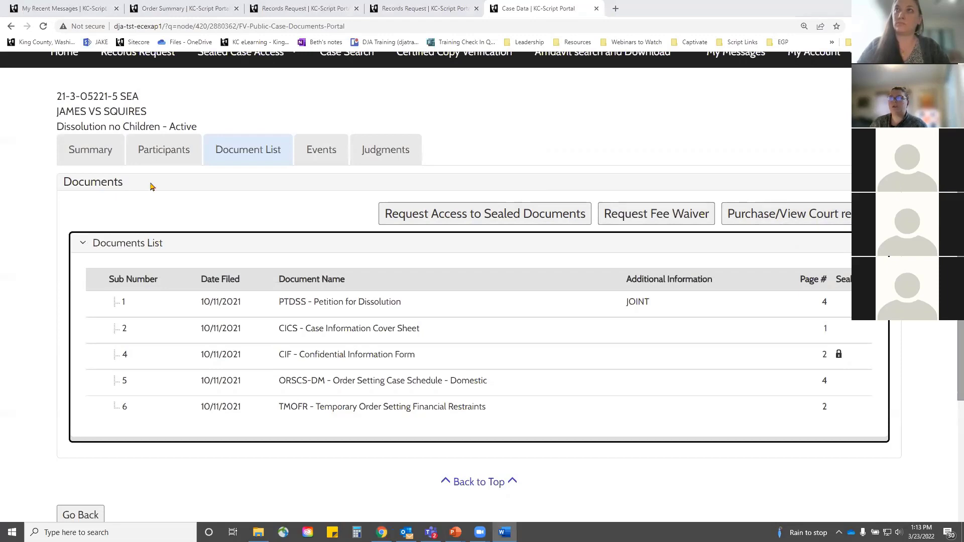
left_click(159, 156)
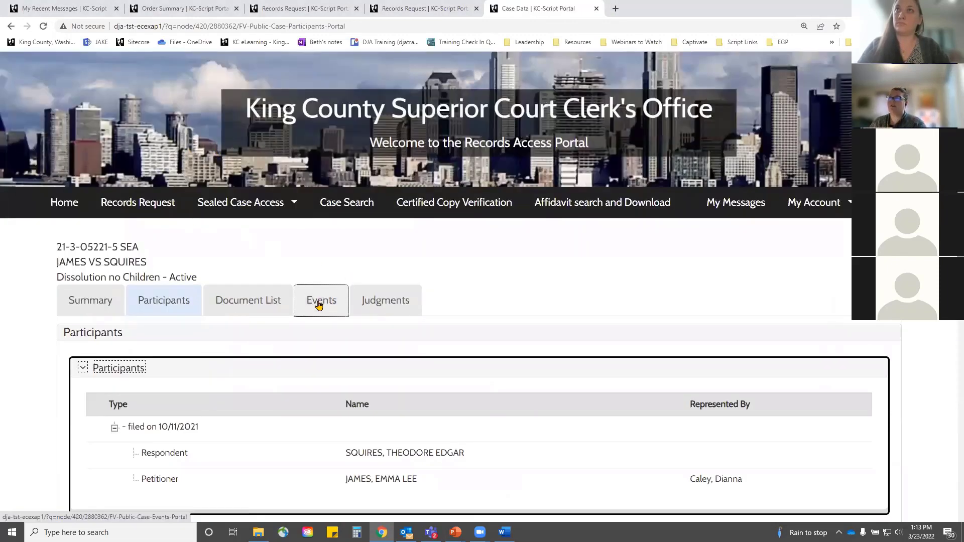
left_click(319, 304)
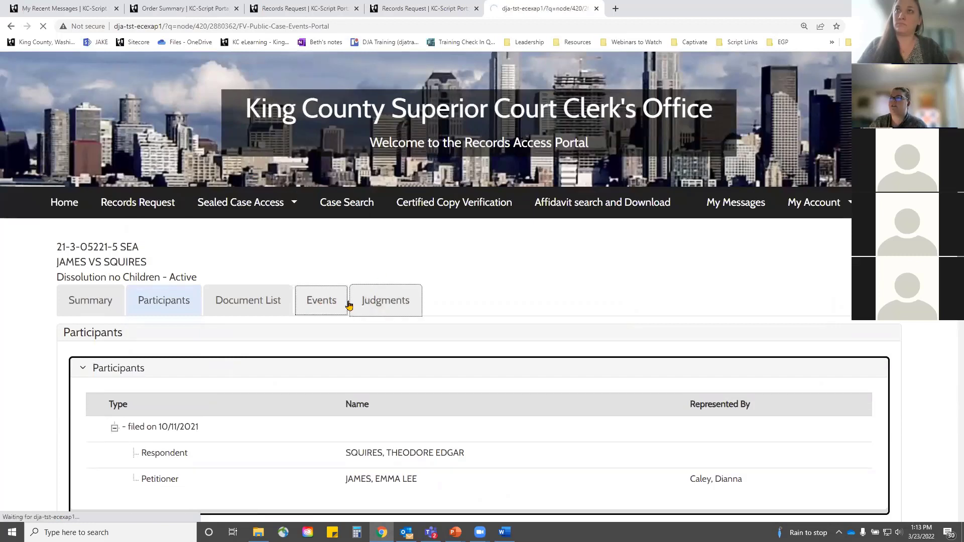
scroll(351, 309, "down", 2)
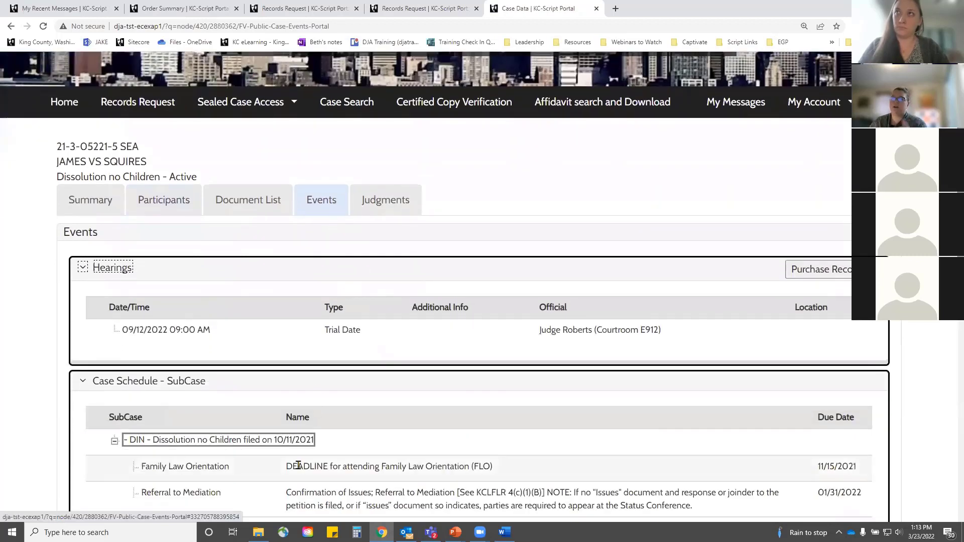
left_click(393, 202)
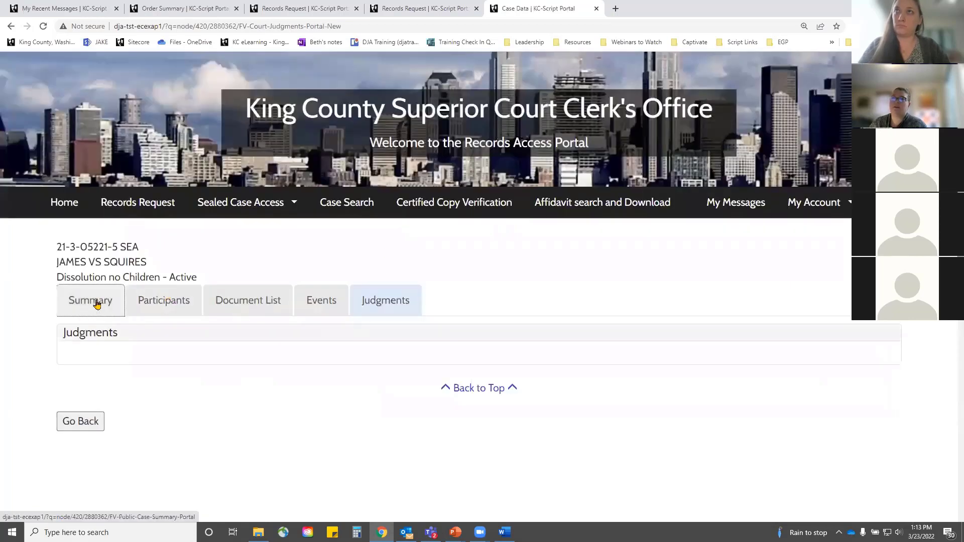
left_click(96, 302)
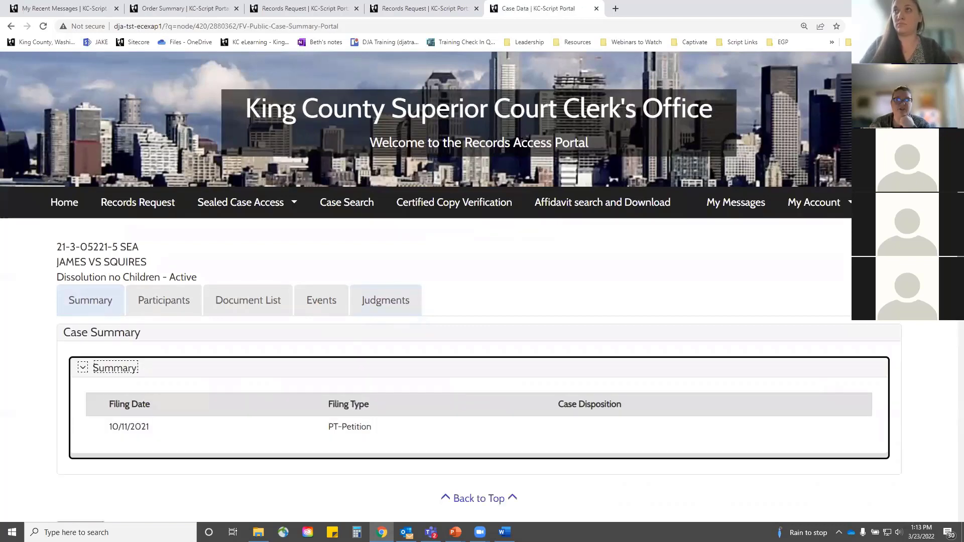
left_click(254, 313)
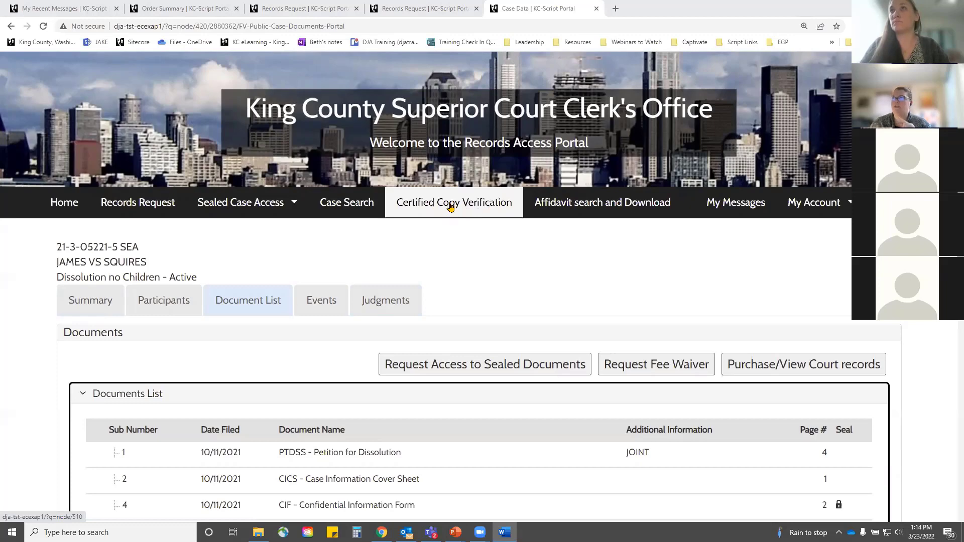
Step: Go to the Certified Copy Verification page, then switch away from the browser
left_click(450, 207)
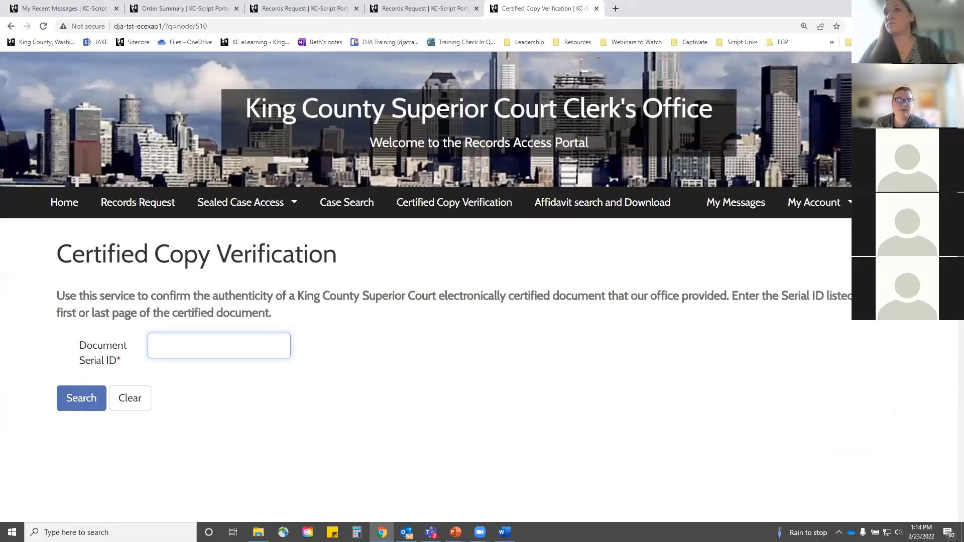
key("alt+Tab")
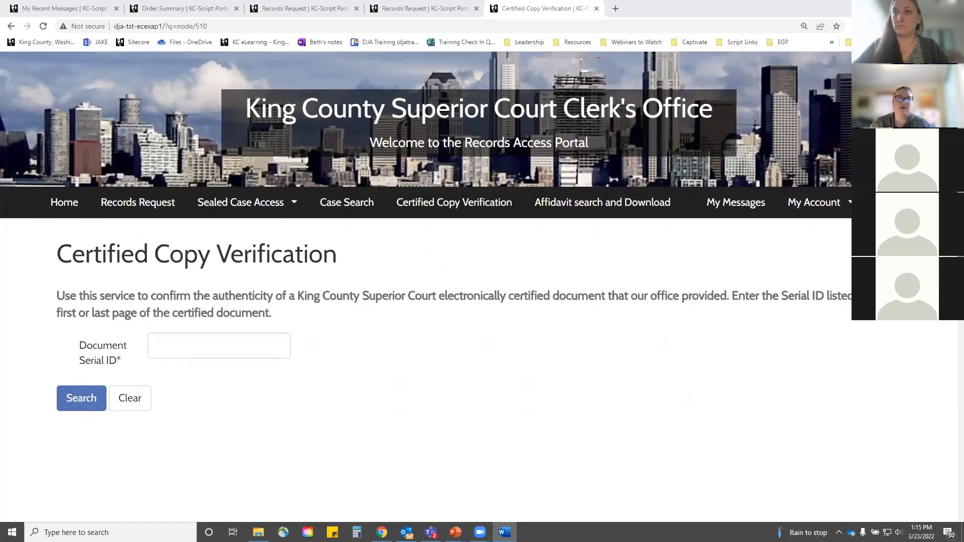
Step: Bring up the webinar slideshow and advance to the 'Create Your Portal Account' slide
mouse_move(456, 532)
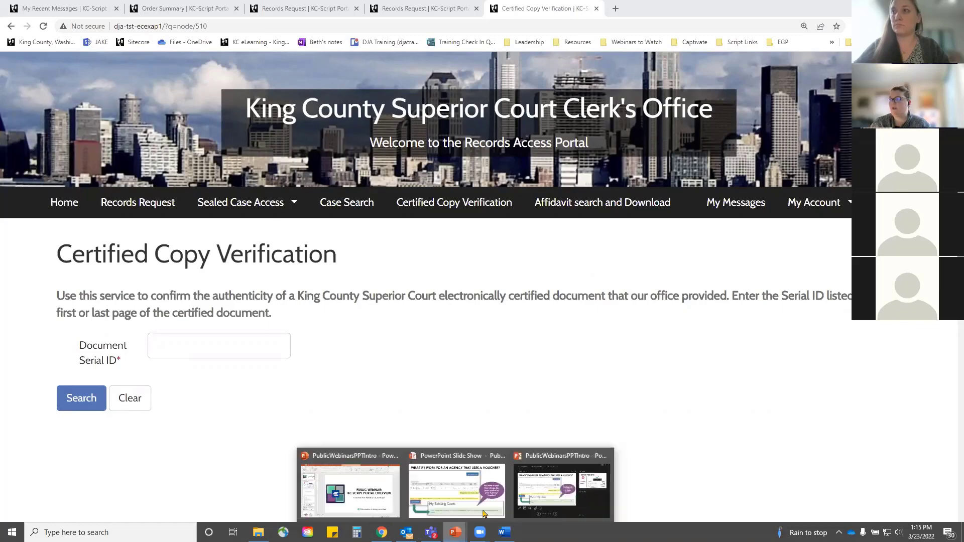
left_click(465, 503)
left_click(303, 409)
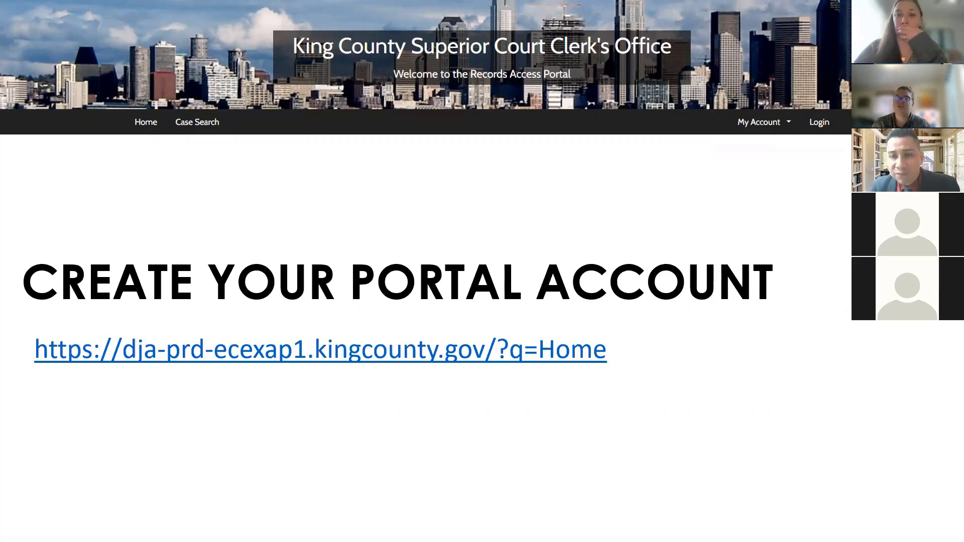
Step: Go back to the portal in Chrome and reload its public home page with the Clerk's Office welcome
key("alt+Tab")
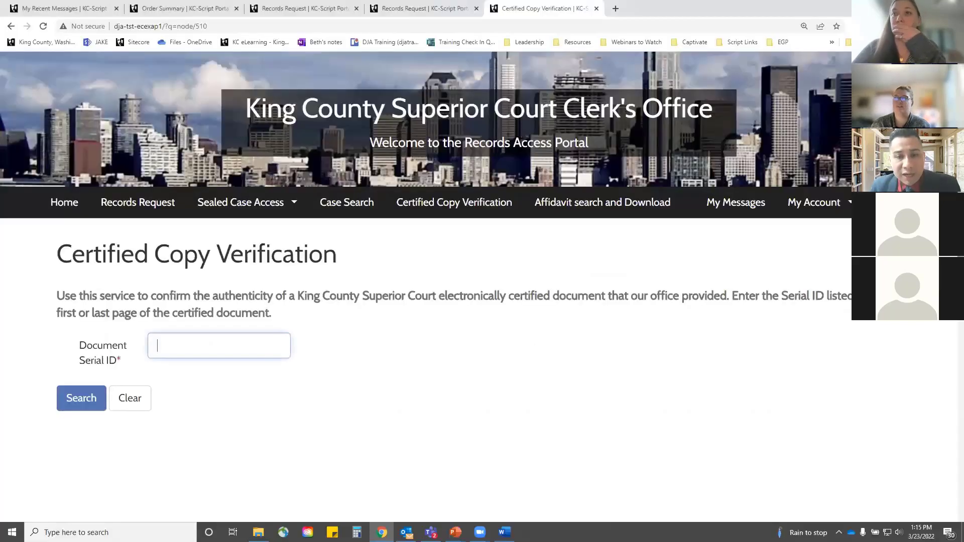
left_click(64, 202)
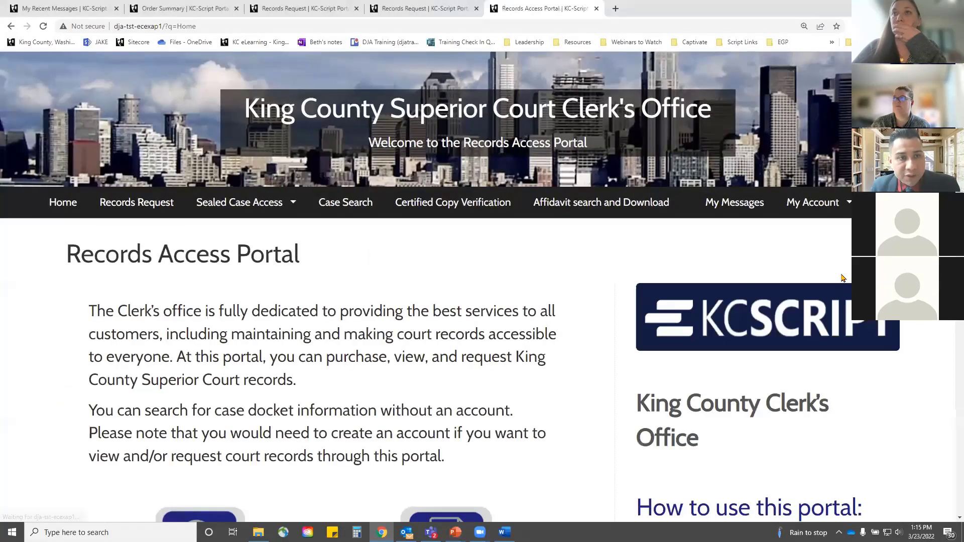
scroll(89, 68, "down", 3)
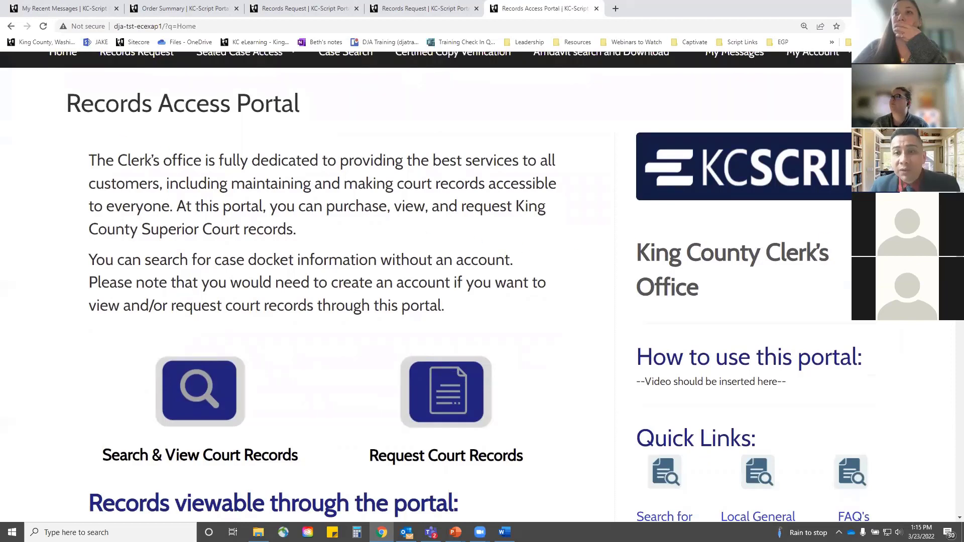
scroll(427, 286, "up", 1)
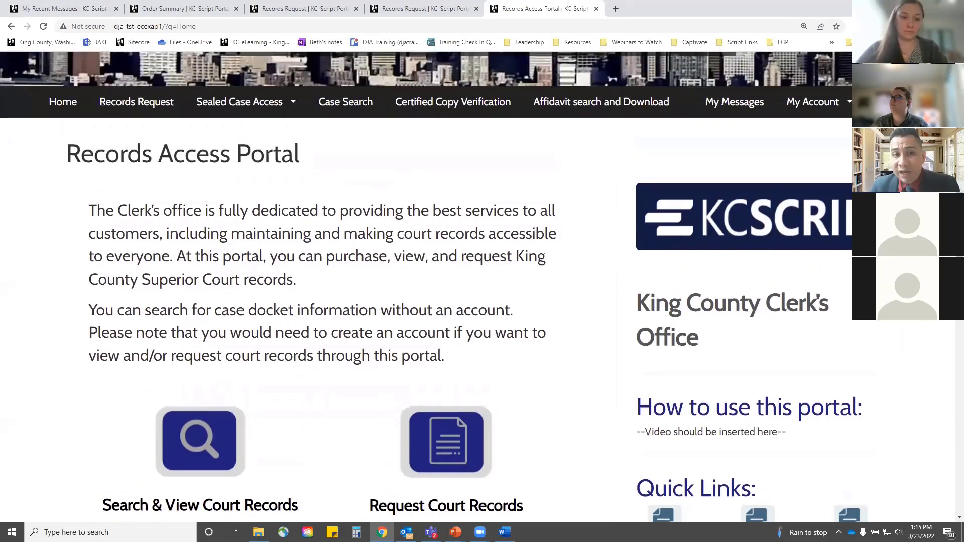
key("F5")
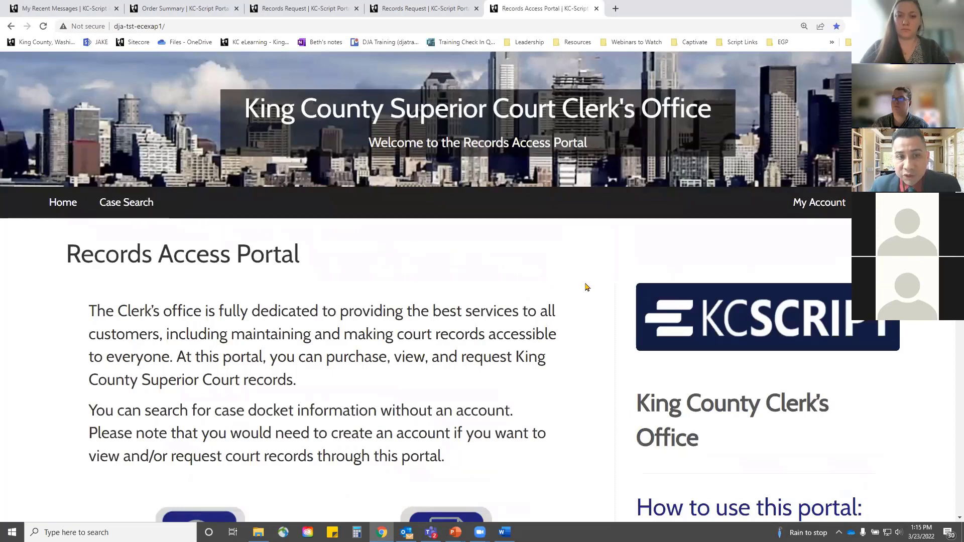
Step: Expand 'Government Agencies Requesting Vouchers' via its Read More, then return to the slideshow
scroll(541, 299, "down", 2)
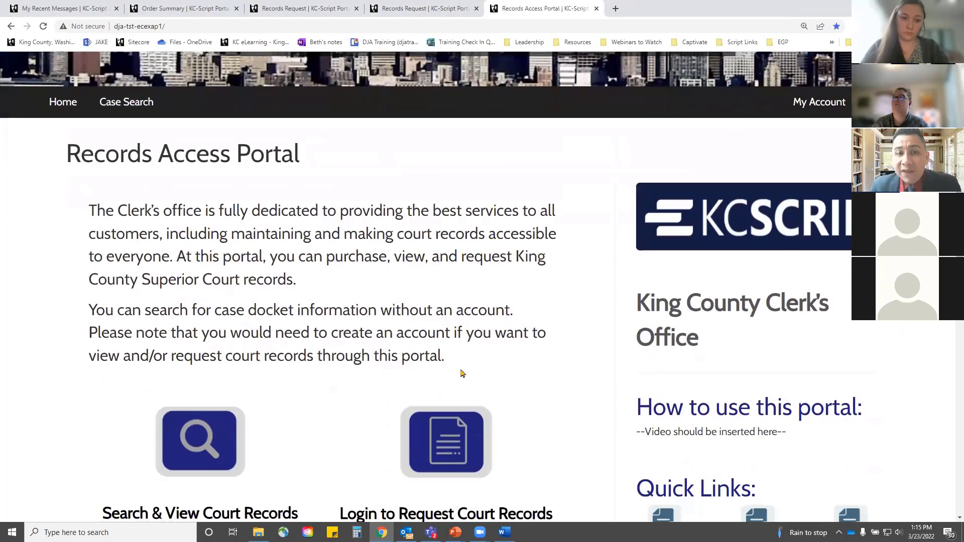
scroll(309, 348, "up", 1)
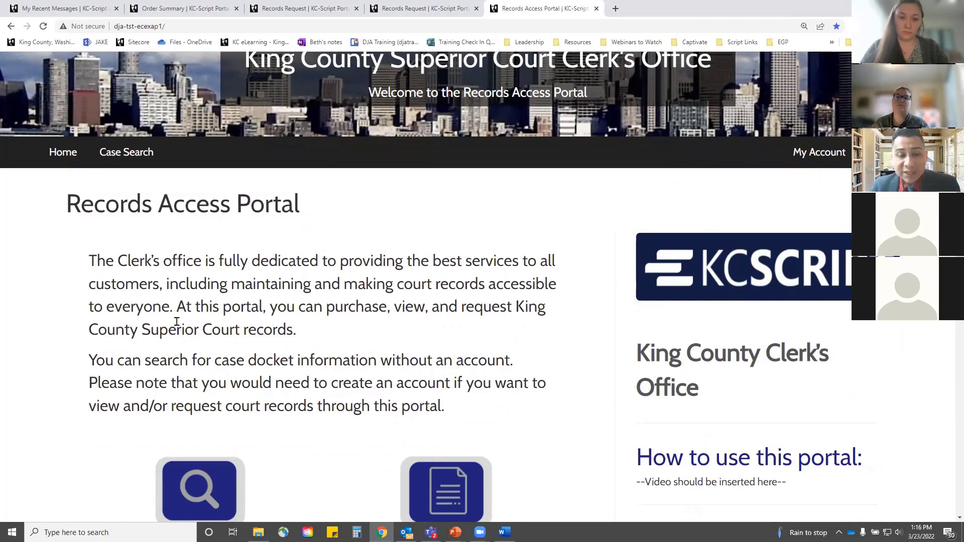
scroll(181, 323, "down", 1)
scroll(181, 323, "down", 6)
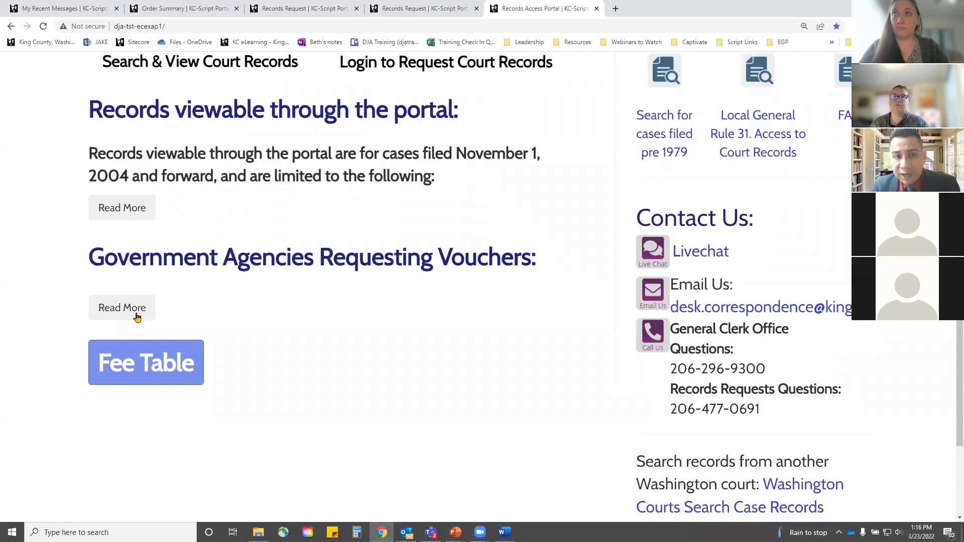
left_click(136, 316)
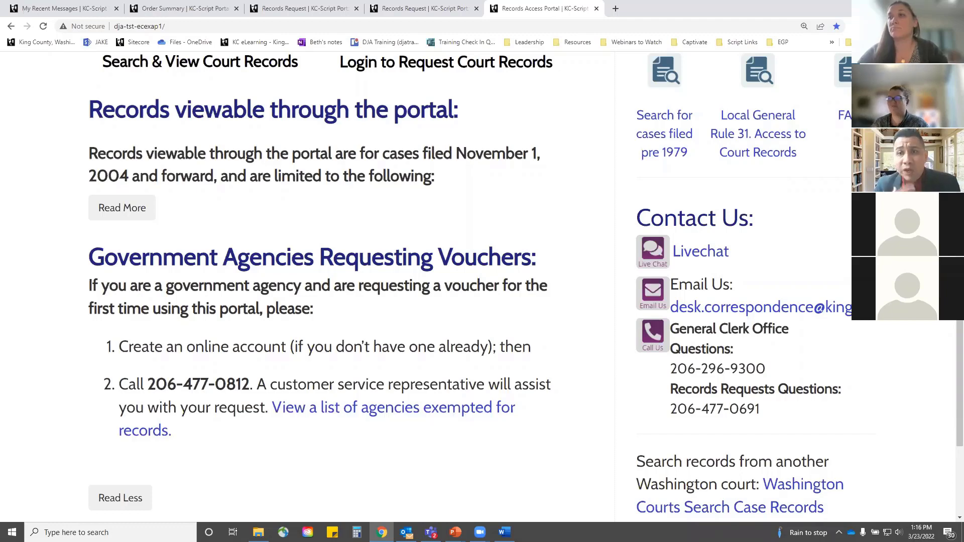
scroll(517, 407, "up", 3)
scroll(517, 408, "up", 3)
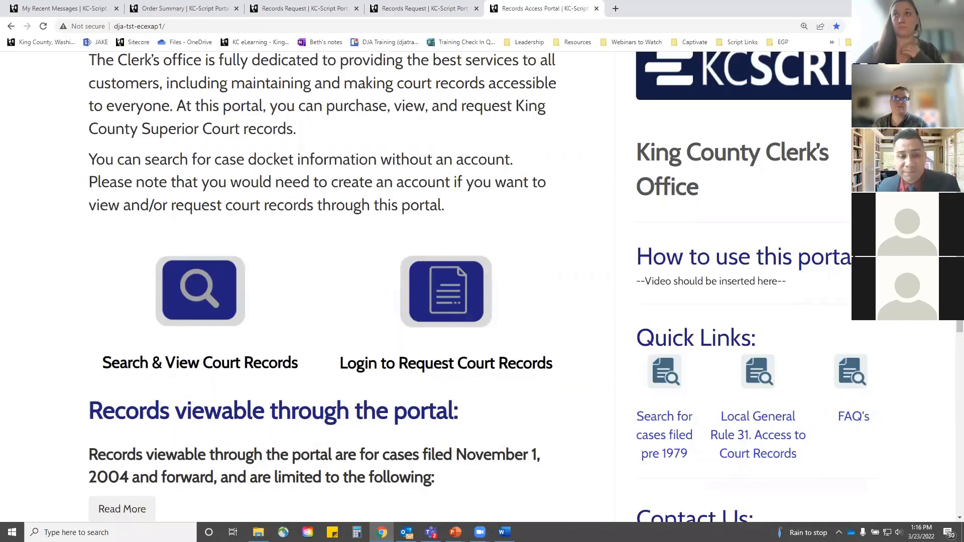
key("alt+Tab")
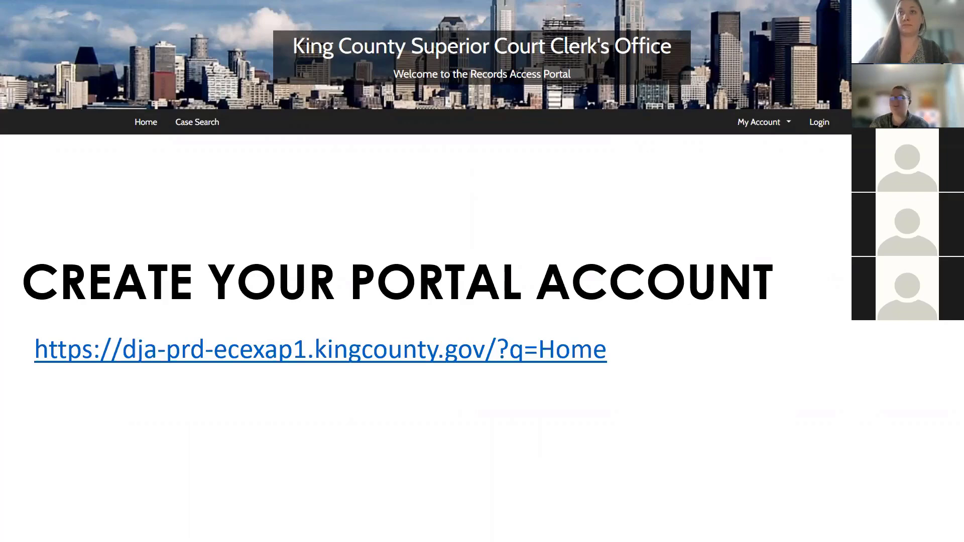
Step: Advance past Portal Project Updates to the 'Coming Soon! Written Instructions, Videos, & Webinar Recording' slide
left_click(645, 368)
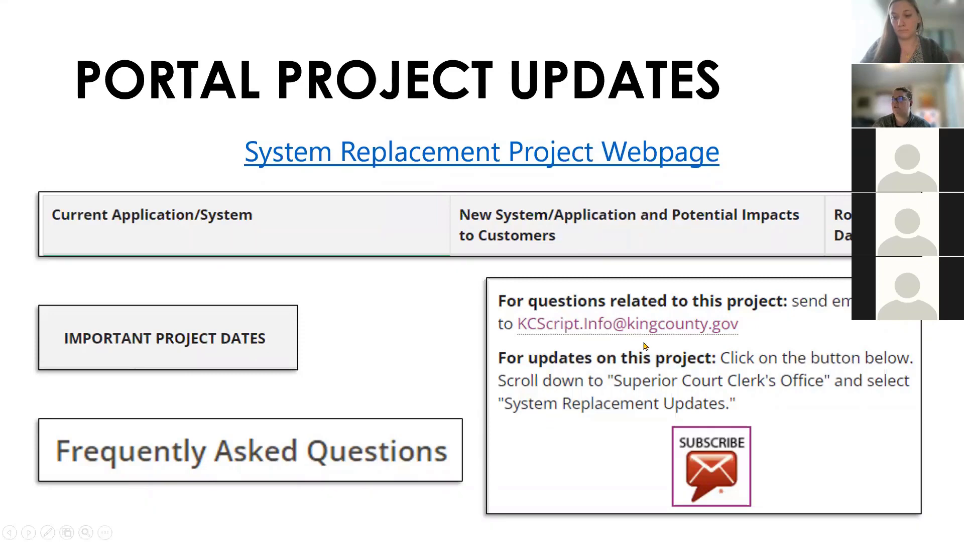
key("Right")
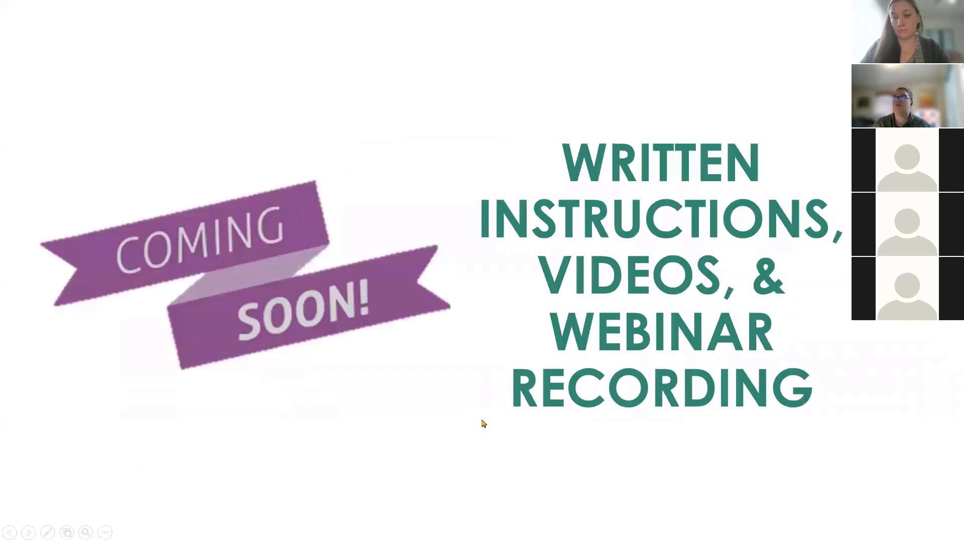